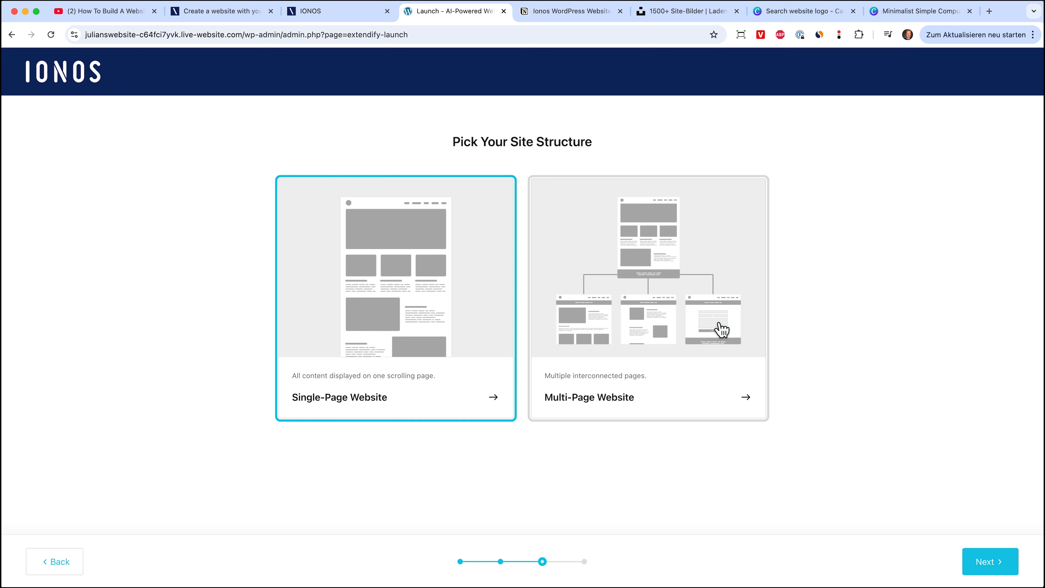
# Step: Choose the Multi-Page Website structure and continue to the design selection
pyautogui.click(657, 326)
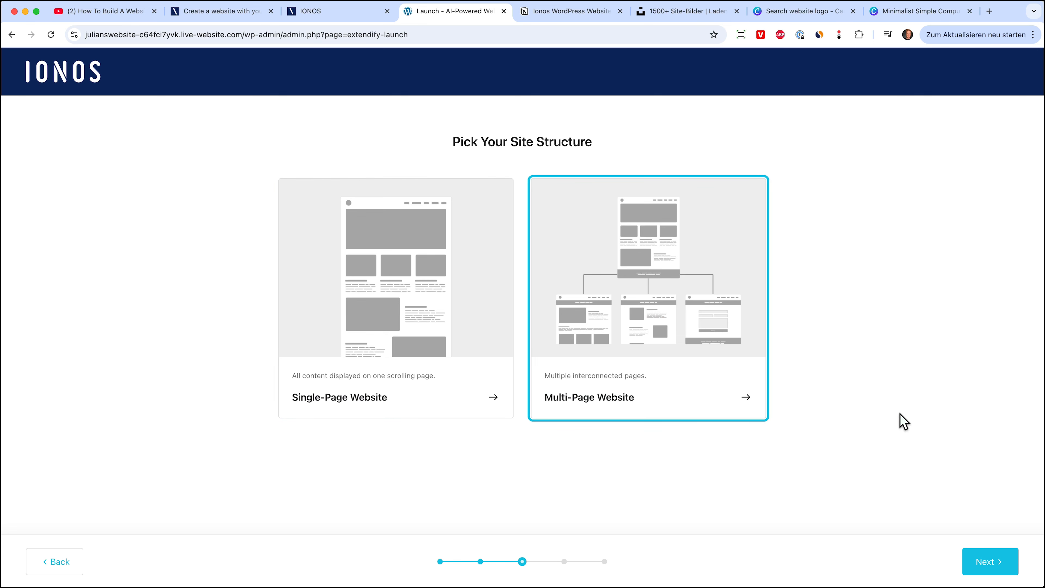
pyautogui.click(983, 562)
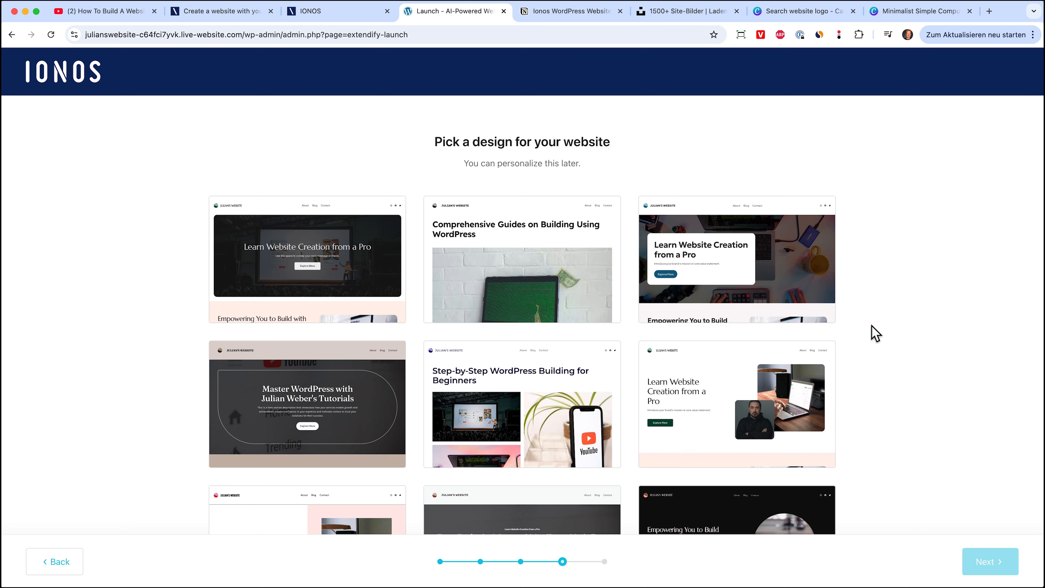
# Step: Pick the white "Learn Website Creation from a Pro" design with two overlapping photos and continue to the page selection
pyautogui.scroll(-3, 883, 399)
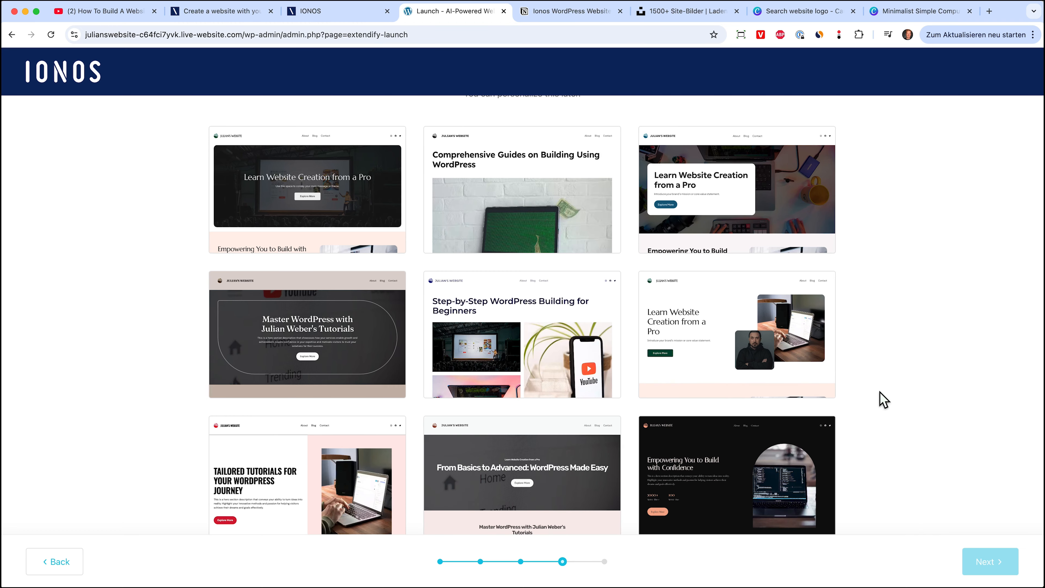
pyautogui.scroll(-10, 883, 400)
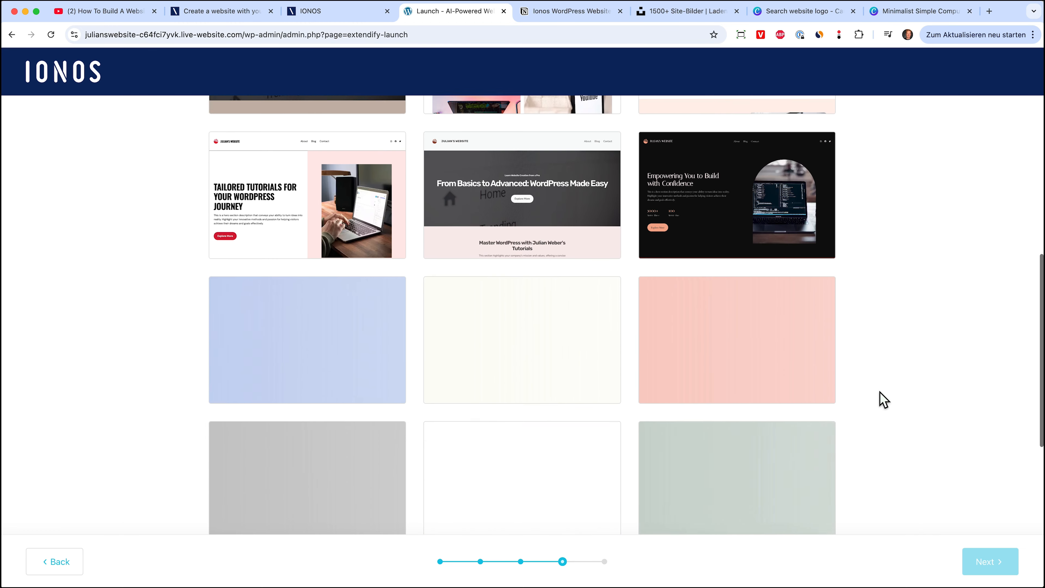
pyautogui.scroll(-8, 882, 399)
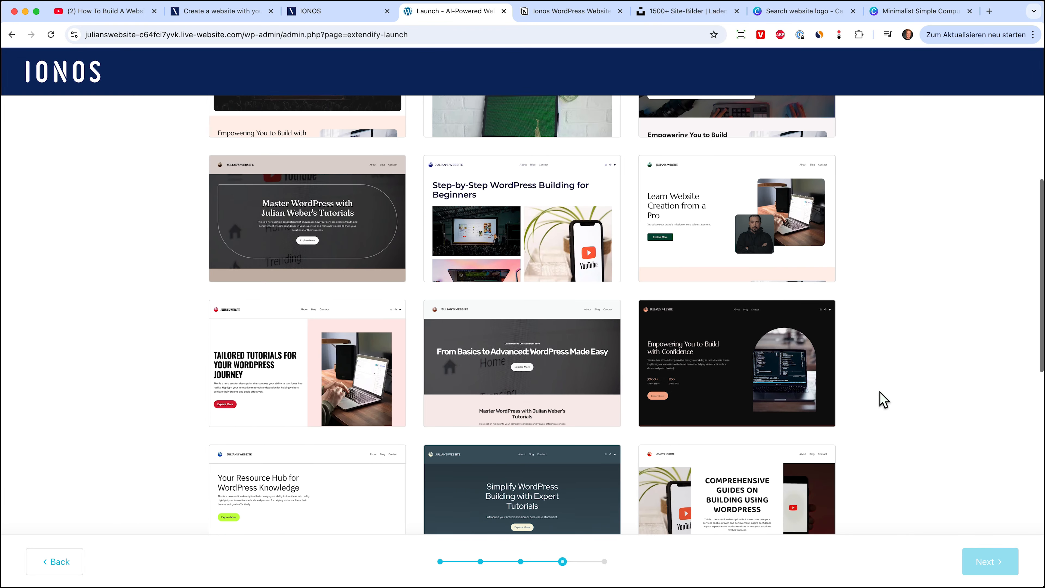
pyautogui.scroll(-5, 882, 399)
pyautogui.scroll(13, 883, 399)
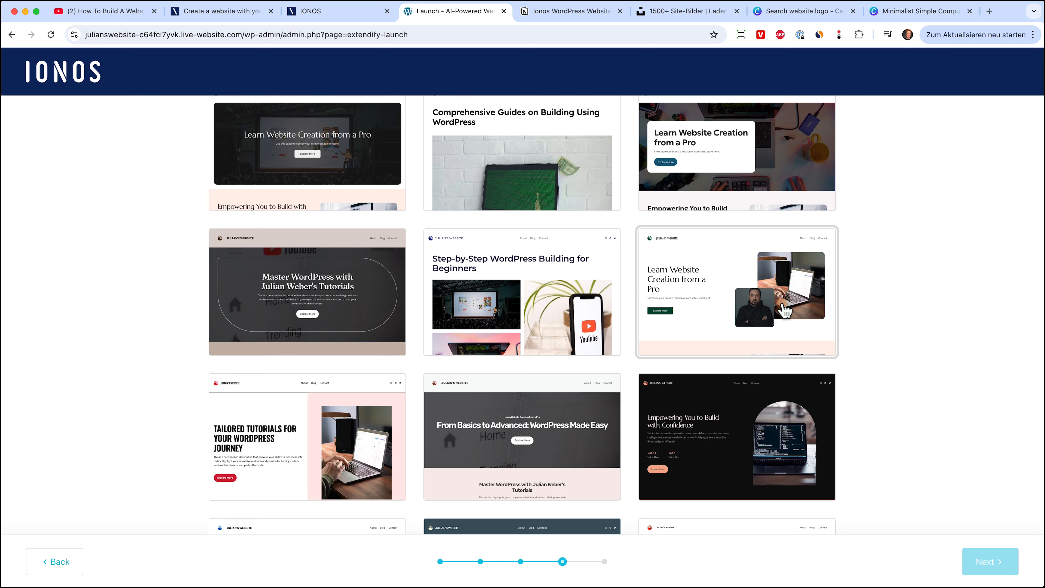
pyautogui.click(785, 311)
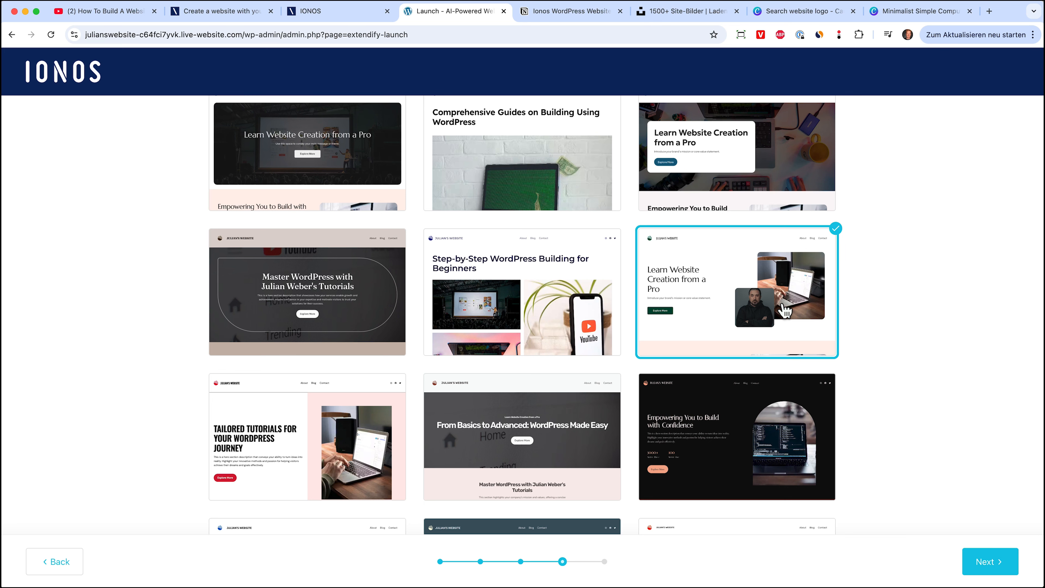
pyautogui.click(987, 566)
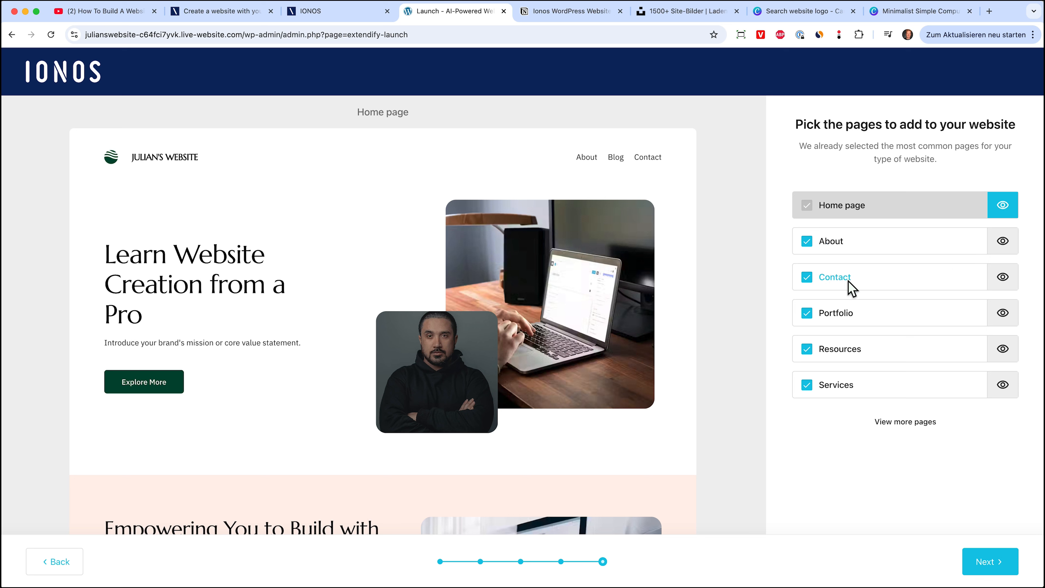
# Step: Exclude the Portfolio, Resources and Services pages, keeping Home, About and Contact, and build the website
pyautogui.click(807, 350)
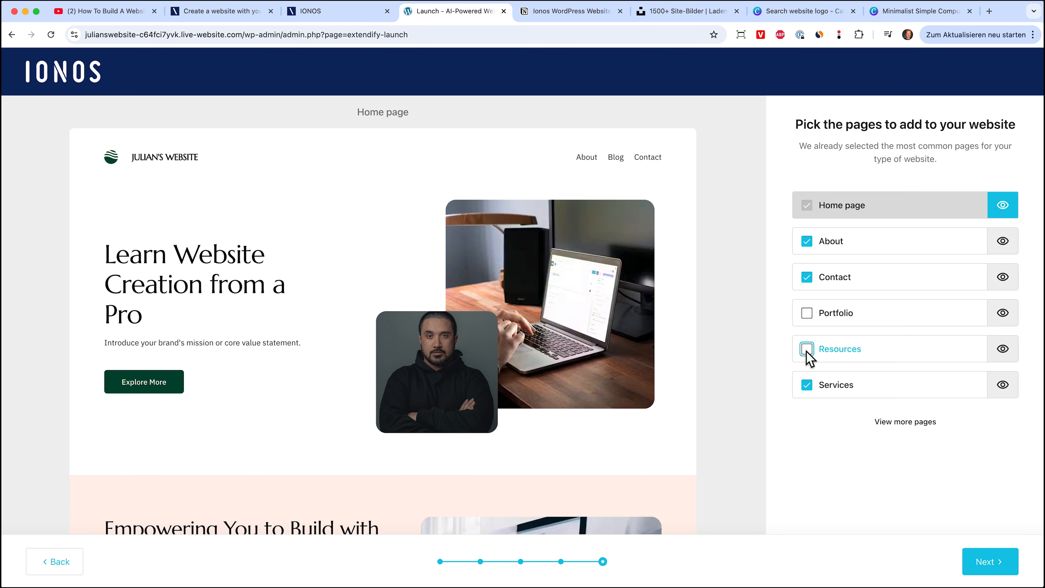
pyautogui.click(1004, 387)
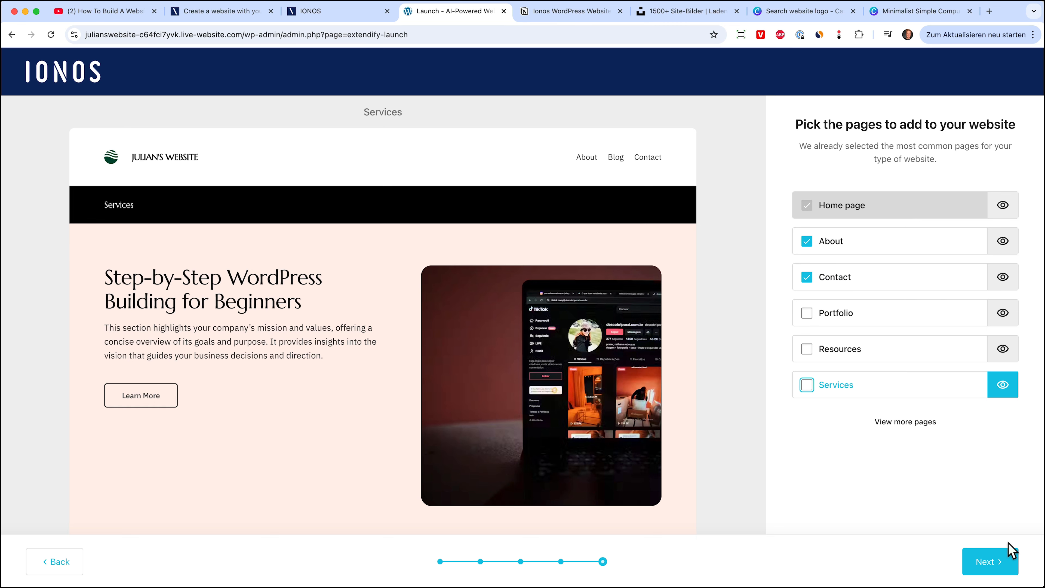
pyautogui.click(990, 563)
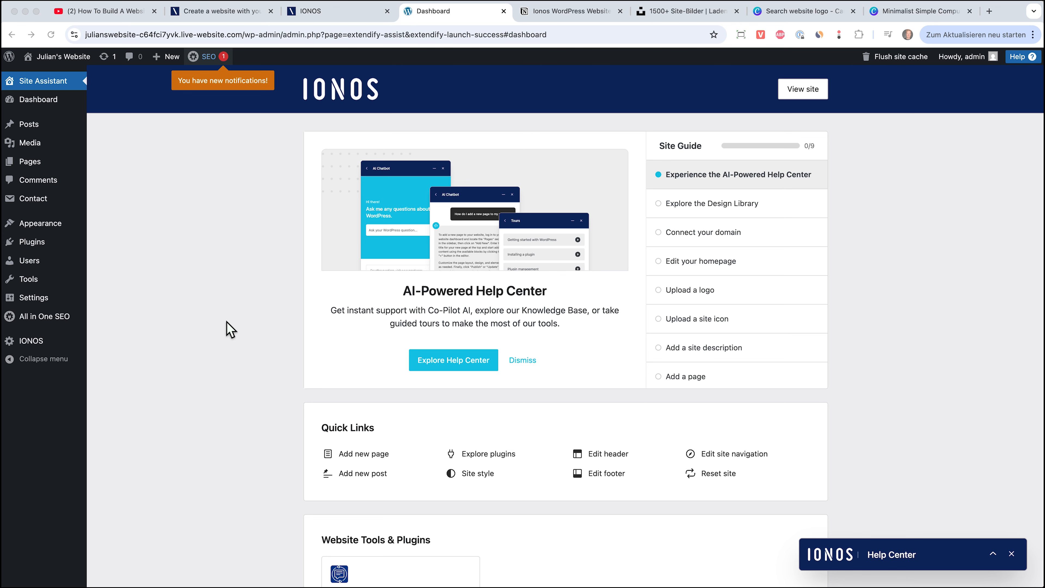
# Step: Highlight the site's temporary domain and the wp-admin part of its web address
pyautogui.click(90, 36)
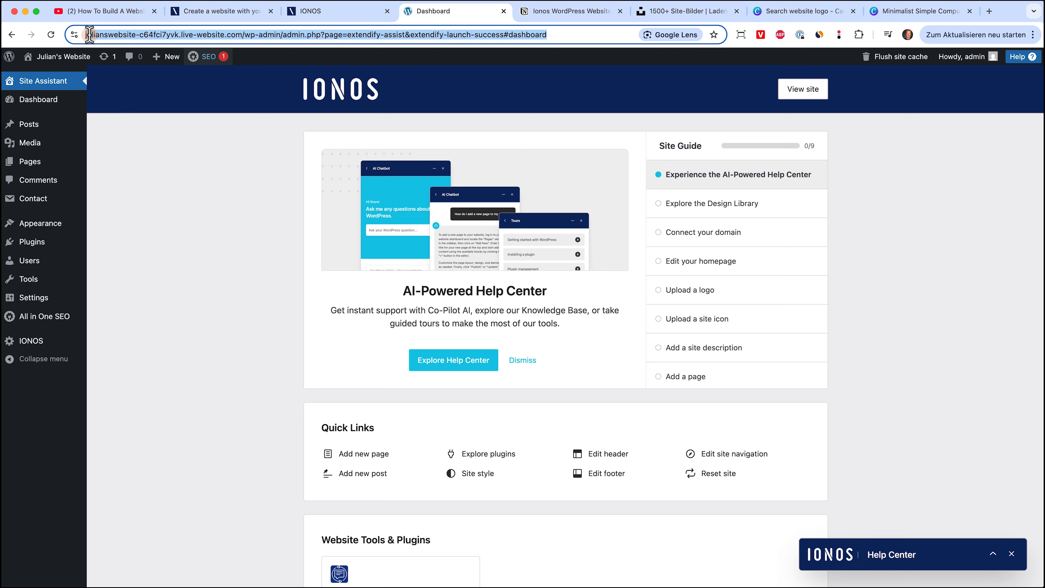
pyautogui.click(117, 30)
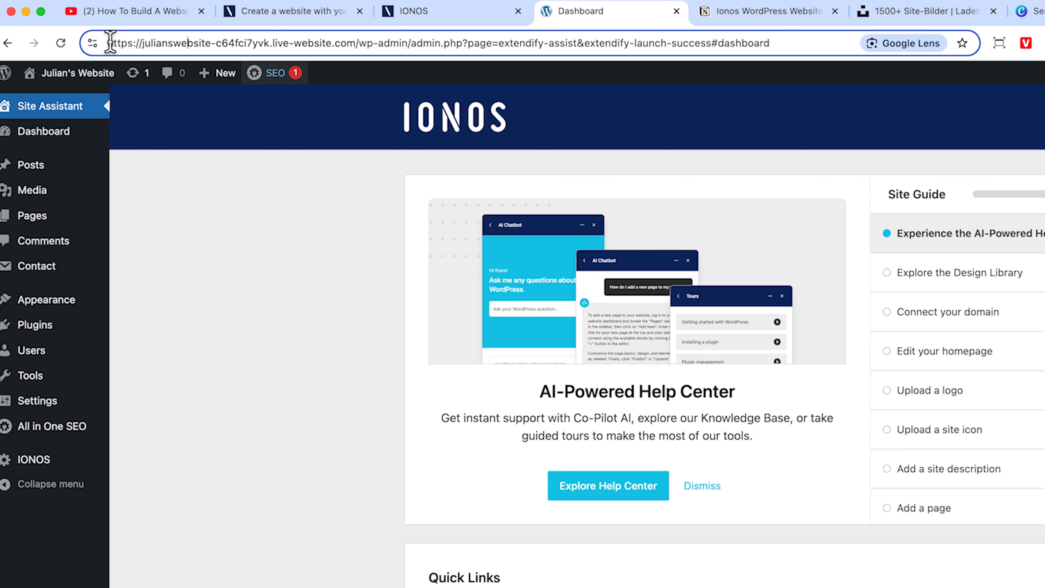
pyautogui.moveTo(86, 35); pyautogui.dragTo(242, 36)
pyautogui.moveTo(320, 46); pyautogui.dragTo(405, 44)
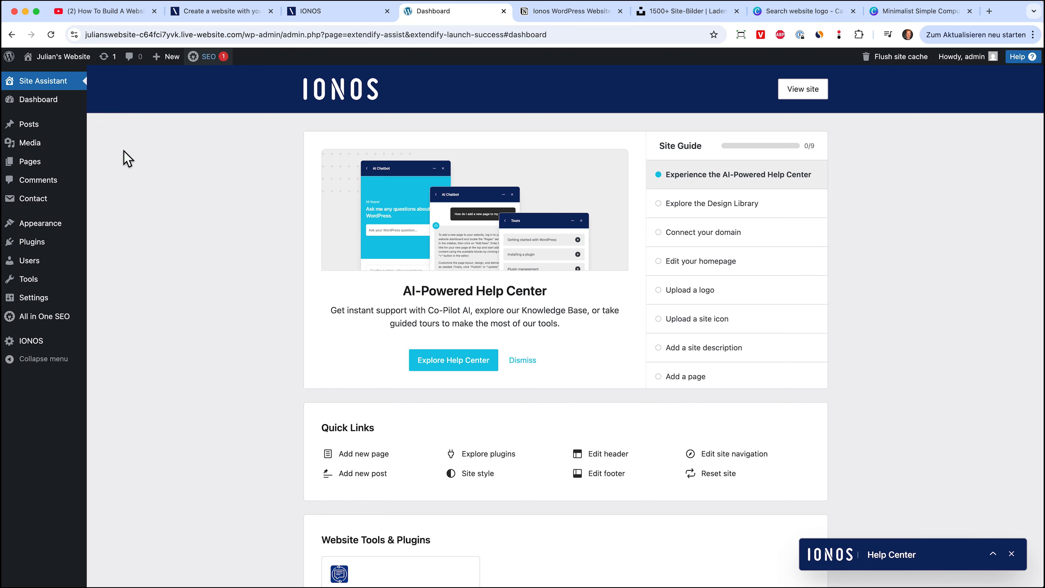
# Step: Open the WordPress Dashboard home and look through its welcome section and widgets
pyautogui.moveTo(46, 105)
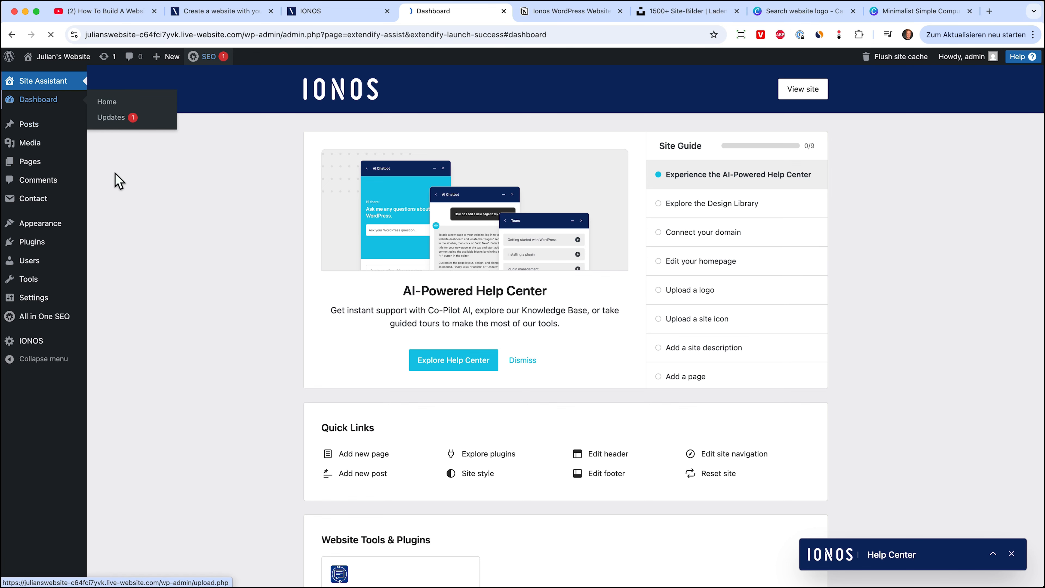
pyautogui.scroll(-2, 418, 379)
pyautogui.scroll(-1, 419, 379)
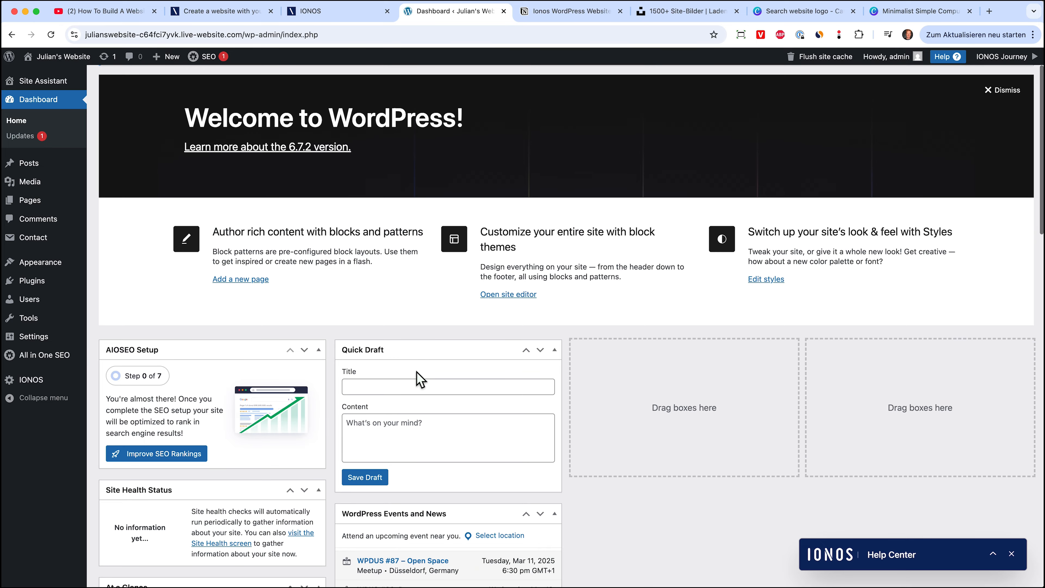
pyautogui.scroll(-13, 458, 400)
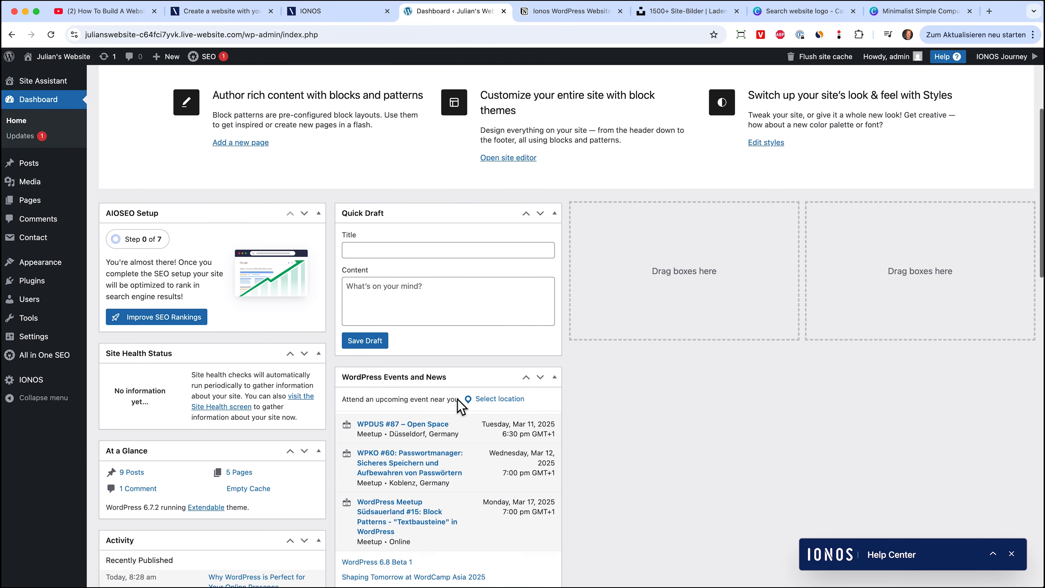
pyautogui.scroll(13, 460, 405)
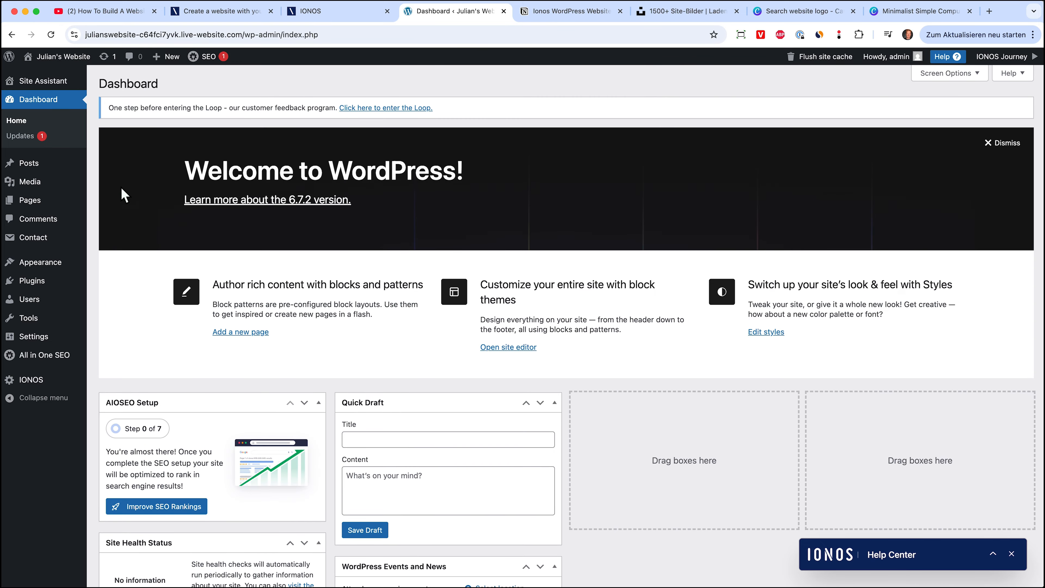
# Step: Review the list of all pages and the list of all posts on the site
pyautogui.moveTo(36, 206)
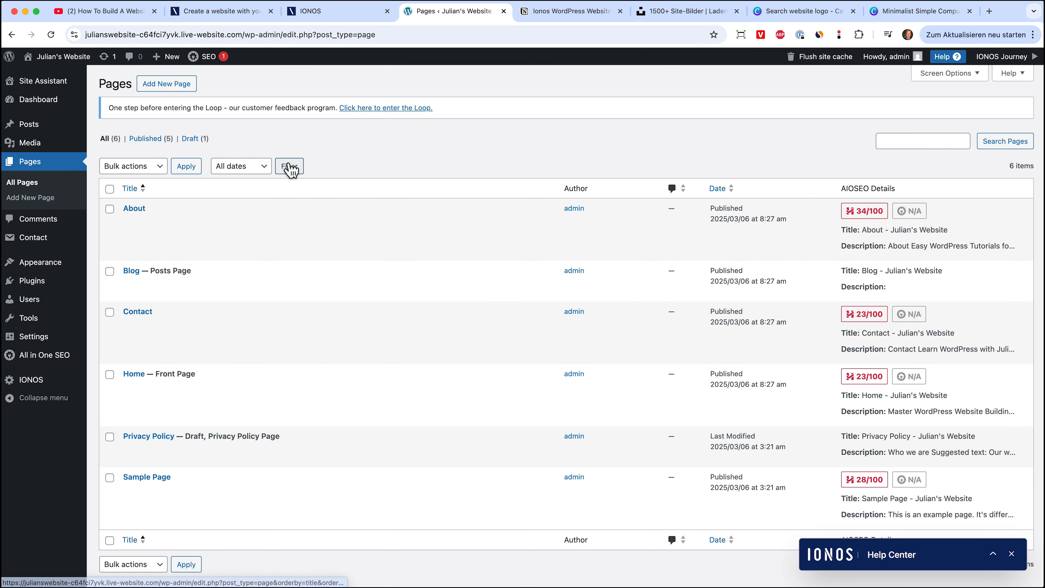
pyautogui.moveTo(202, 401)
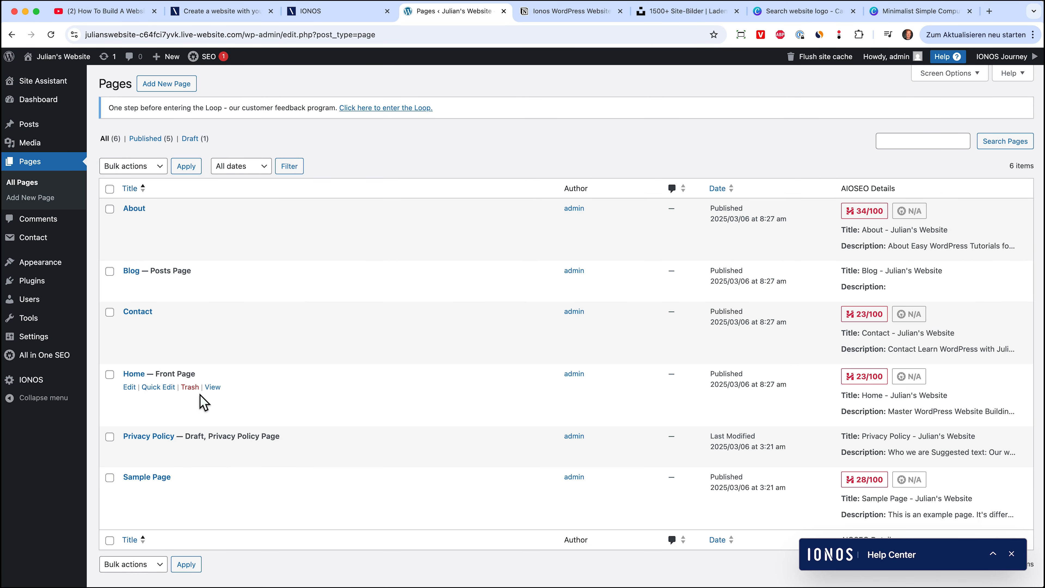
pyautogui.moveTo(49, 127)
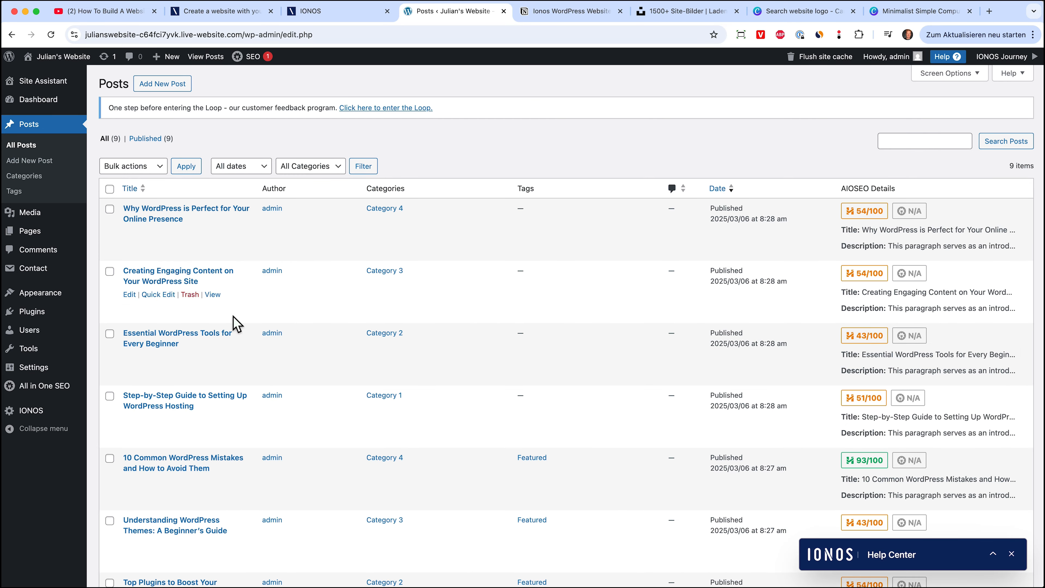
pyautogui.scroll(-6, 291, 366)
# Step: Look through the list of installed plugins
pyautogui.moveTo(41, 313)
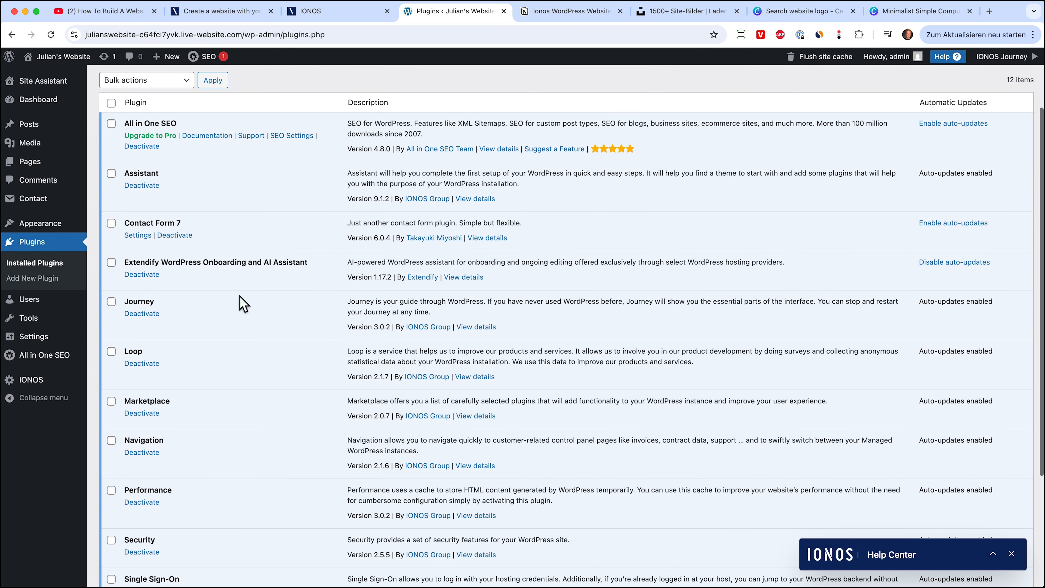
pyautogui.scroll(3, 144, 190)
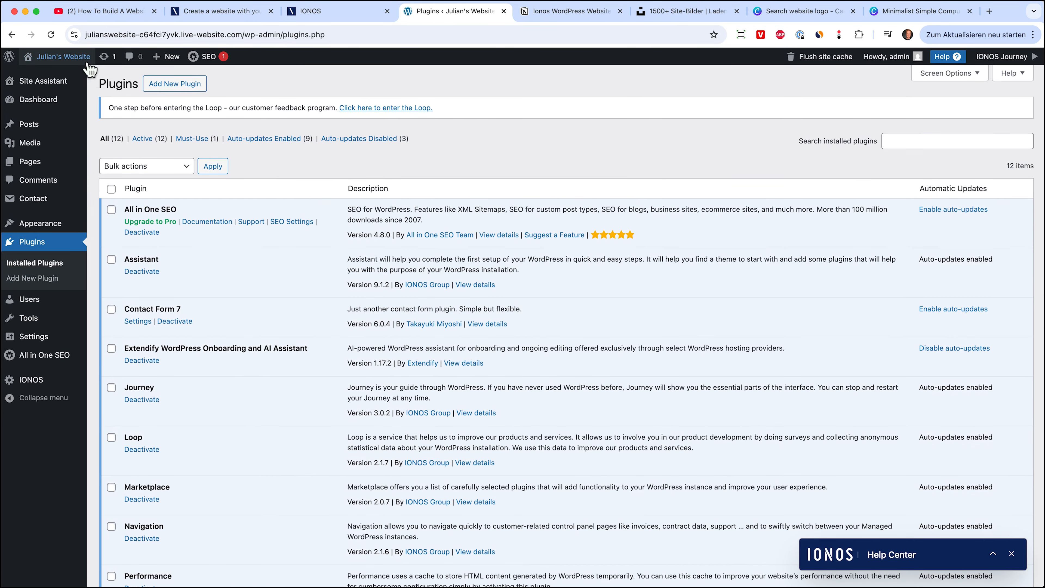
# Step: Visit the live site and examine the home page sections from the hero down to the testimonials
pyautogui.moveTo(85, 61)
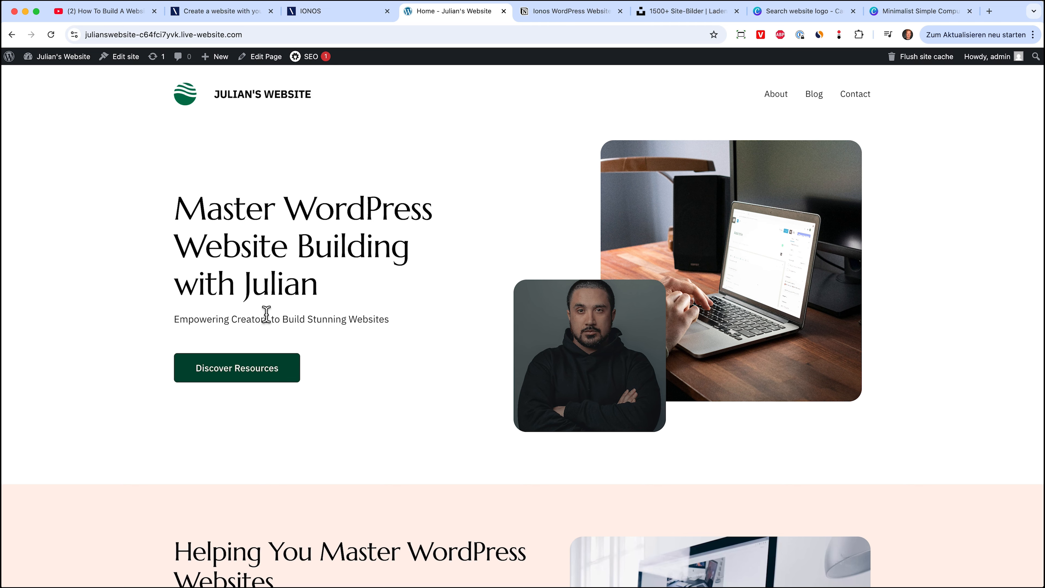
pyautogui.scroll(-2, 402, 346)
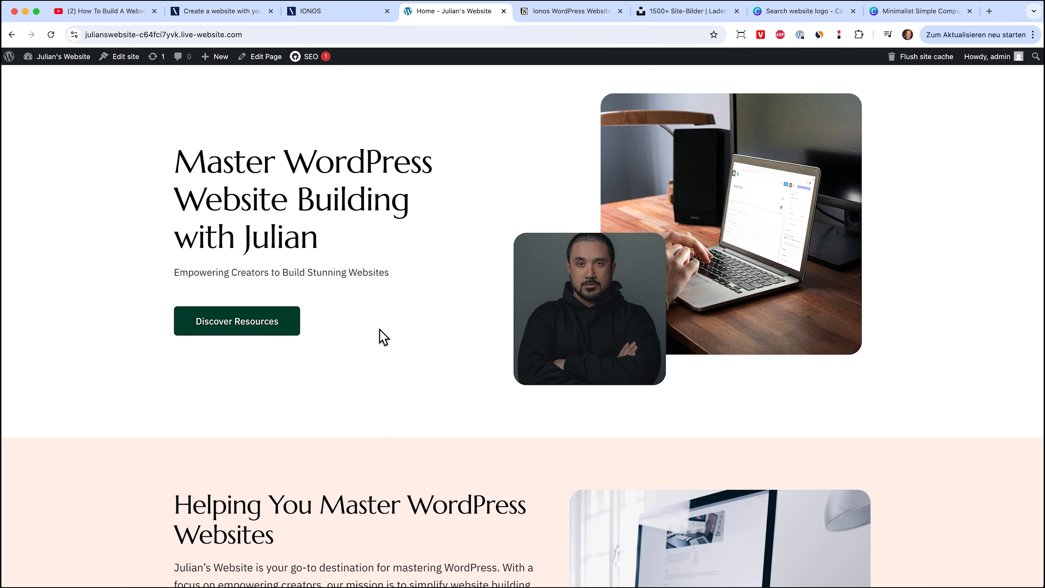
pyautogui.scroll(-4, 484, 396)
pyautogui.scroll(2, 483, 396)
pyautogui.scroll(-6, 483, 396)
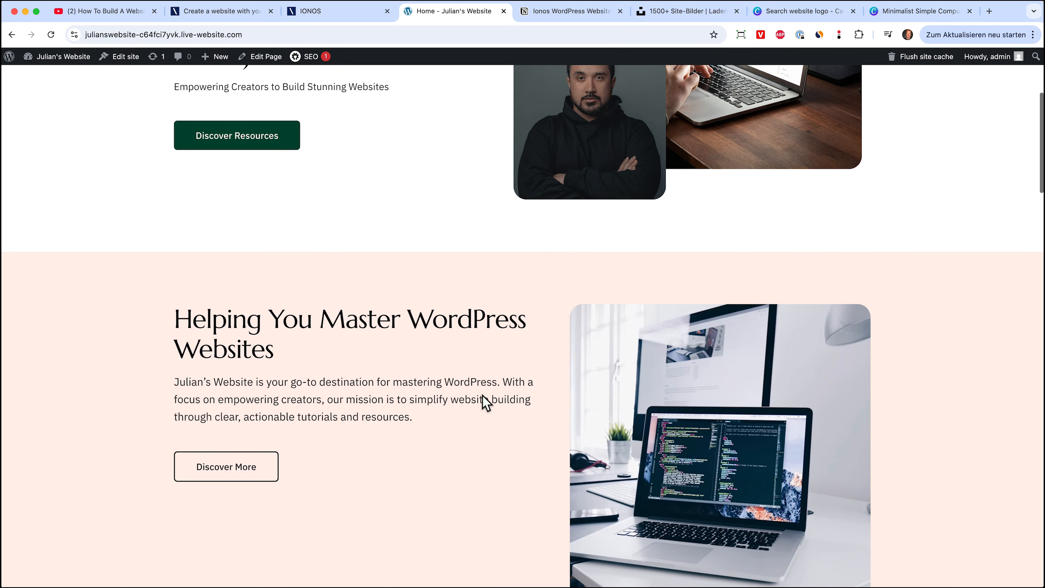
pyautogui.scroll(-15, 483, 396)
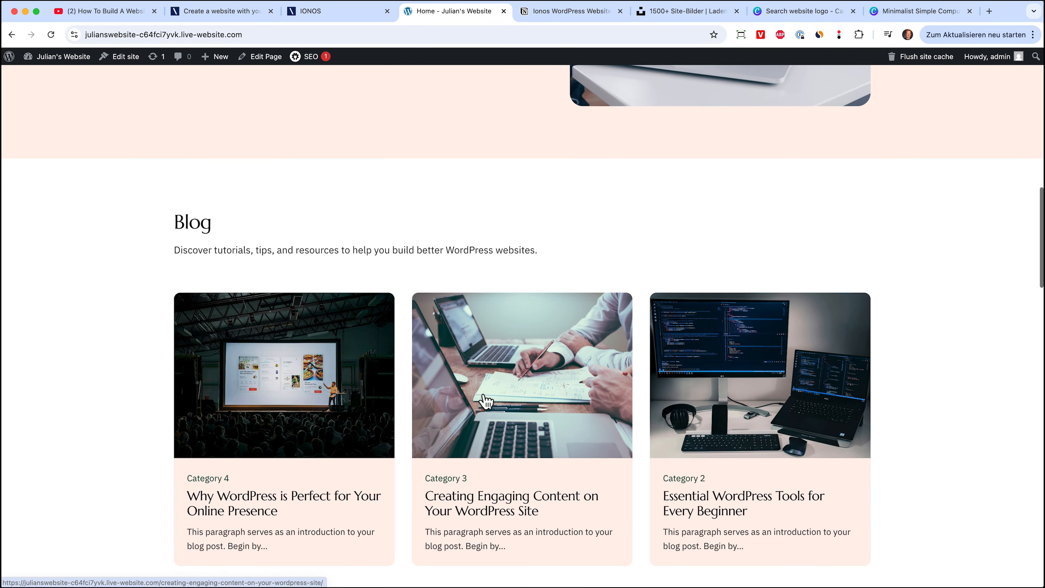
pyautogui.scroll(-10, 357, 331)
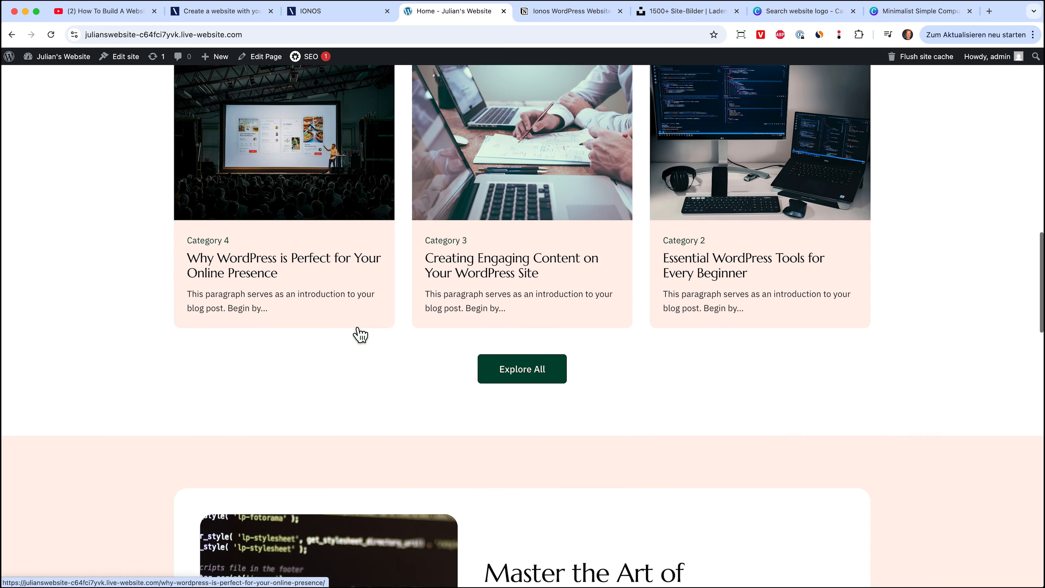
pyautogui.scroll(-20, 357, 328)
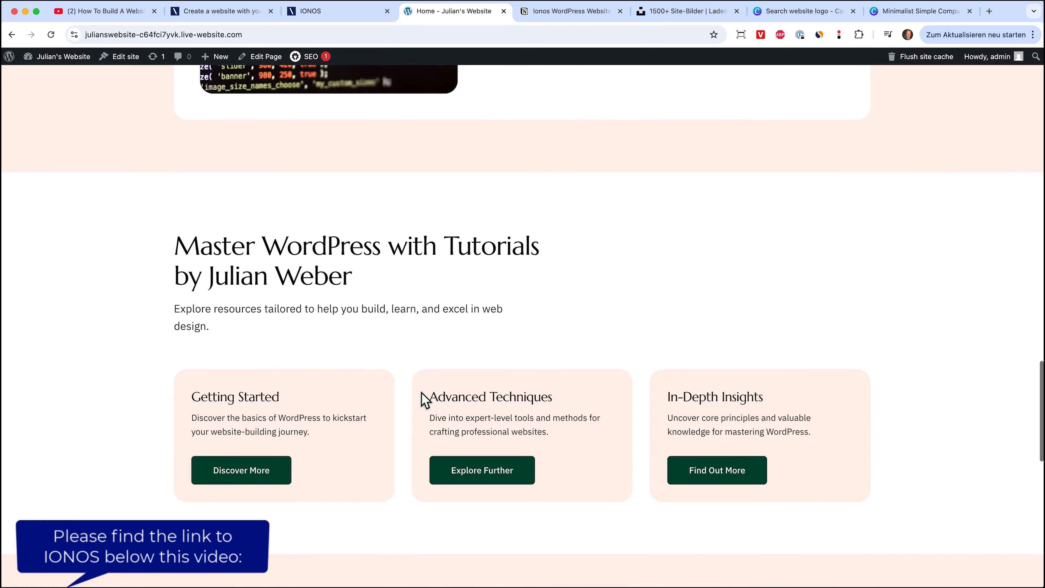
pyautogui.scroll(-12, 421, 393)
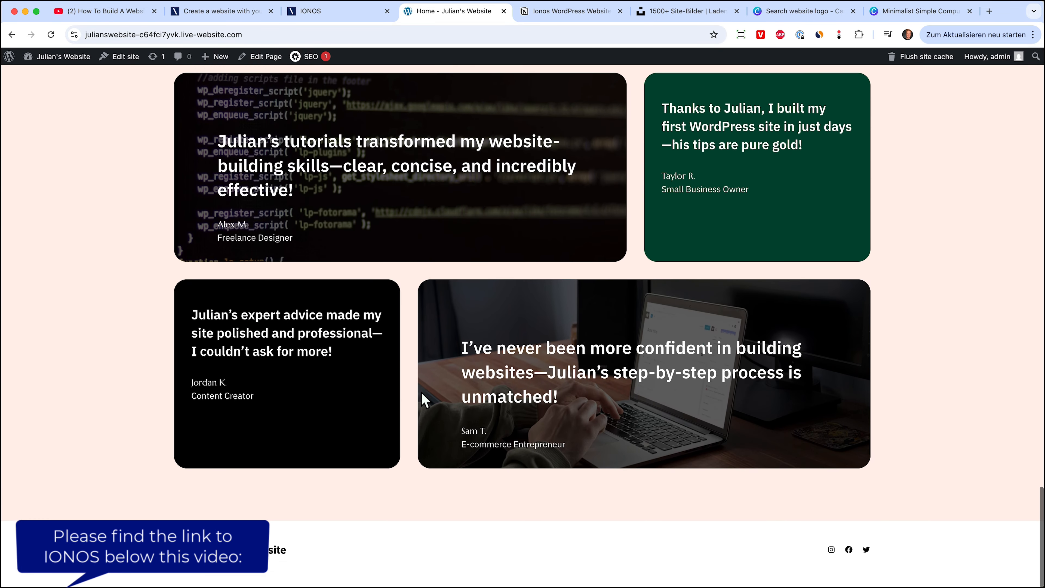
pyautogui.scroll(20, 421, 393)
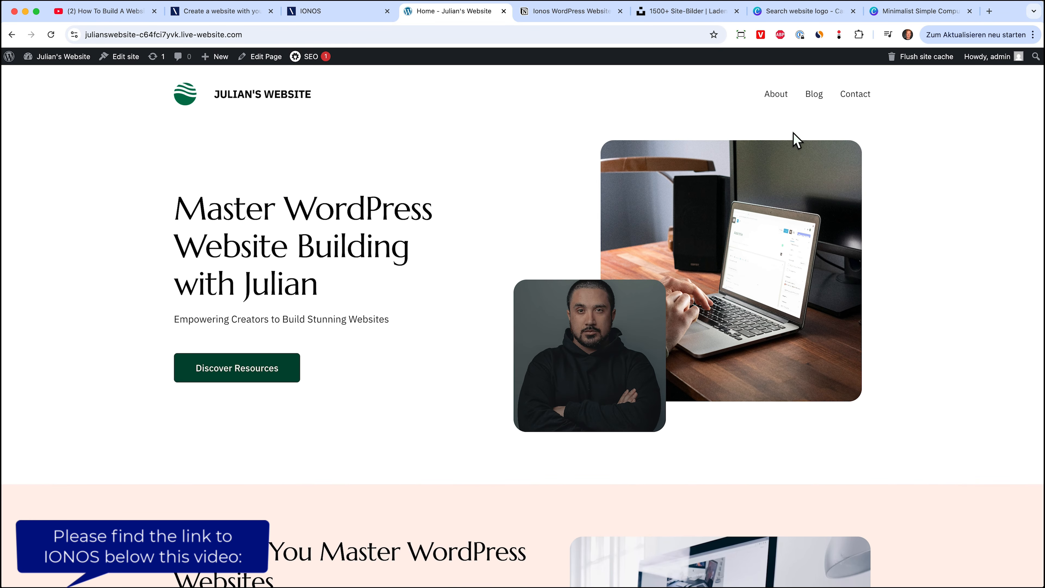
# Step: Open the live site's Contact page and look through its contact details and content sections
pyautogui.click(851, 94)
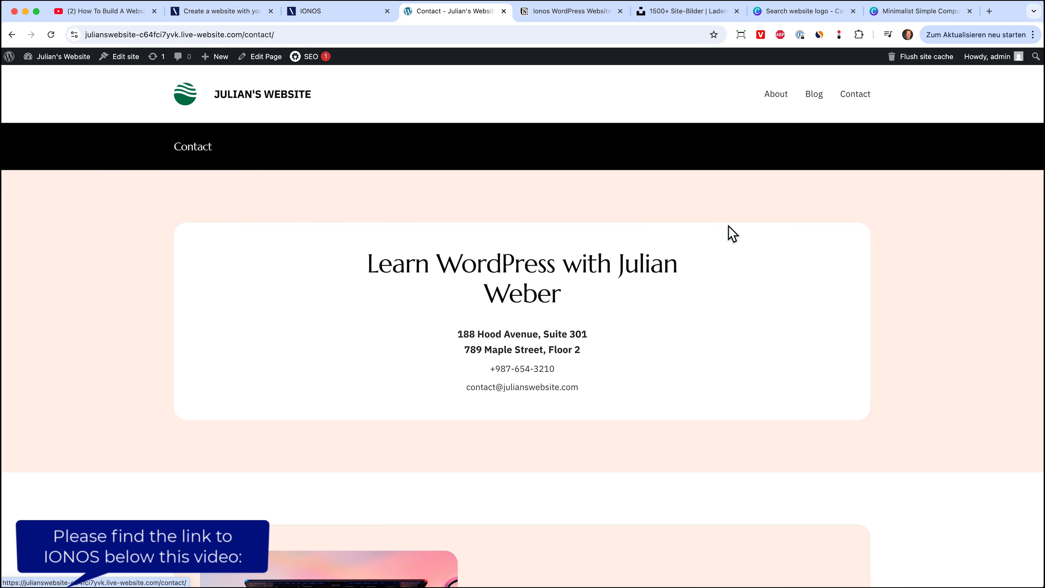
pyautogui.scroll(-3, 728, 226)
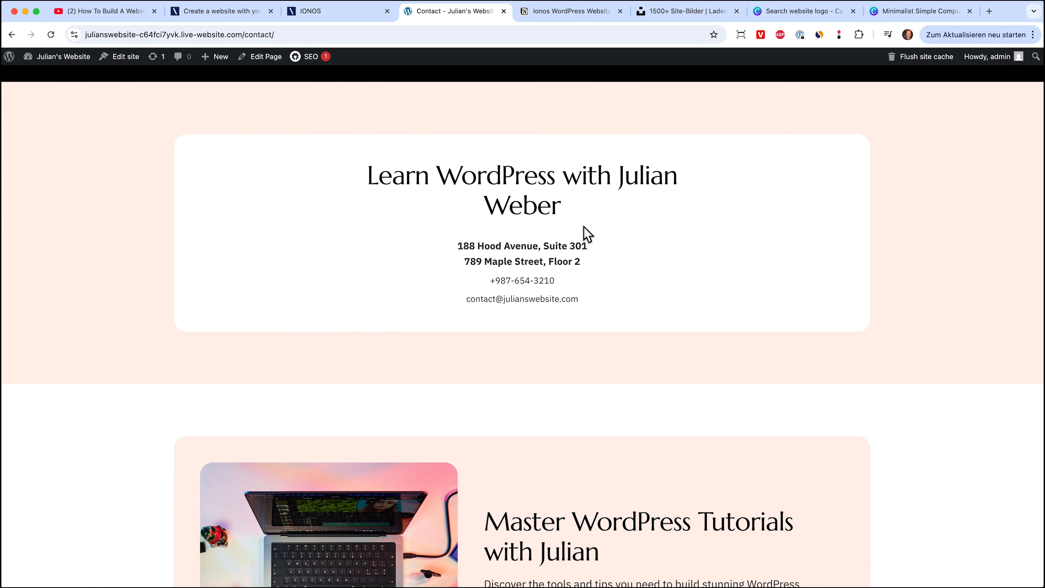
pyautogui.scroll(-1, 624, 305)
pyautogui.scroll(-6, 625, 305)
pyautogui.scroll(10, 576, 222)
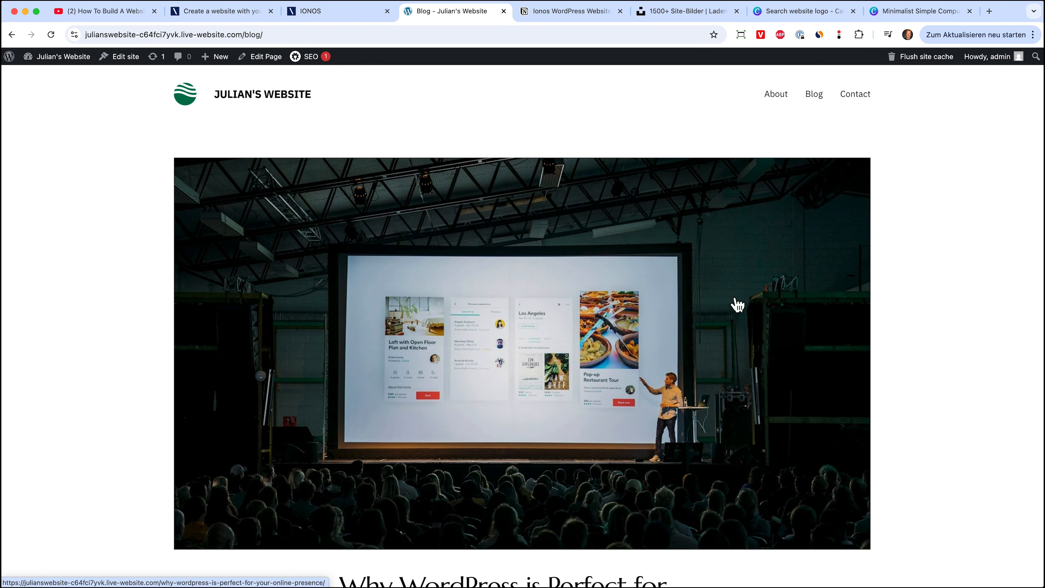
# Step: Open the blog post "Why WordPress is Perfect for Your Online Presence" from the Blog page and look through its content
pyautogui.scroll(-9, 533, 252)
pyautogui.click(528, 252)
pyautogui.scroll(-18, 657, 366)
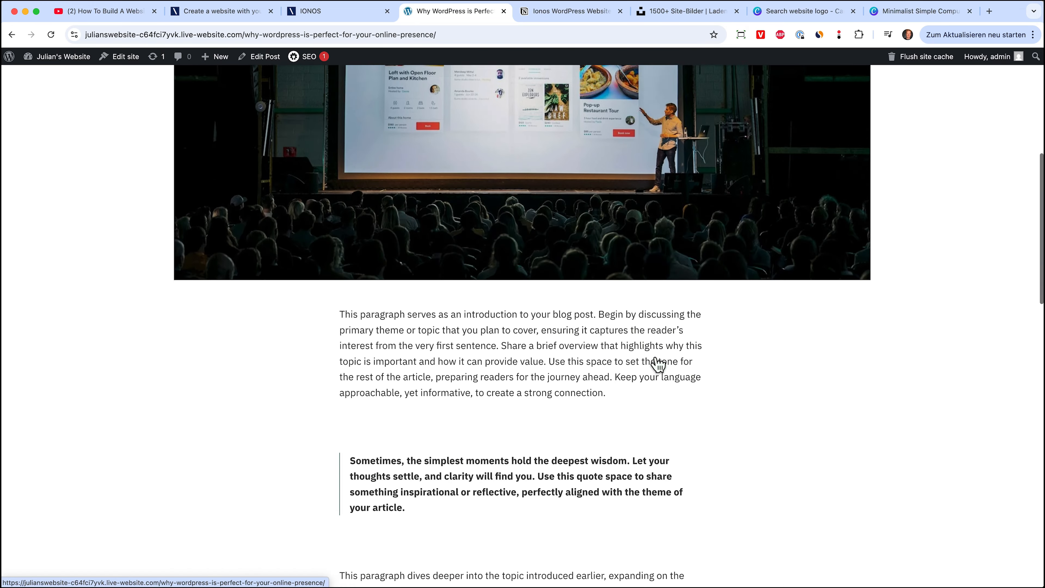
# Step: Look through the rest of the blog post down to the comment area and return to the live site's home page
pyautogui.scroll(2, 618, 257)
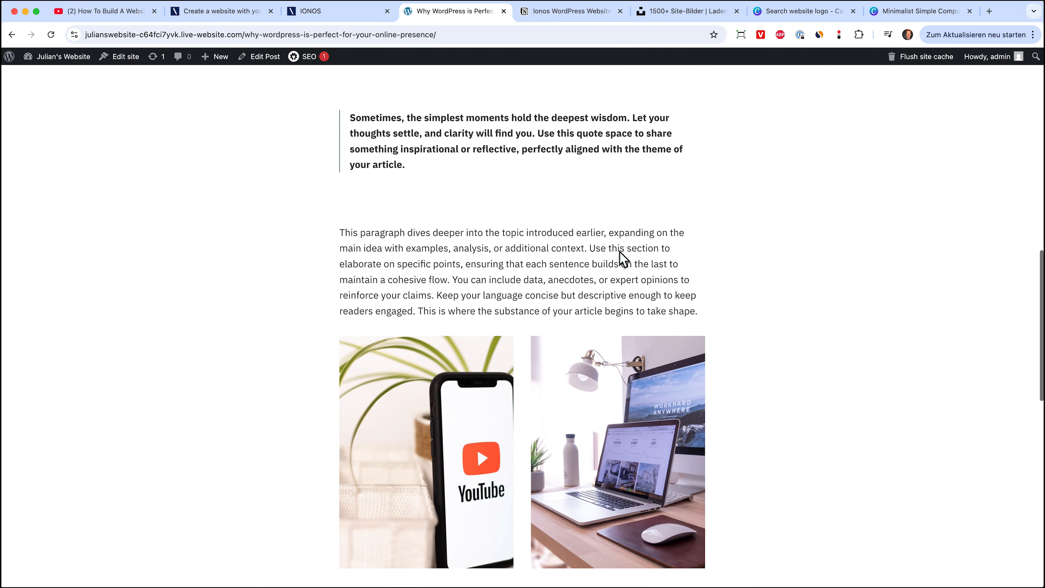
pyautogui.scroll(-9, 618, 257)
pyautogui.scroll(20, 466, 308)
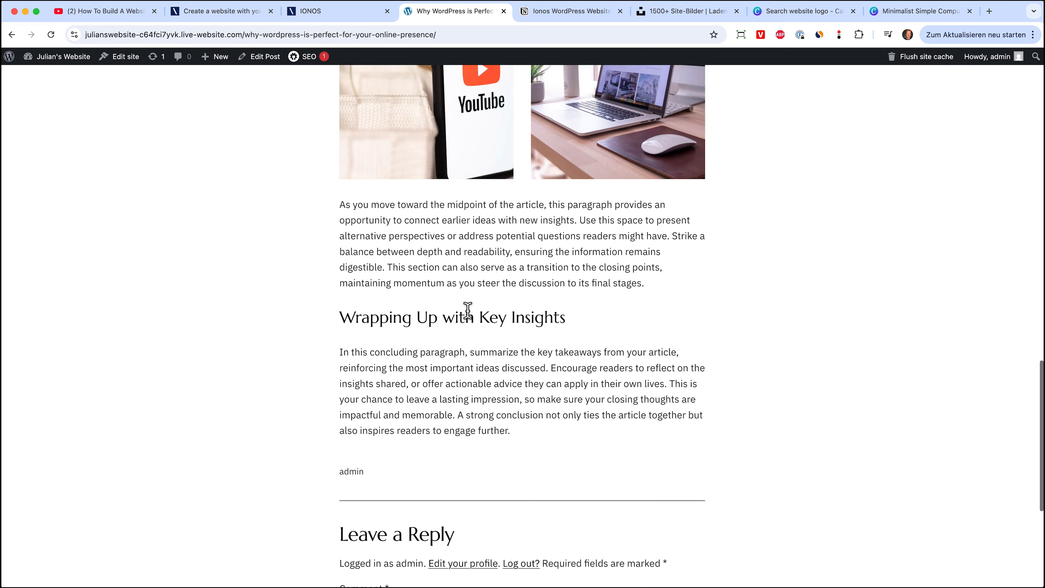
pyautogui.scroll(4, 470, 319)
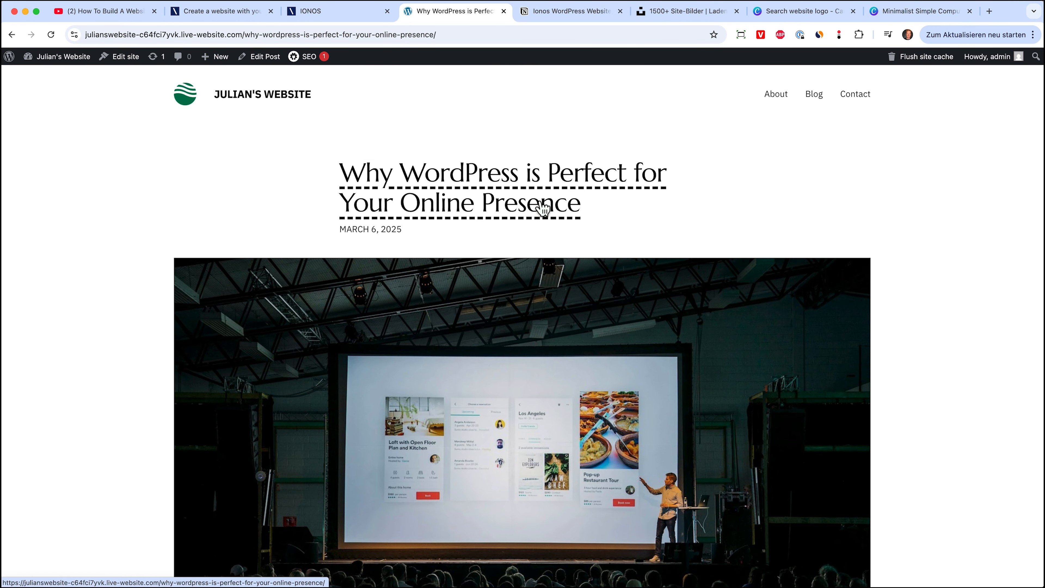
pyautogui.click(266, 93)
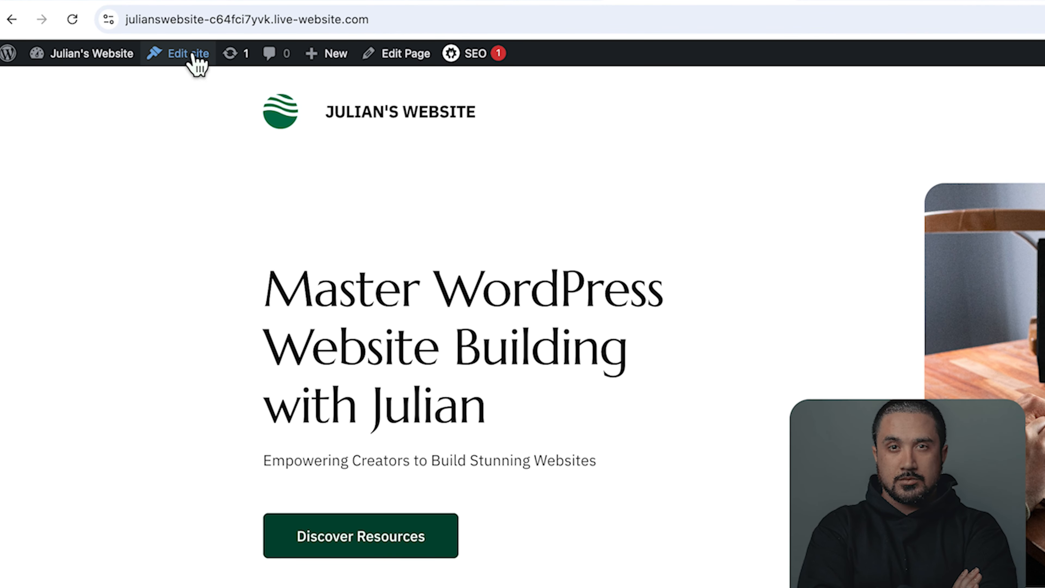
# Step: Open the site editor, dismiss its welcome guide and open the Home page for editing from the page list
pyautogui.click(196, 62)
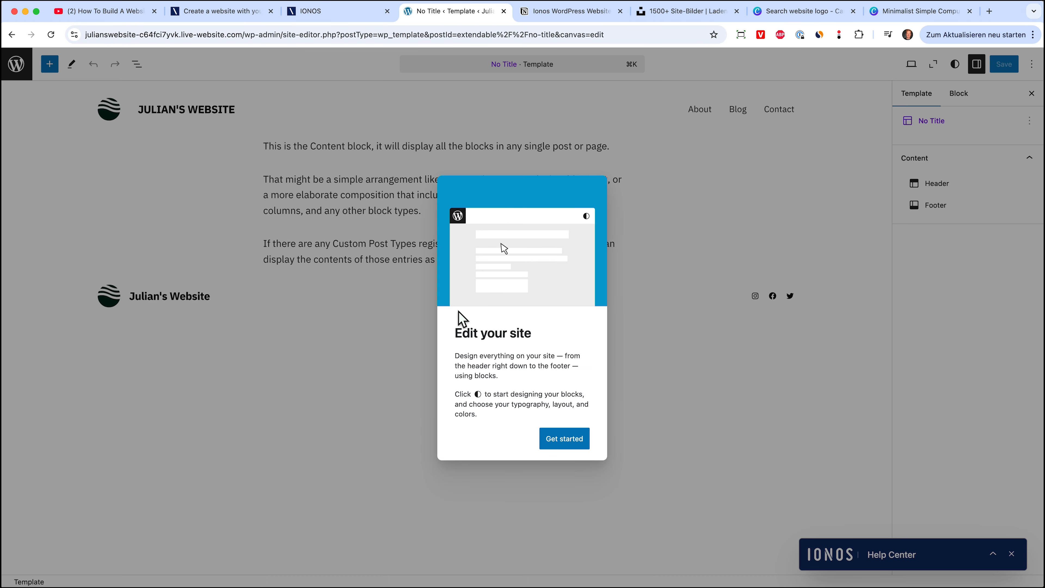
pyautogui.click(575, 439)
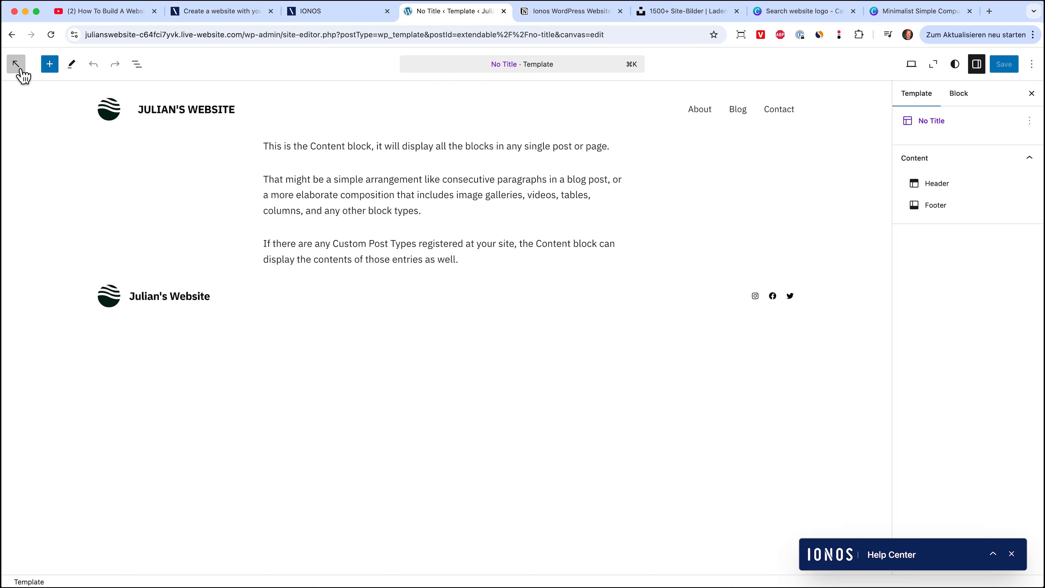
pyautogui.click(19, 68)
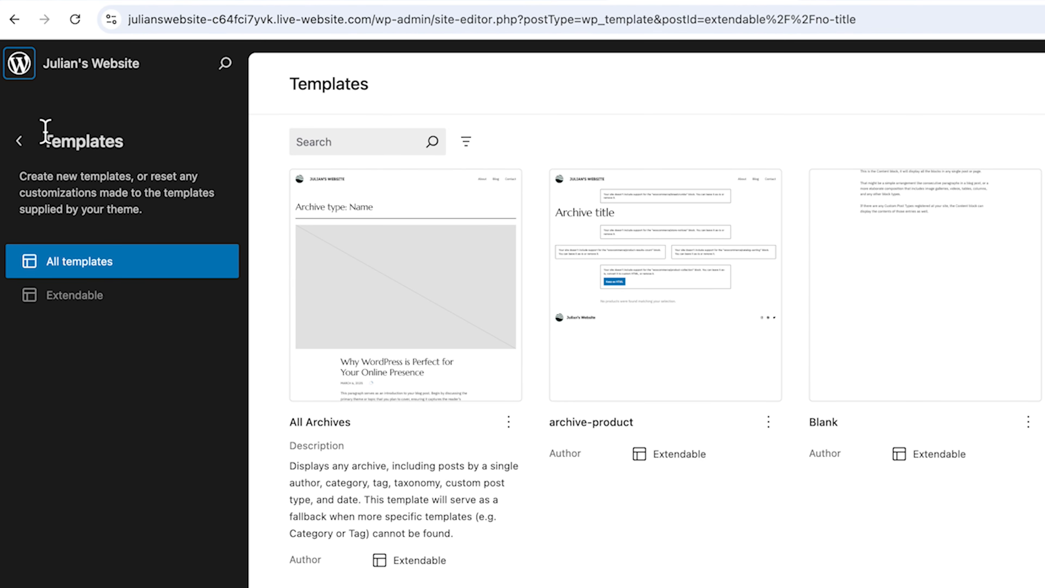
pyautogui.click(19, 141)
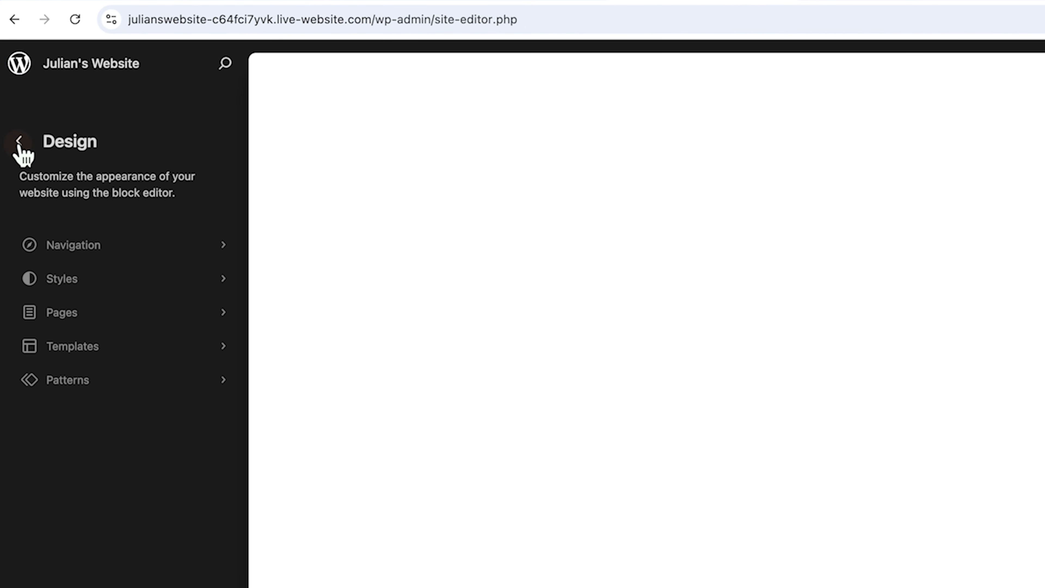
pyautogui.click(70, 321)
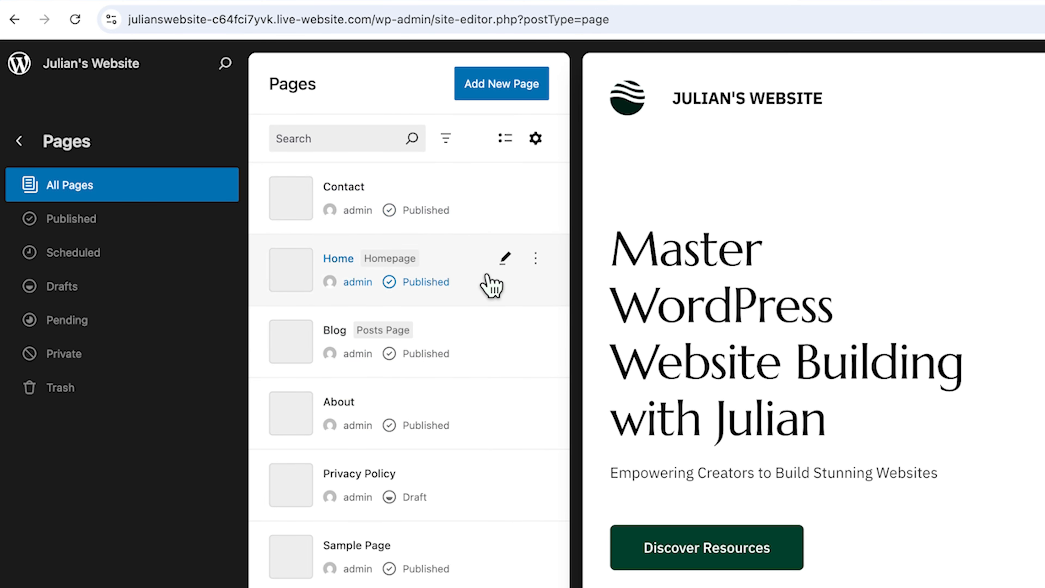
pyautogui.click(791, 235)
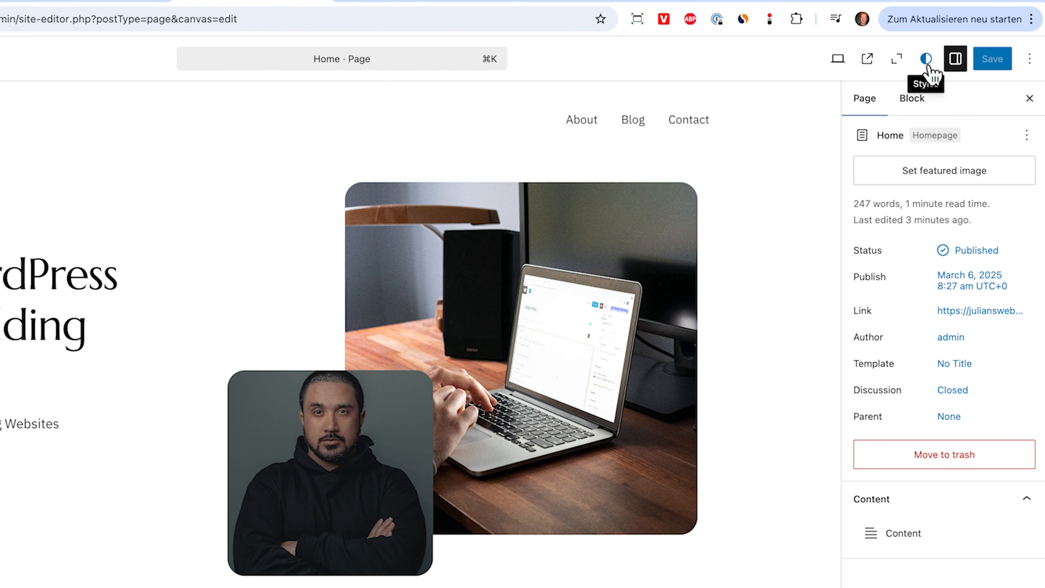
# Step: Open the palette editor in the site's color styles and show the Home page in the zoomed-out view
pyautogui.click(926, 61)
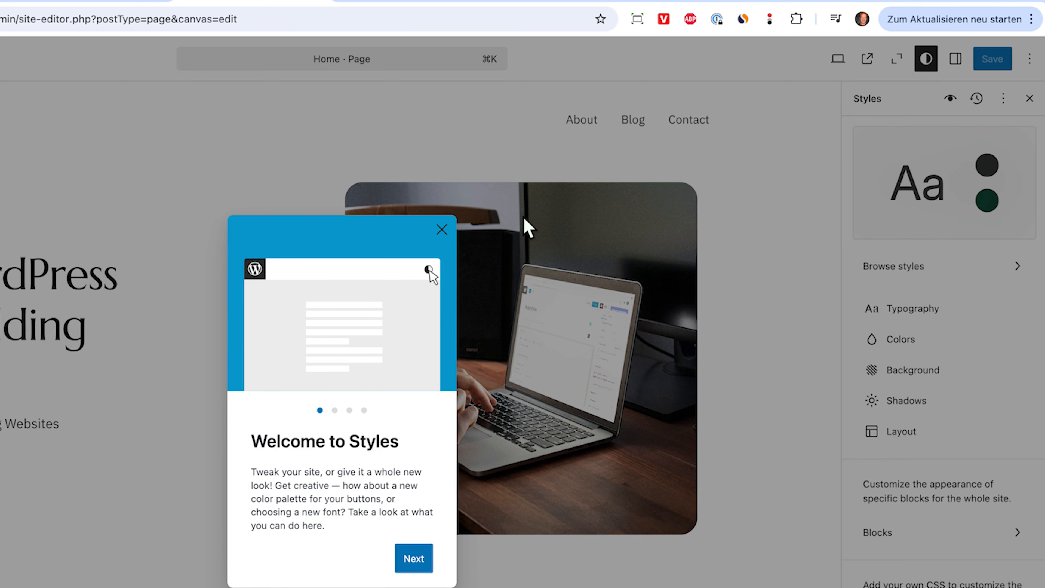
pyautogui.click(440, 228)
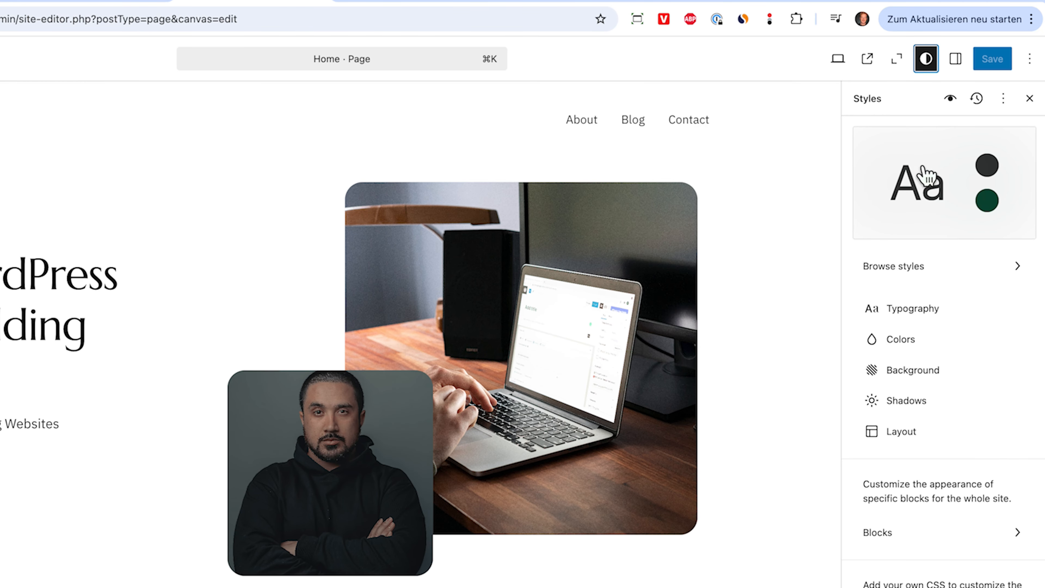
pyautogui.click(921, 341)
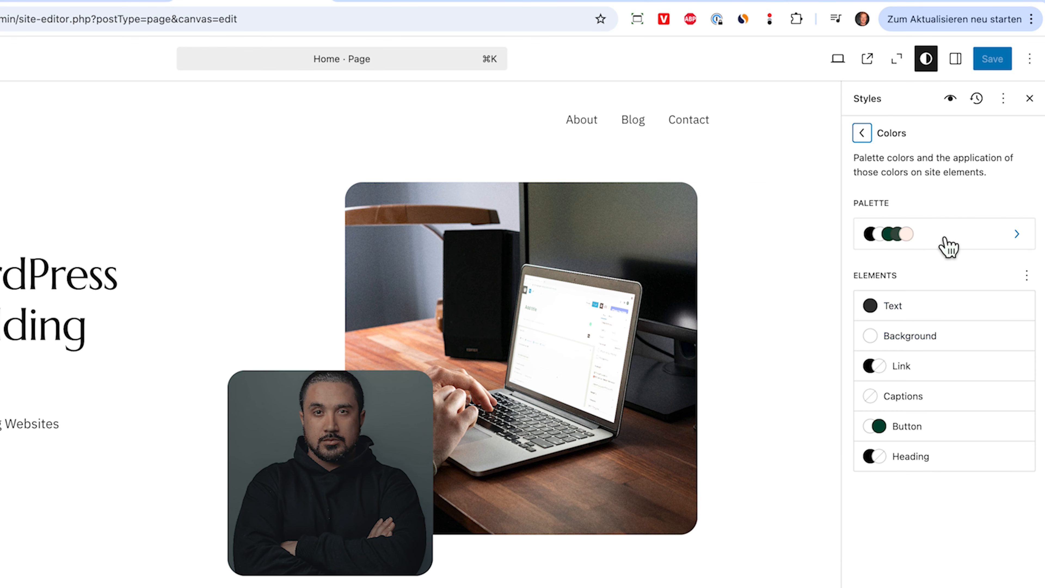
pyautogui.click(946, 243)
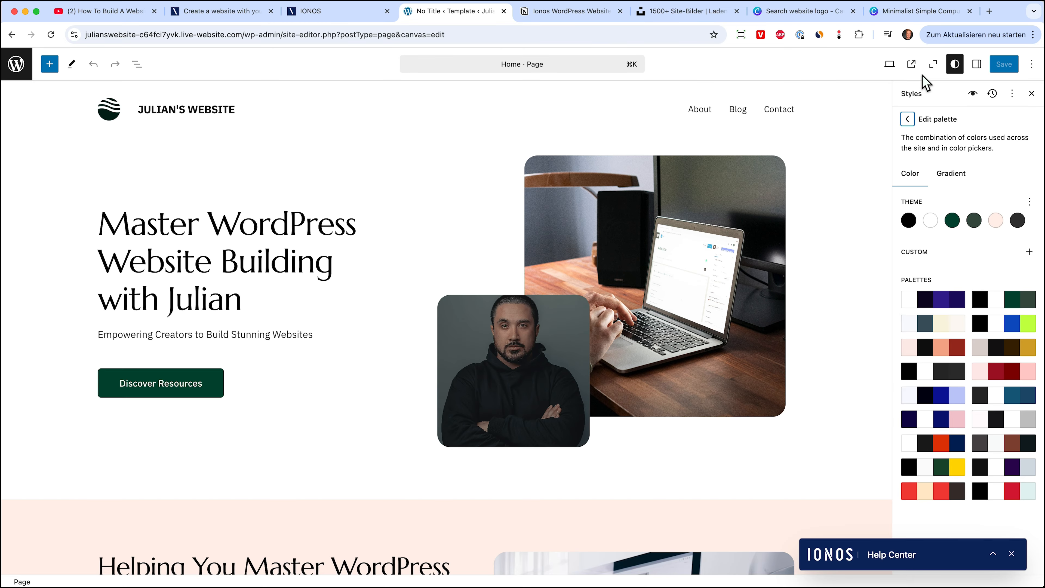
pyautogui.click(933, 63)
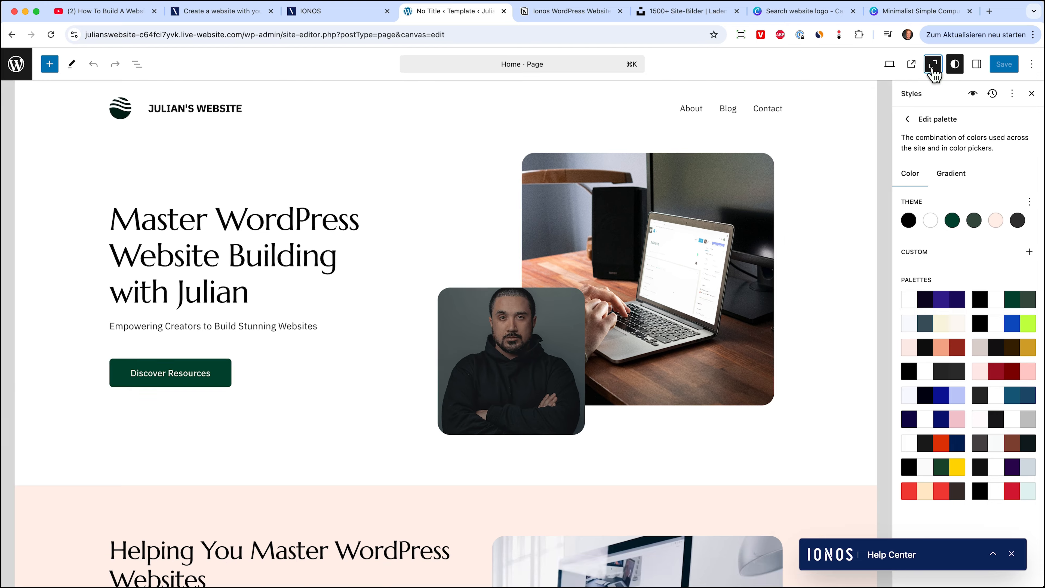
pyautogui.scroll(-5, 492, 454)
pyautogui.scroll(5, 492, 454)
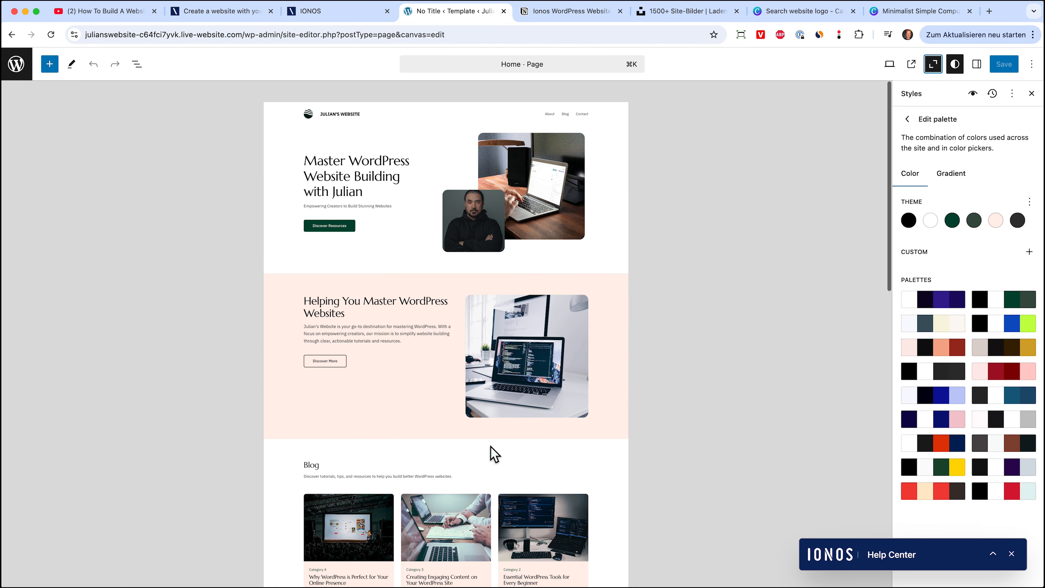
# Step: Compare the slate, dark red and pink color palettes, apply the white-and-purple palette and open its purple theme color
pyautogui.click(948, 301)
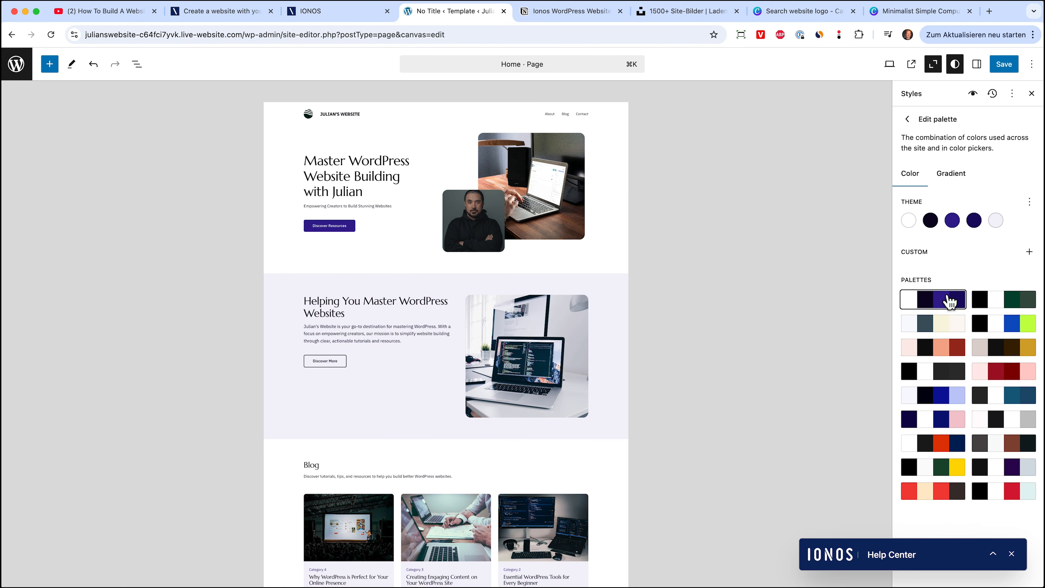
pyautogui.click(943, 325)
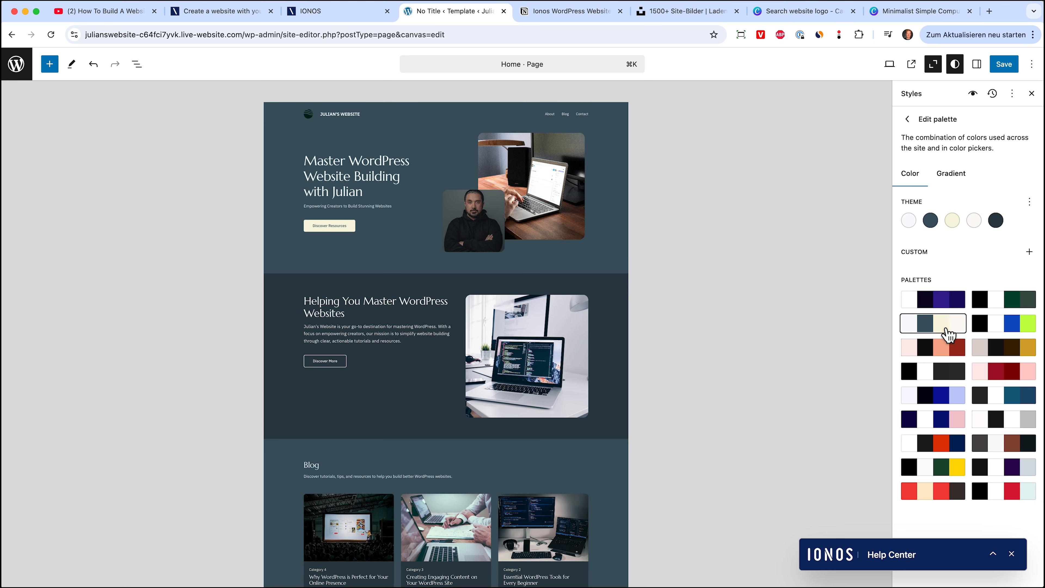
pyautogui.click(946, 352)
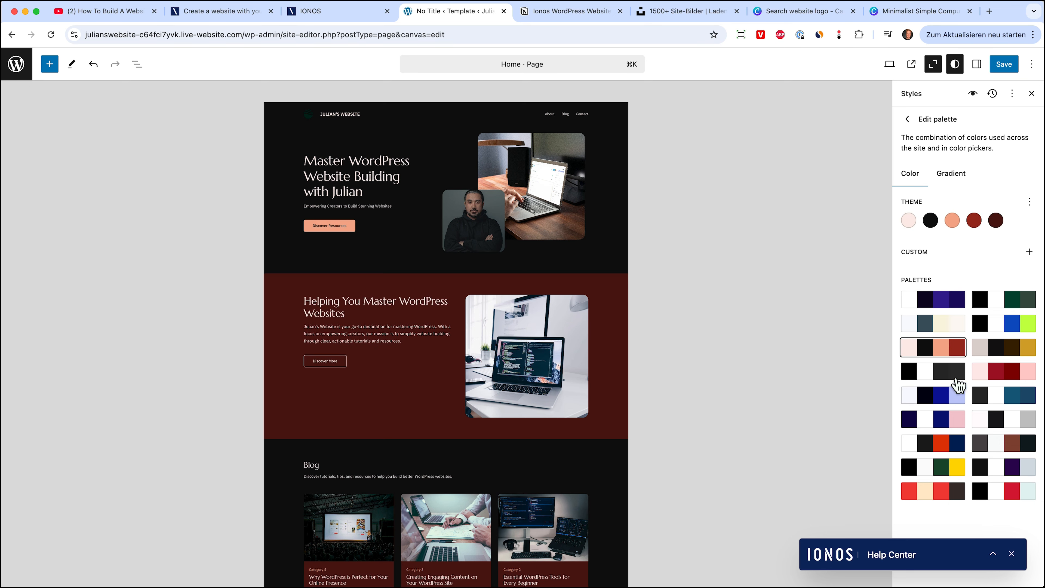
pyautogui.click(1003, 367)
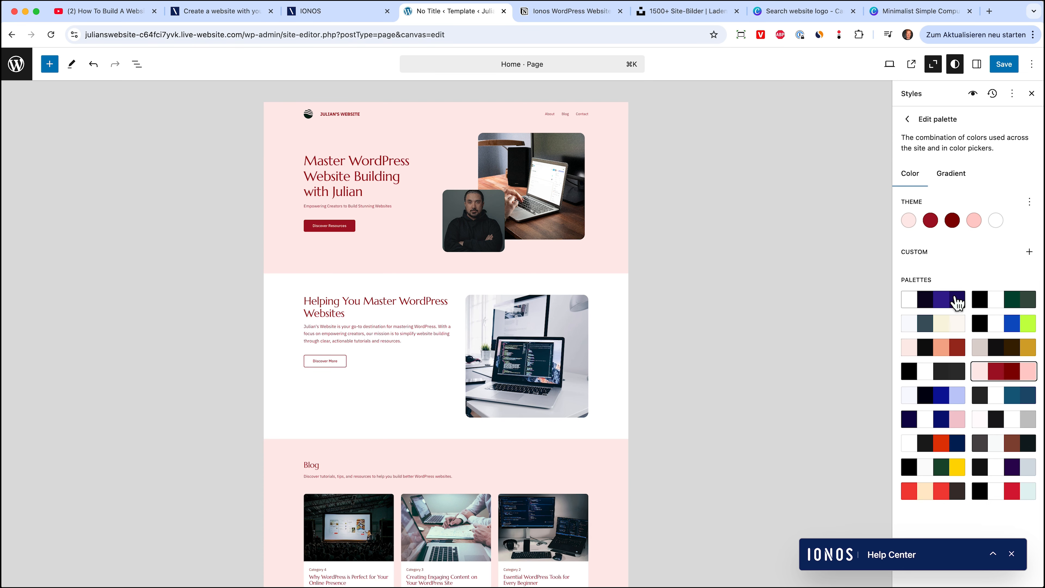
pyautogui.click(949, 299)
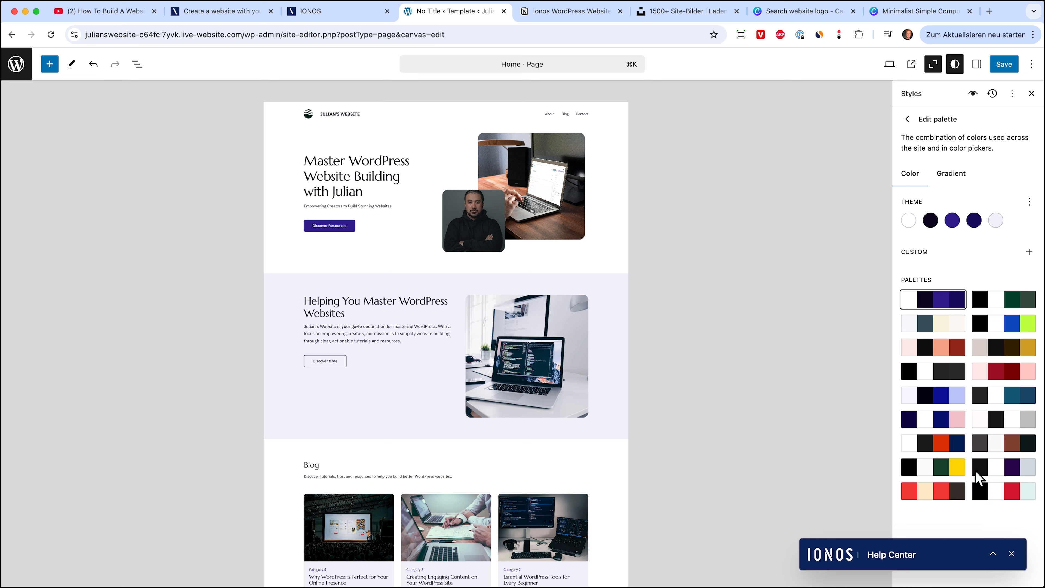
pyautogui.click(952, 221)
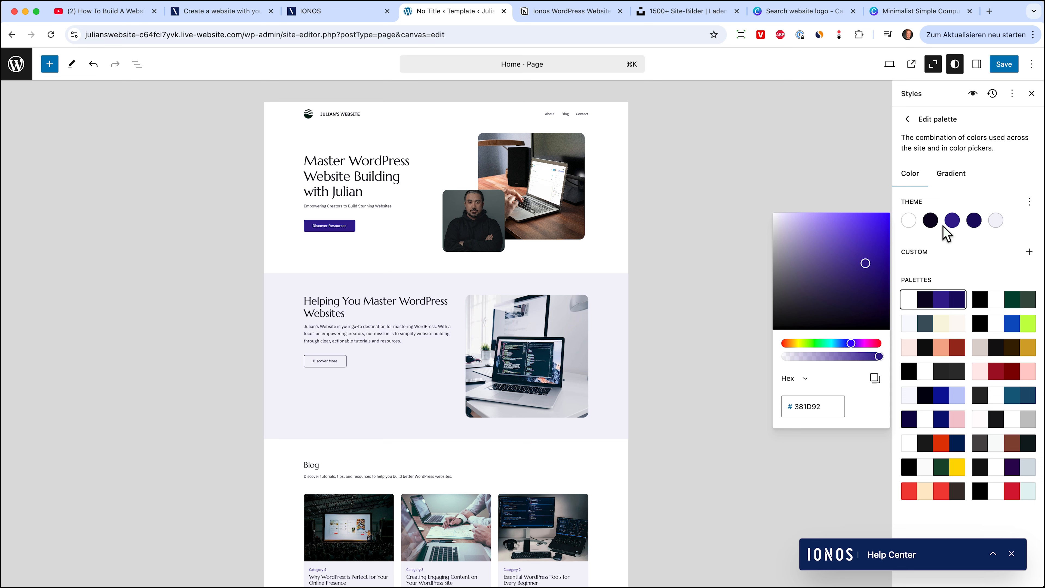
# Step: Compare the first three typesets in the Typography styles and apply the second one to the site
pyautogui.click(907, 120)
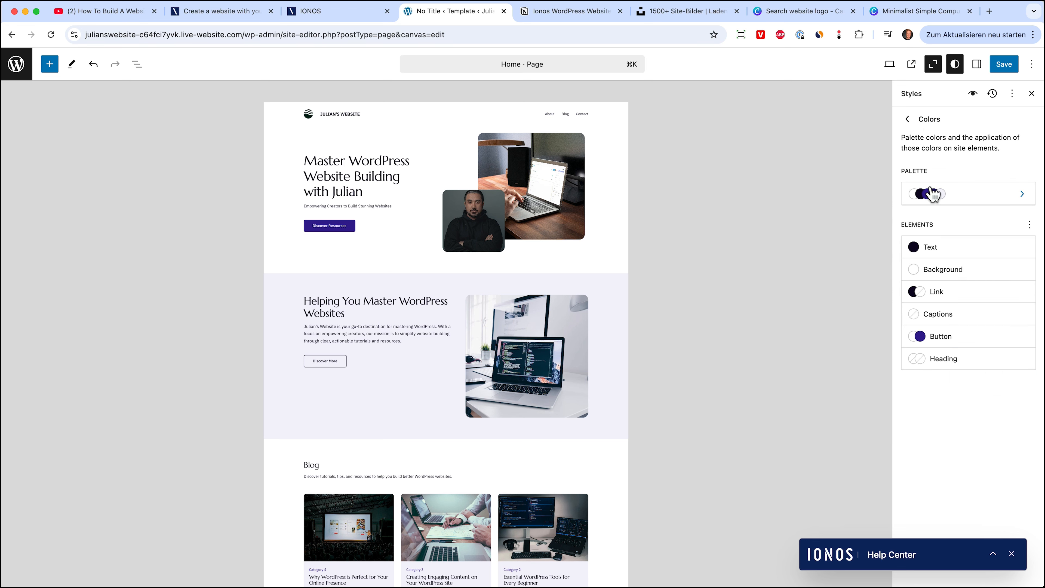
pyautogui.click(909, 121)
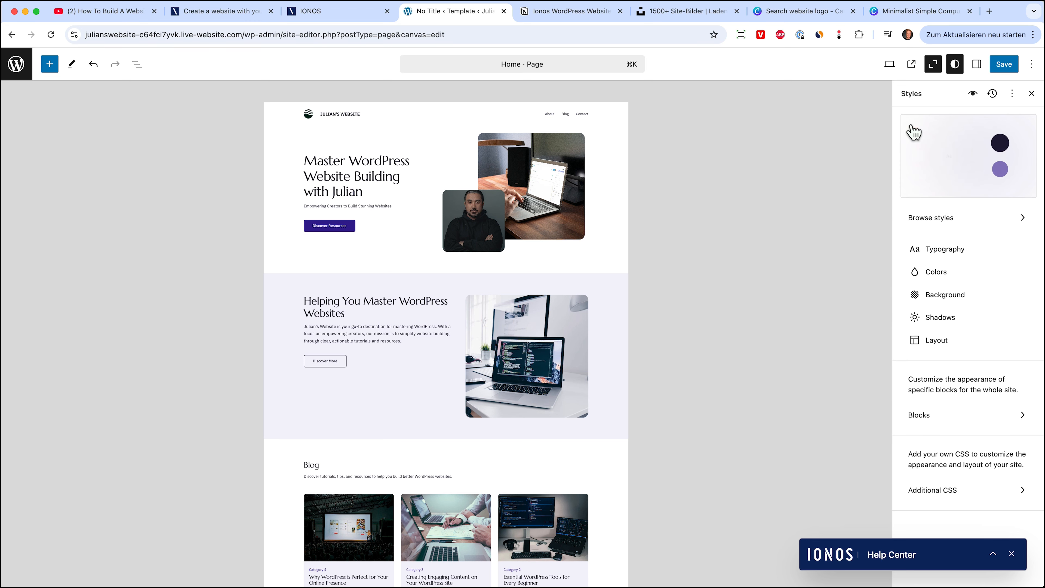
pyautogui.click(952, 249)
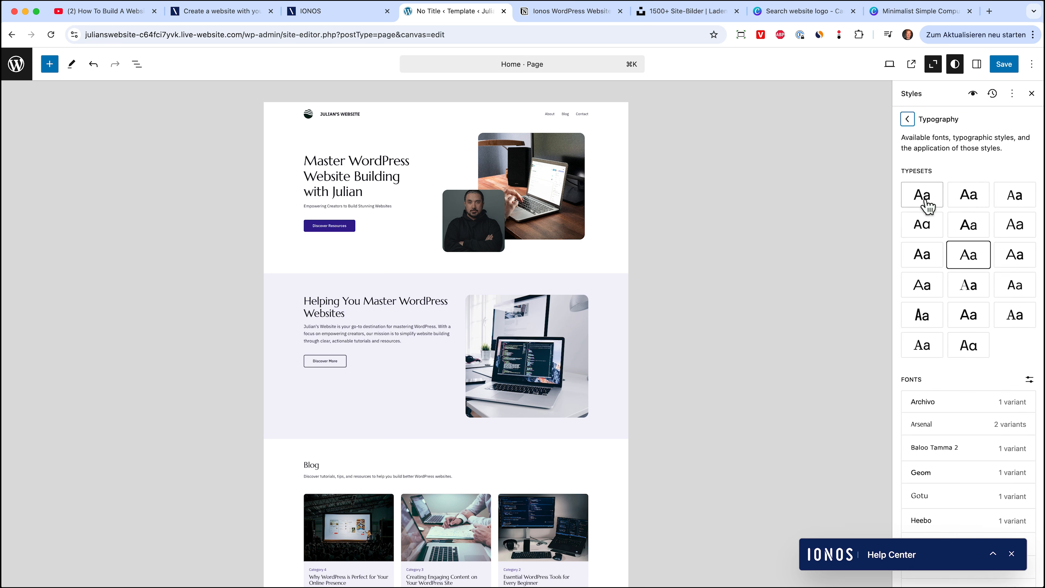
pyautogui.click(926, 203)
pyautogui.click(958, 202)
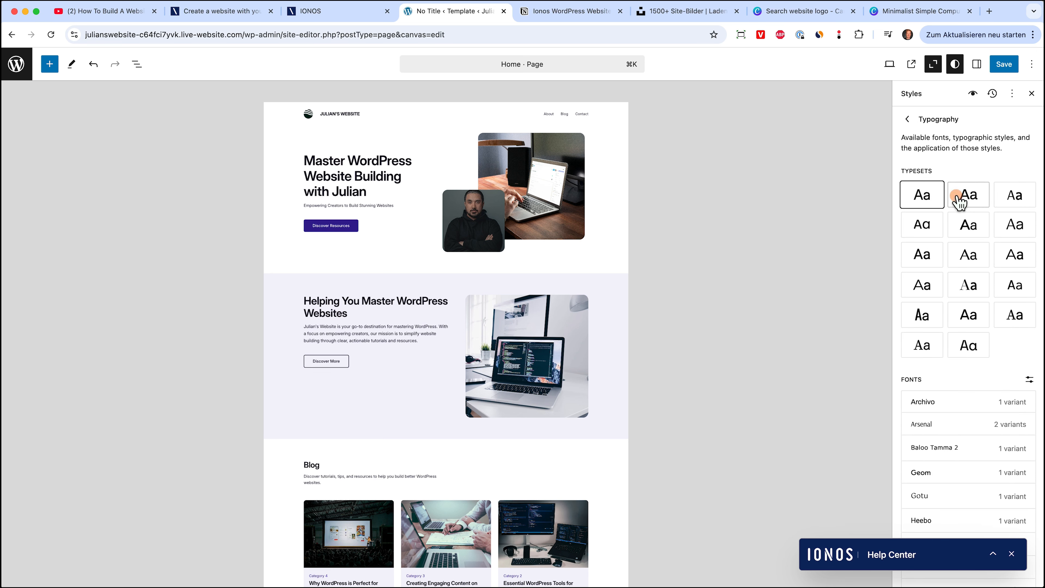
pyautogui.click(999, 201)
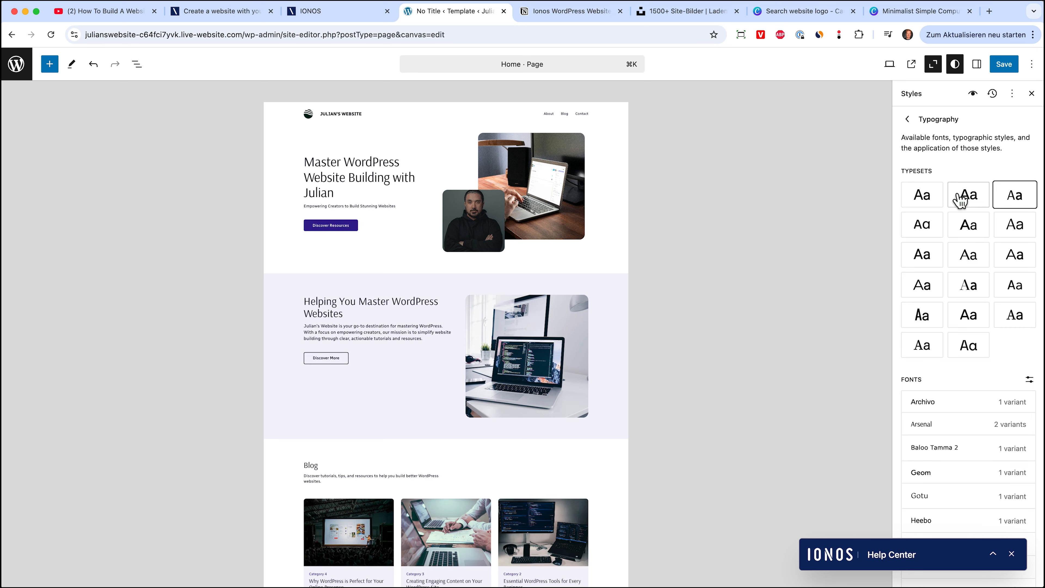
pyautogui.click(963, 201)
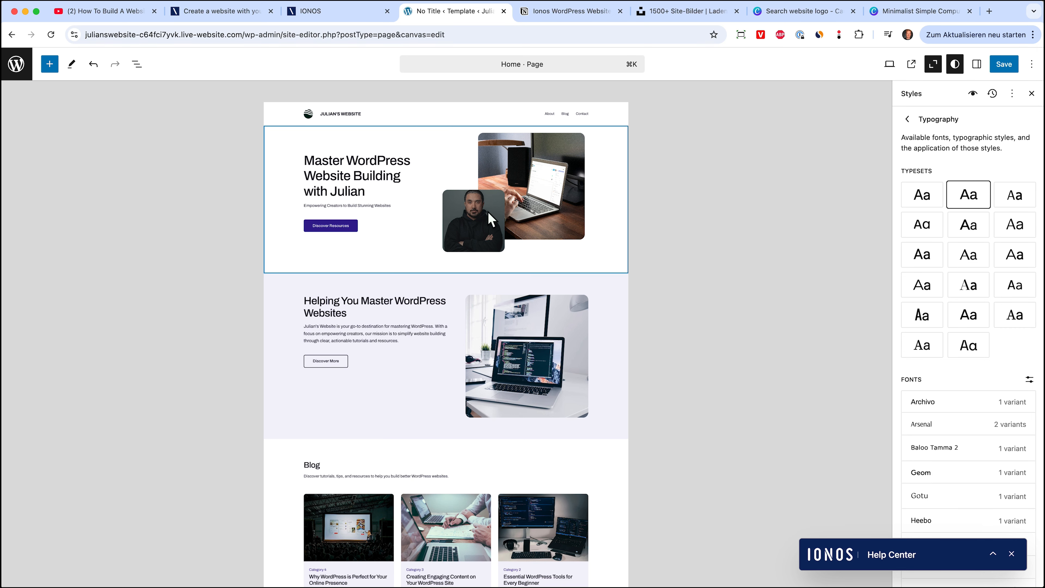
# Step: Examine the site-wide Background and Layout style settings and return to the Styles overview
pyautogui.click(908, 120)
pyautogui.click(945, 301)
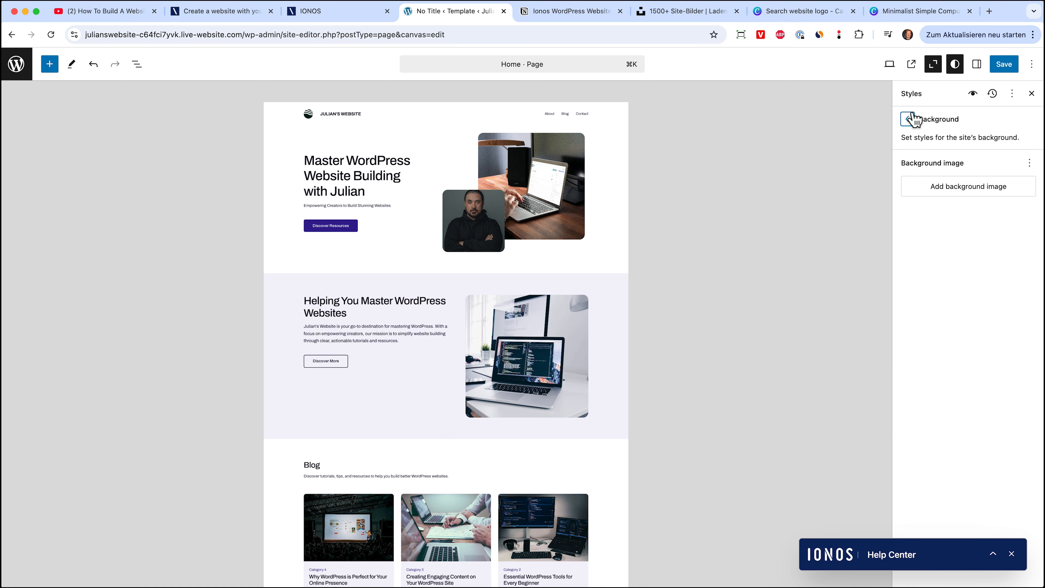
pyautogui.click(908, 119)
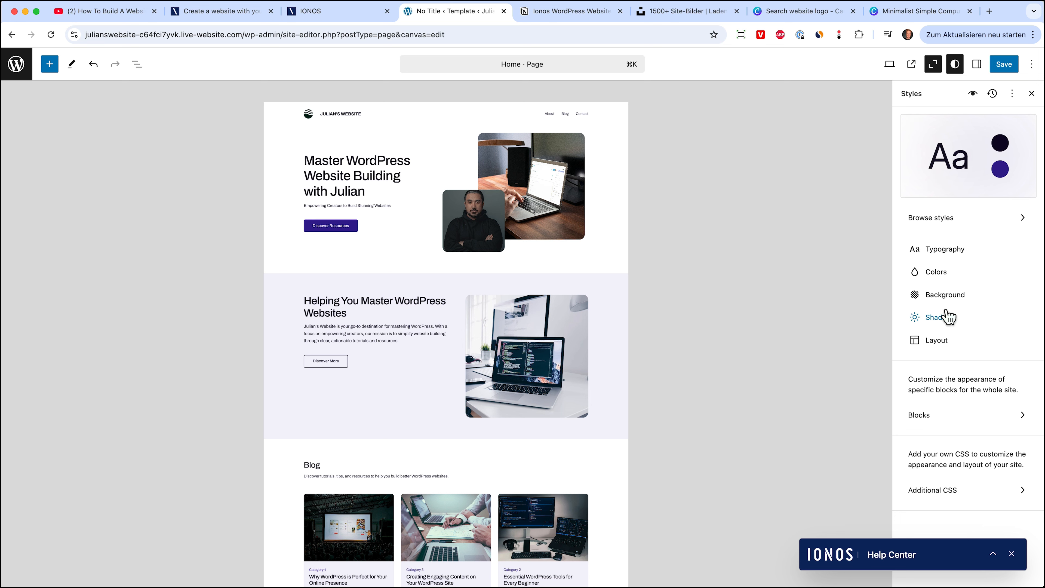
pyautogui.click(940, 342)
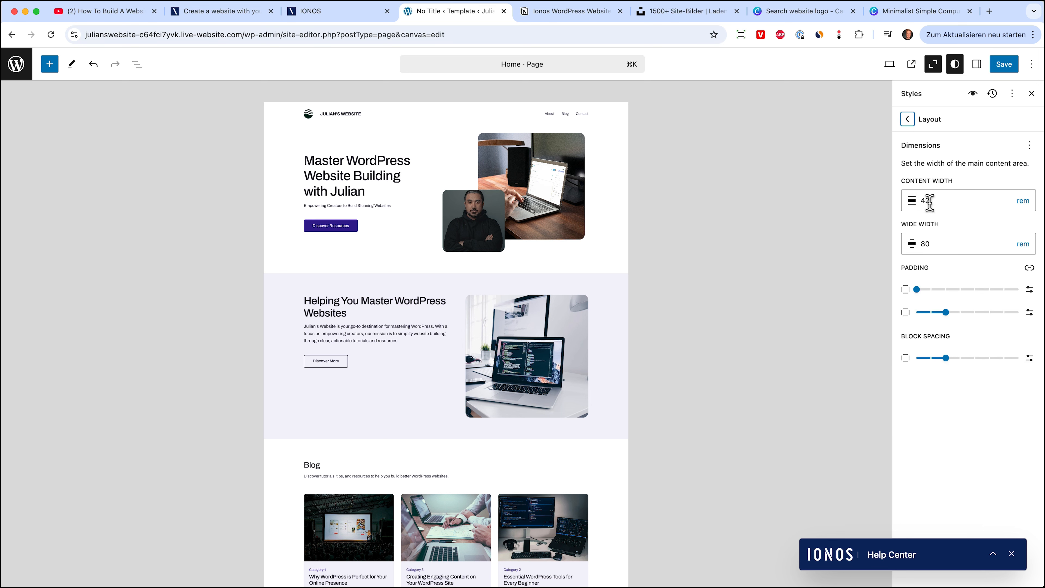
pyautogui.click(908, 119)
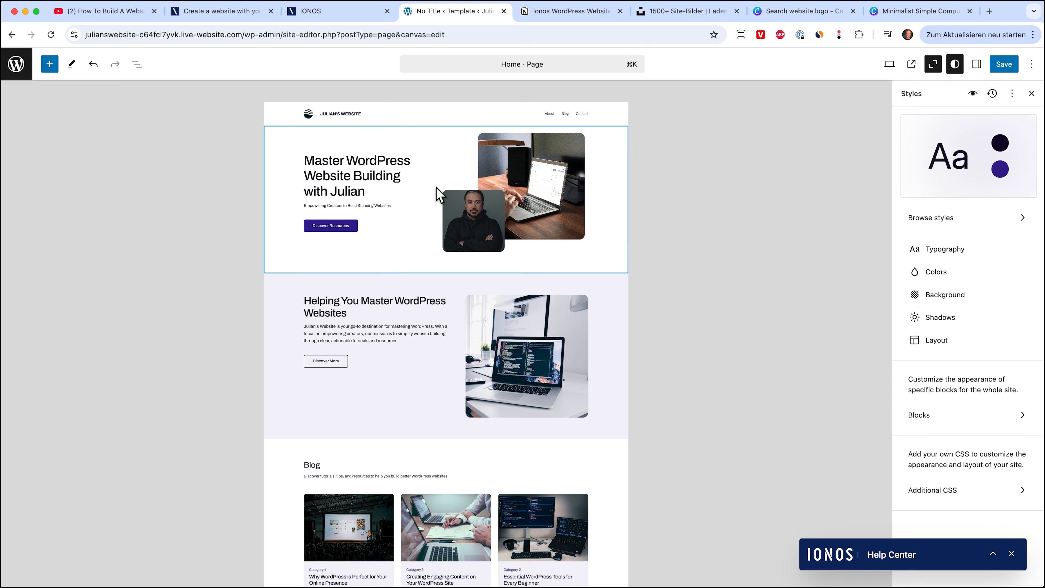
# Step: Look over the restyled Home page sections and return to the normal editing view with Styles closed
pyautogui.scroll(-15, 499, 405)
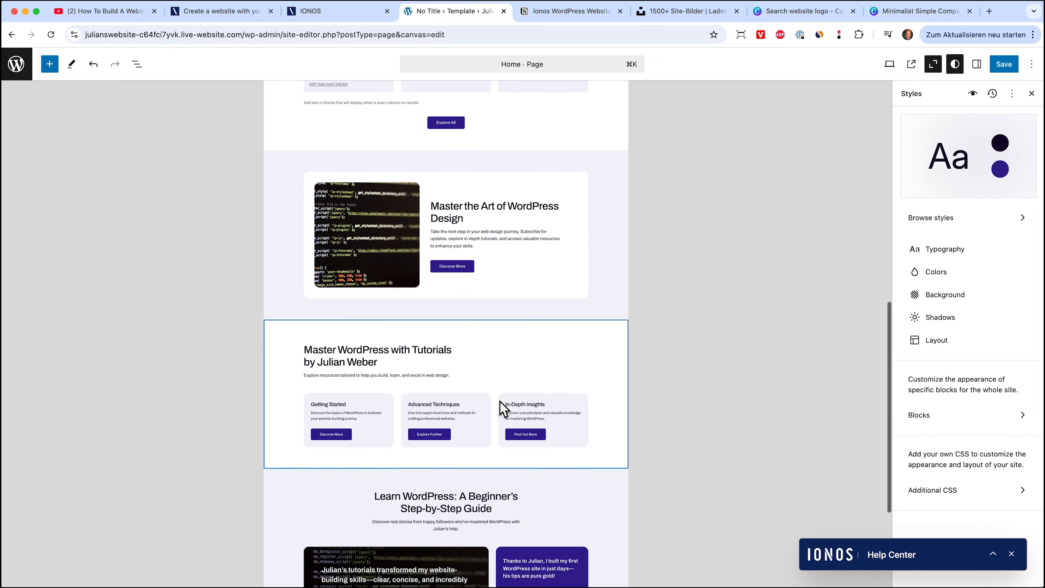
pyautogui.scroll(15, 499, 407)
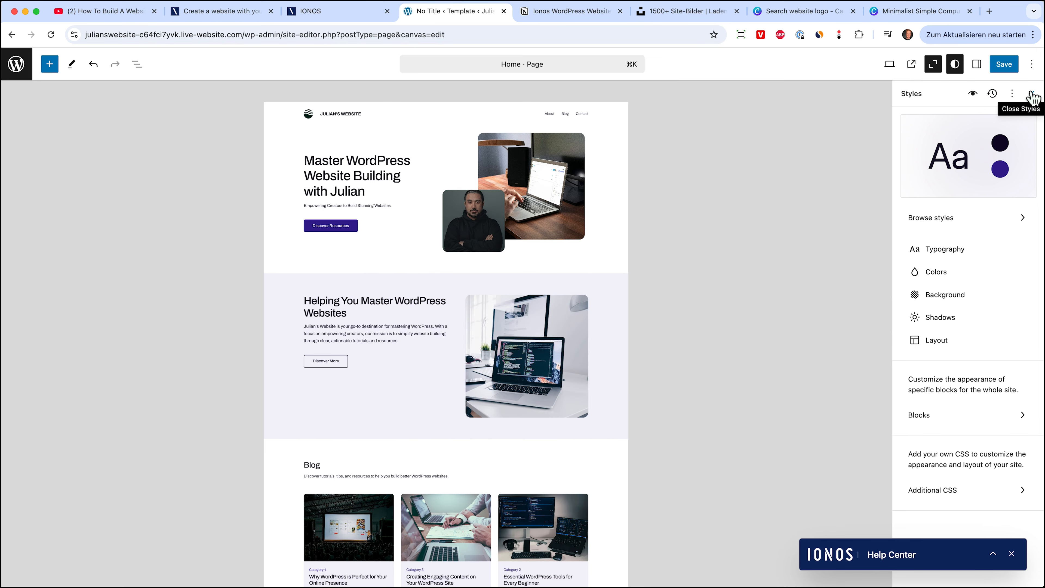
pyautogui.click(1032, 98)
pyautogui.click(933, 64)
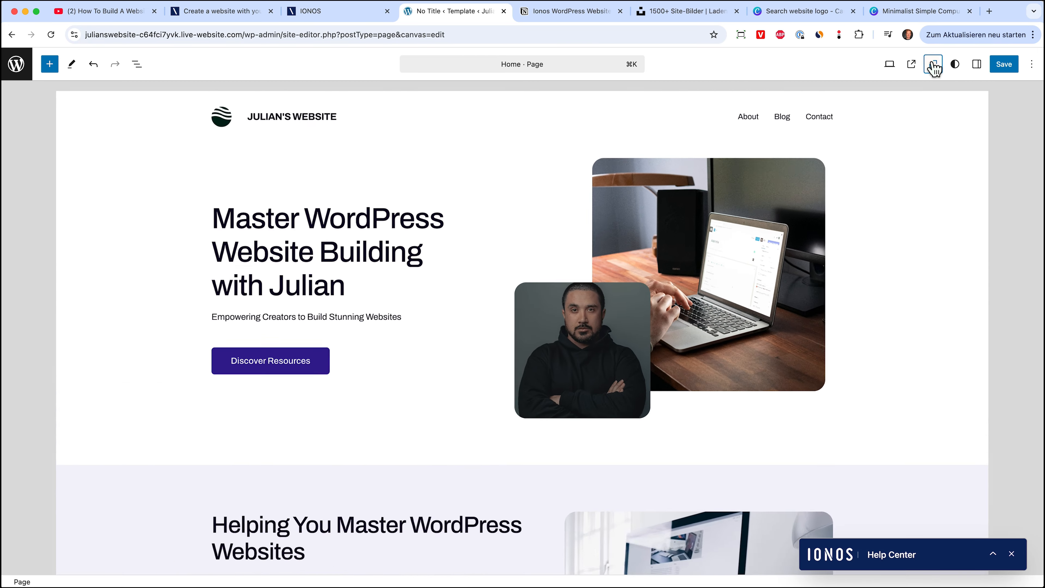
# Step: Replace the word "Master" in the Home page's hero heading with "Learn how to build"
pyautogui.click(305, 273)
pyautogui.click(285, 233)
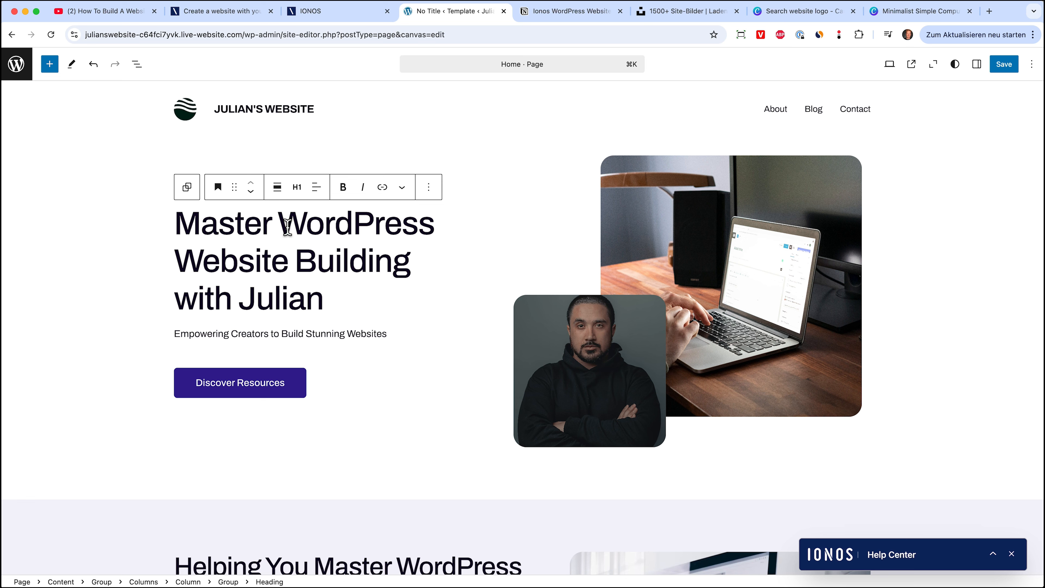
pyautogui.doubleClick(272, 224)
pyautogui.write('Learn ho')
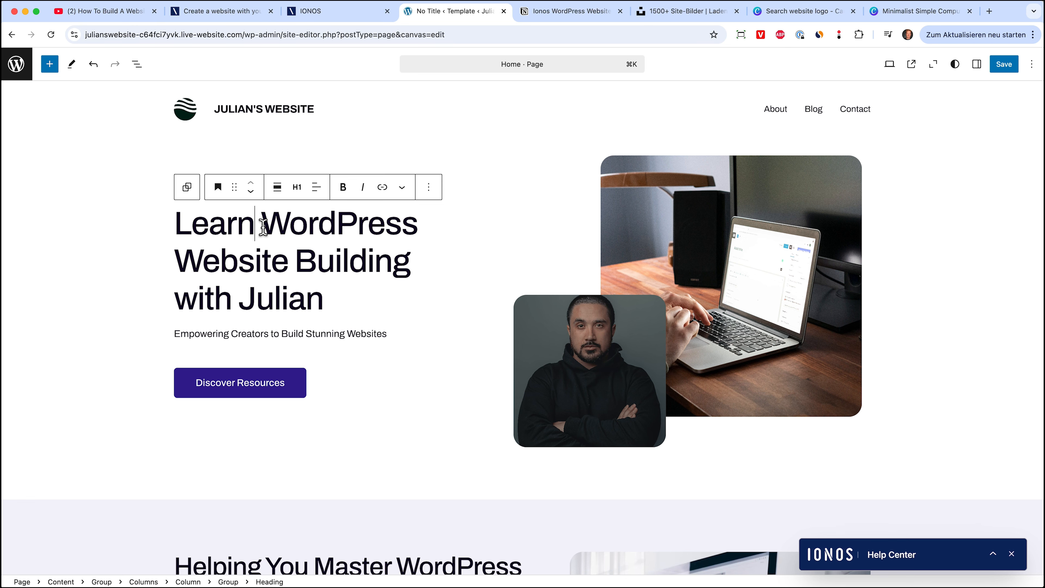
pyautogui.write('w to build')
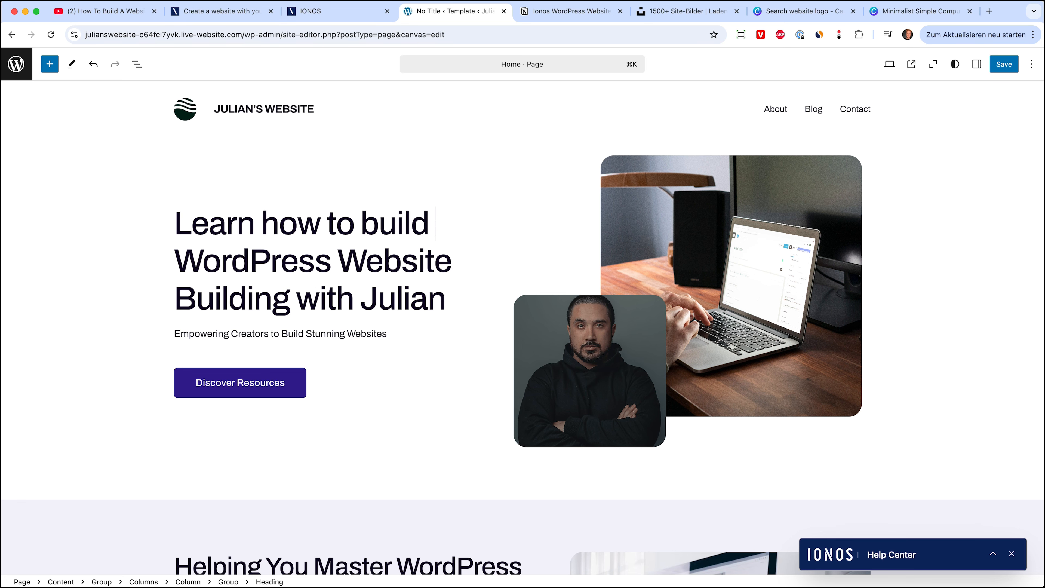
# Step: Delete the word "Building" from the hero heading, keeping the words before and after it
pyautogui.click(345, 296)
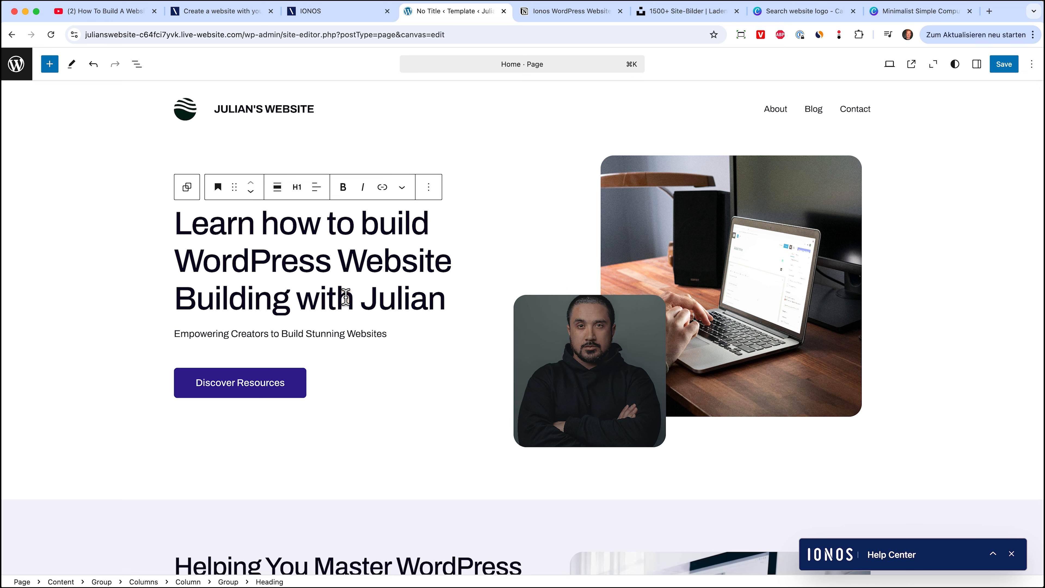
pyautogui.press('BackSpace')
pyautogui.press('BackSpace')
pyautogui.press('BackSpace')
pyautogui.press('BackSpace')
pyautogui.press('BackSpace')
pyautogui.press('BackSpace')
pyautogui.press('BackSpace')
pyautogui.press('BackSpace')
pyautogui.press('BackSpace')
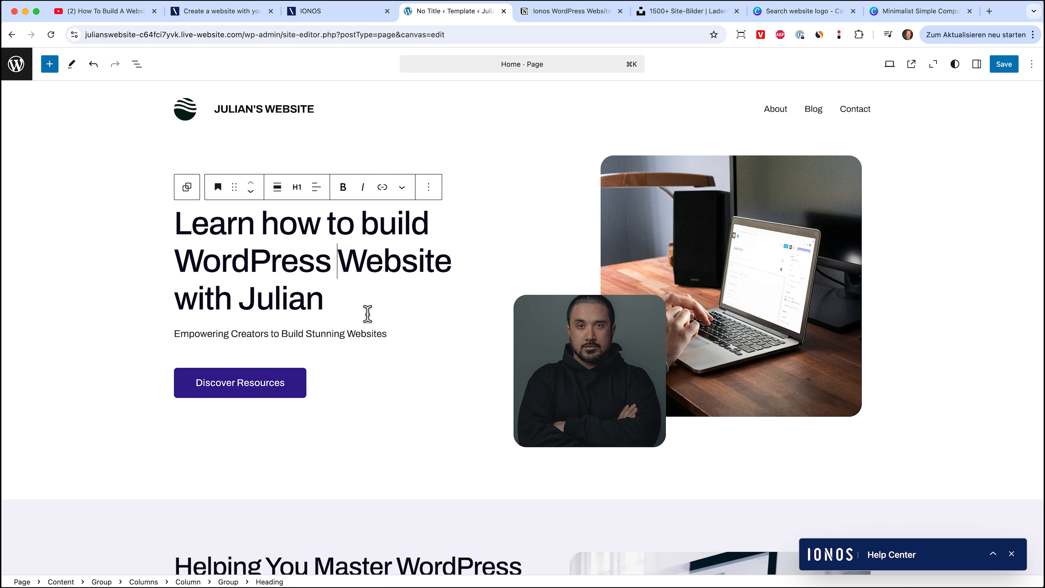
# Step: Extend the paragraph under the hero heading with "with Wordpress and other Website Builders."
pyautogui.click(389, 334)
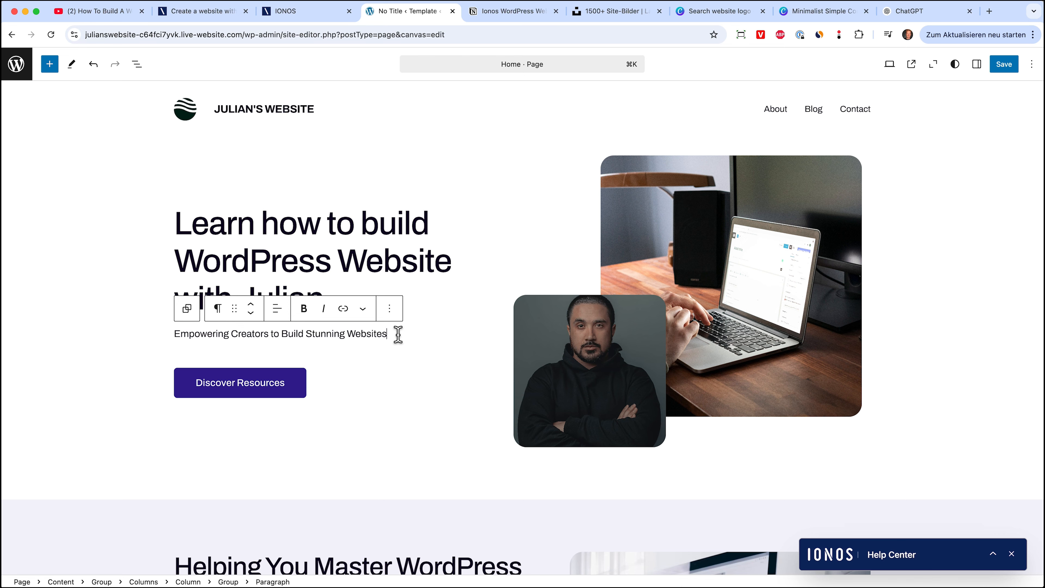
pyautogui.click(932, 11)
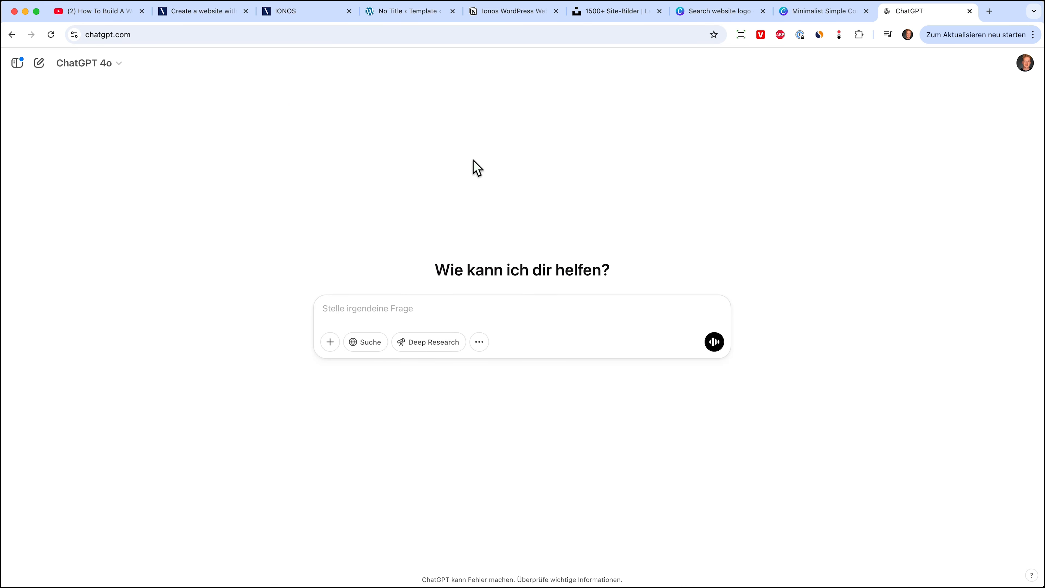
pyautogui.click(415, 12)
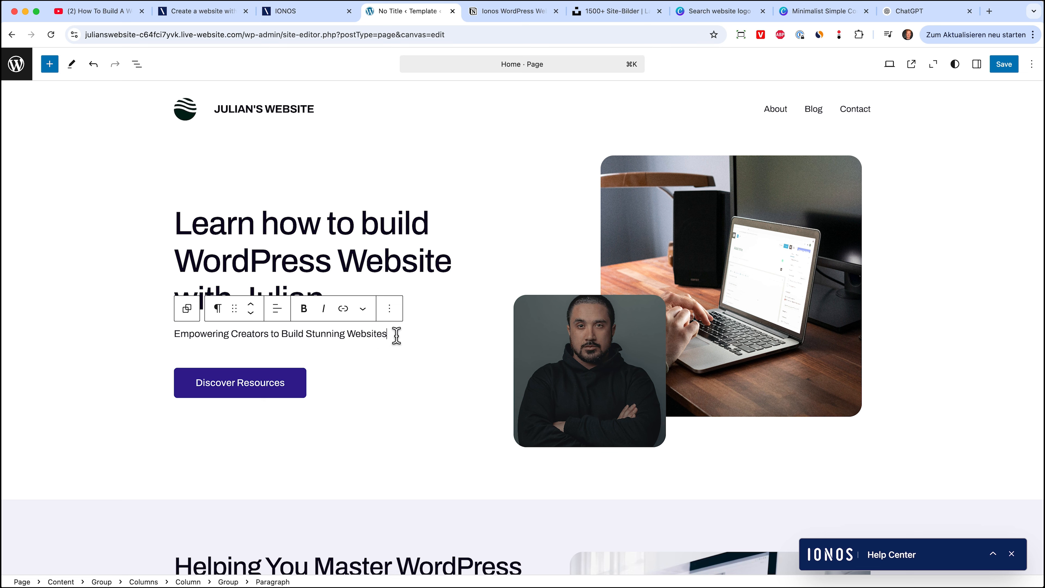
pyautogui.write('with Wordpress and other Website Builder.')
pyautogui.click(281, 339)
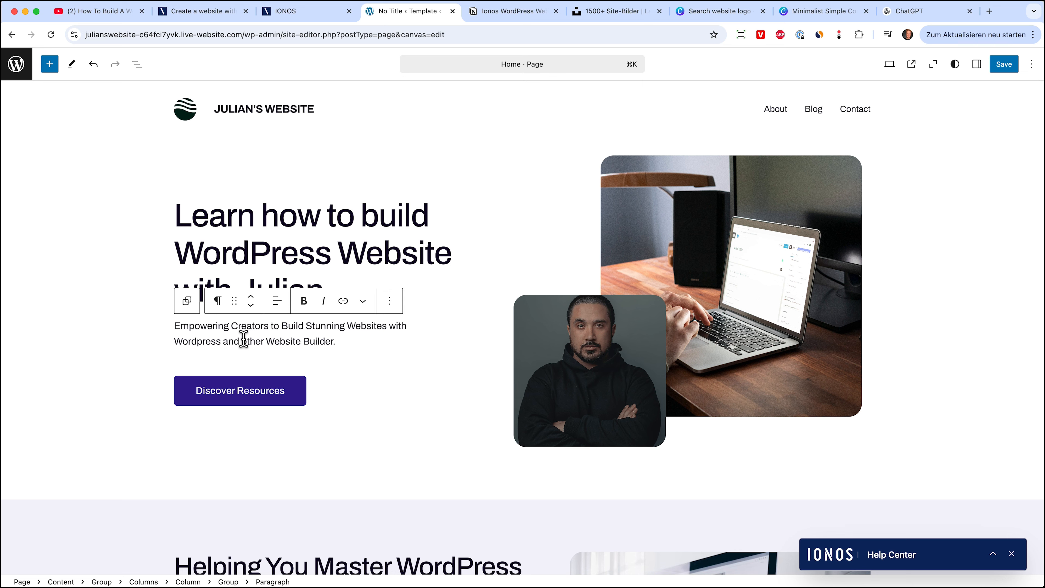
pyautogui.click(334, 341)
pyautogui.write('s')
pyautogui.click(519, 249)
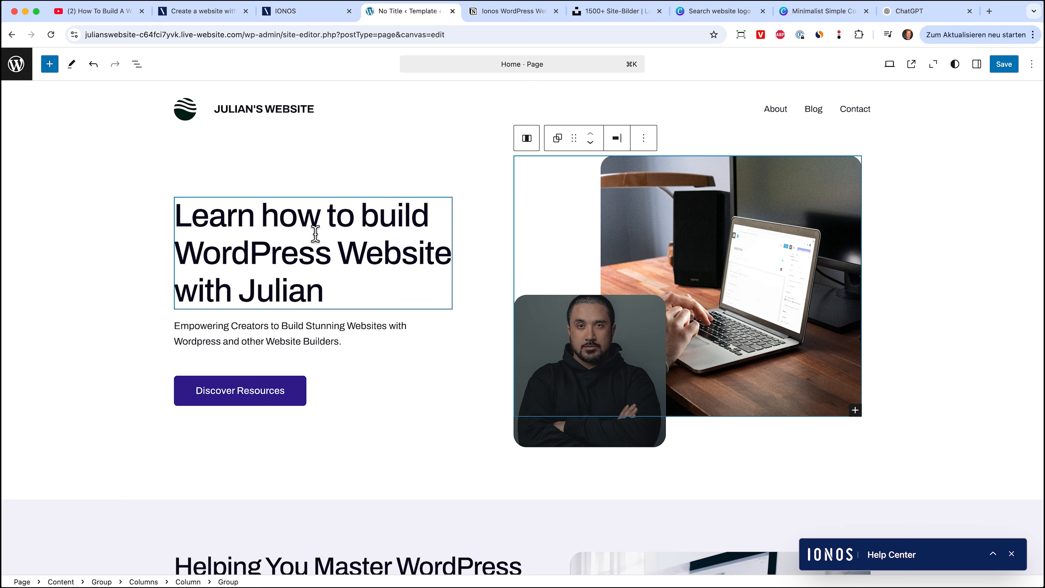
# Step: Replace the small portrait image in the hero section with an uploaded photo and remove its caption
pyautogui.click(614, 362)
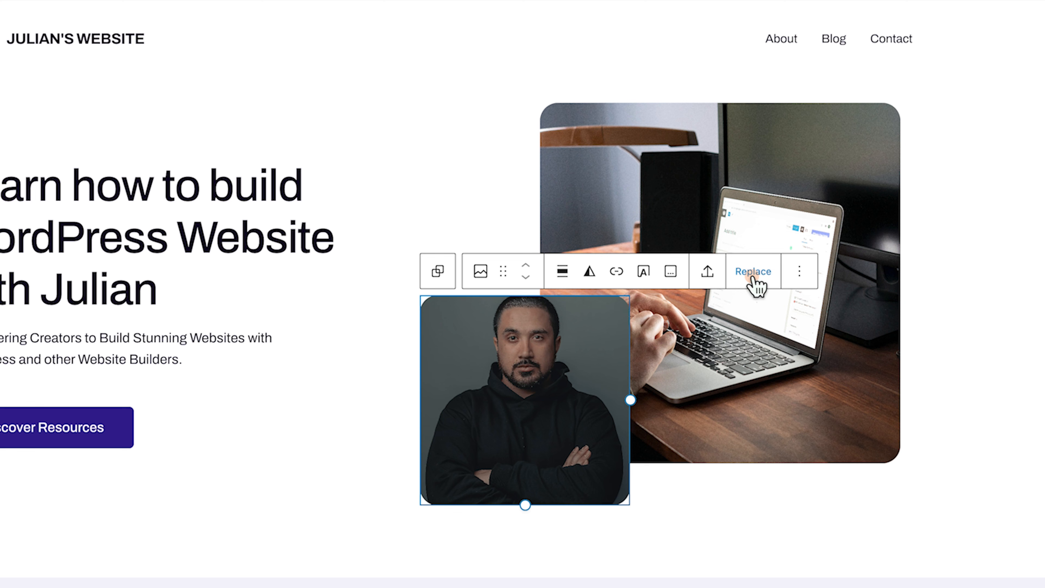
pyautogui.click(753, 275)
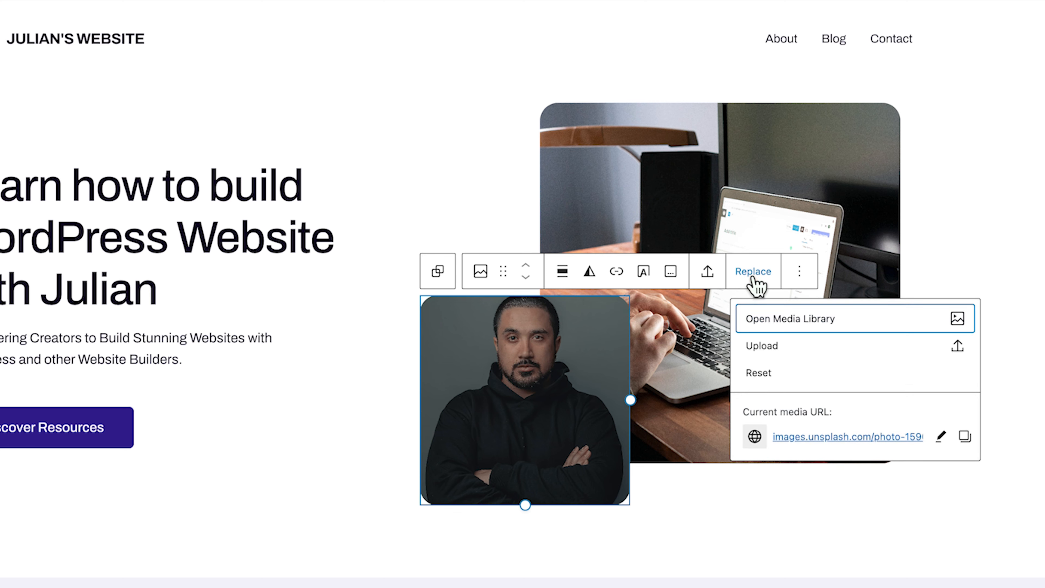
pyautogui.click(774, 350)
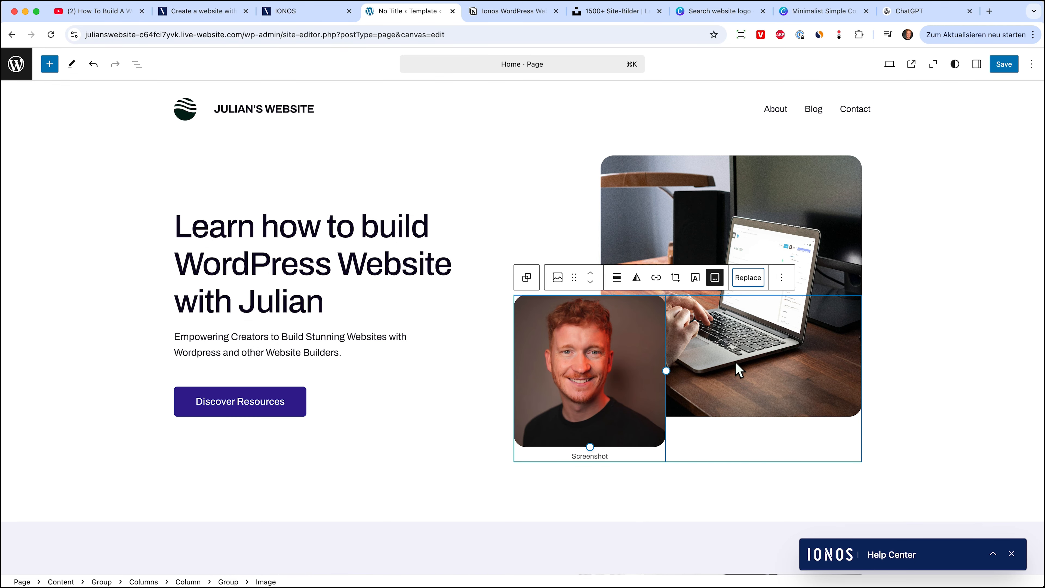
pyautogui.click(867, 242)
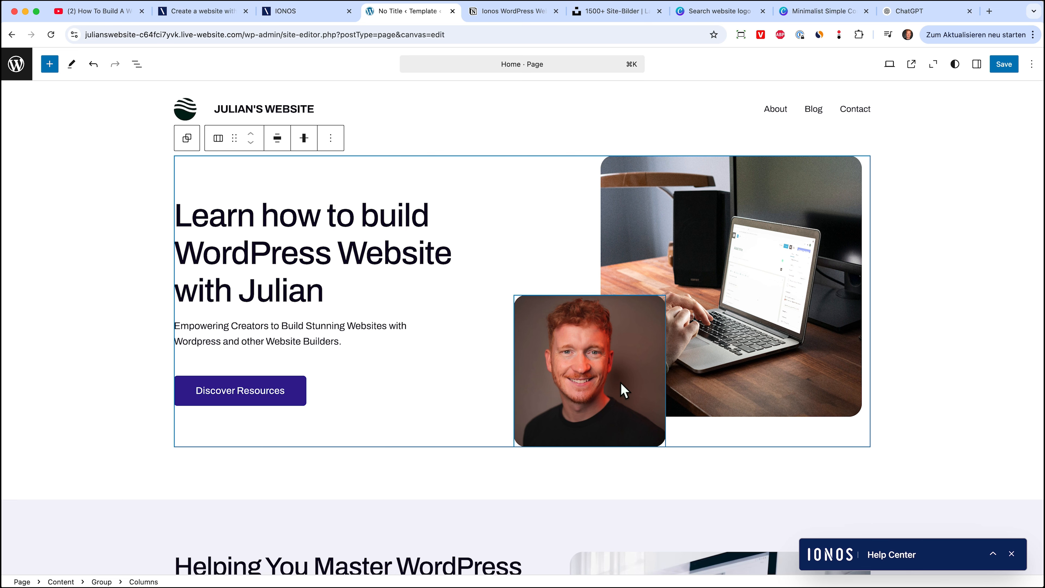
# Step: Browse the free website photos on Unsplash as alternatives for the hero's laptop image and return to the site editor
pyautogui.click(796, 362)
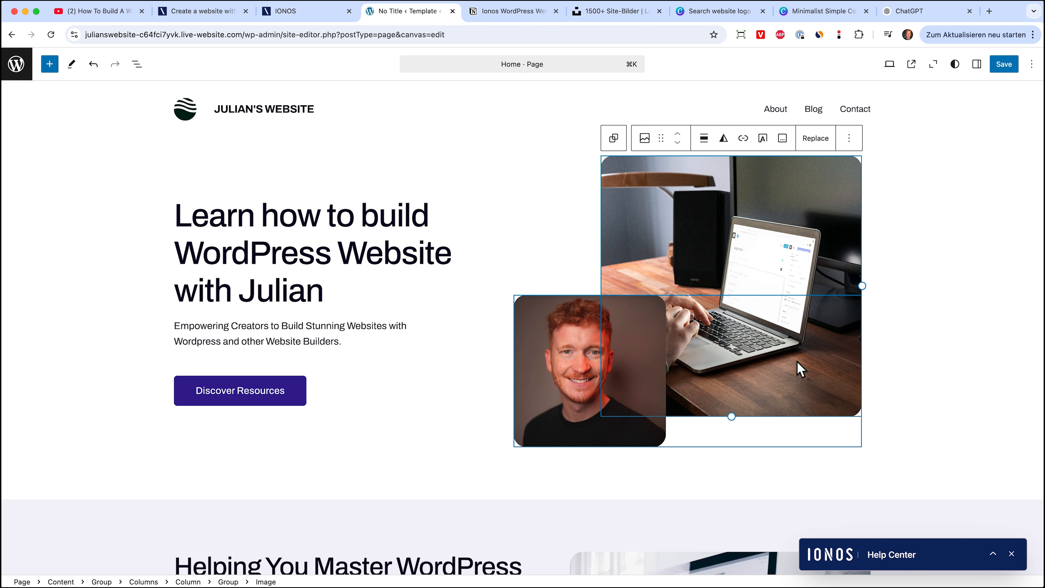
pyautogui.scroll(-10, 800, 370)
pyautogui.scroll(10, 782, 271)
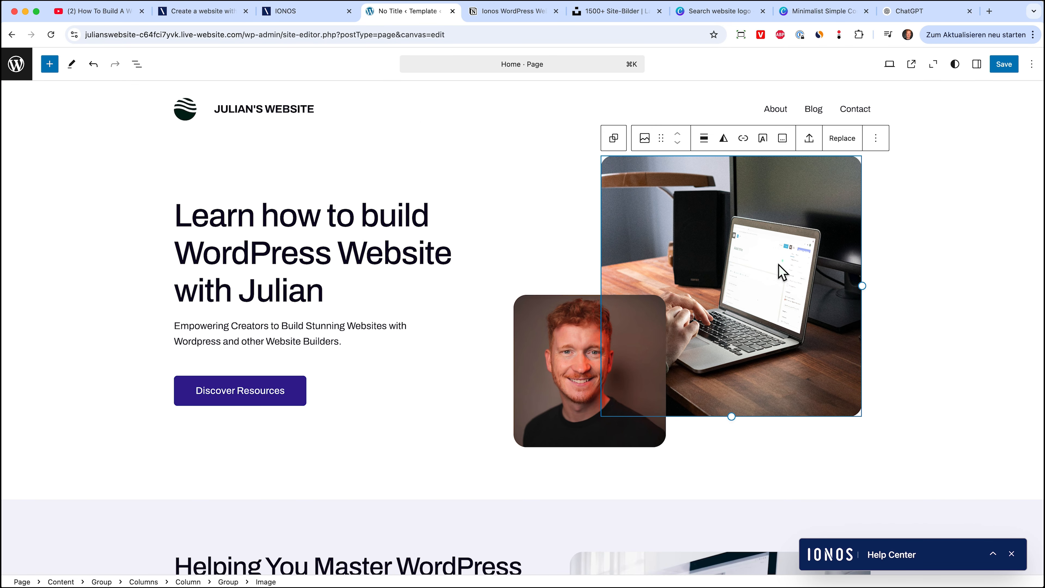
pyautogui.click(608, 13)
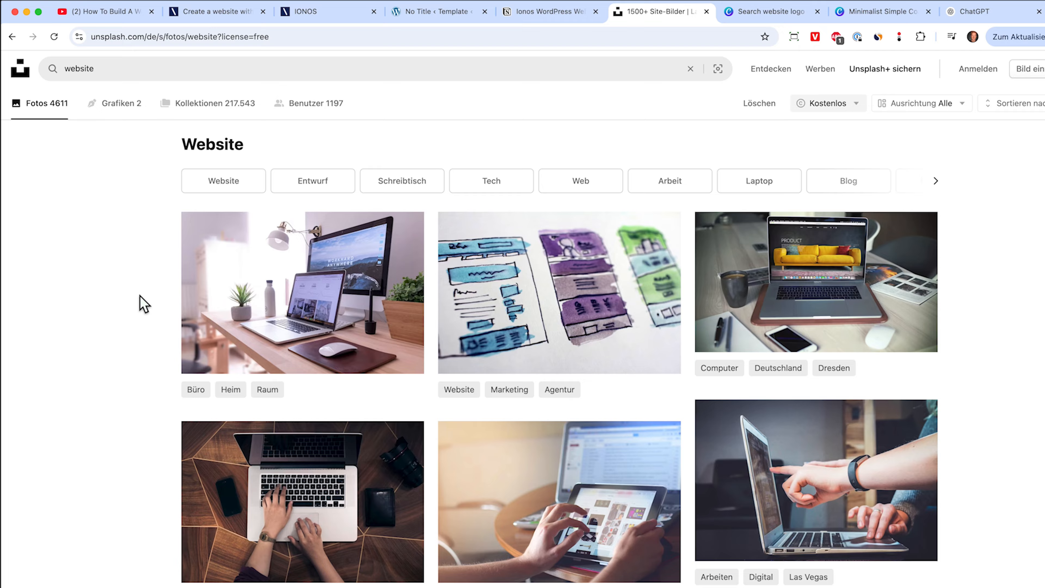
pyautogui.scroll(-3, 204, 440)
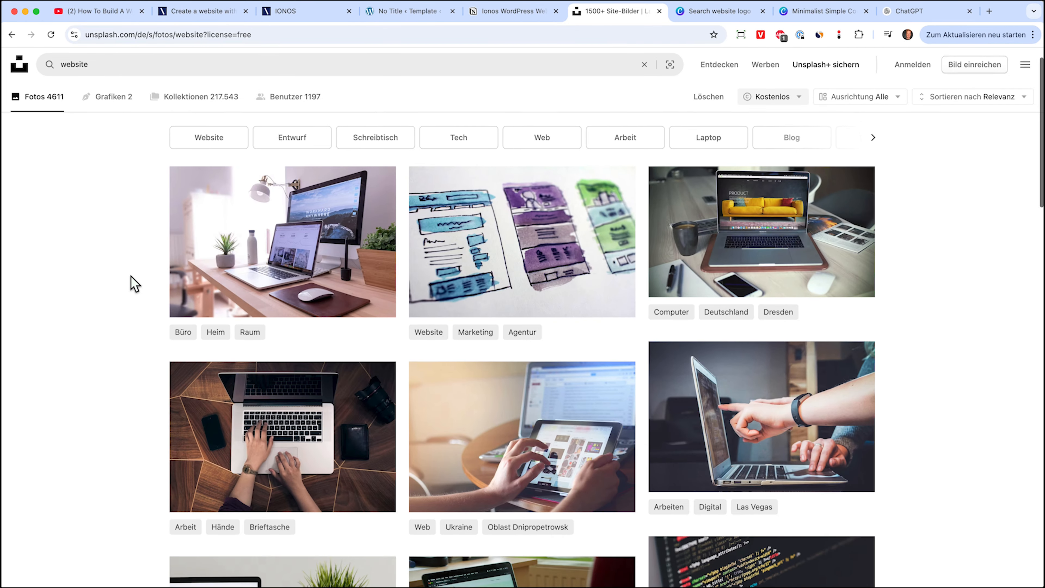
pyautogui.scroll(-10, 131, 276)
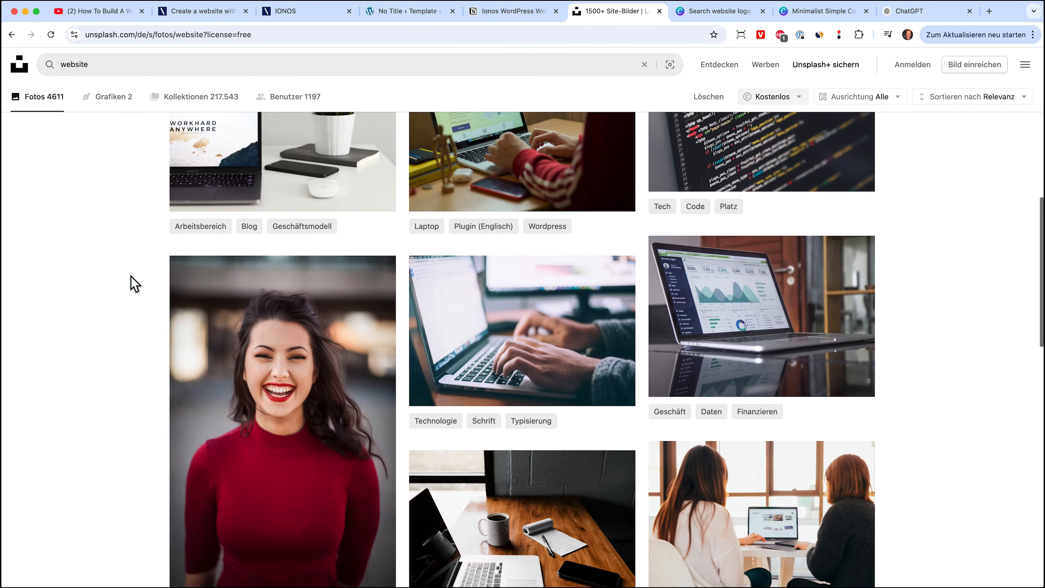
pyautogui.scroll(-8, 412, 245)
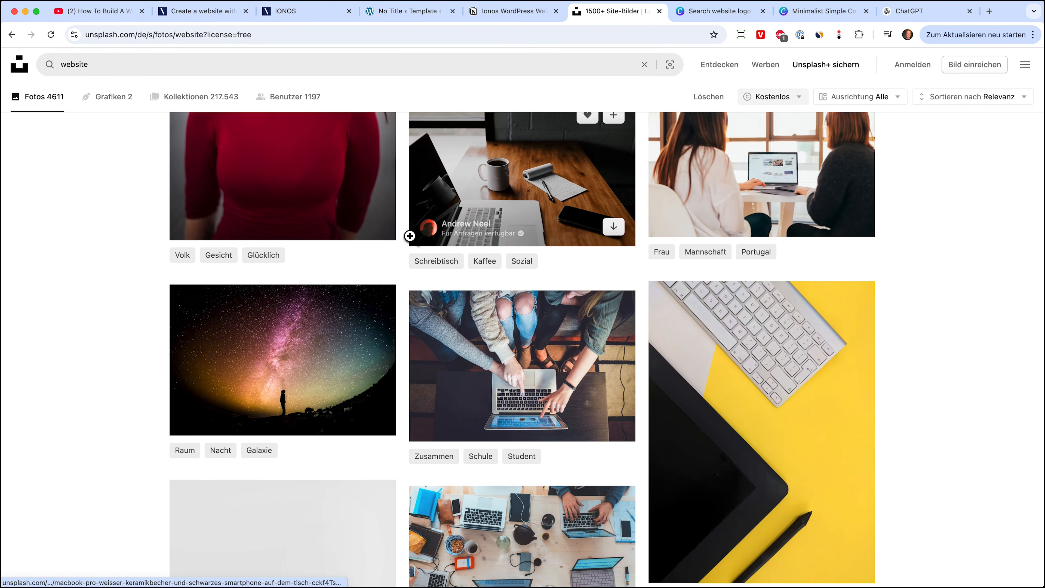
pyautogui.scroll(-10, 409, 236)
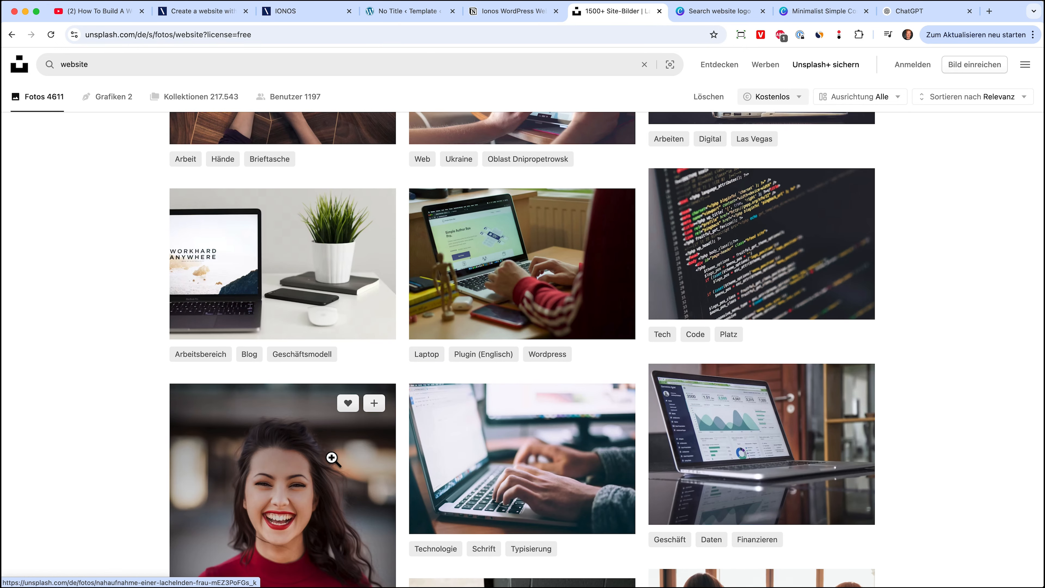
pyautogui.scroll(10, 333, 458)
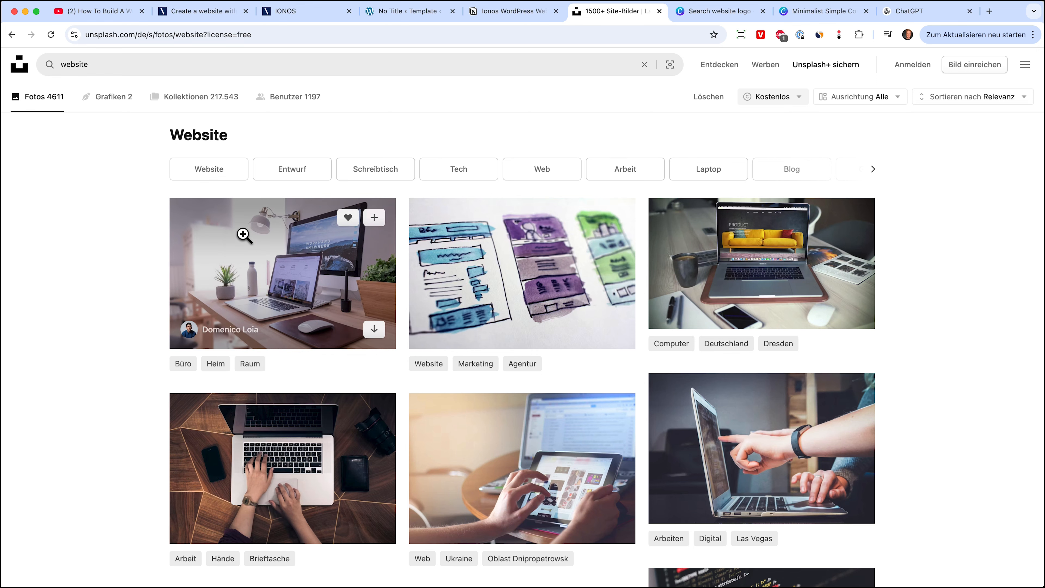
pyautogui.click(403, 16)
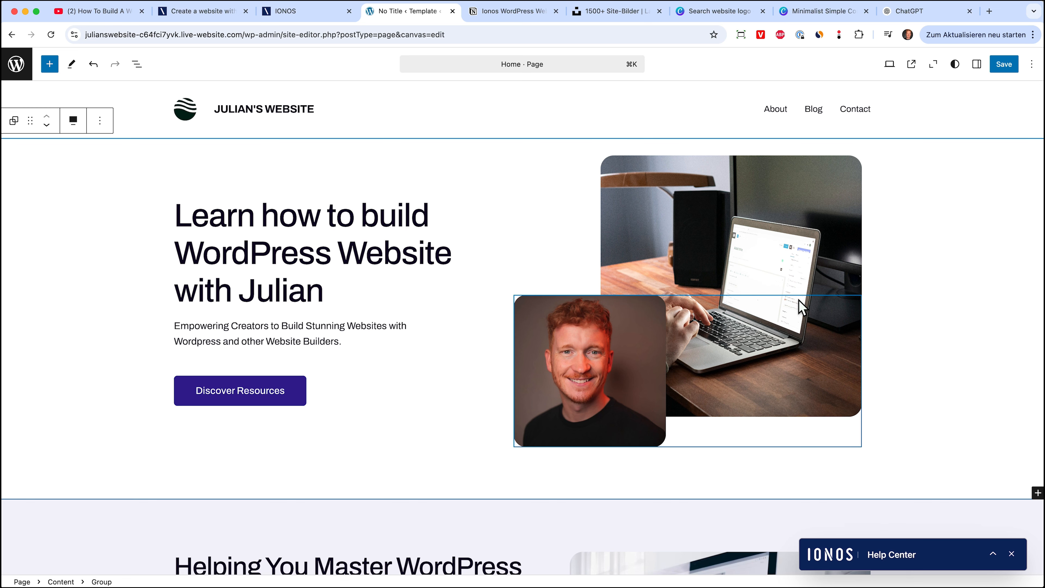
# Step: Remove the hero button's existing link and link the button to the Contact page instead
pyautogui.scroll(-2, 885, 312)
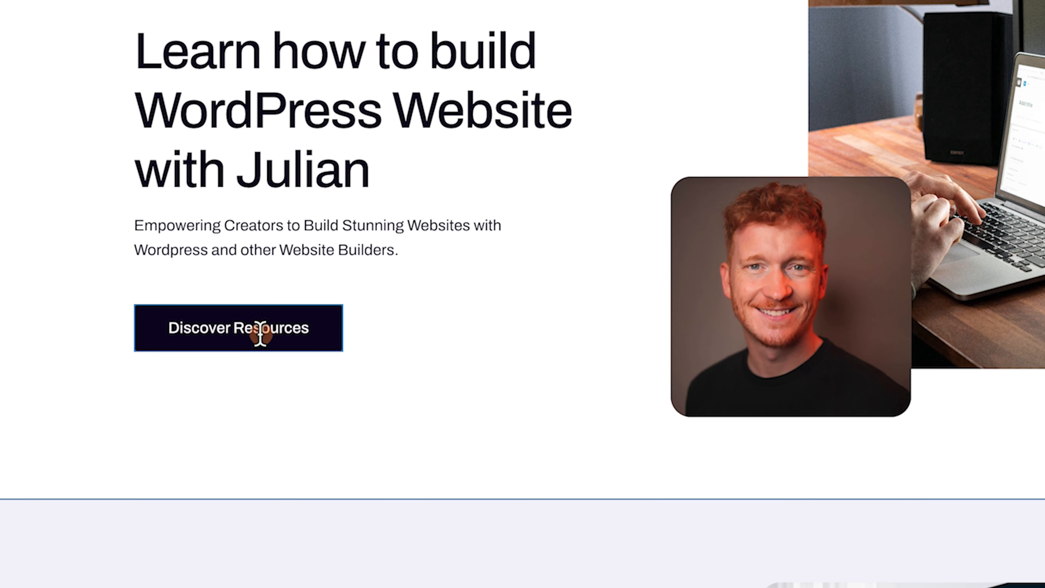
pyautogui.click(260, 332)
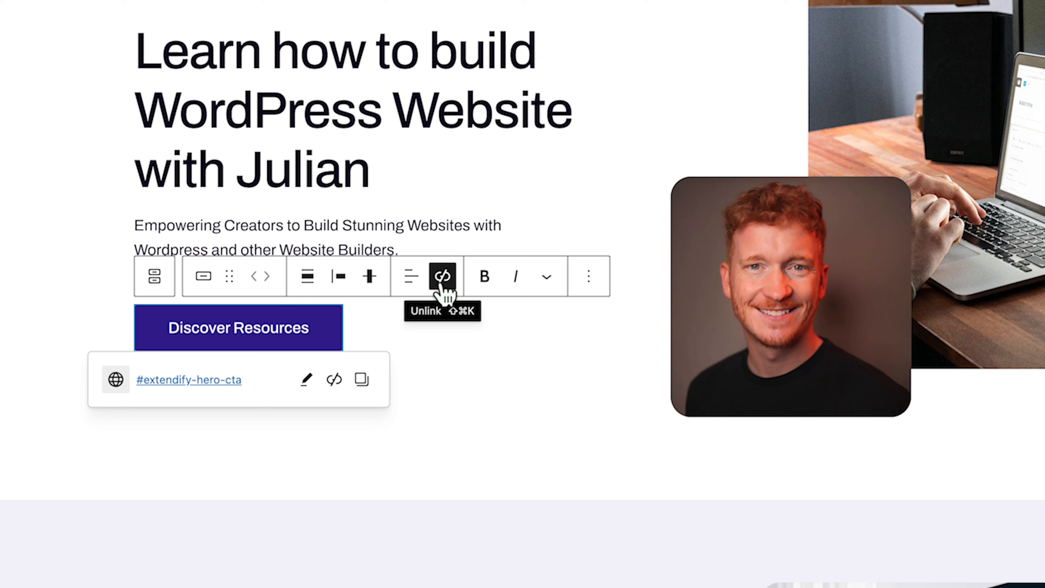
pyautogui.click(439, 283)
pyautogui.click(442, 281)
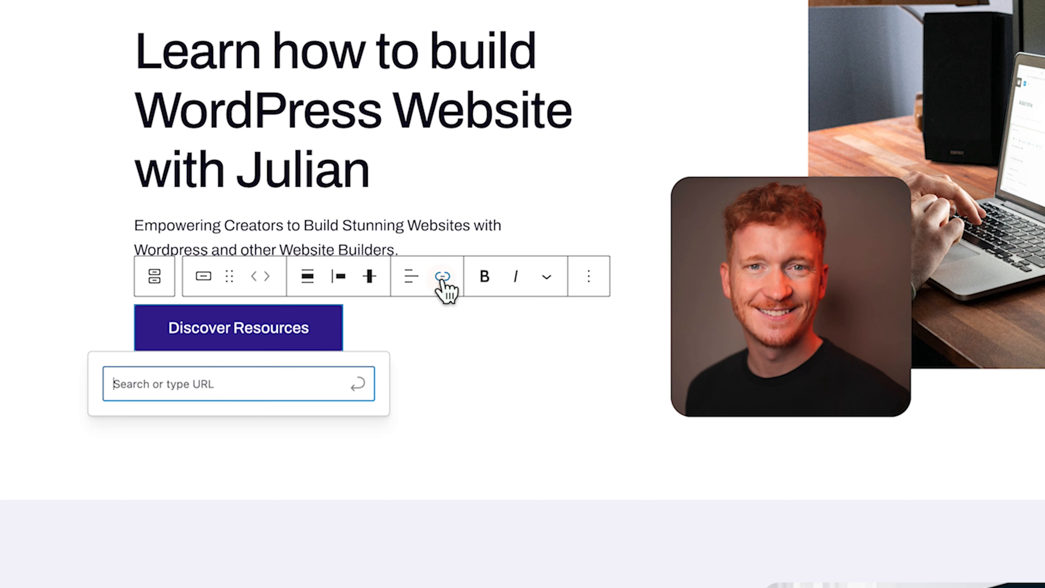
pyautogui.click(226, 376)
pyautogui.write('cont')
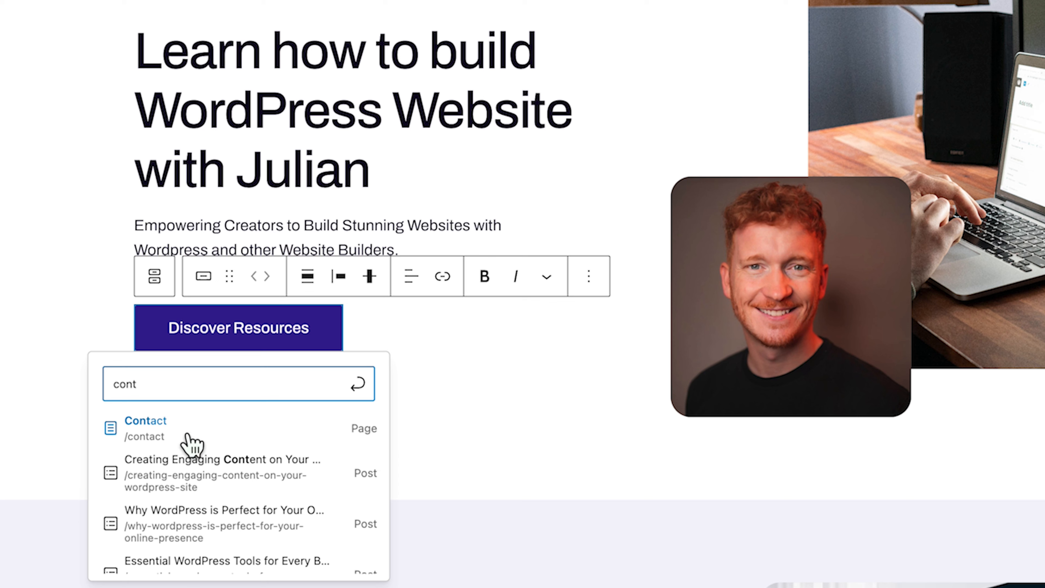
pyautogui.click(168, 430)
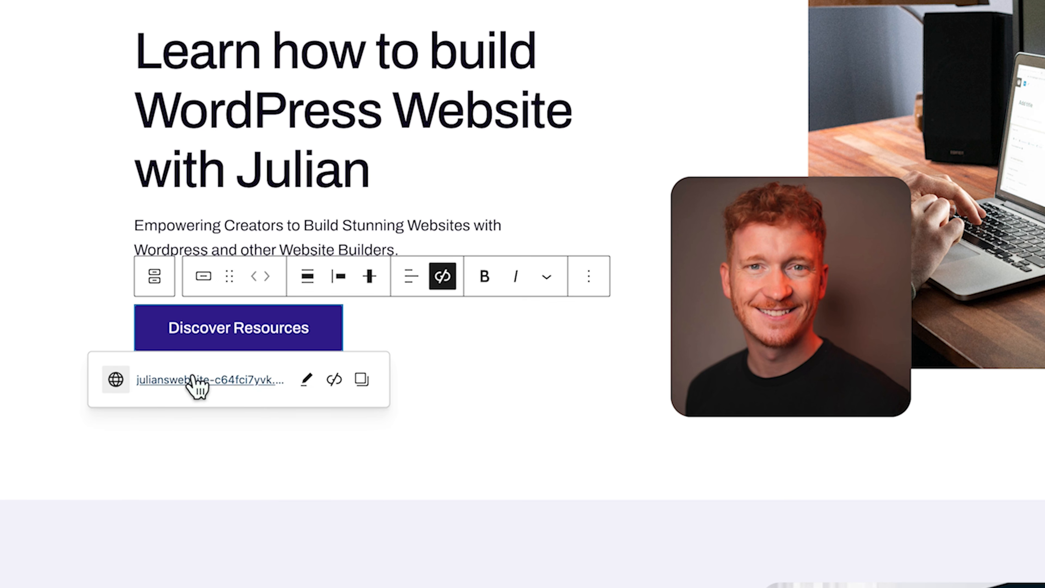
# Step: Change the hero button's label to "Contact me"
pyautogui.tripleClick(250, 323)
pyautogui.write('Conta')
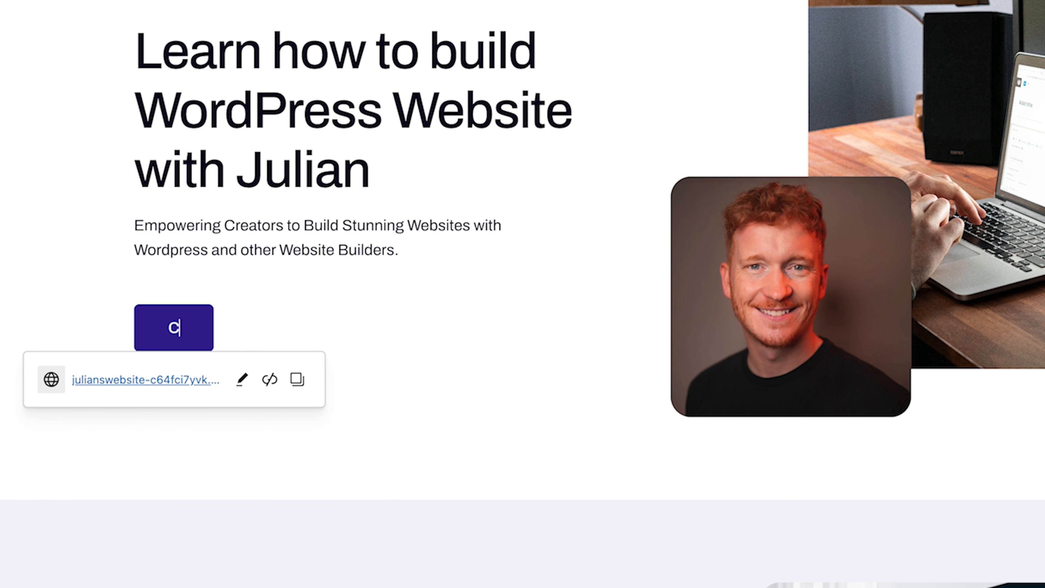
pyautogui.write('ct me')
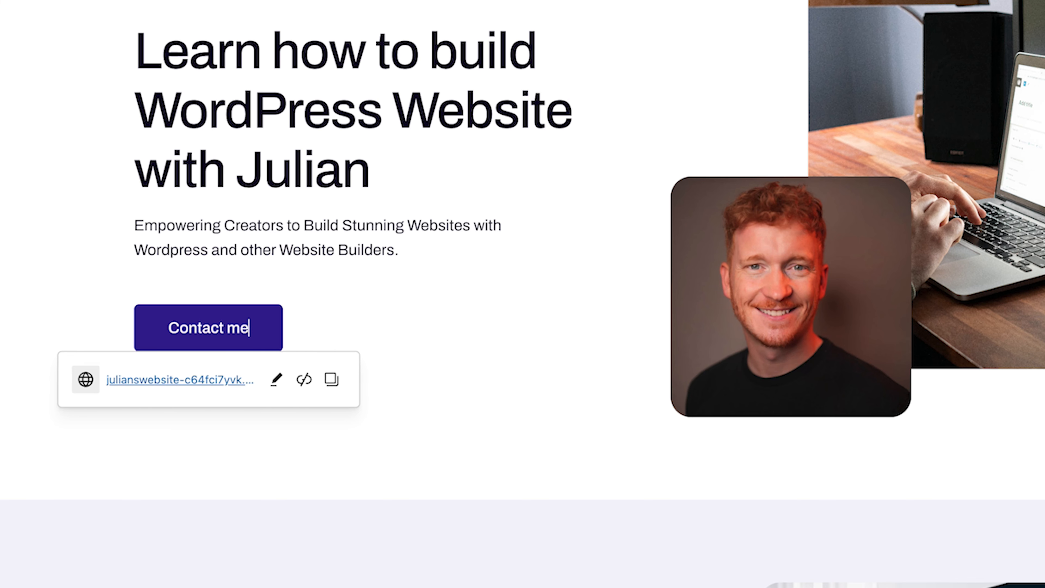
pyautogui.click(617, 154)
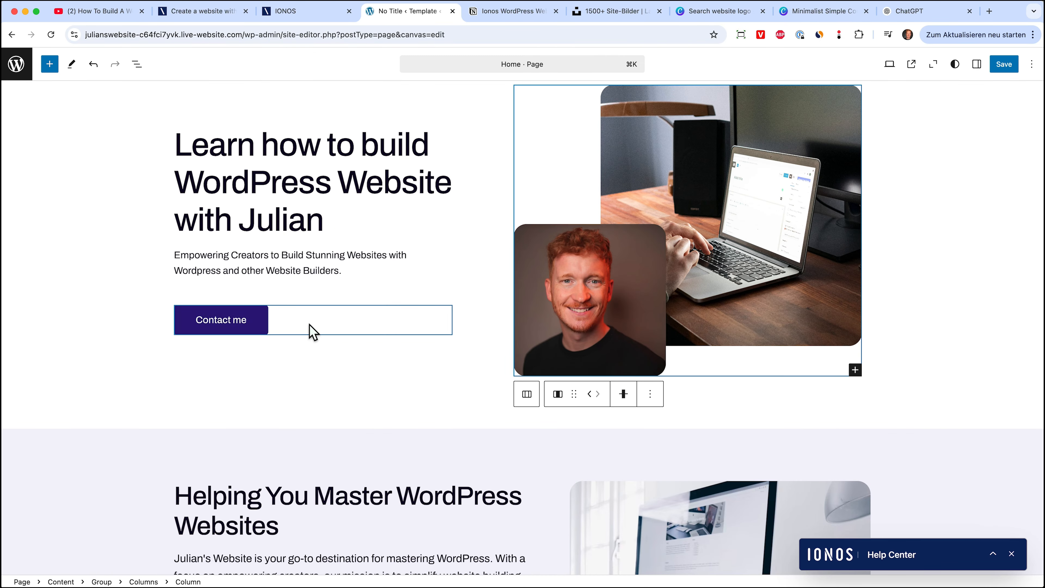
# Step: Review the edited hero section and move on to the "Helping You Master WordPress Websites" section
pyautogui.scroll(2, 533, 273)
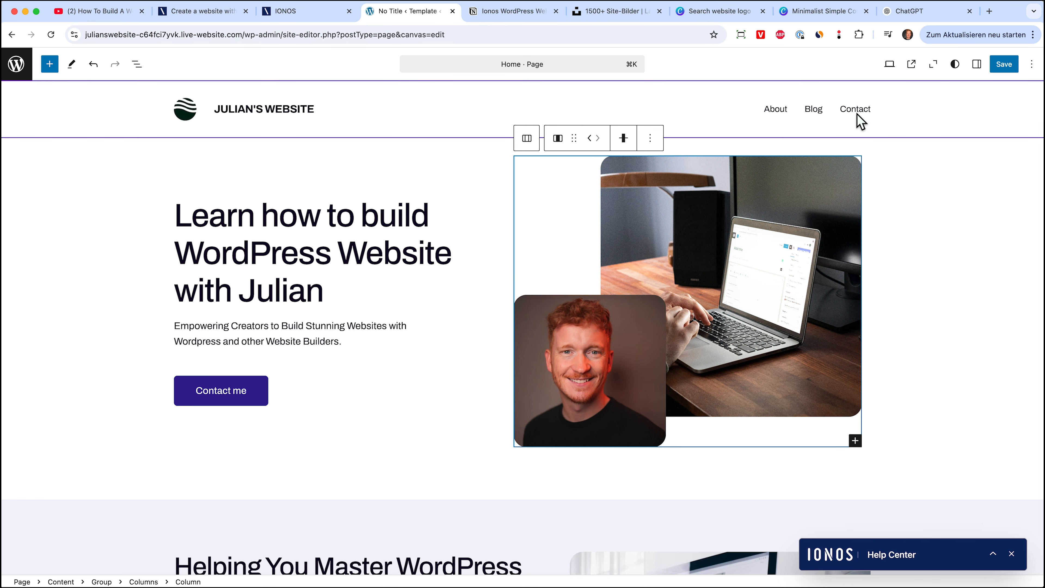
pyautogui.click(947, 268)
pyautogui.scroll(-1, 948, 268)
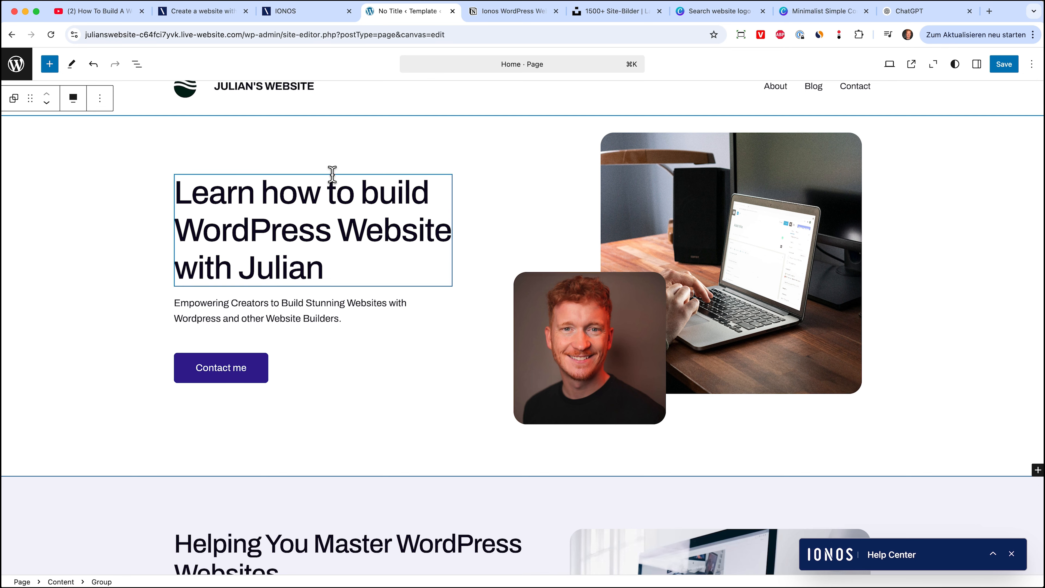
pyautogui.scroll(-3, 561, 349)
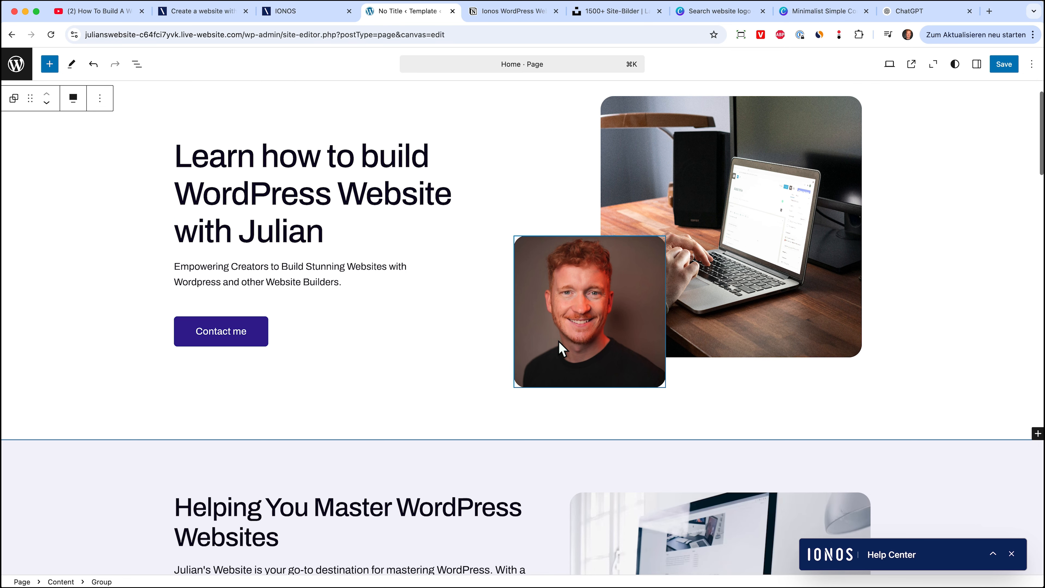
pyautogui.scroll(-5, 561, 349)
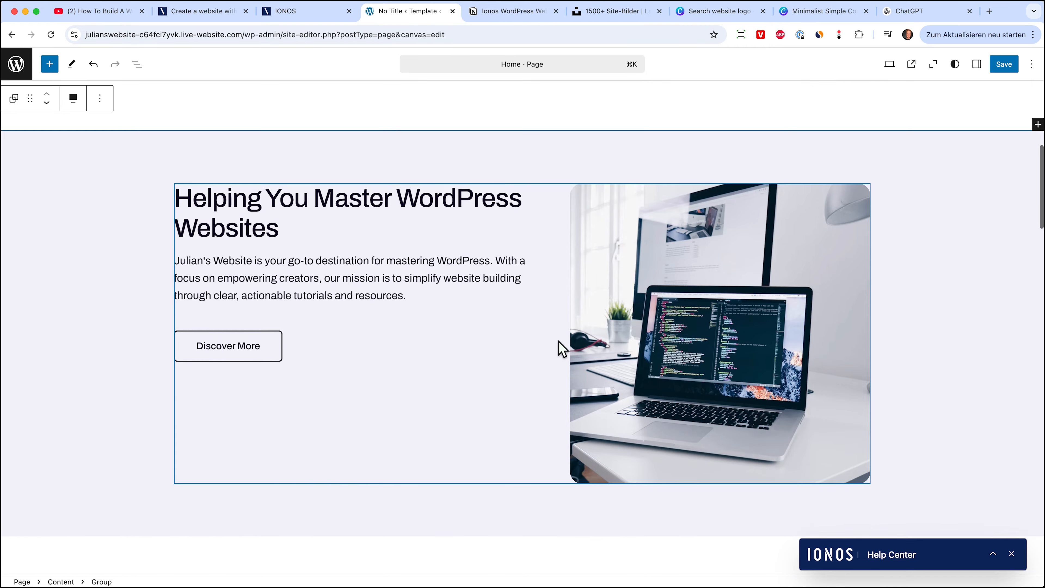
# Step: Examine the whole home page layout in the zoomed-out view and return to normal editing size
pyautogui.scroll(8, 462, 275)
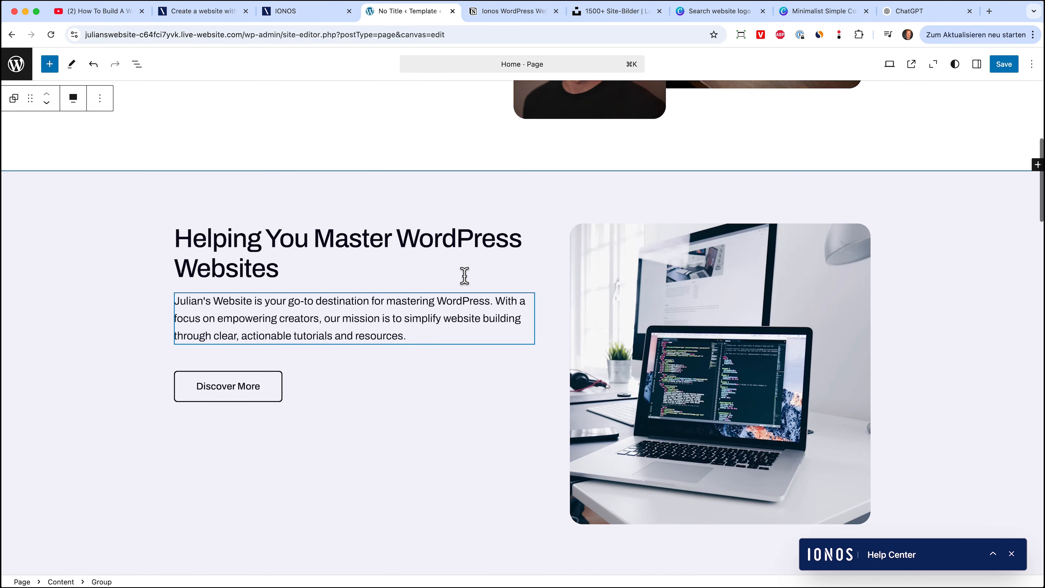
pyautogui.click(933, 64)
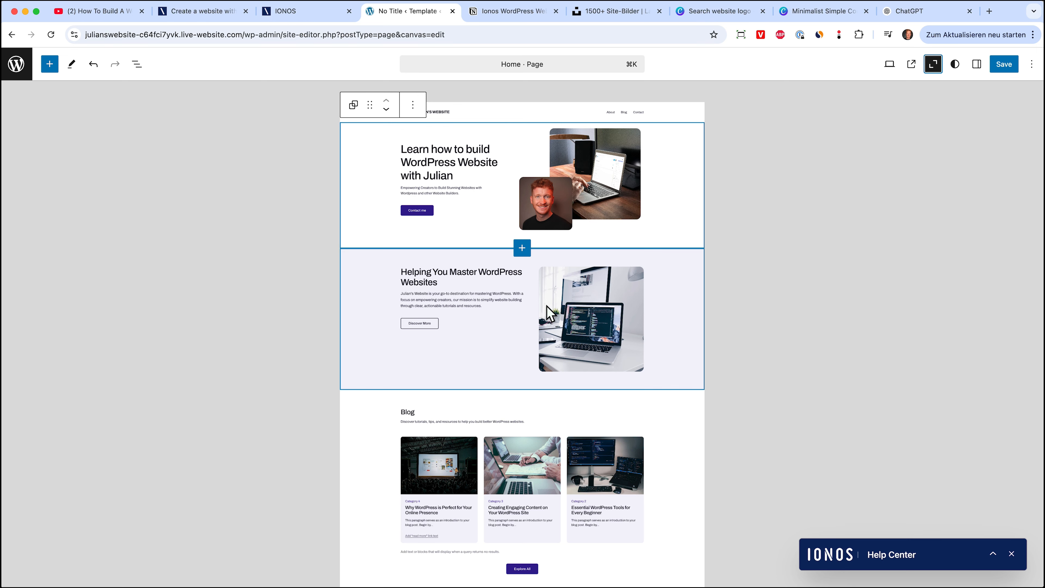
pyautogui.scroll(-5, 547, 306)
pyautogui.scroll(4, 507, 307)
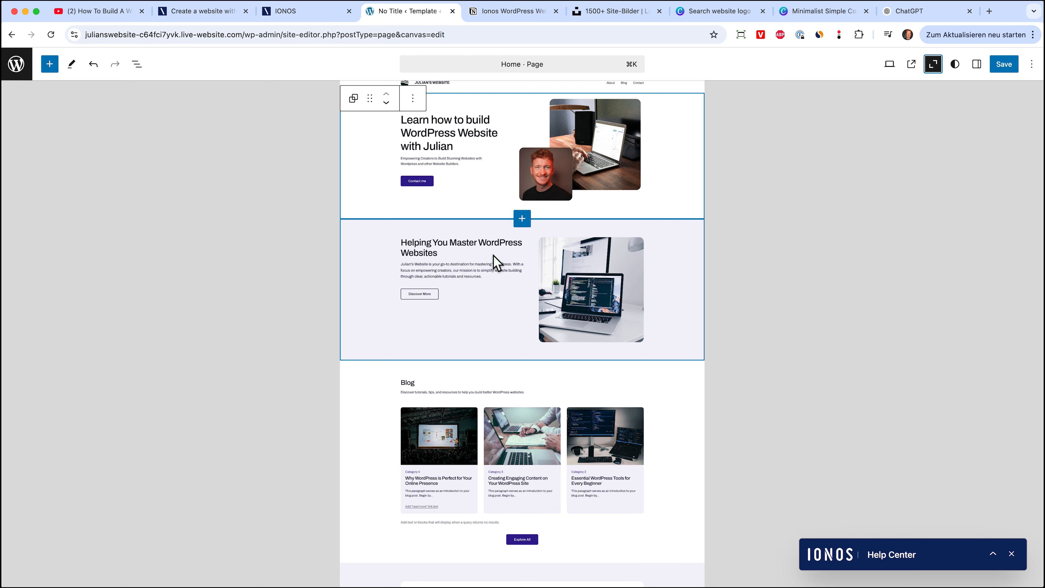
pyautogui.click(933, 64)
pyautogui.scroll(10, 588, 234)
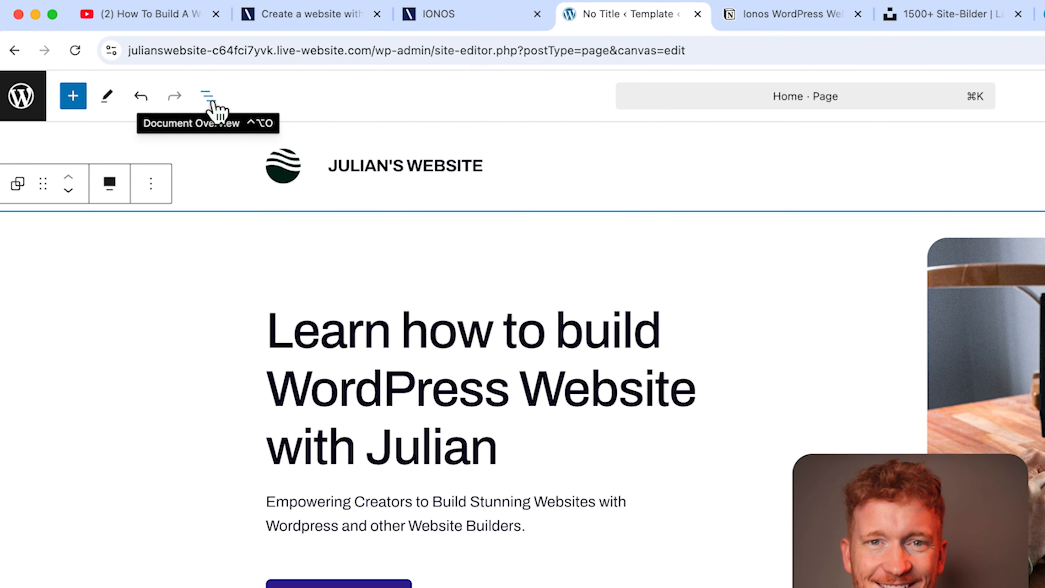
# Step: Open the document overview and step through the About Us, Blog, CTA and Hero Header sections
pyautogui.click(209, 97)
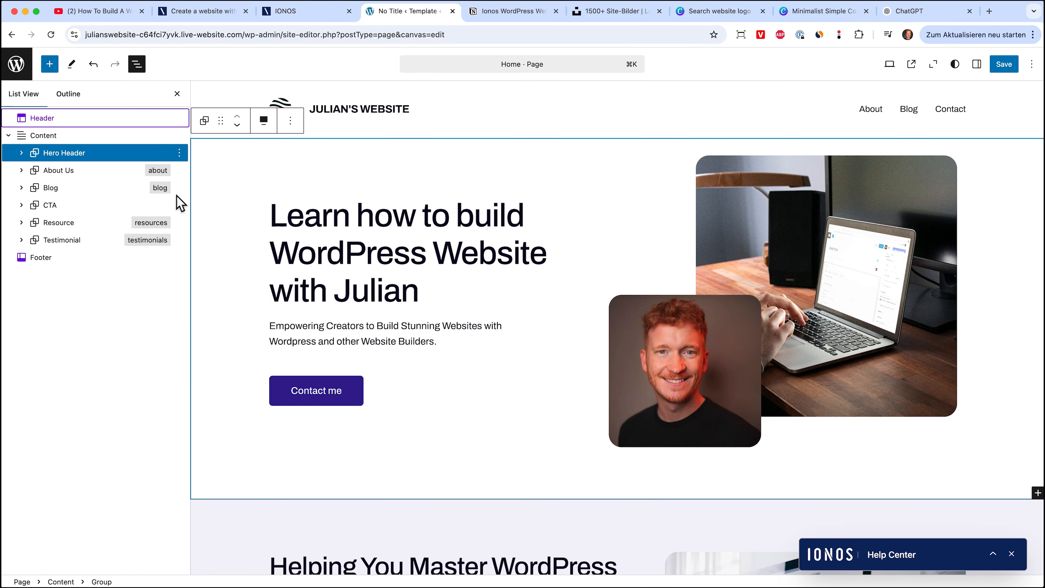
pyautogui.click(70, 170)
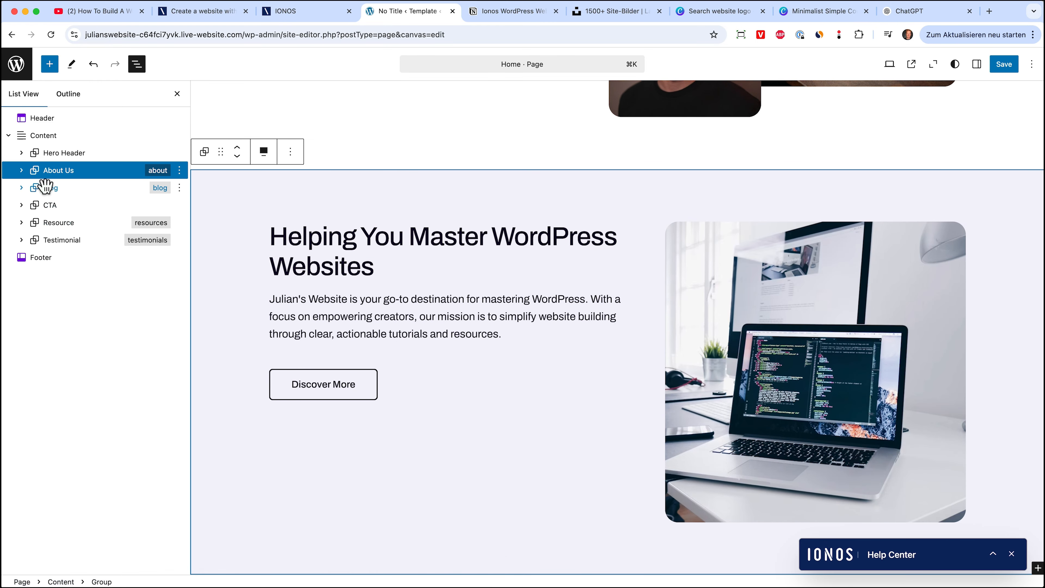
pyautogui.click(51, 188)
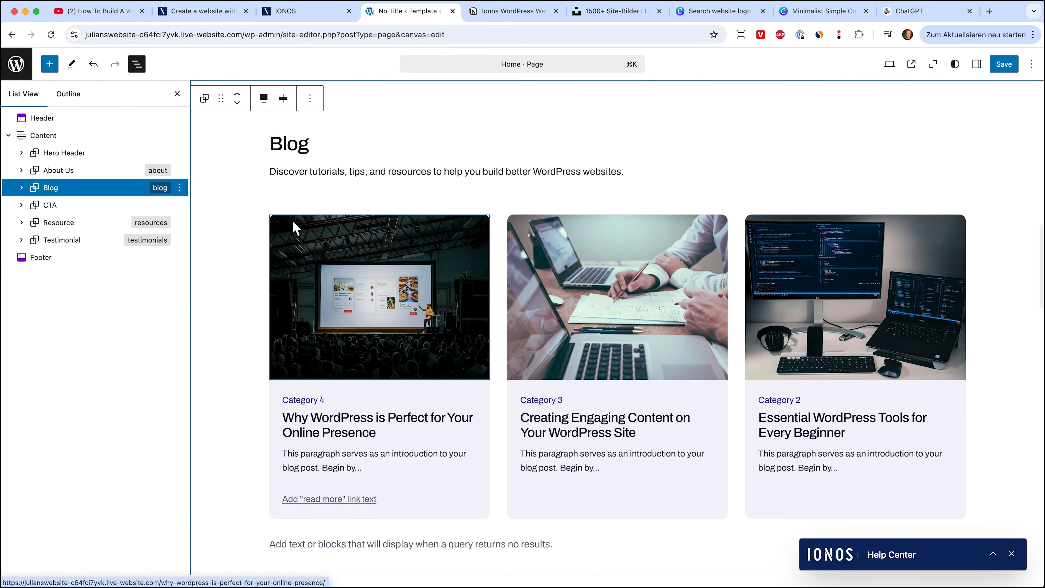
pyautogui.click(50, 205)
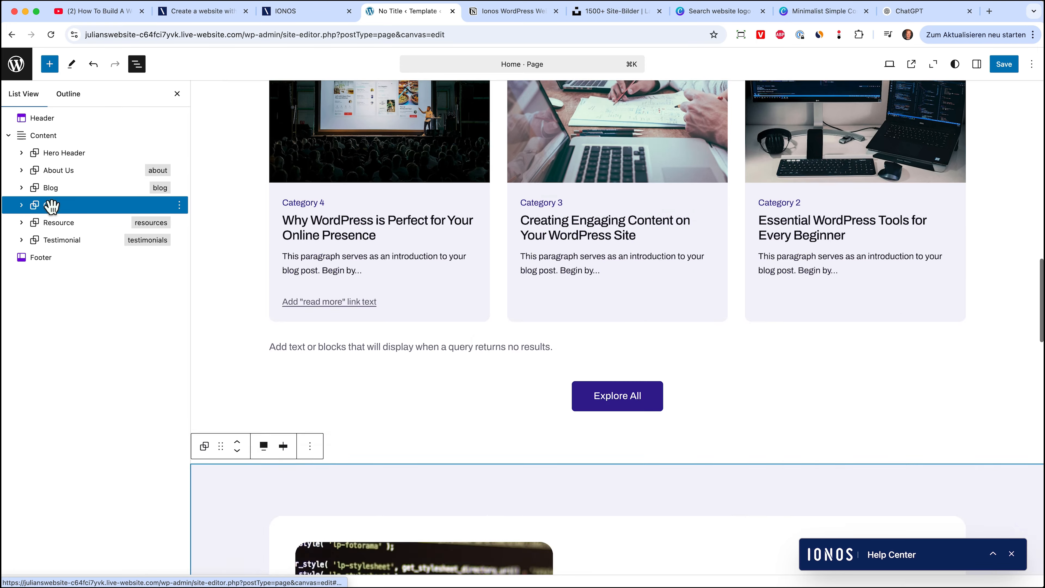
pyautogui.click(61, 154)
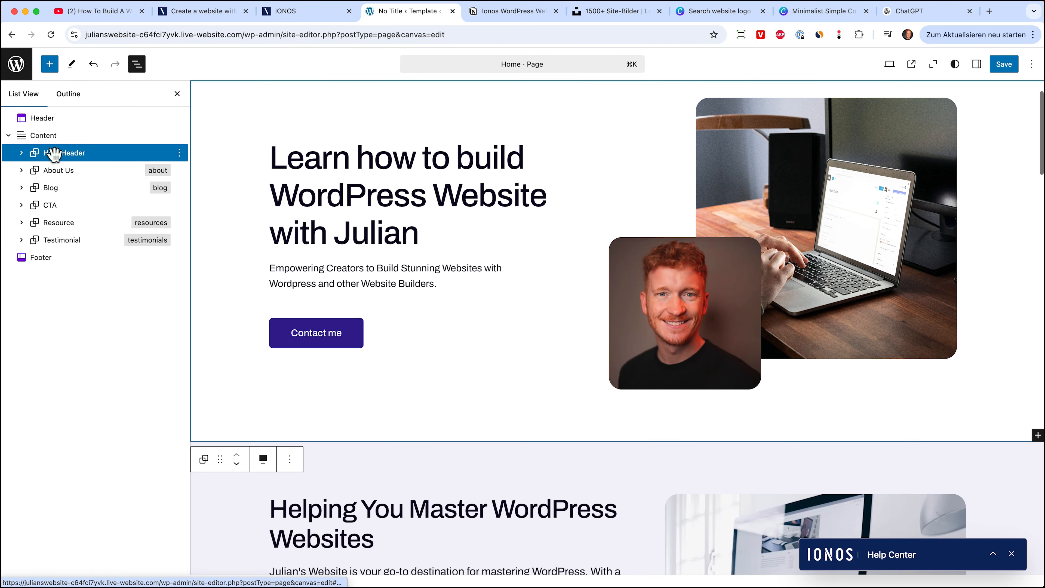
# Step: Expand the Hero Header block structure down to its two columns and inspect the column holding the images
pyautogui.click(22, 154)
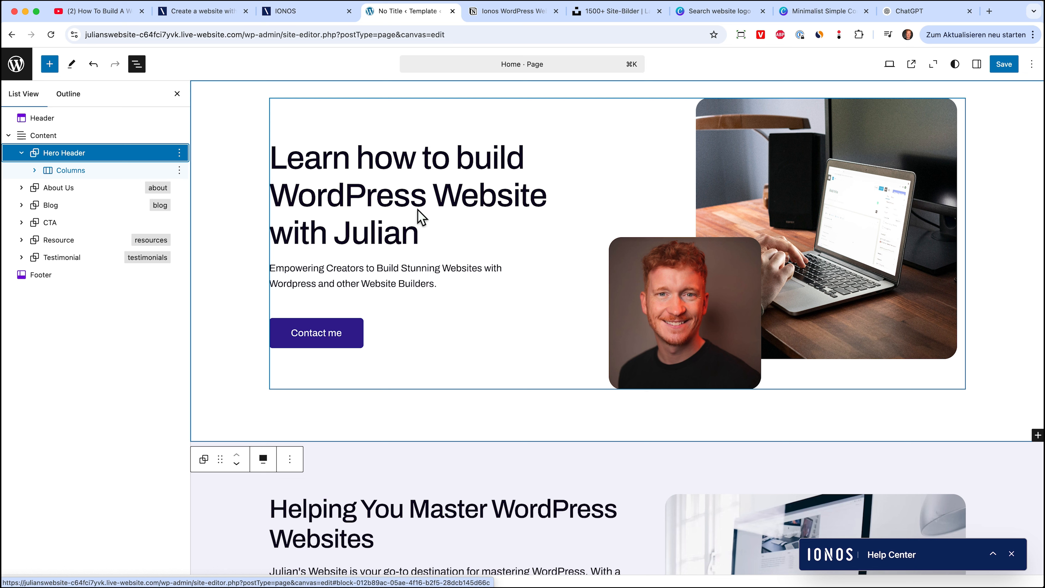
pyautogui.click(35, 170)
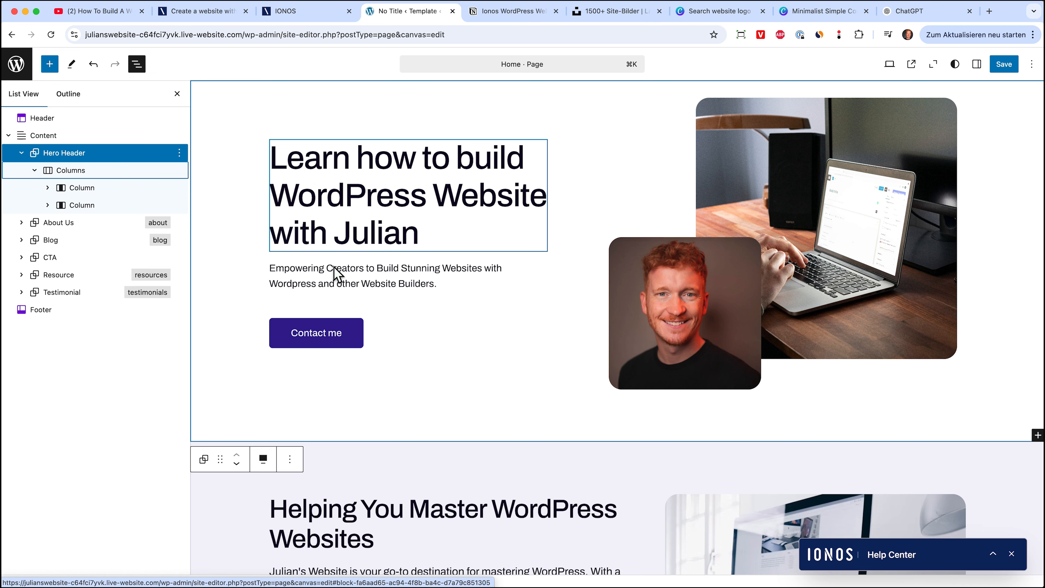
pyautogui.click(94, 205)
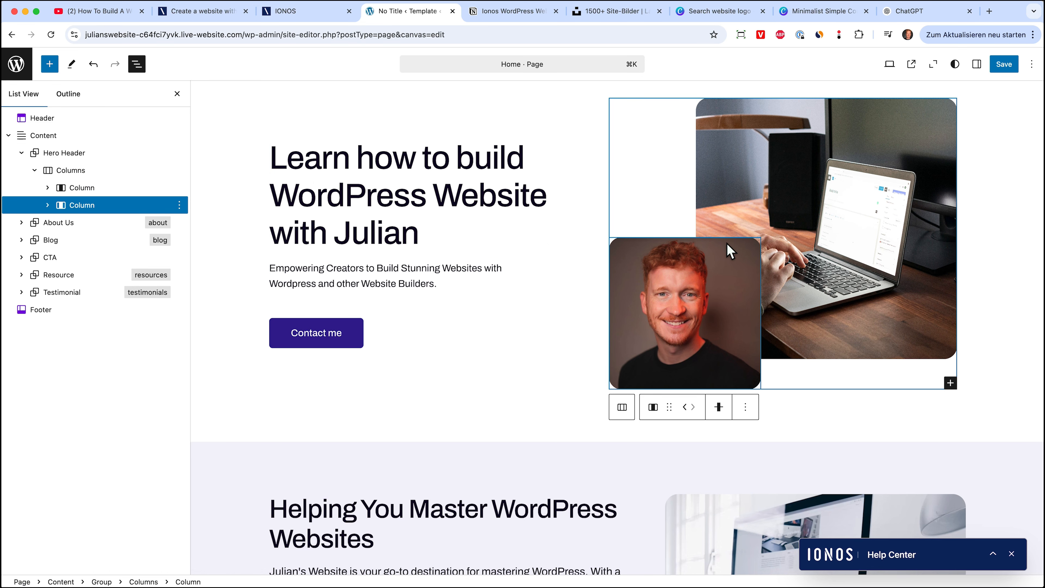
pyautogui.scroll(-8, 296, 366)
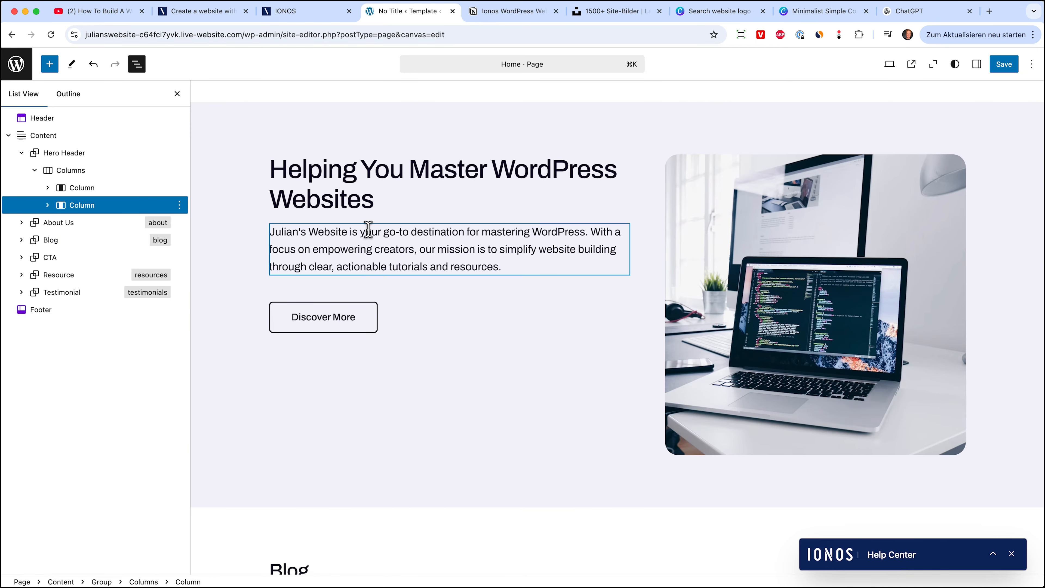
# Step: Expand the About Us section's columns and delete the laptop image from its second column
pyautogui.click(22, 223)
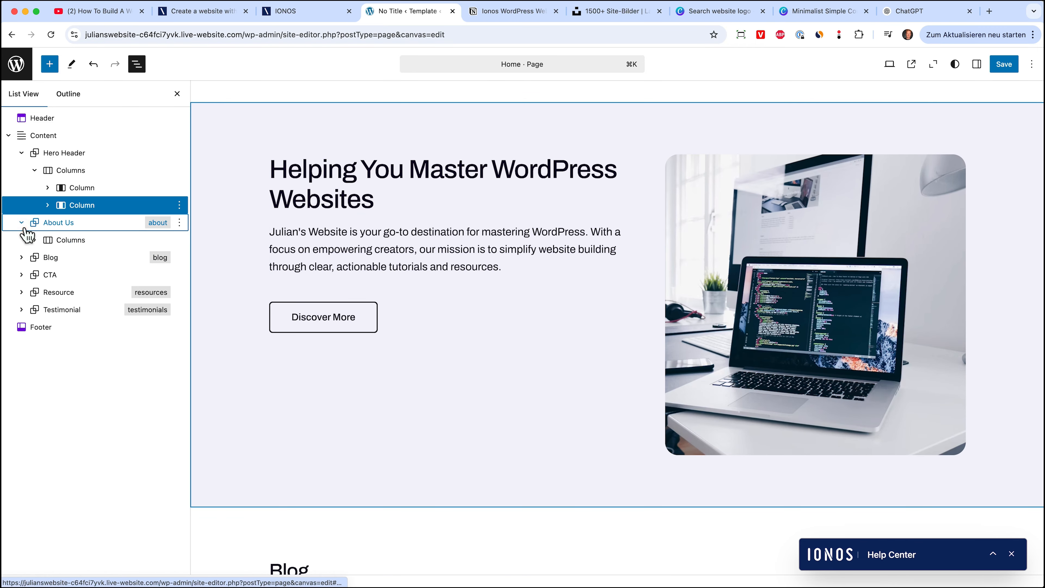
pyautogui.click(35, 240)
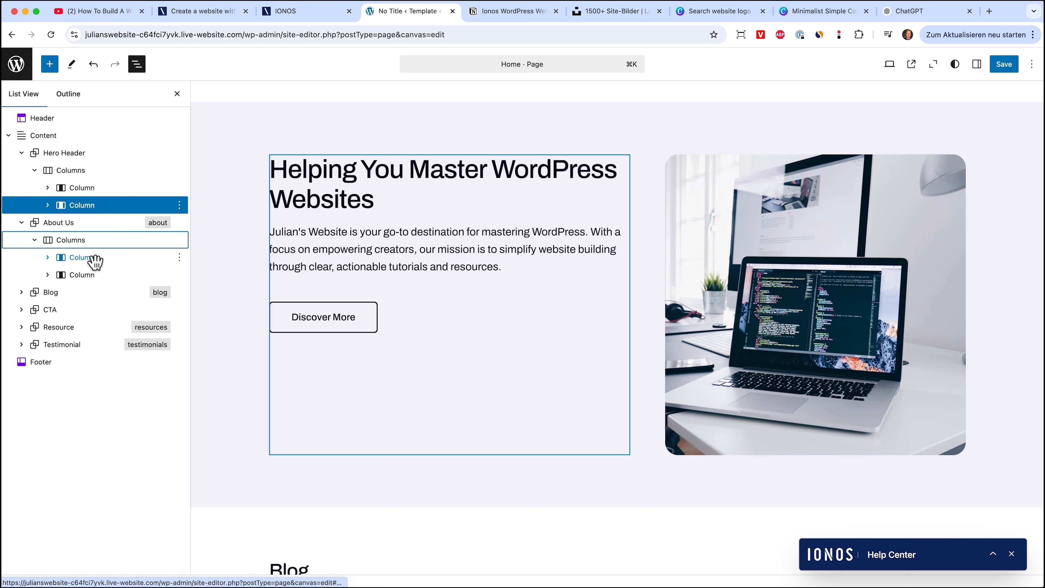
pyautogui.click(183, 259)
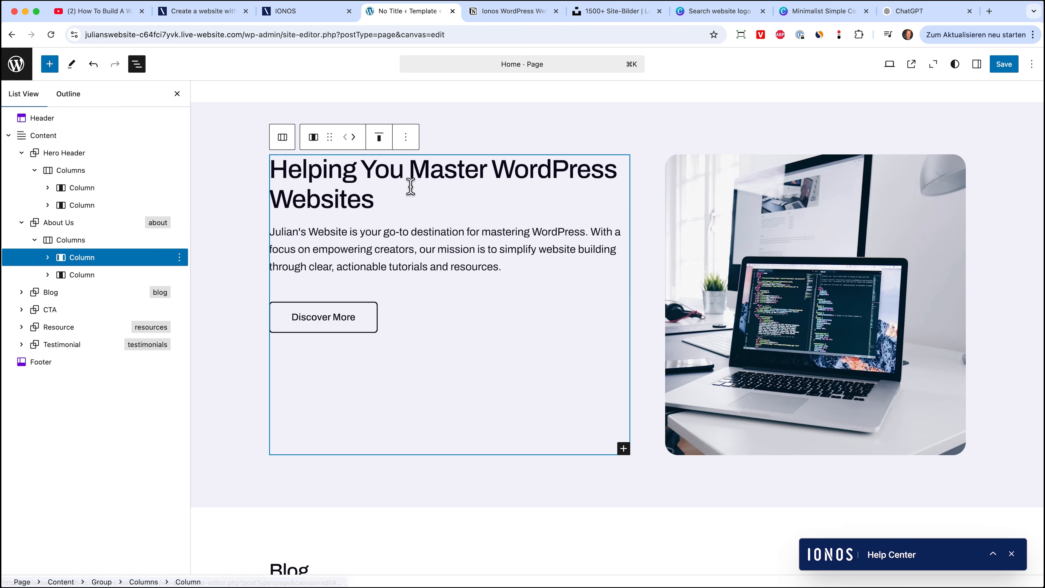
pyautogui.click(95, 275)
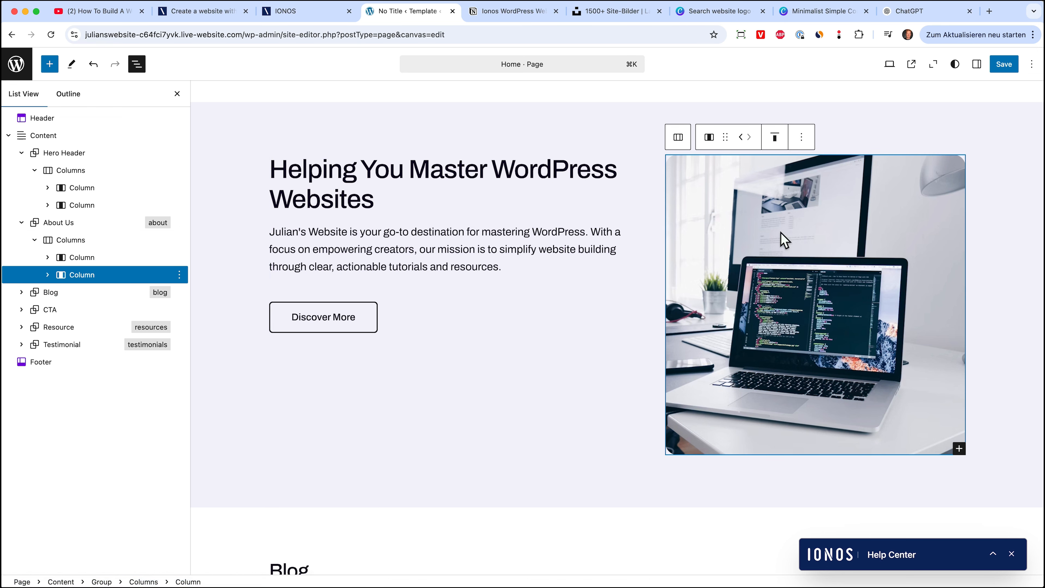
pyautogui.click(801, 137)
pyautogui.click(812, 380)
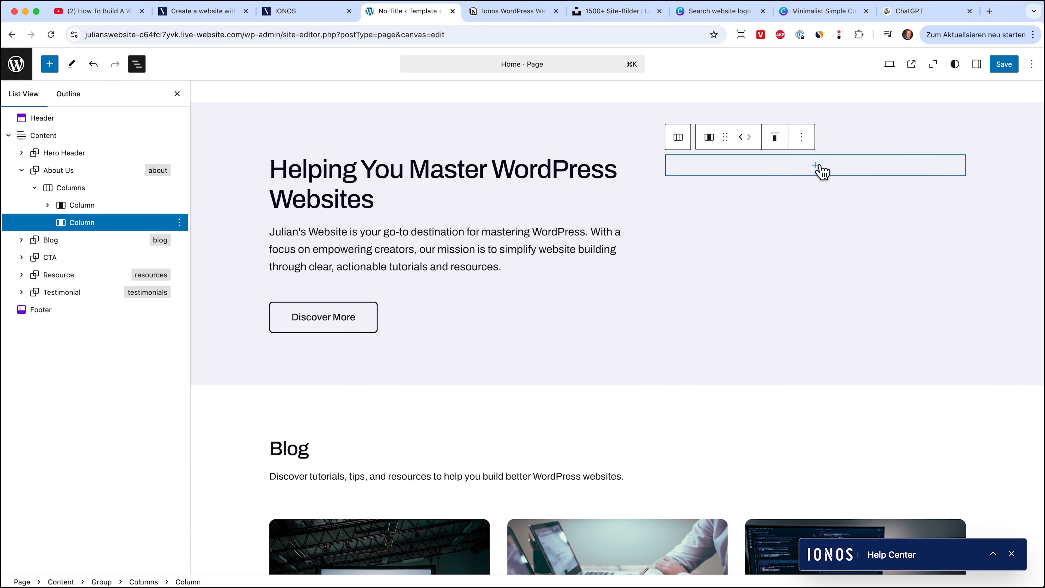
# Step: Browse the full block library and insert a Video block into the empty About Us column
pyautogui.click(817, 167)
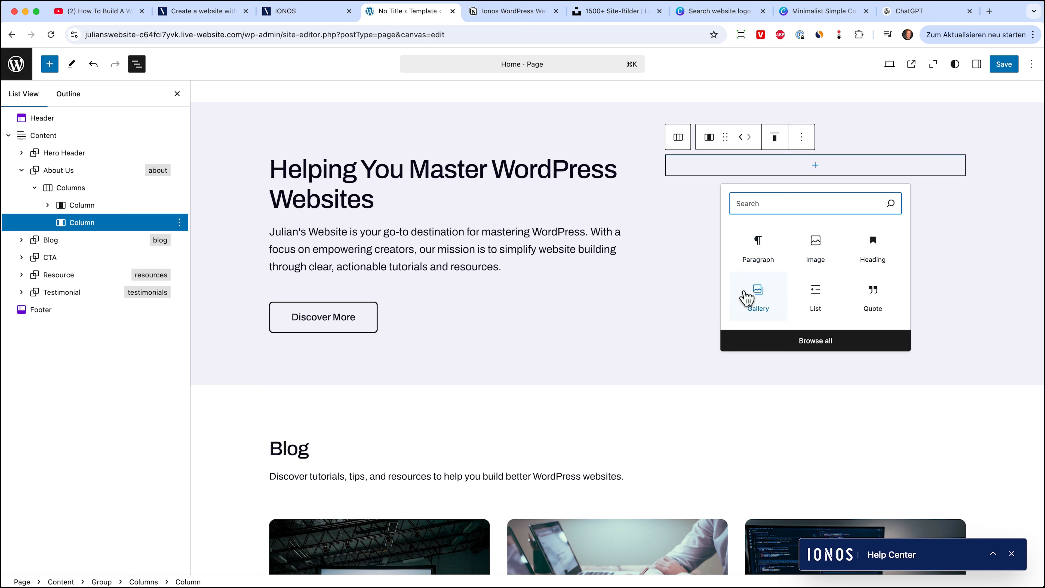
pyautogui.click(797, 341)
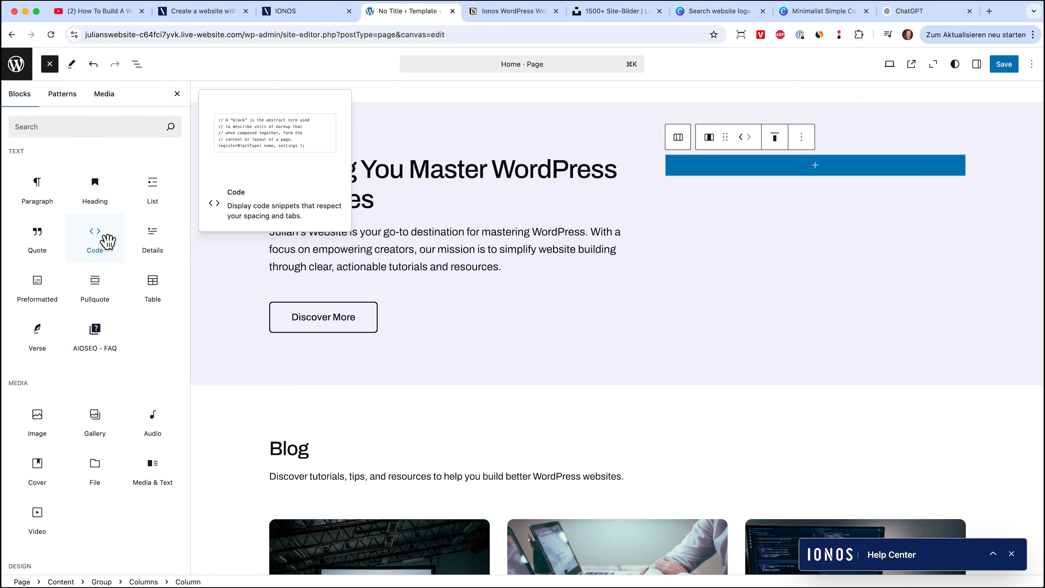
pyautogui.scroll(-2, 123, 264)
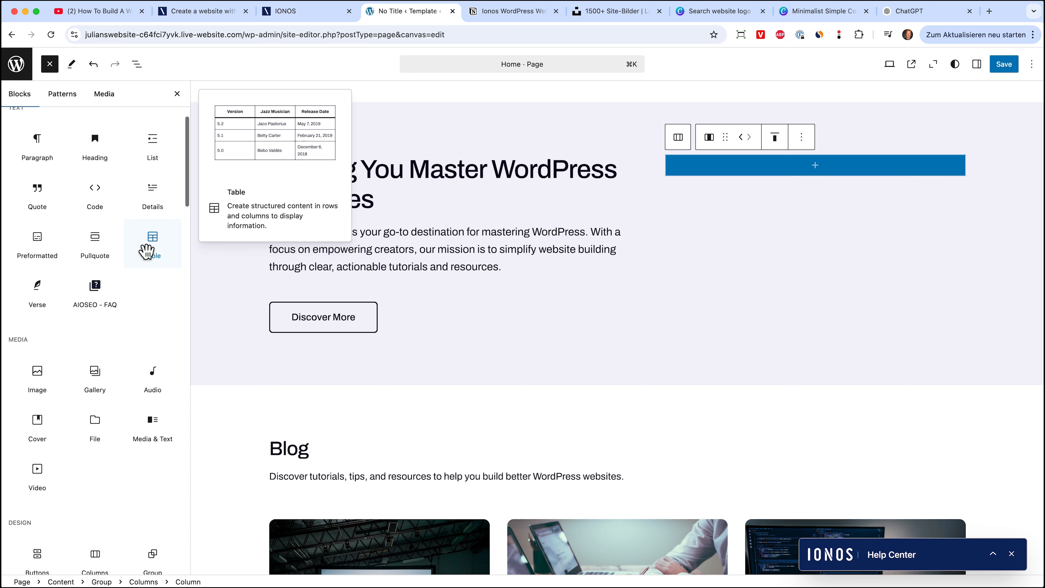
pyautogui.scroll(-5, 139, 247)
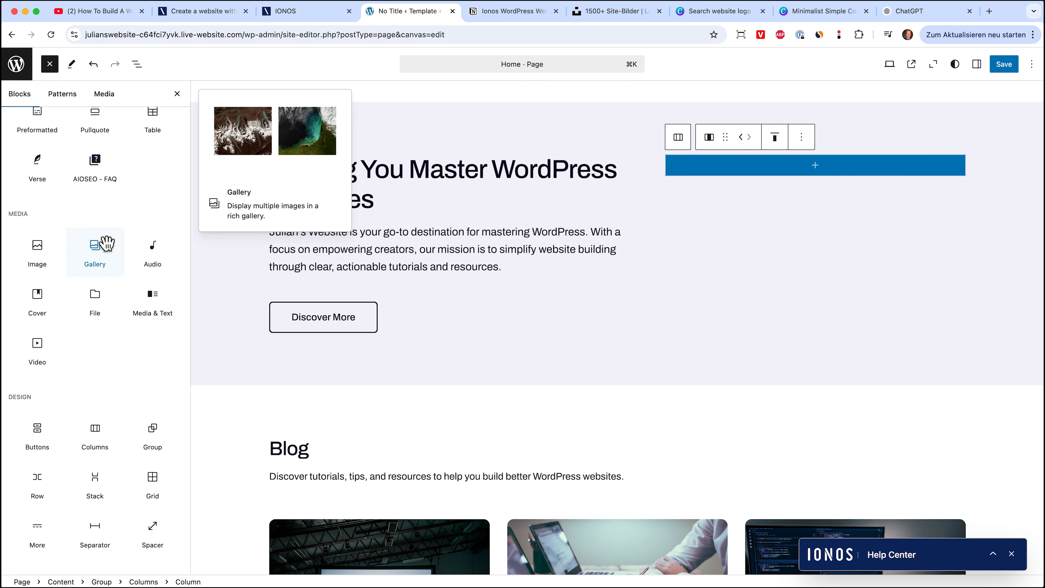
pyautogui.click(49, 344)
pyautogui.moveTo(46, 348); pyautogui.dragTo(698, 175)
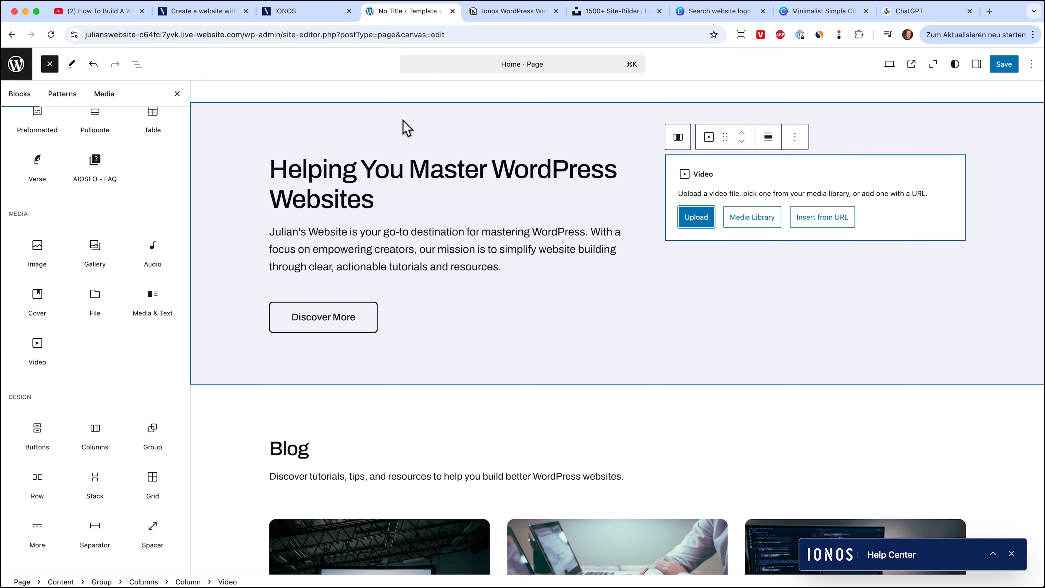
# Step: Check the SSD storage included in the IONOS managed WordPress plans and return to the site editor
pyautogui.click(217, 16)
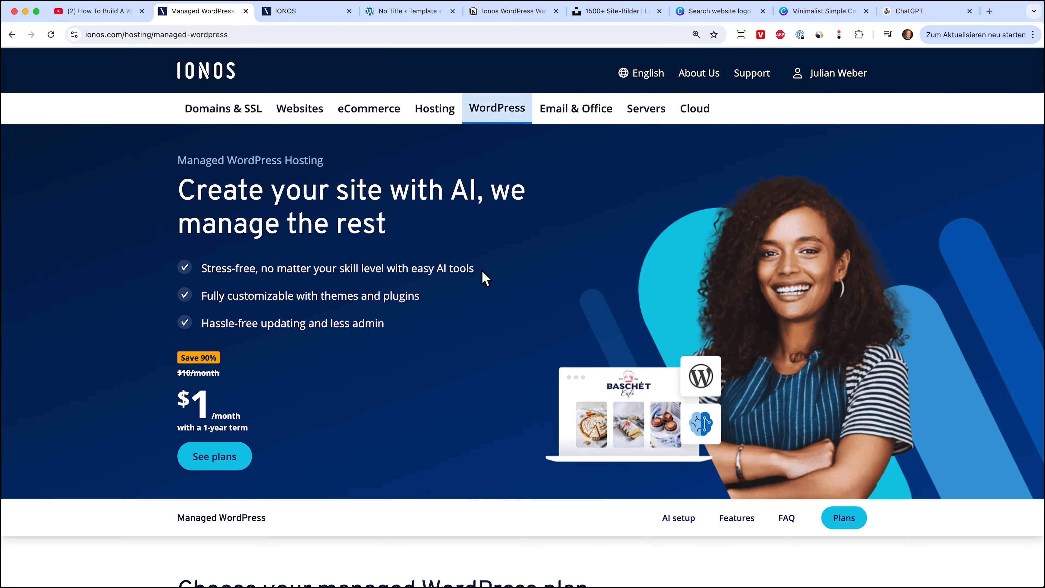
pyautogui.scroll(-15, 485, 277)
pyautogui.moveTo(197, 291); pyautogui.dragTo(220, 292)
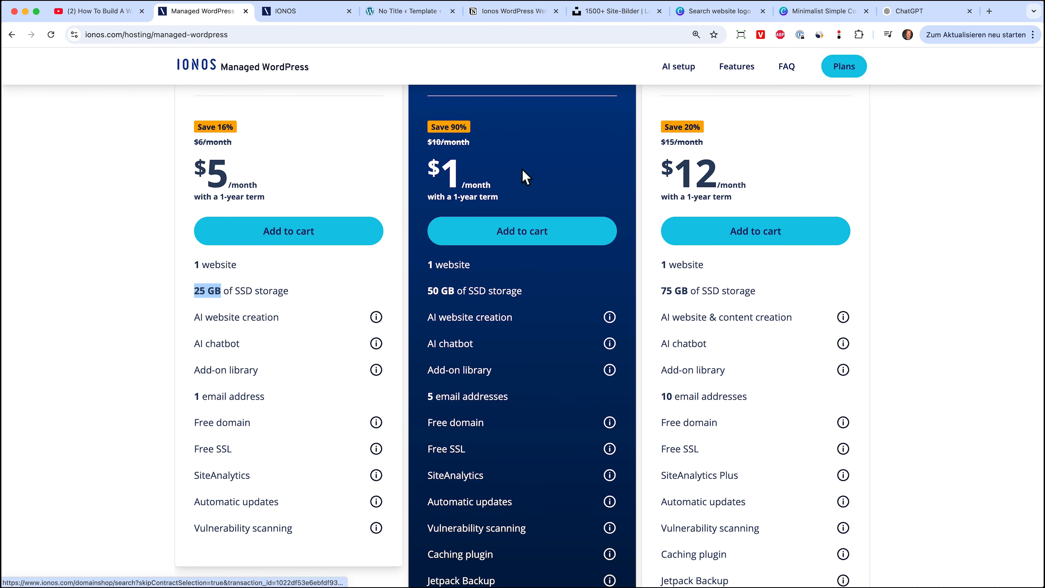
pyautogui.click(419, 15)
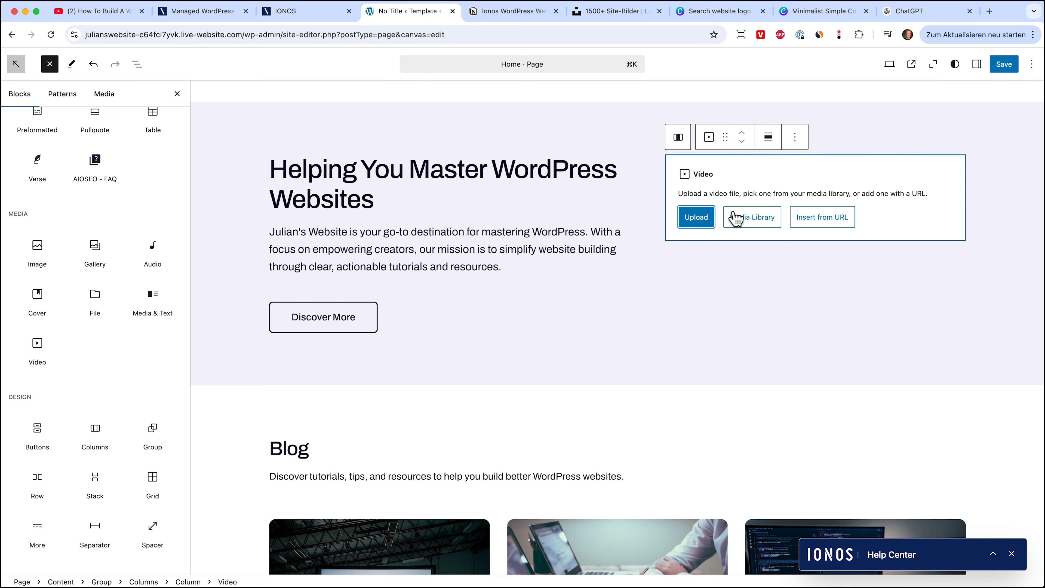
# Step: Choose URL as the About Us video's source and copy the share link of the YouTube tutorial "How To Build A Website With IONOS"
pyautogui.scroll(-5, 737, 218)
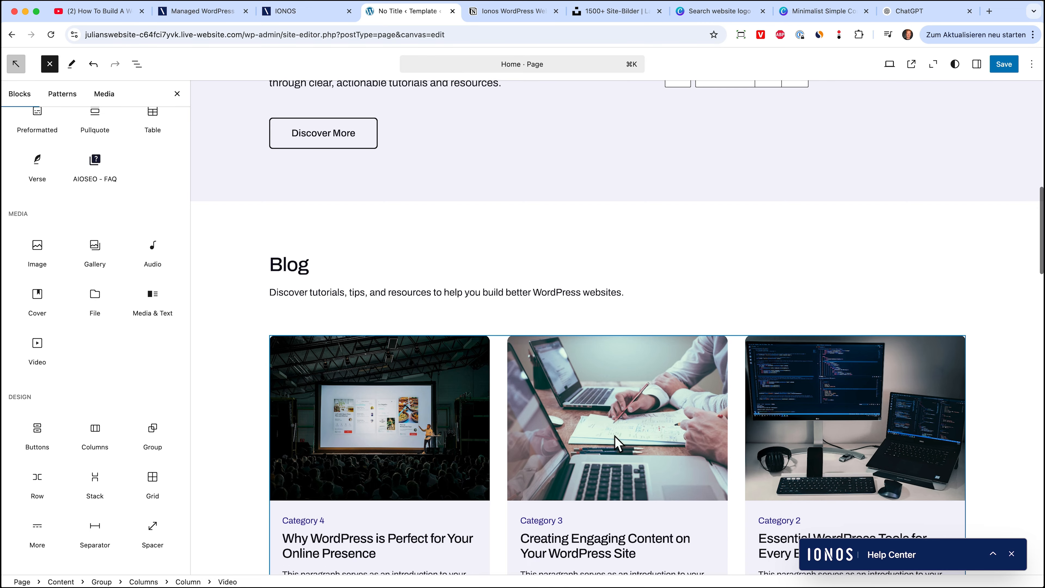
pyautogui.scroll(7, 639, 399)
pyautogui.scroll(2, 640, 399)
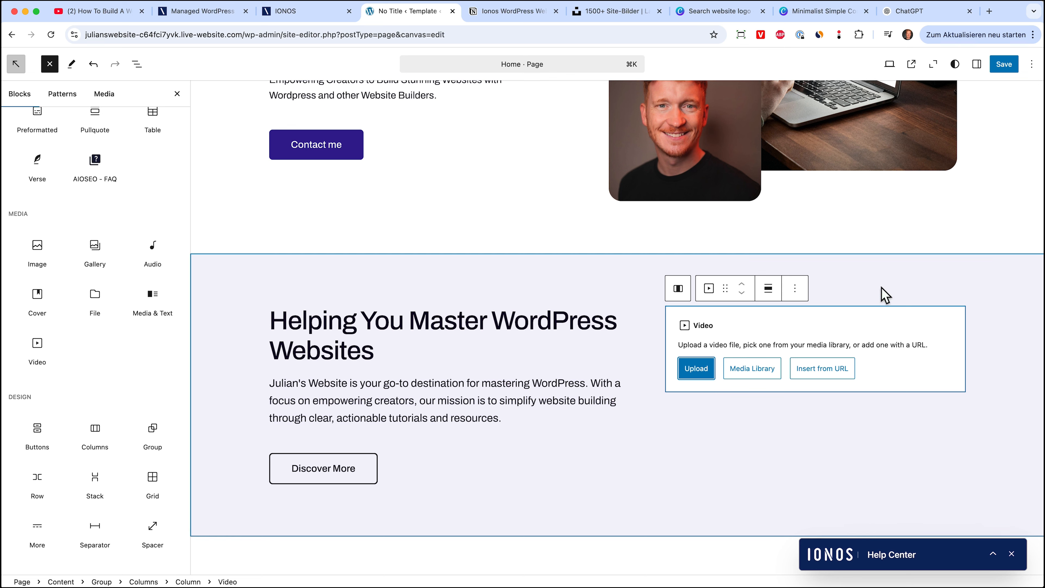
pyautogui.click(827, 371)
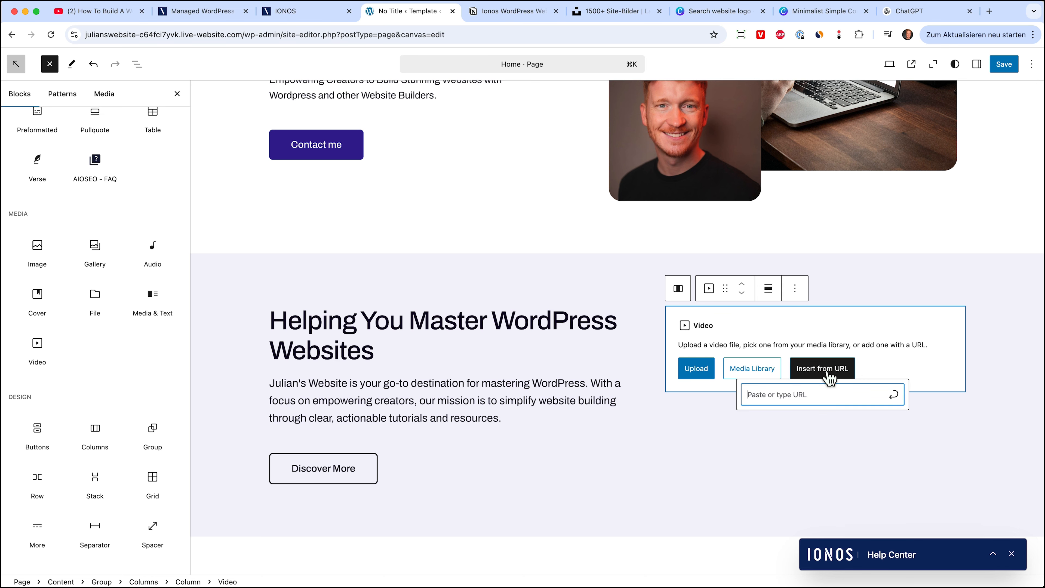
pyautogui.click(106, 15)
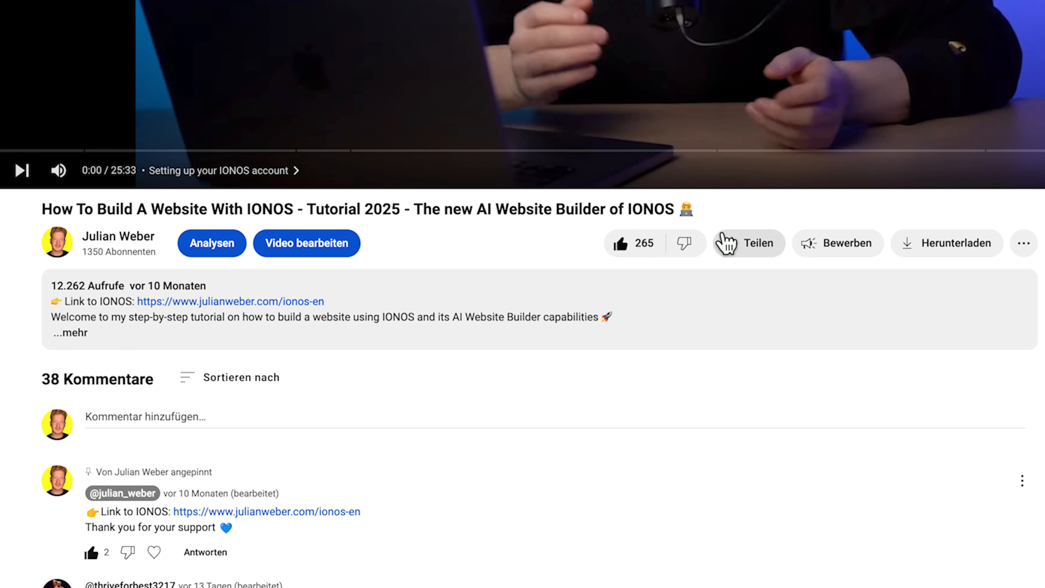
pyautogui.click(730, 253)
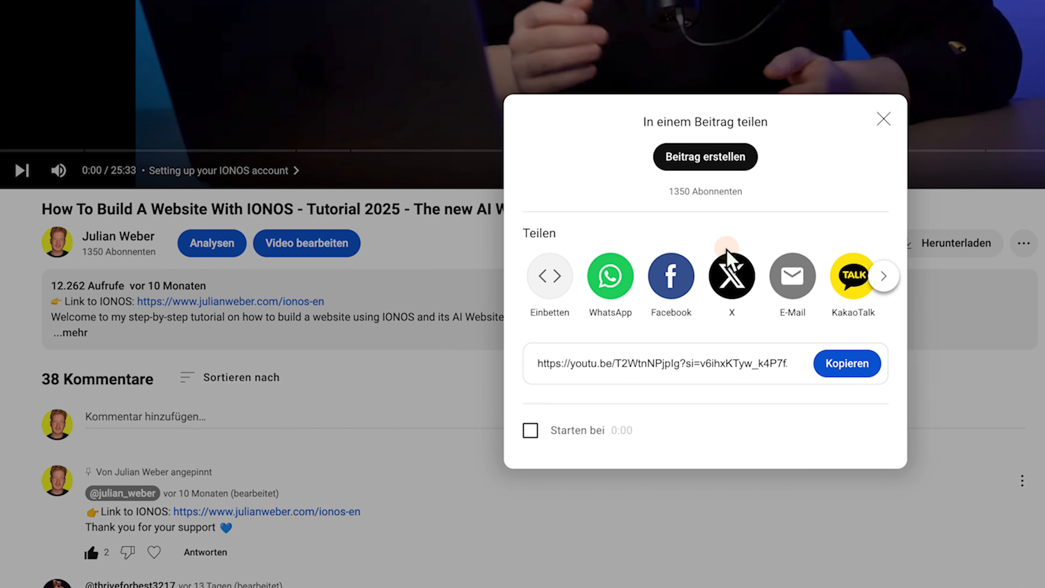
pyautogui.click(842, 368)
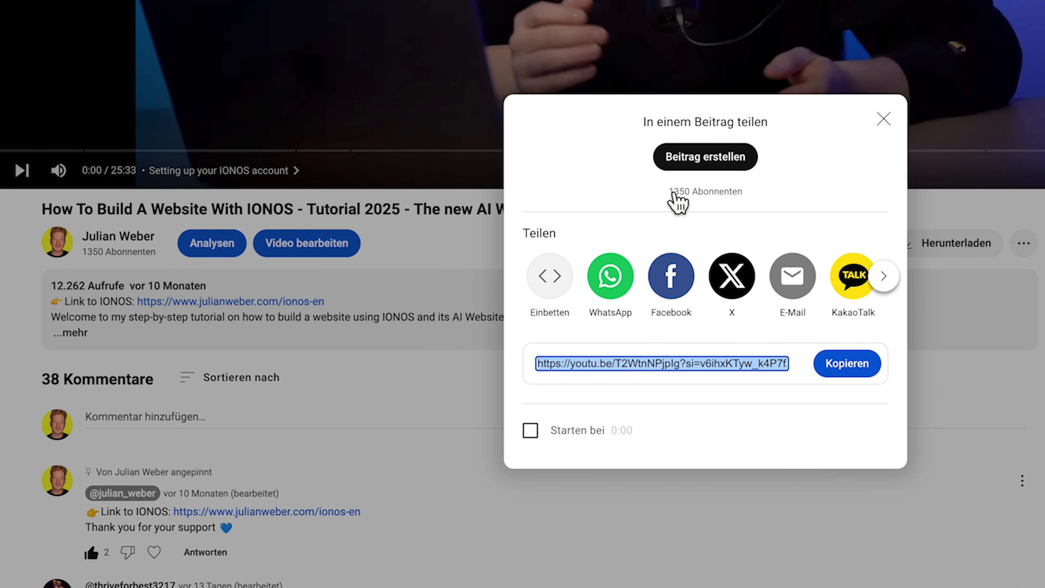
# Step: Embed the copied YouTube link in the About Us section's Video block and check the page
pyautogui.click(411, 13)
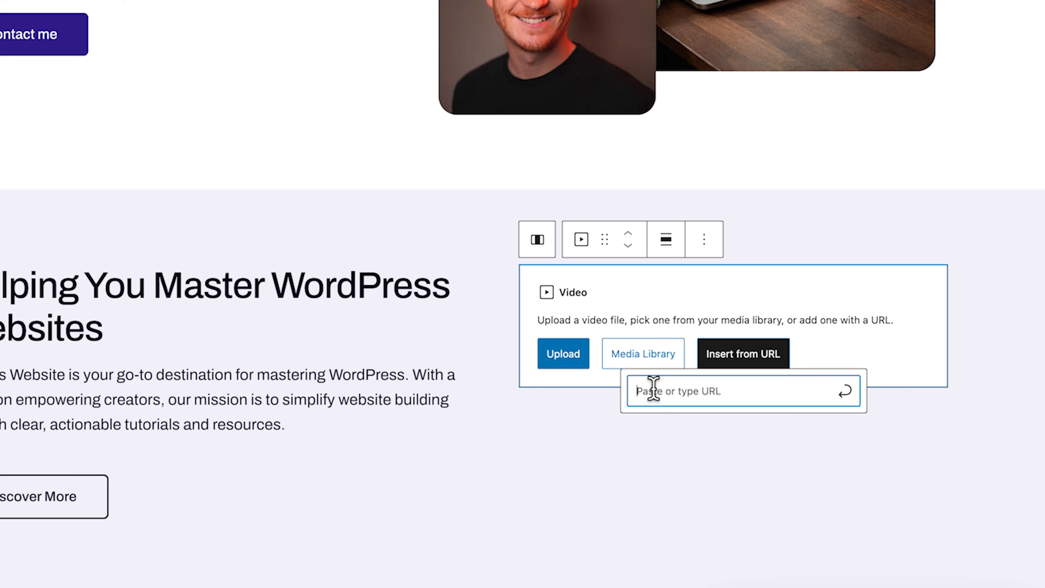
pyautogui.write('https://youtu.be/T2WtnNPjplg?si=v6ihxKTyw_k4P7fZ')
pyautogui.click(845, 391)
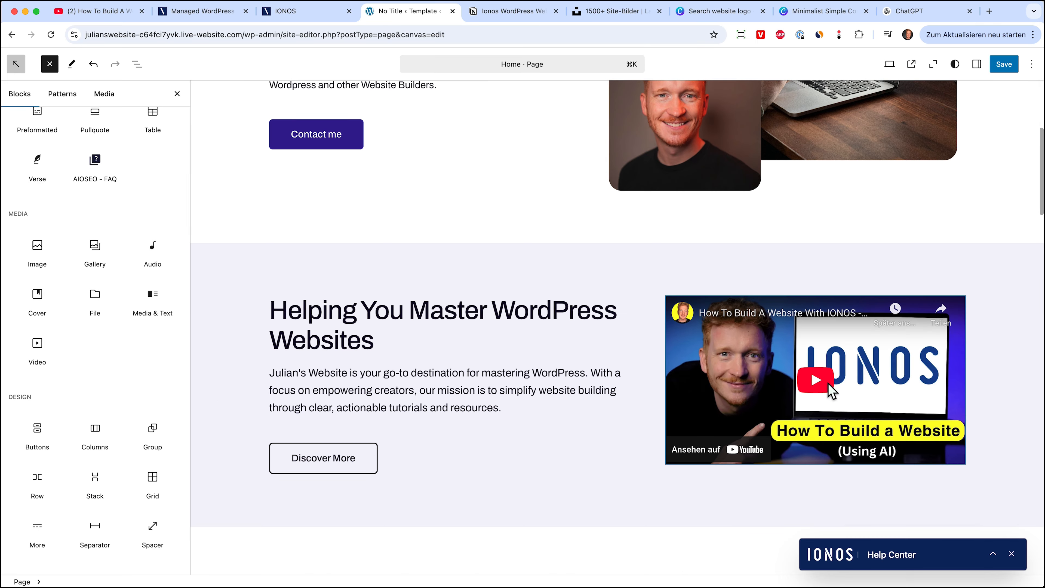
pyautogui.scroll(6, 829, 390)
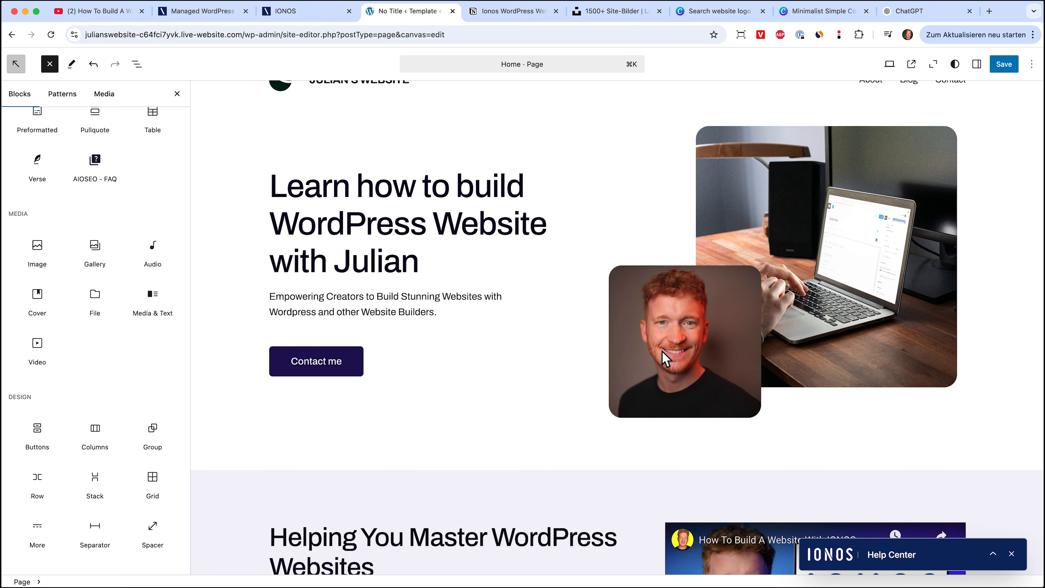
# Step: Review the home page's sections from the hero down through the blog, design and tutorial sections and back to About Us
pyautogui.scroll(-8, 697, 334)
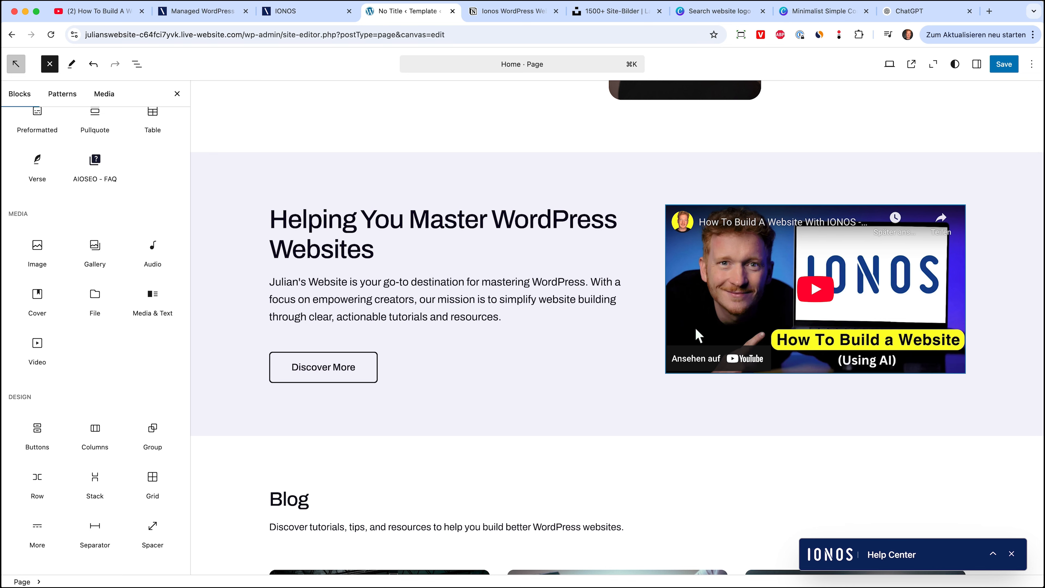
pyautogui.scroll(-3, 696, 335)
pyautogui.scroll(5, 695, 334)
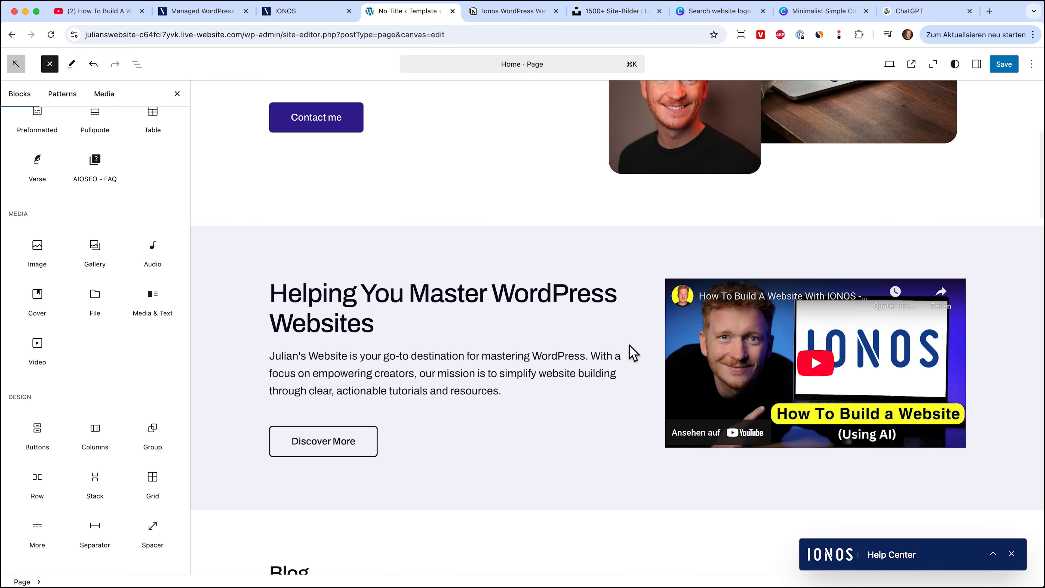
pyautogui.scroll(-20, 598, 387)
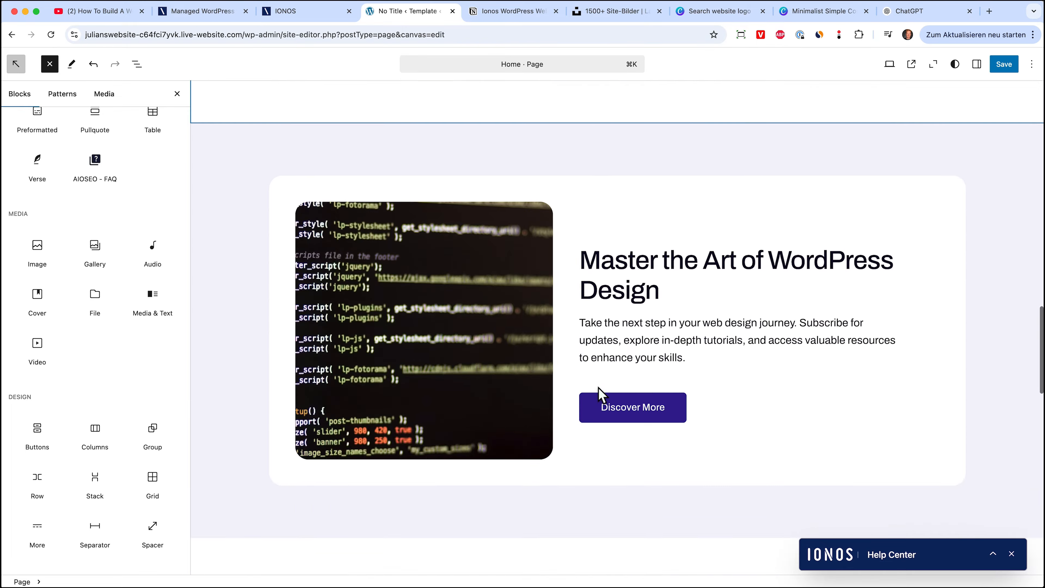
pyautogui.scroll(-10, 598, 388)
pyautogui.scroll(10, 598, 388)
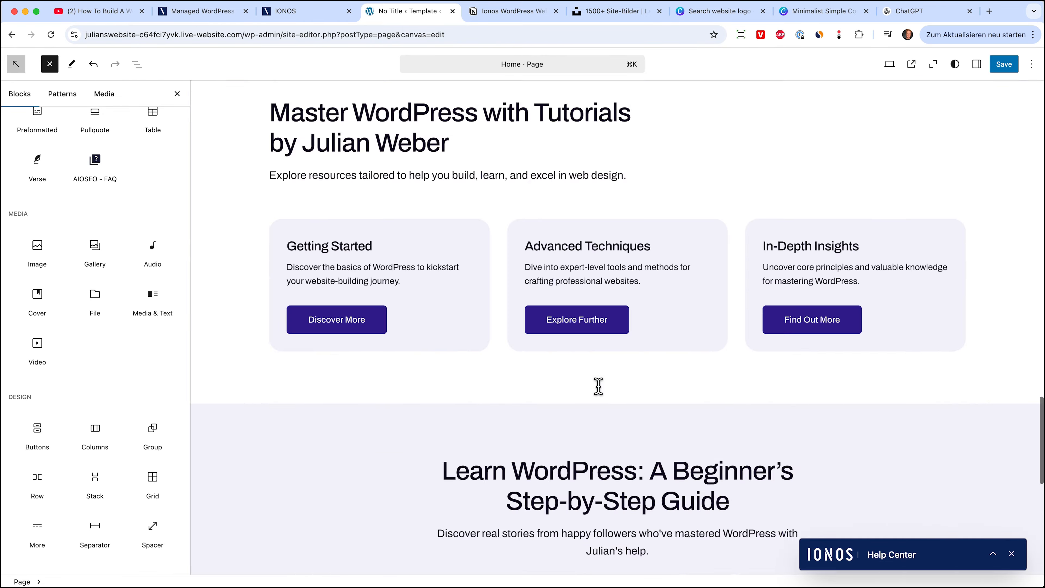
pyautogui.scroll(10, 599, 388)
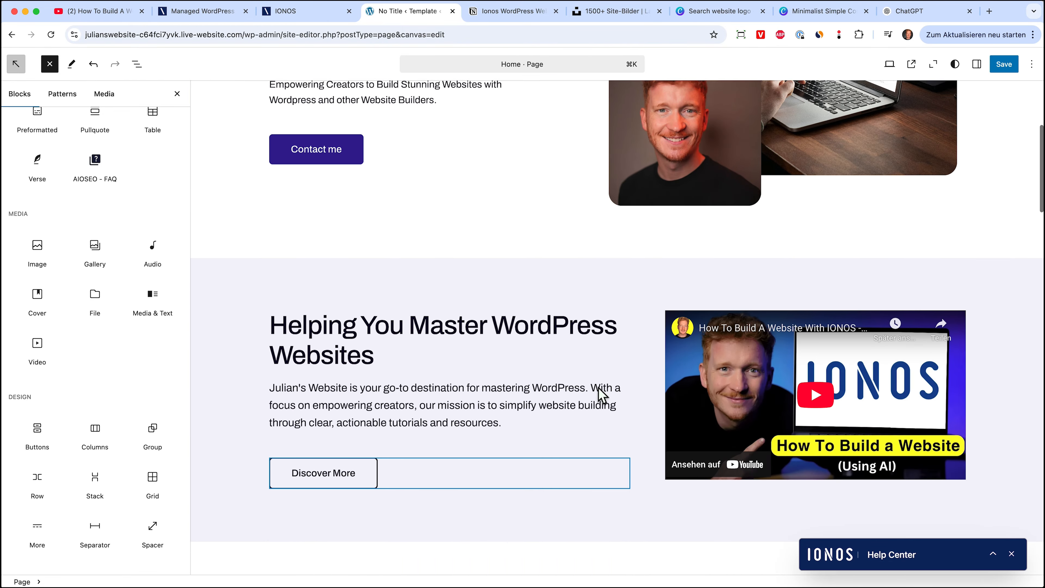
pyautogui.scroll(1, 599, 389)
# Step: Insert a Buttons block between the About Us paragraph and the Discover More button, with the label "second Button"
pyautogui.click(473, 260)
pyautogui.scroll(-1, 132, 330)
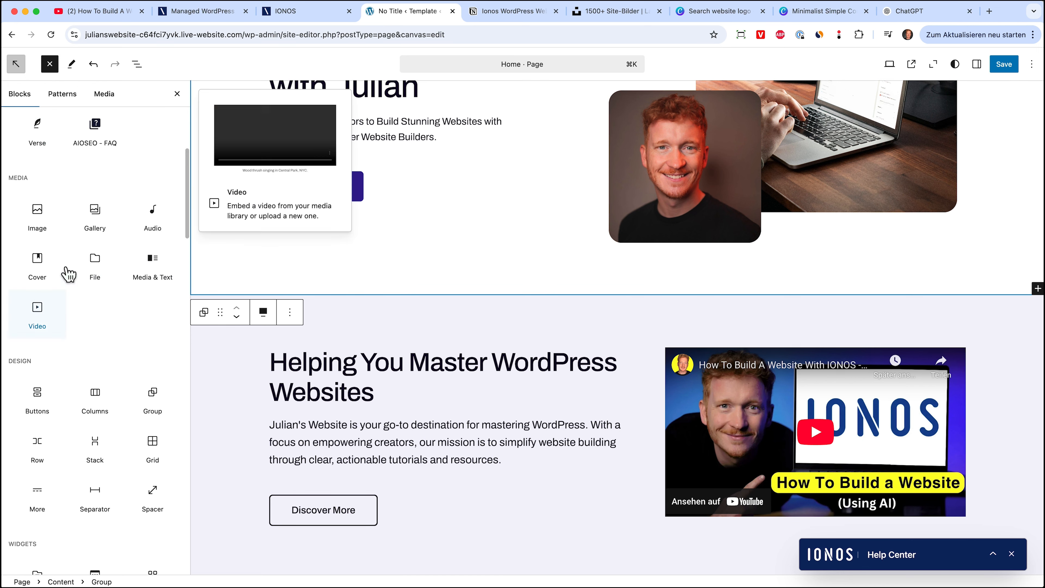
pyautogui.scroll(-3, 133, 383)
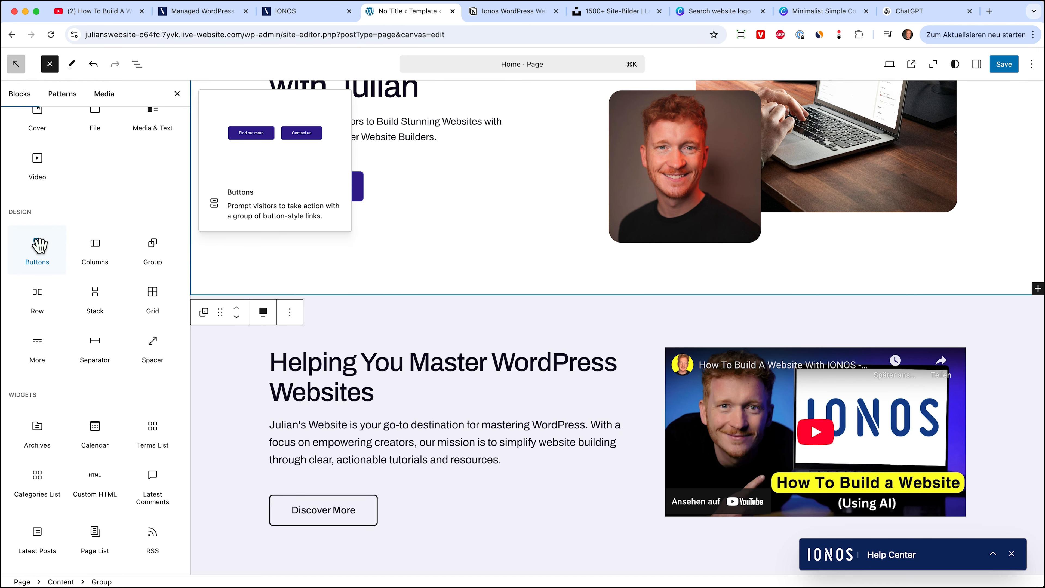
pyautogui.moveTo(446, 467); pyautogui.dragTo(427, 519)
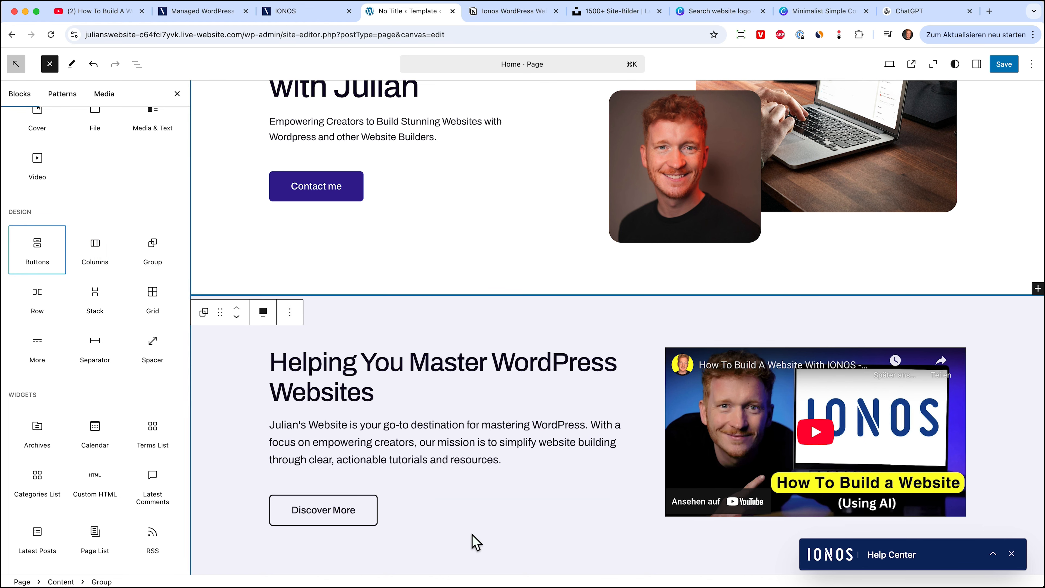
pyautogui.scroll(-2, 413, 463)
pyautogui.scroll(-4, 414, 463)
pyautogui.moveTo(37, 247); pyautogui.dragTo(336, 413)
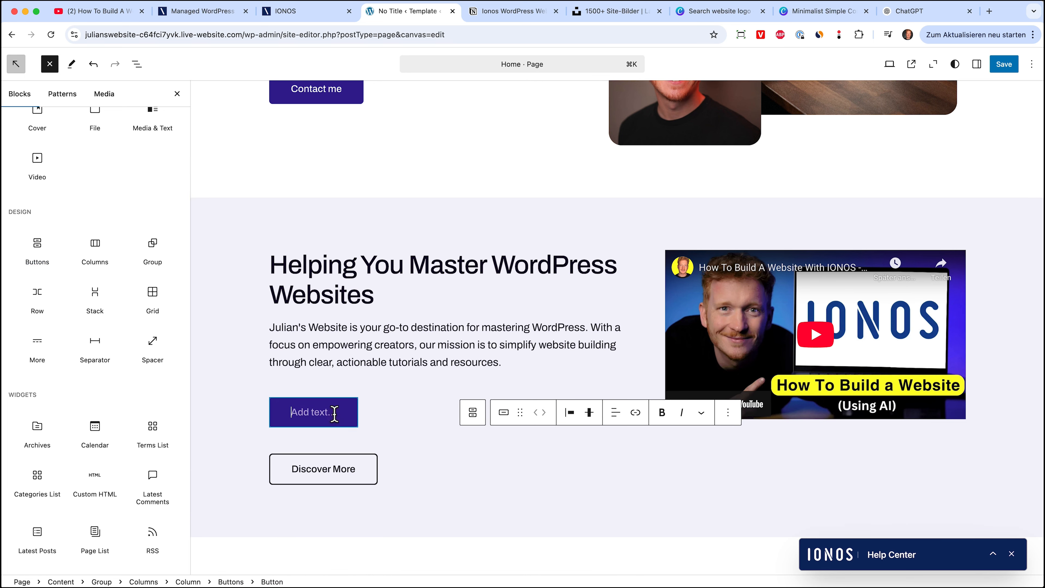
pyautogui.write('second But')
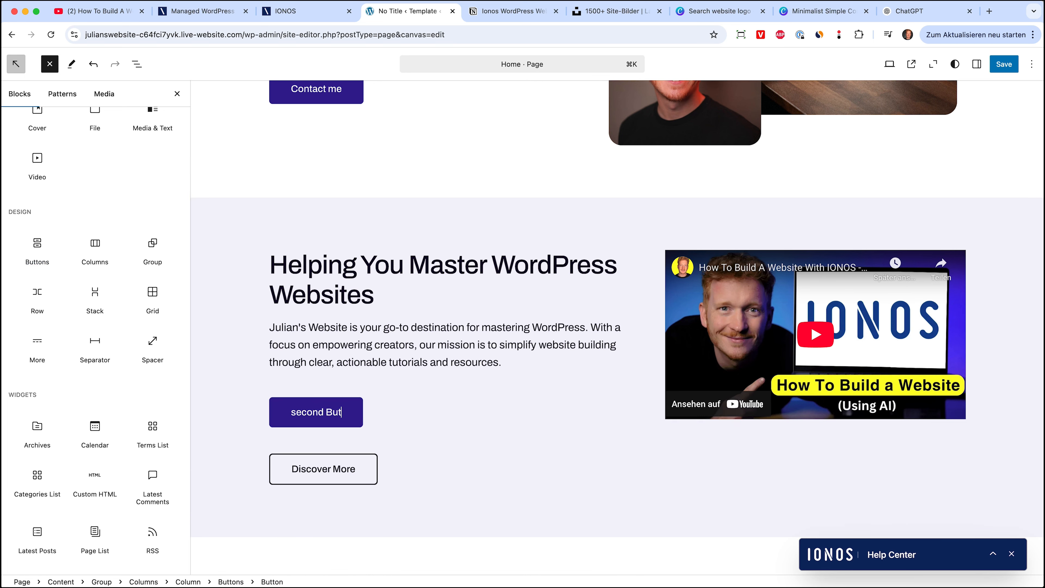
pyautogui.write('ton')
# Step: Link the new About Us button to "about" and change its label to "Learn more about me"
pyautogui.click(445, 380)
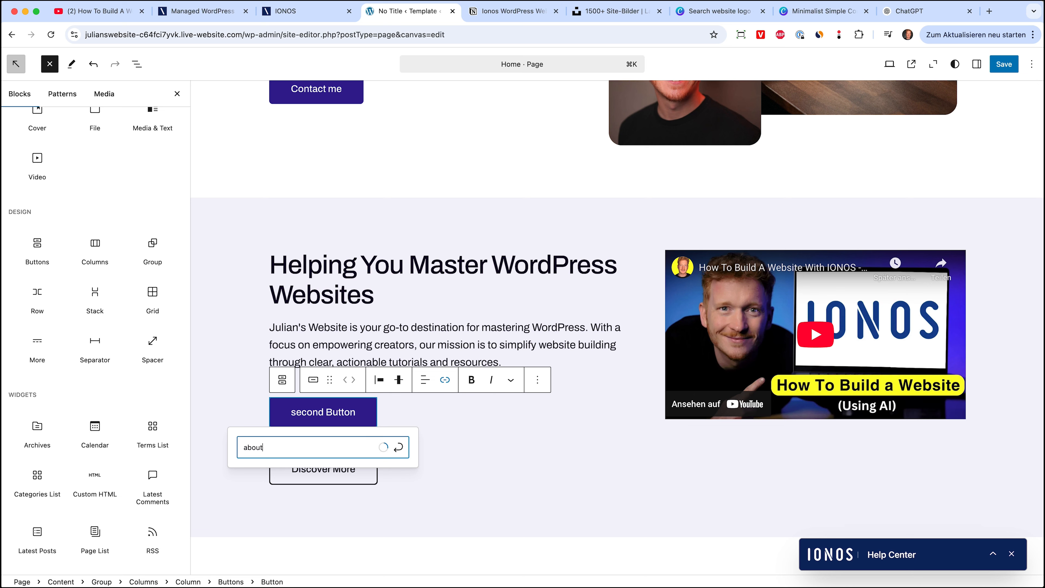
pyautogui.press('Return')
pyautogui.write('Lea')
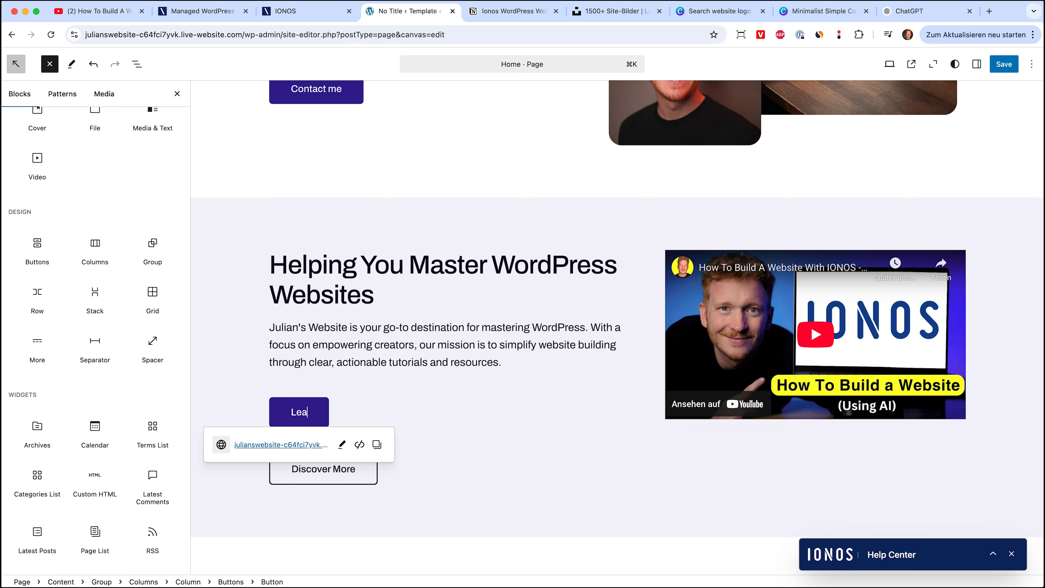
pyautogui.write('rn more about me')
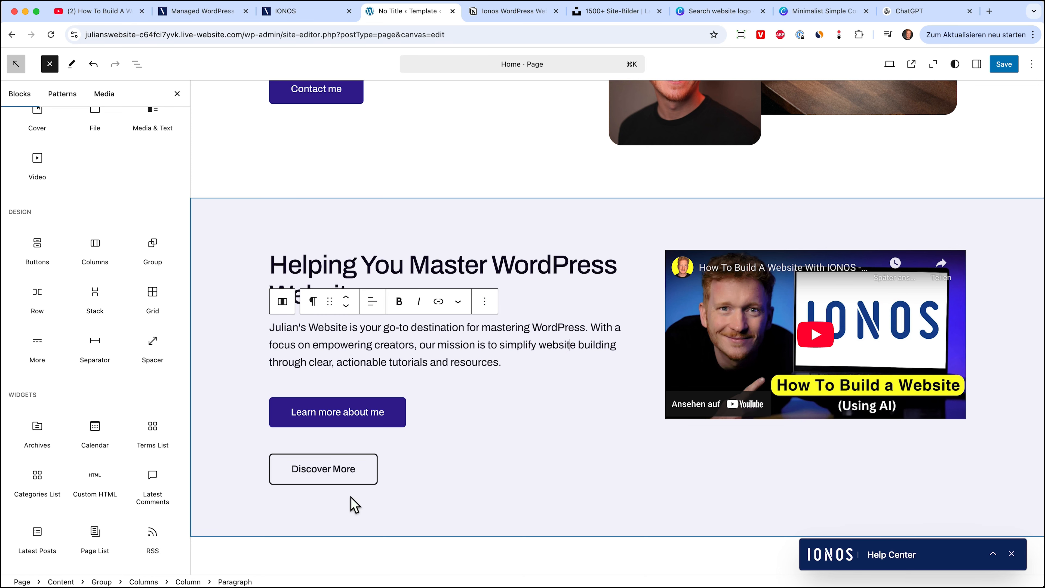
# Step: Delete the Discover More button from the About Us section
pyautogui.click(368, 469)
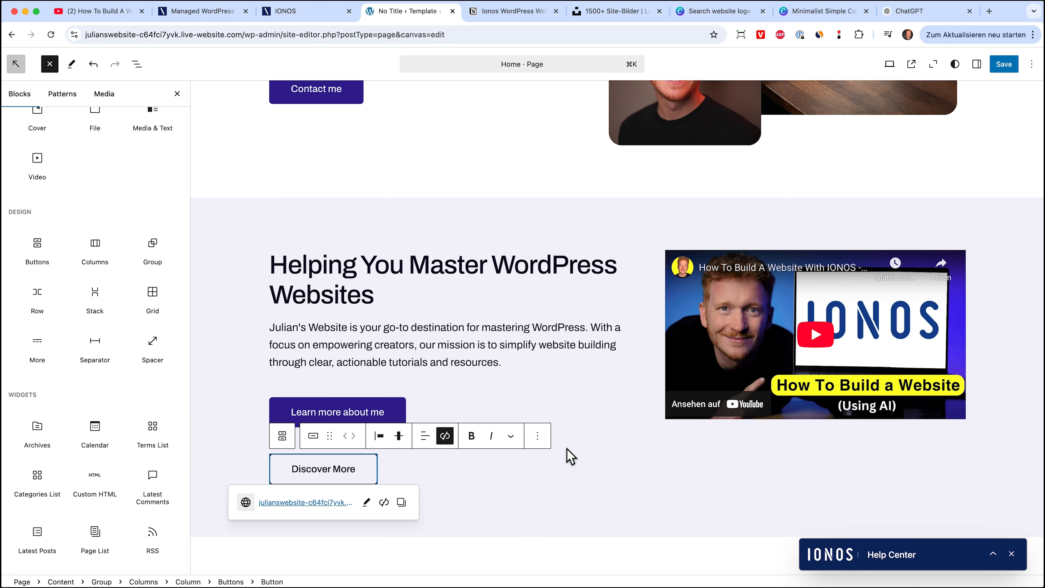
pyautogui.click(537, 436)
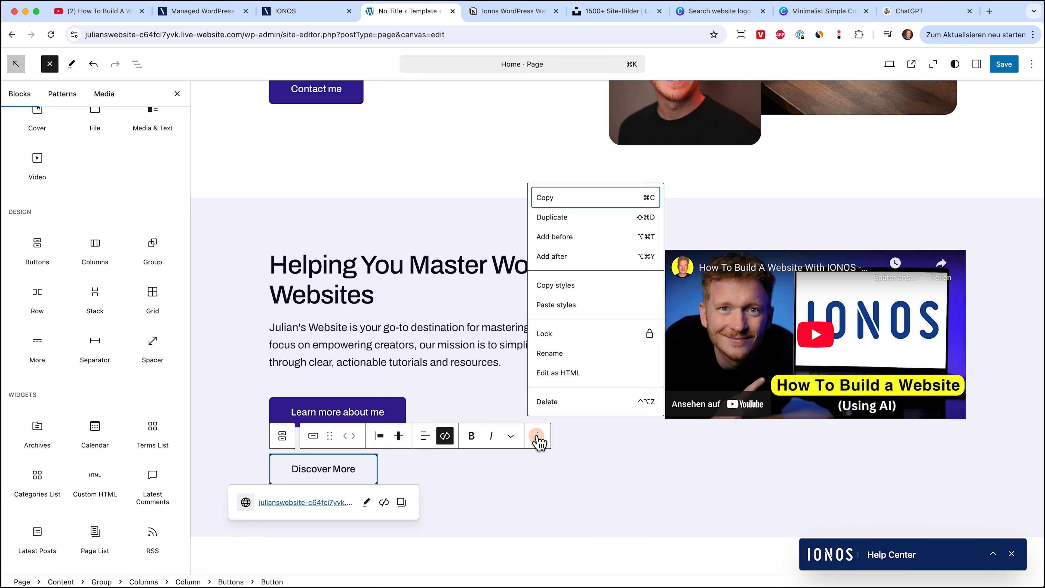
pyautogui.click(579, 400)
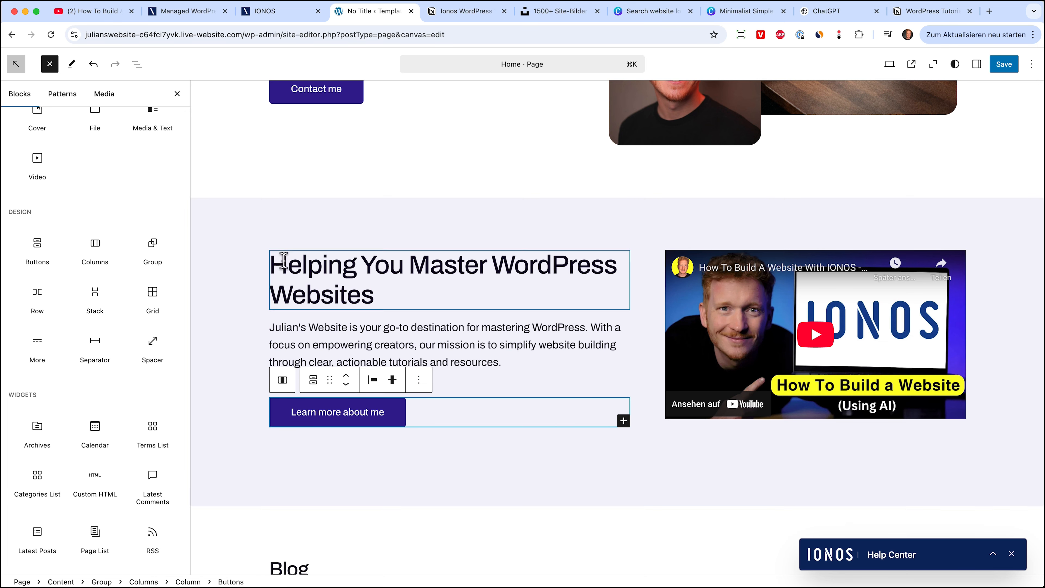
# Step: Examine the block library's Design, Widgets, Theme and Embeds categories for further blocks
pyautogui.scroll(-3, 80, 358)
pyautogui.scroll(-10, 81, 361)
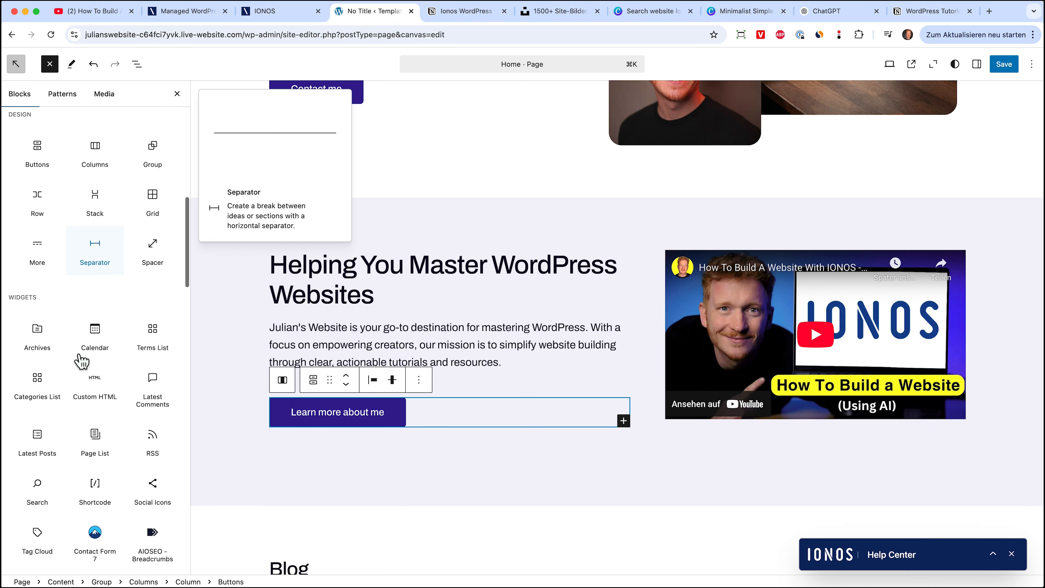
pyautogui.scroll(-5, 83, 346)
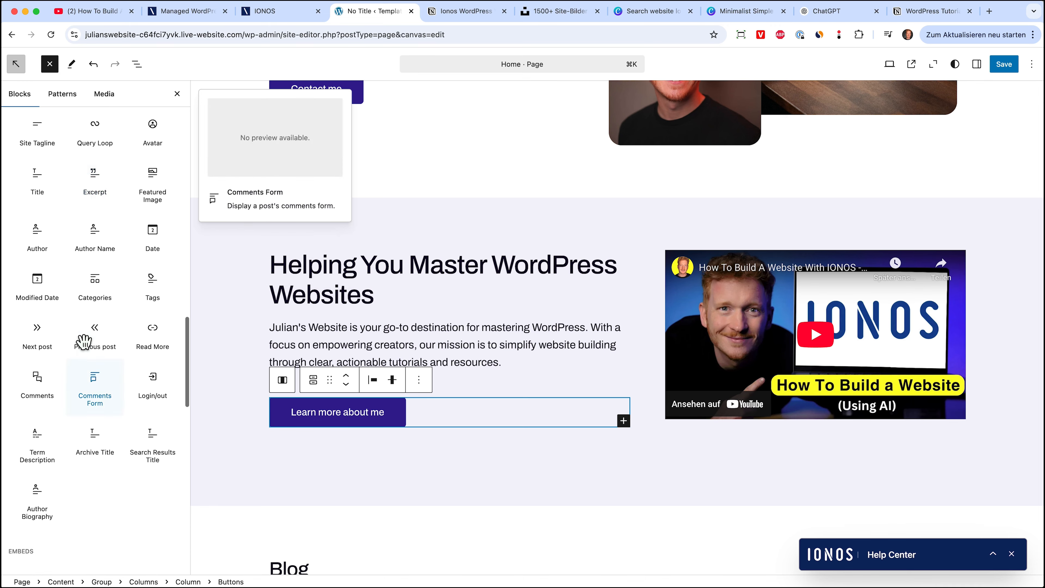
pyautogui.scroll(3, 146, 173)
pyautogui.scroll(1, 144, 198)
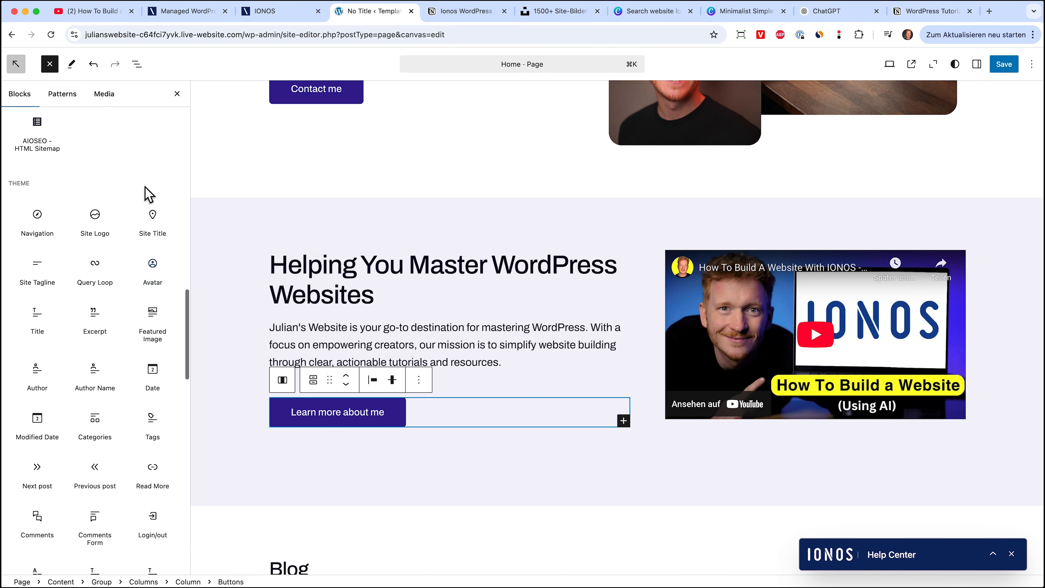
pyautogui.scroll(-3, 154, 331)
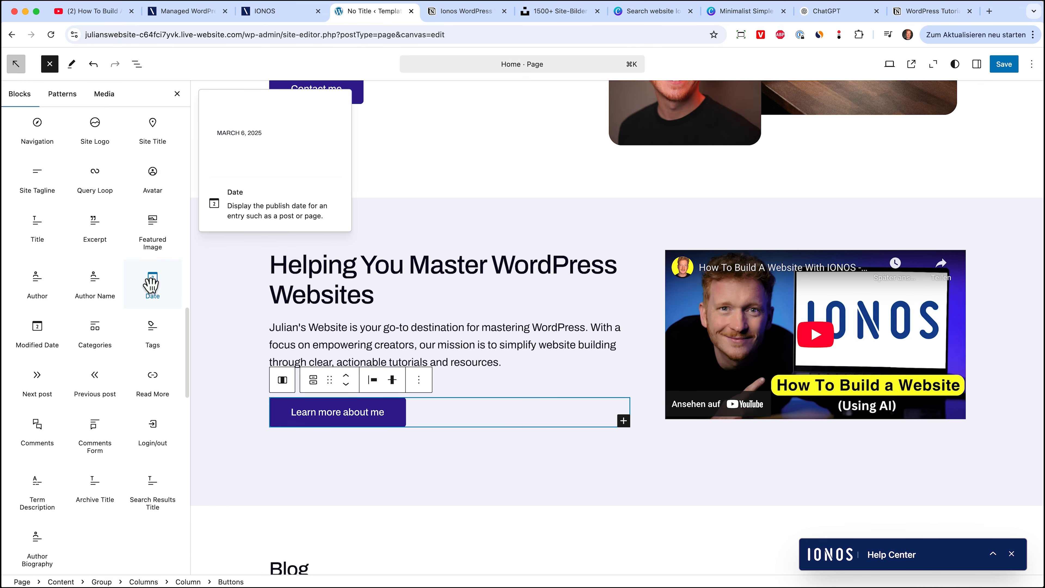
pyautogui.scroll(-9, 140, 358)
pyautogui.scroll(-1, 140, 358)
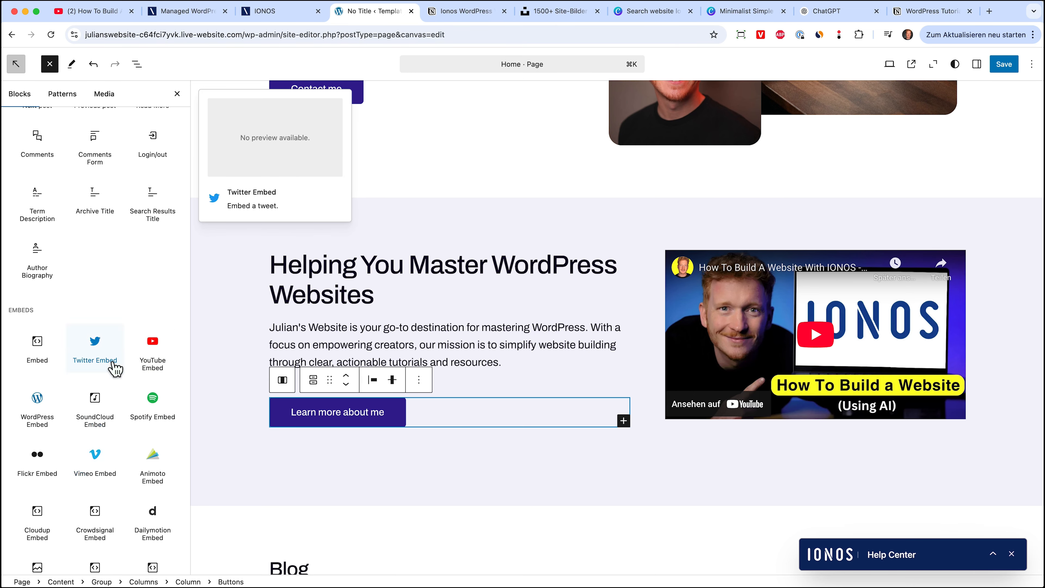
pyautogui.scroll(20, 117, 319)
pyautogui.scroll(15, 112, 304)
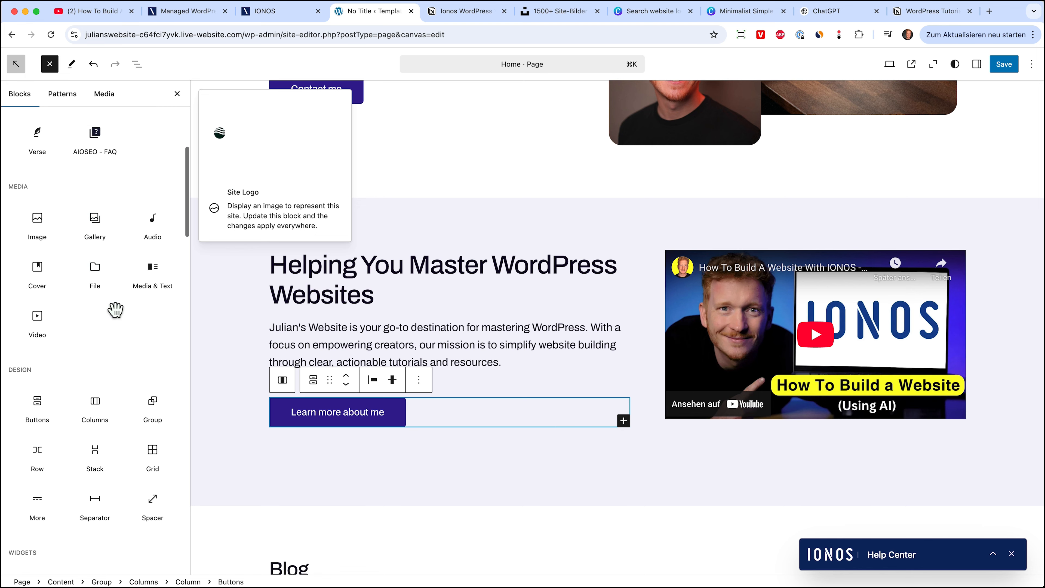
# Step: Insert the "Uncover a realm of opportunities." pattern from the About category between the About Us and Blog sections
pyautogui.click(62, 95)
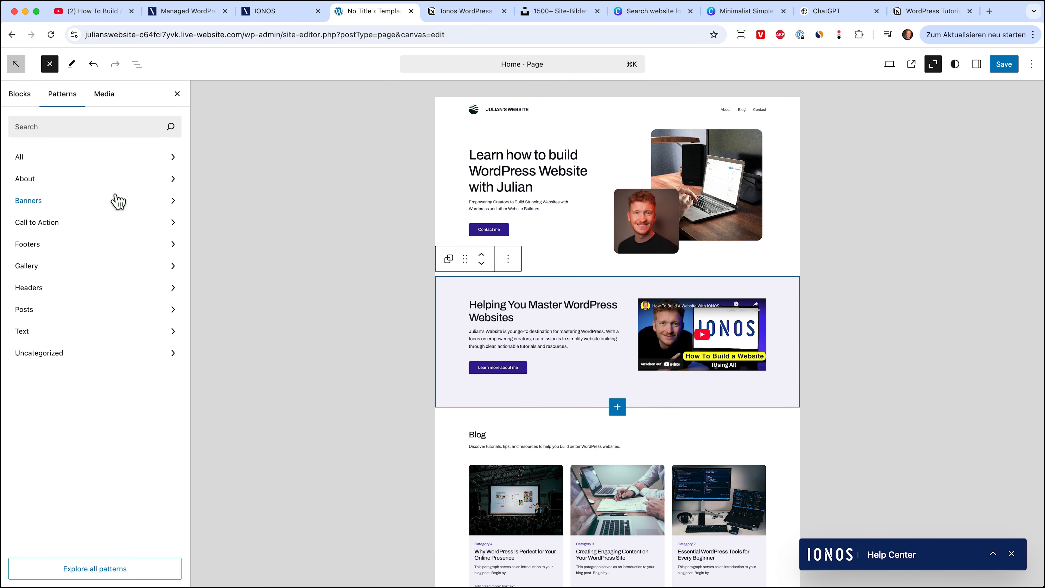
pyautogui.click(114, 180)
pyautogui.moveTo(255, 175); pyautogui.dragTo(613, 412)
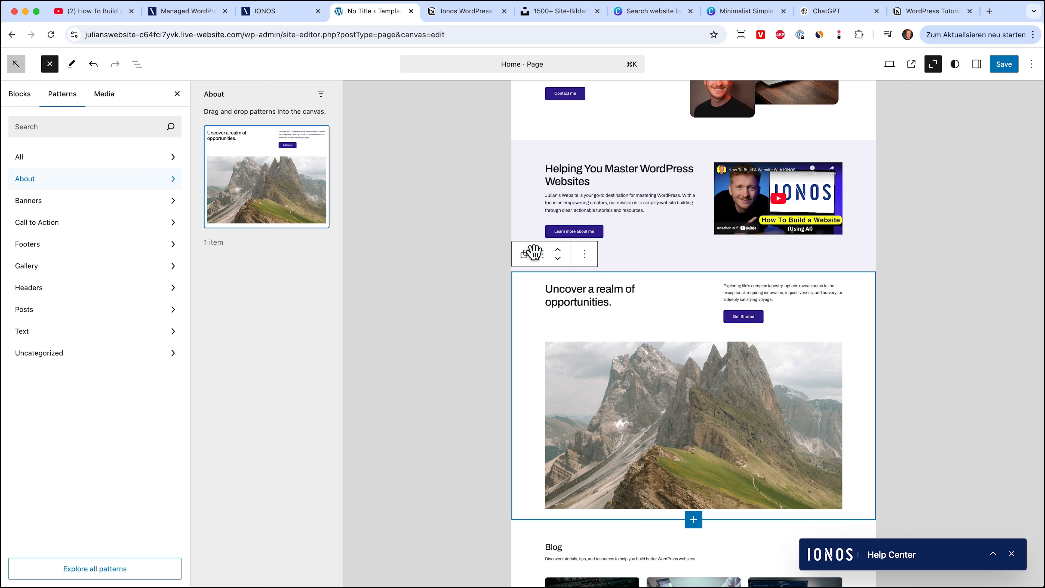
# Step: Check the Banners and Call to Action patterns and insert the Text pattern "This is a Large Default Heading Title" above the Blog section
pyautogui.click(76, 206)
pyautogui.click(108, 224)
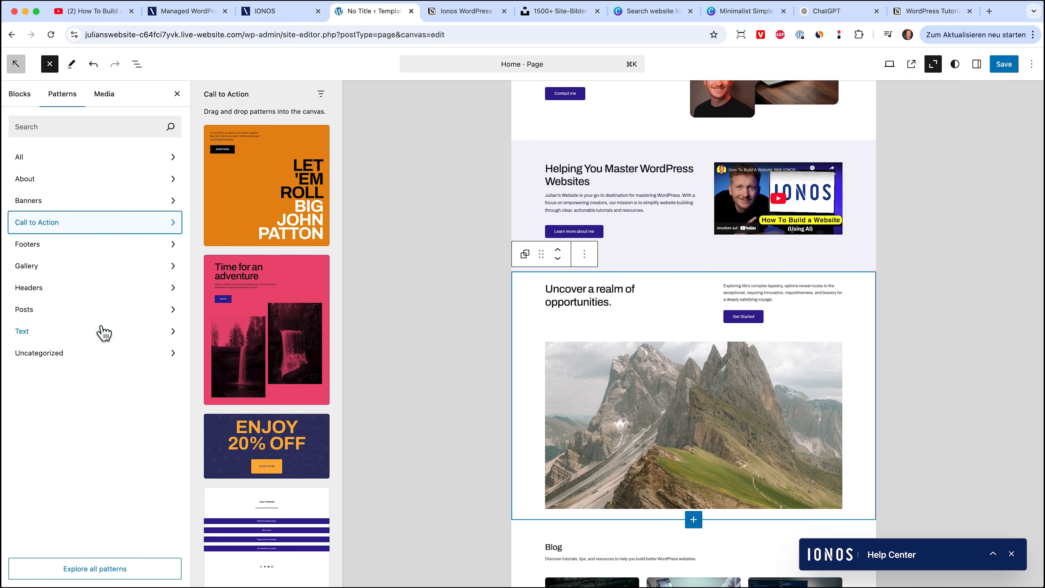
pyautogui.click(104, 332)
pyautogui.moveTo(239, 176); pyautogui.dragTo(641, 502)
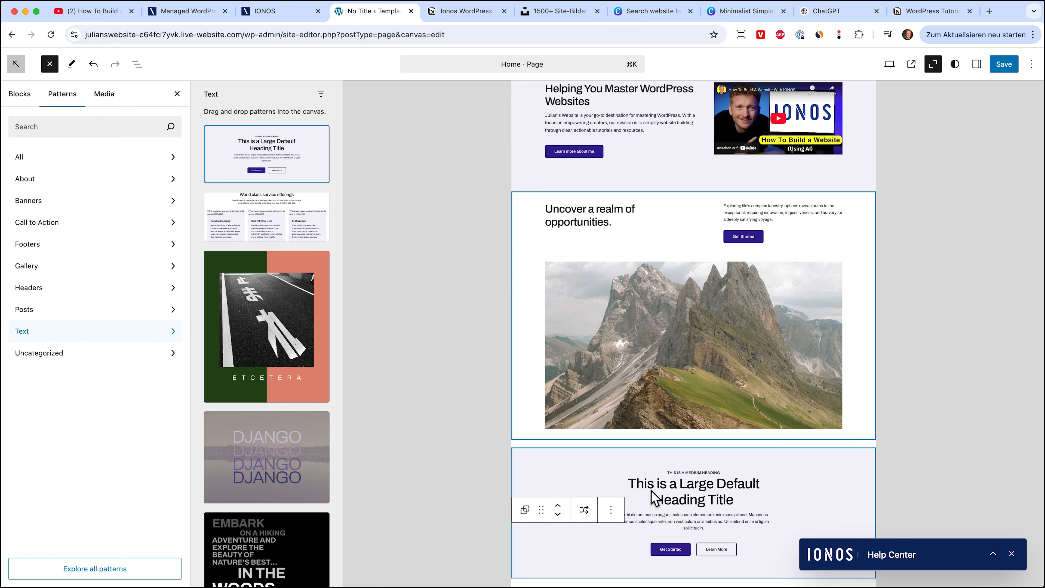
pyautogui.scroll(-3, 657, 486)
pyautogui.scroll(2, 653, 317)
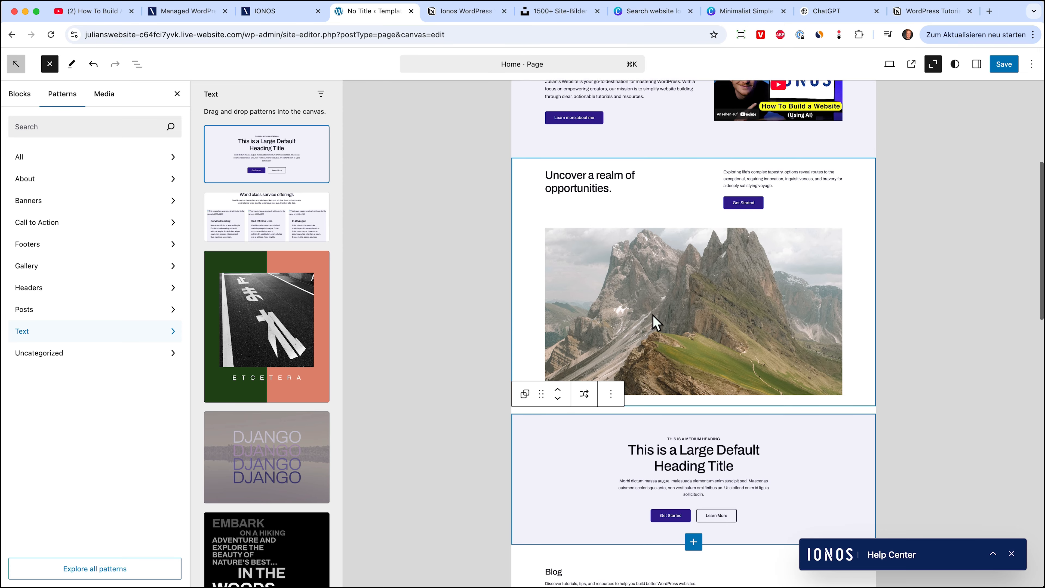
pyautogui.scroll(-2, 836, 434)
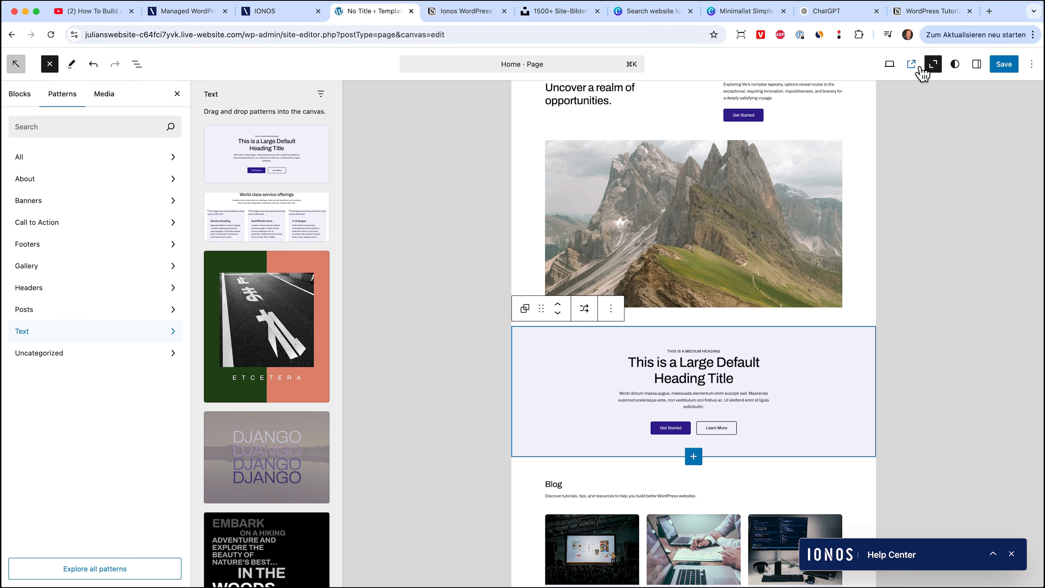
# Step: Leave the zoomed-out view, add a two-column Row group beneath the Large Default Heading section's buttons and put a Paragraph block in it
pyautogui.click(932, 65)
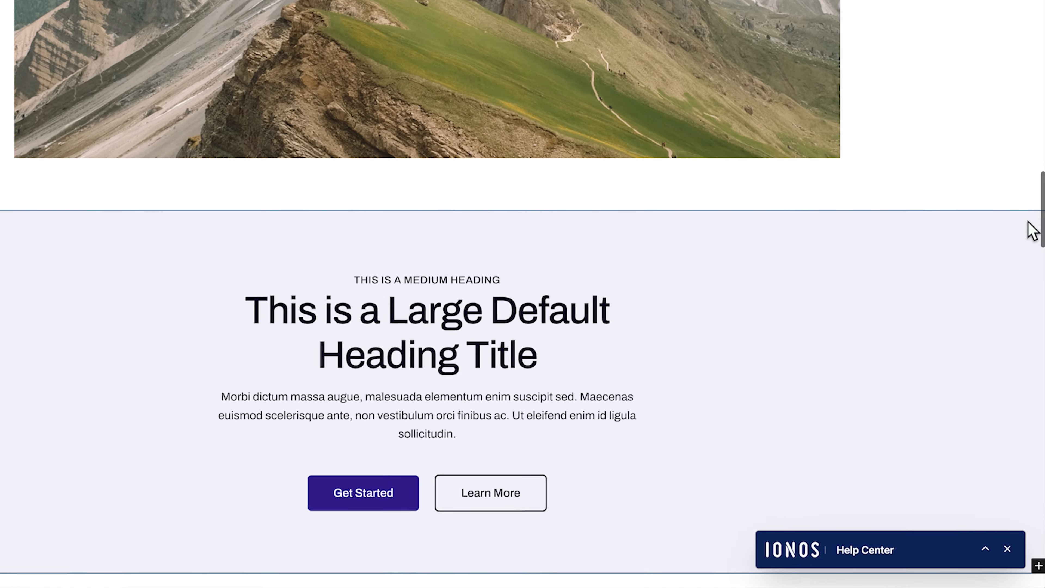
pyautogui.scroll(-2, 1008, 511)
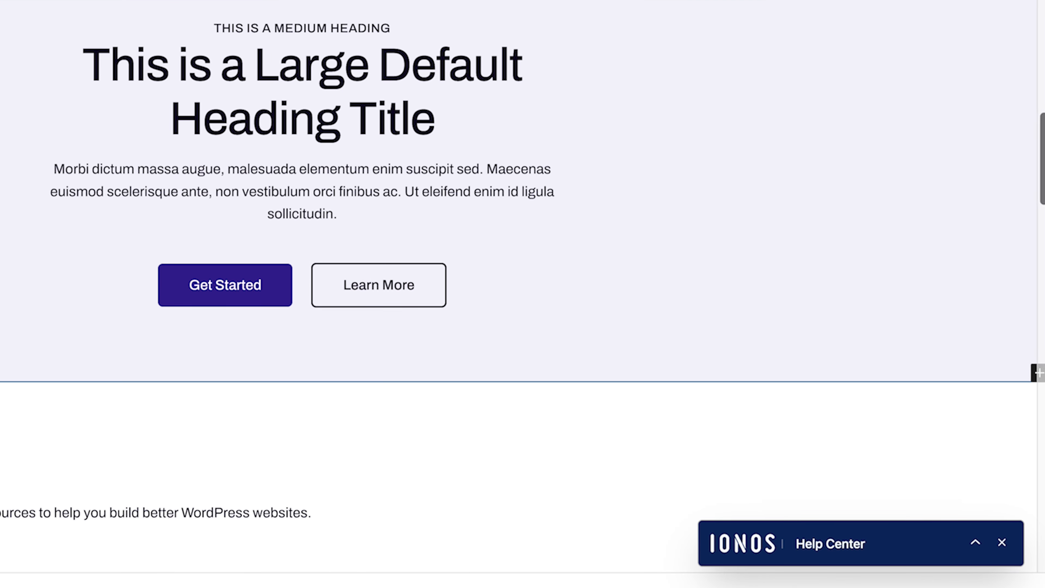
pyautogui.click(1037, 375)
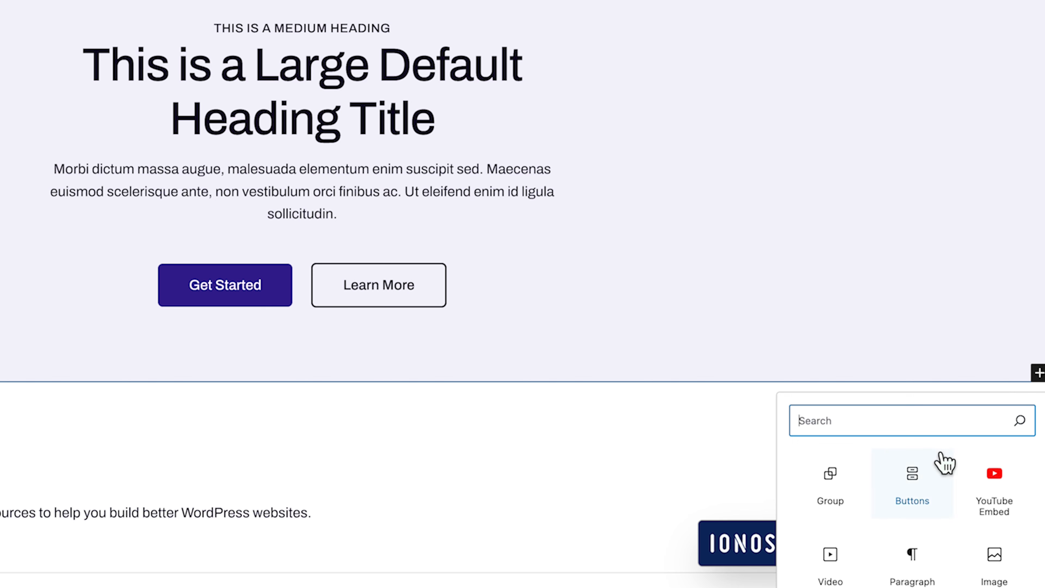
pyautogui.click(836, 449)
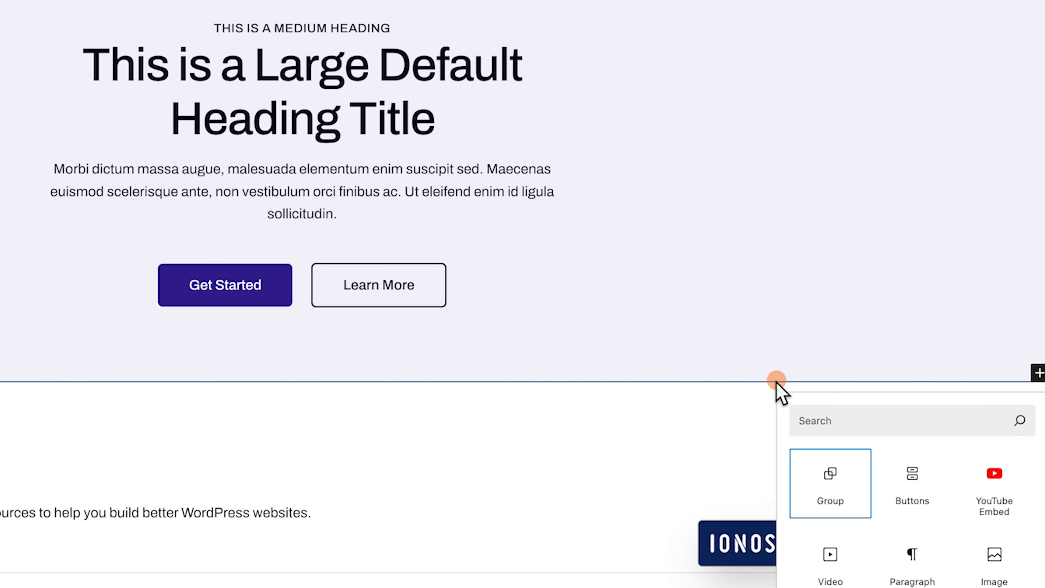
pyautogui.click(823, 469)
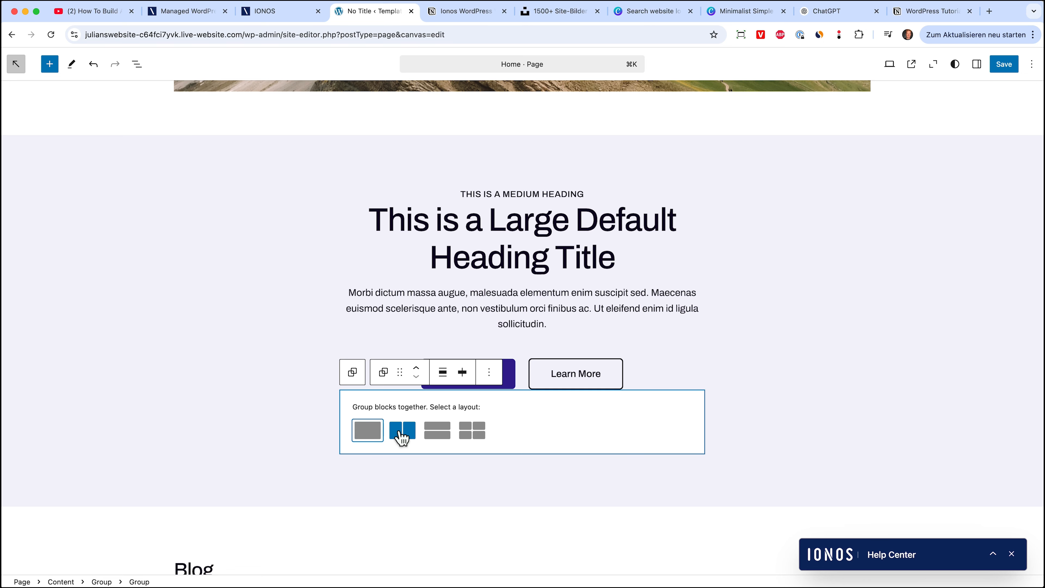
pyautogui.click(402, 432)
pyautogui.click(412, 408)
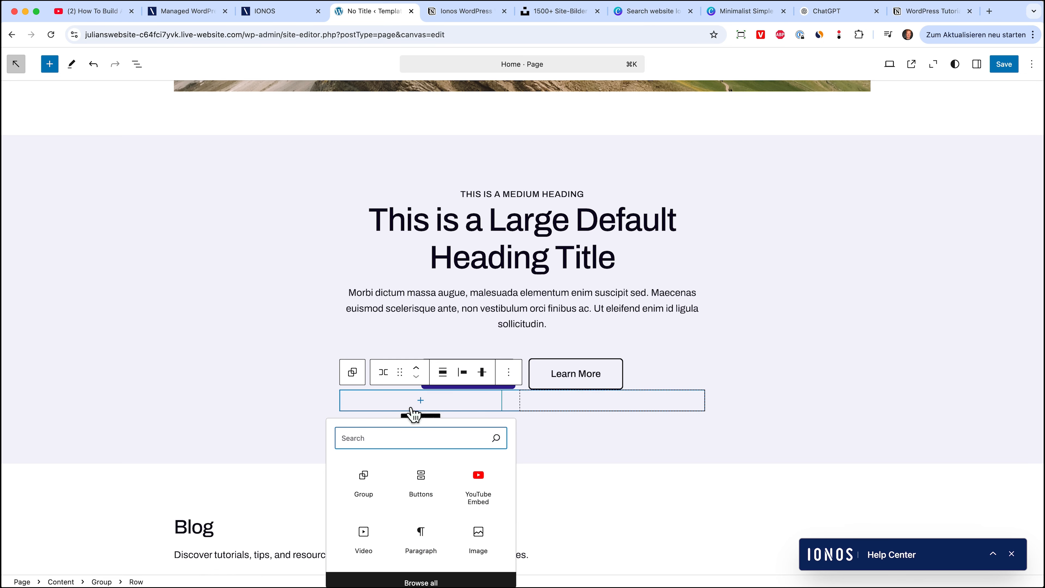
pyautogui.click(420, 535)
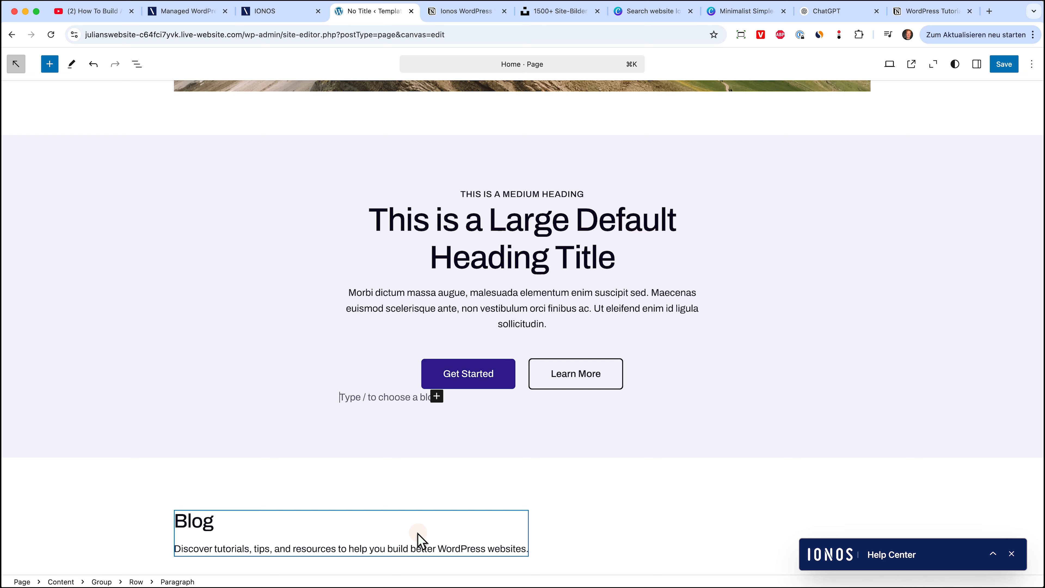
# Step: Undo the Row group and its Paragraph block beneath the Large Default Heading section's buttons and select the whole section
pyautogui.click(545, 402)
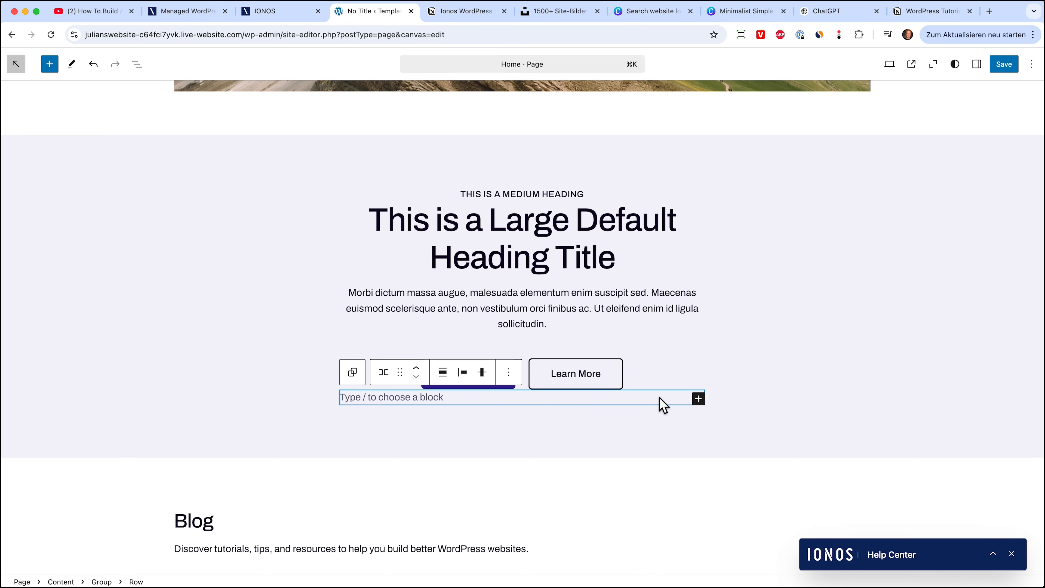
pyautogui.click(558, 400)
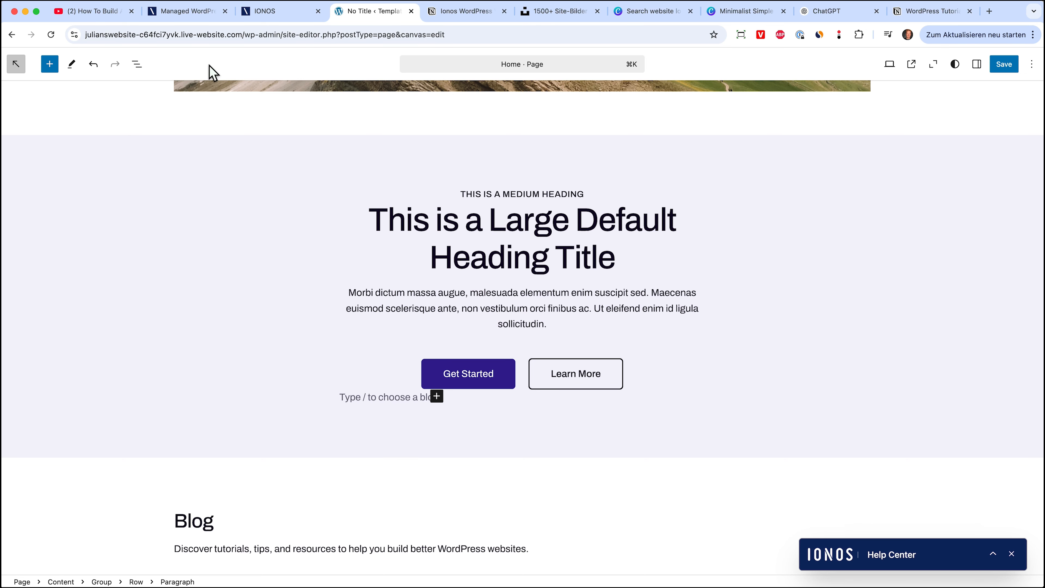
pyautogui.press('super+z')
pyautogui.click(922, 373)
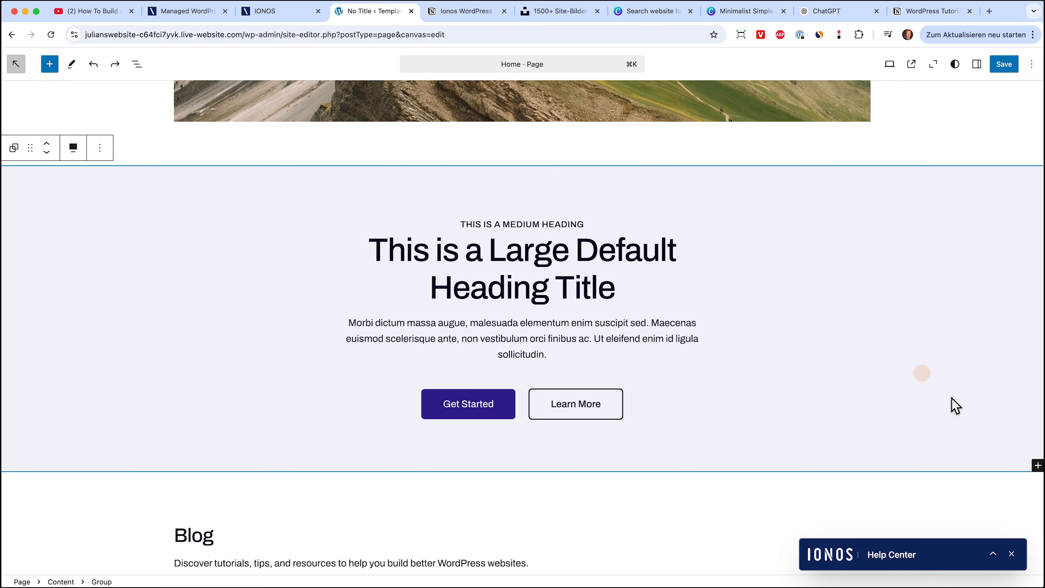
# Step: Browse all blocks available for the selected section, from the Text and Media categories down to Design and Widgets
pyautogui.click(1038, 465)
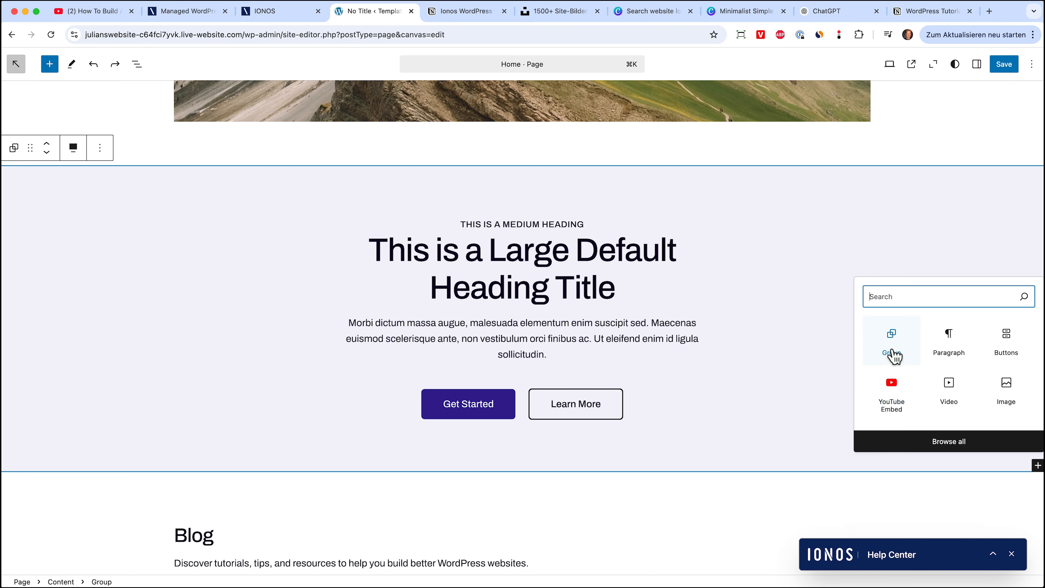
pyautogui.click(924, 442)
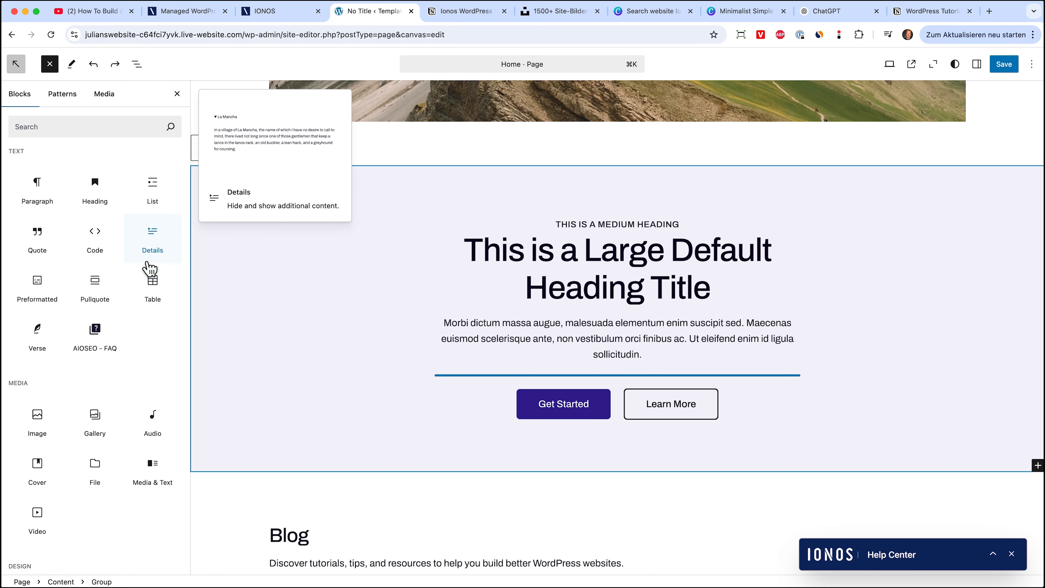
pyautogui.scroll(-5, 135, 350)
pyautogui.scroll(-5, 135, 350)
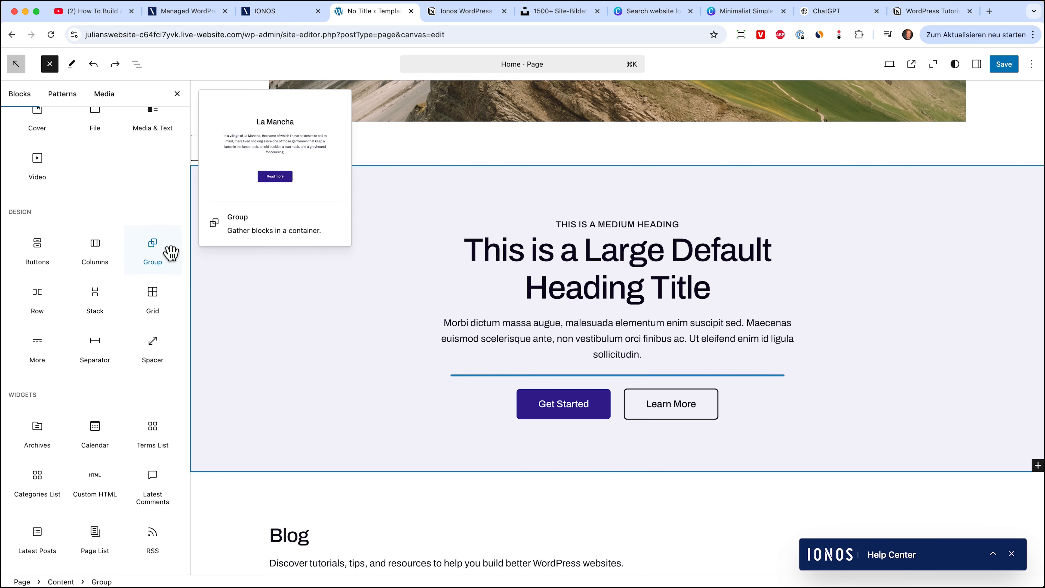
# Step: Examine the page structure in the List View, expanding the Intro and About Us groups with their nested columns, and close it
pyautogui.click(137, 64)
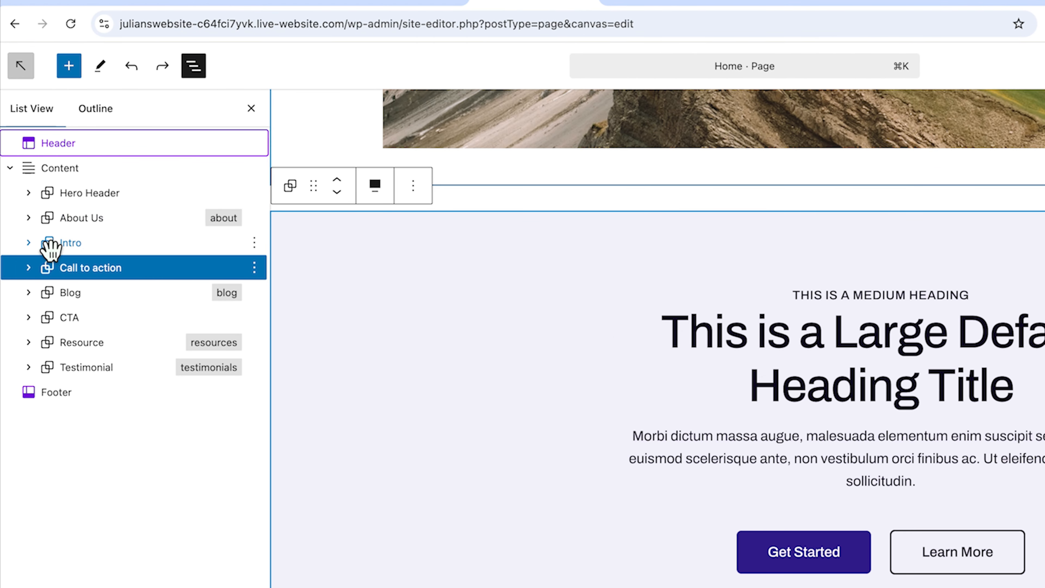
pyautogui.click(28, 242)
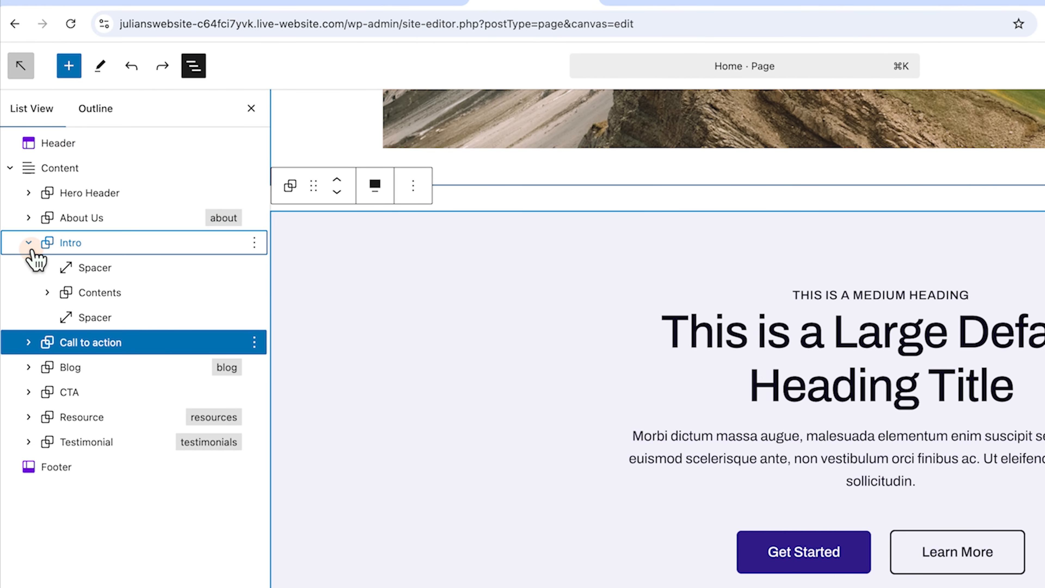
pyautogui.click(28, 218)
pyautogui.click(46, 243)
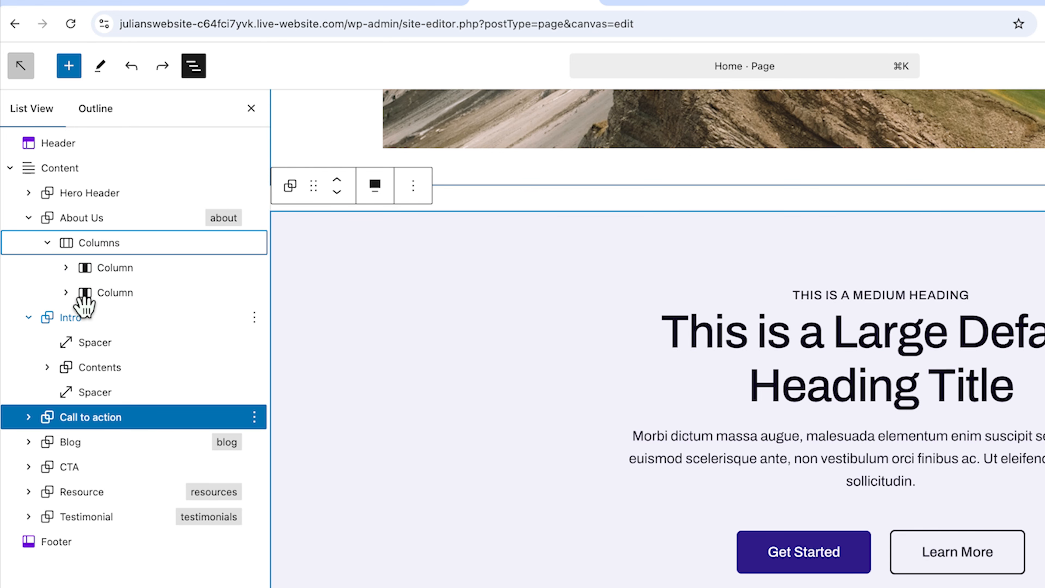
pyautogui.click(29, 218)
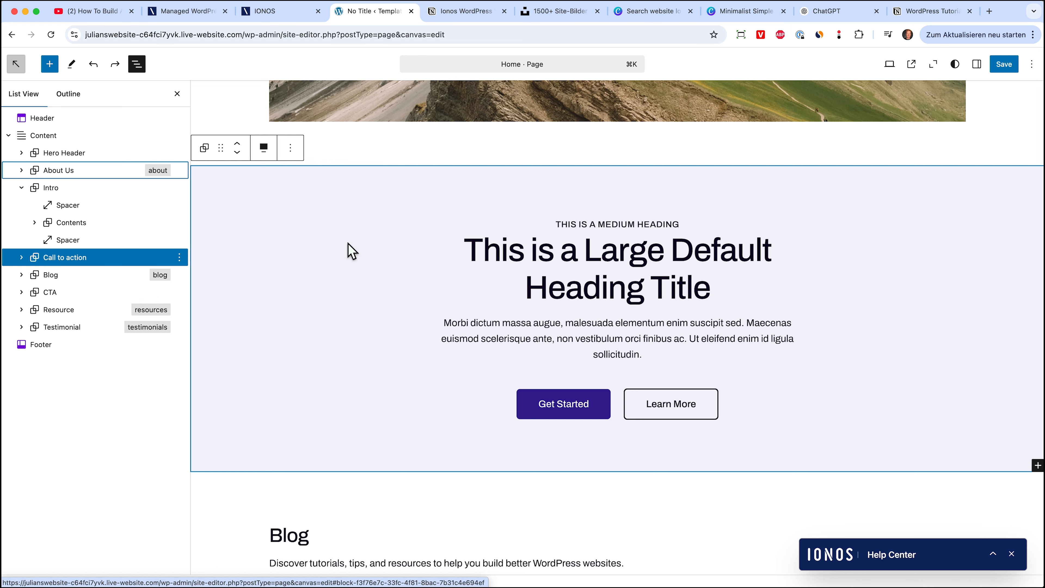
pyautogui.click(178, 94)
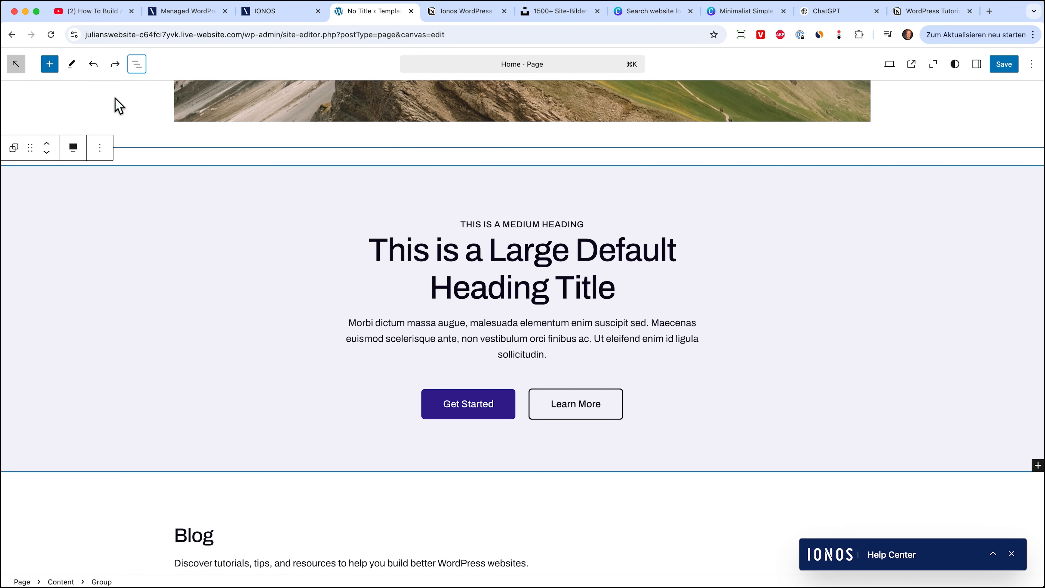
# Step: Look through the pattern library's About and Banners categories for further sections
pyautogui.click(578, 458)
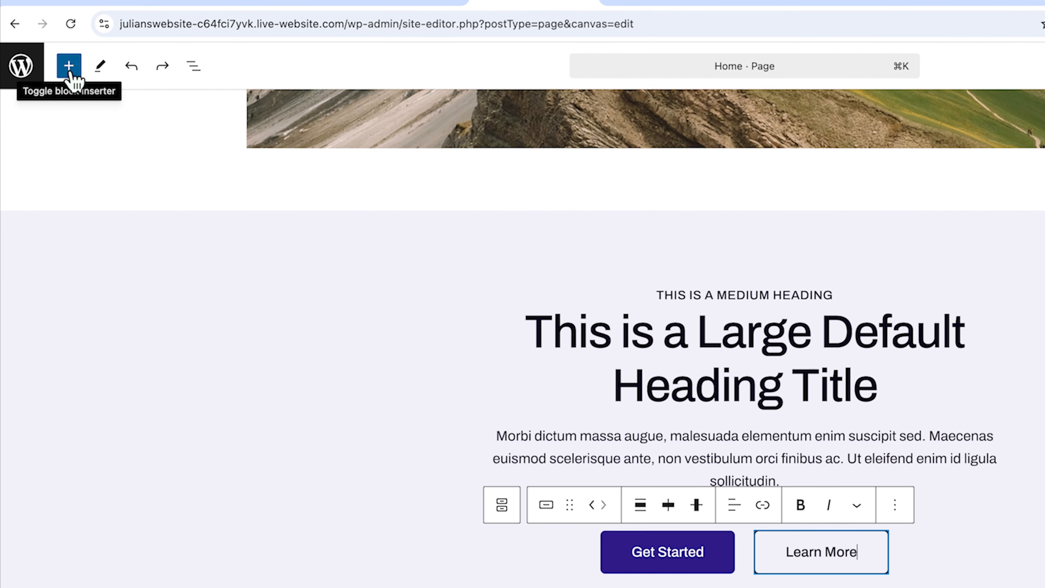
pyautogui.click(69, 67)
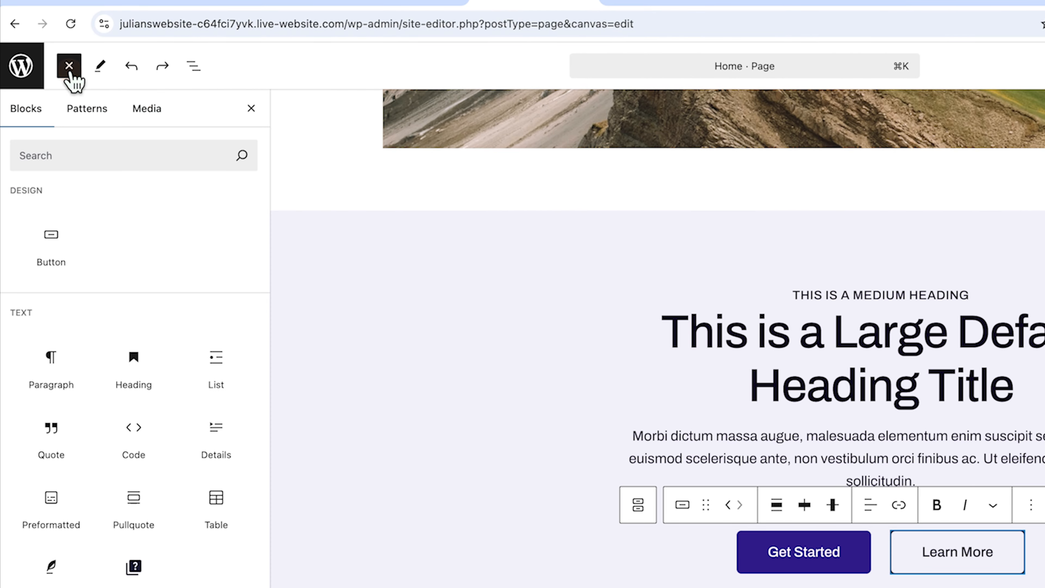
pyautogui.click(93, 111)
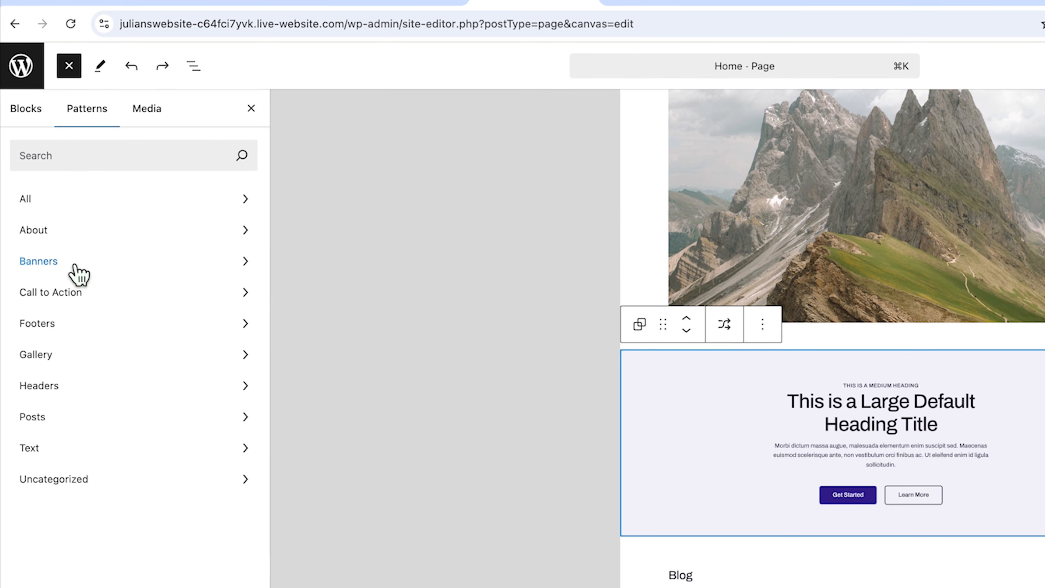
pyautogui.click(98, 231)
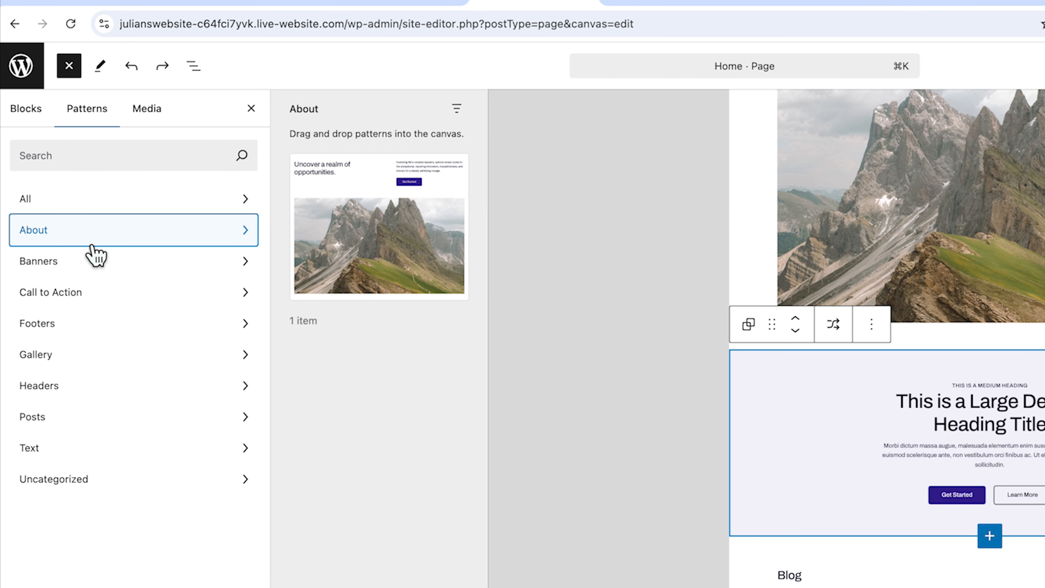
pyautogui.click(97, 261)
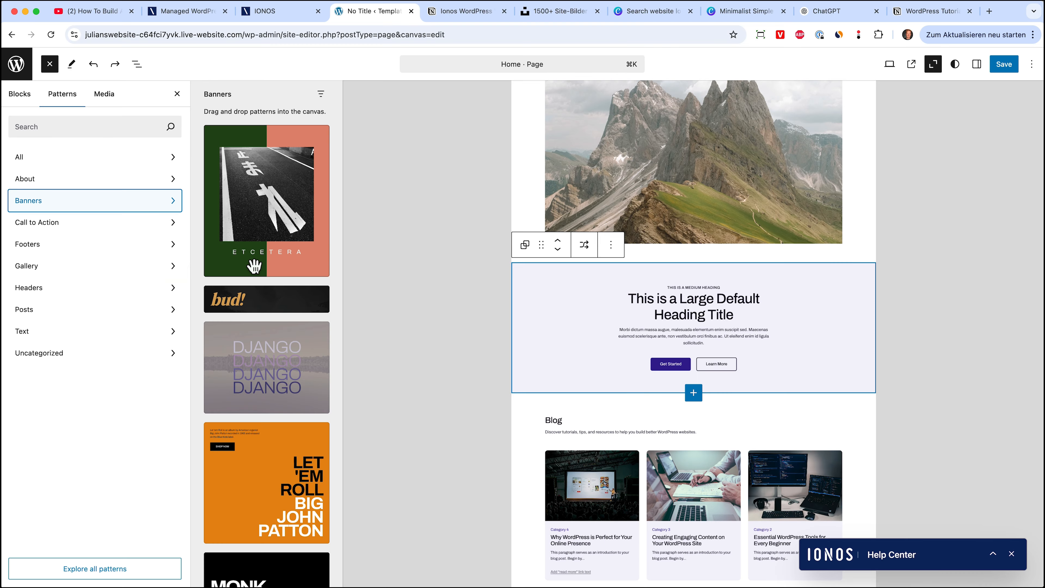
pyautogui.scroll(-7, 255, 267)
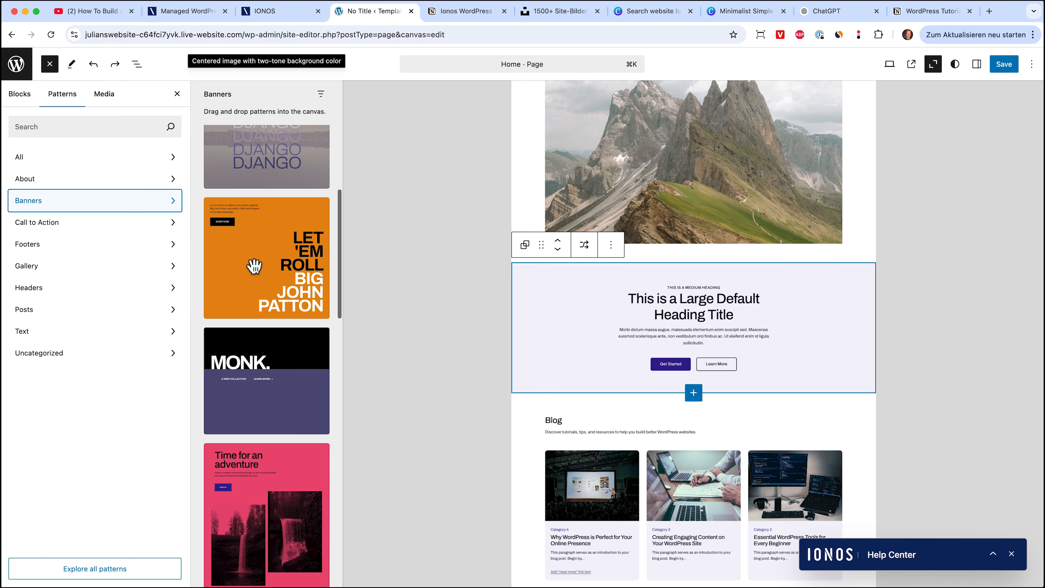
pyautogui.scroll(-17, 254, 268)
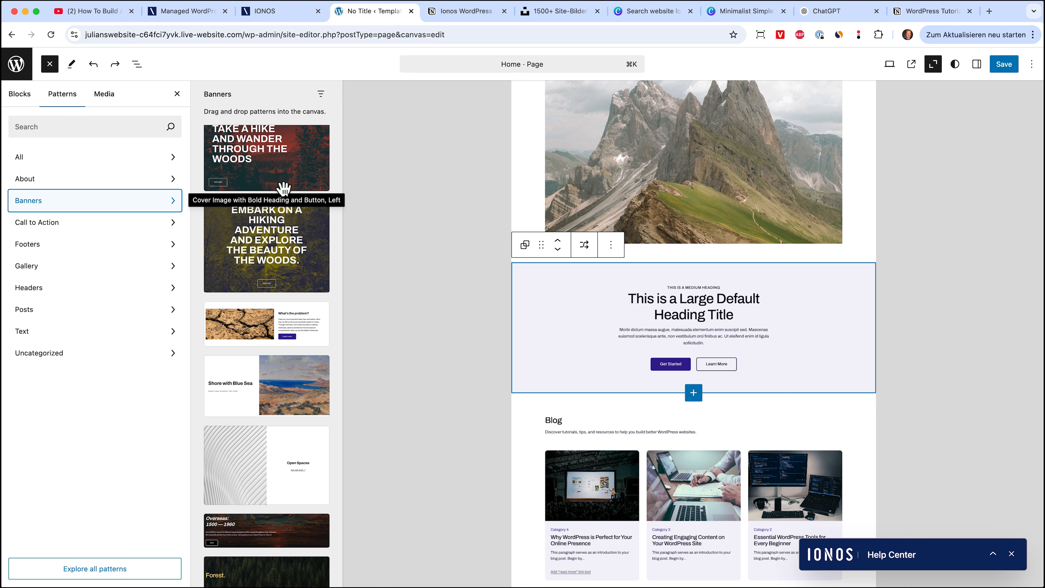
# Step: Save the changes to the Home page and site and close the pattern library
pyautogui.click(1015, 116)
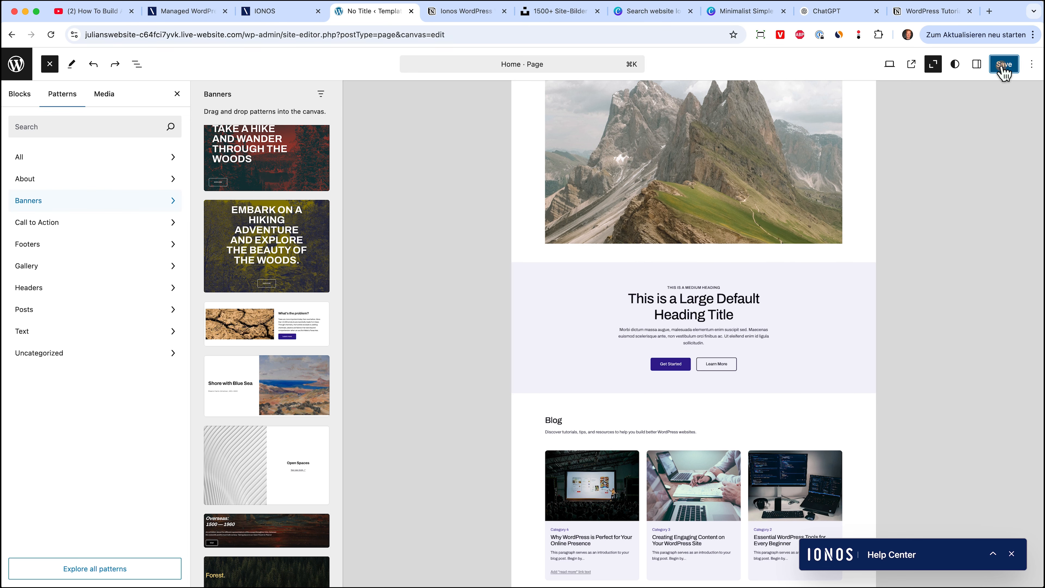
pyautogui.click(1004, 66)
pyautogui.click(990, 71)
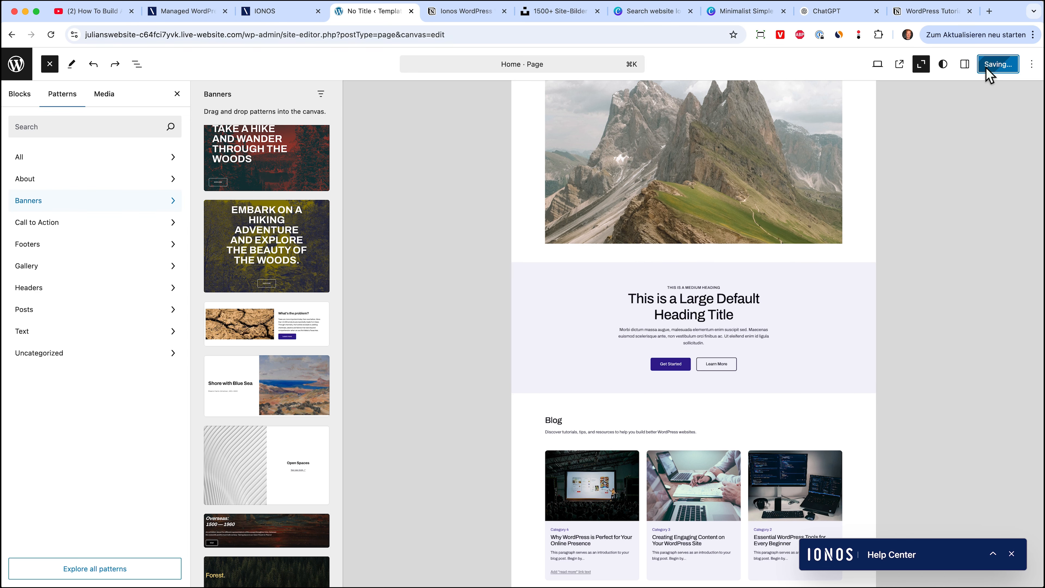
pyautogui.scroll(10, 719, 264)
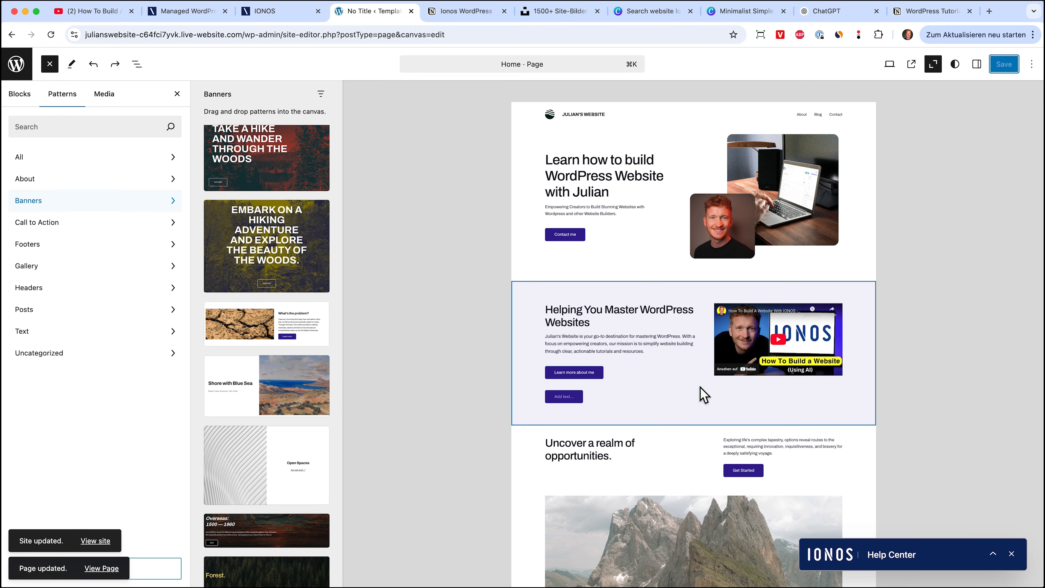
pyautogui.click(50, 64)
pyautogui.click(412, 124)
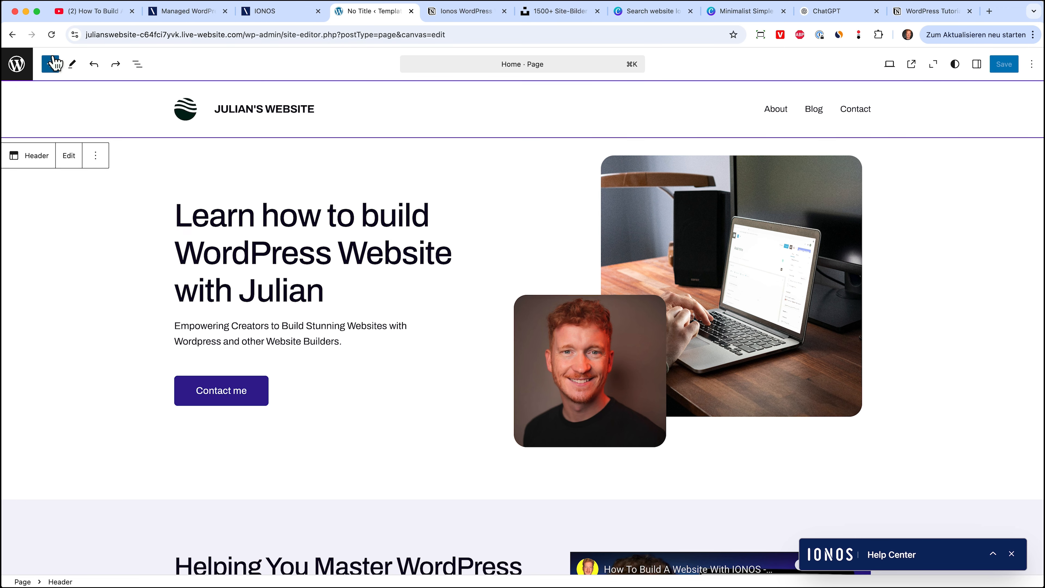
# Step: Return to the WordPress dashboard, visit the site and open the Home page in the page editor
pyautogui.click(17, 64)
pyautogui.click(19, 63)
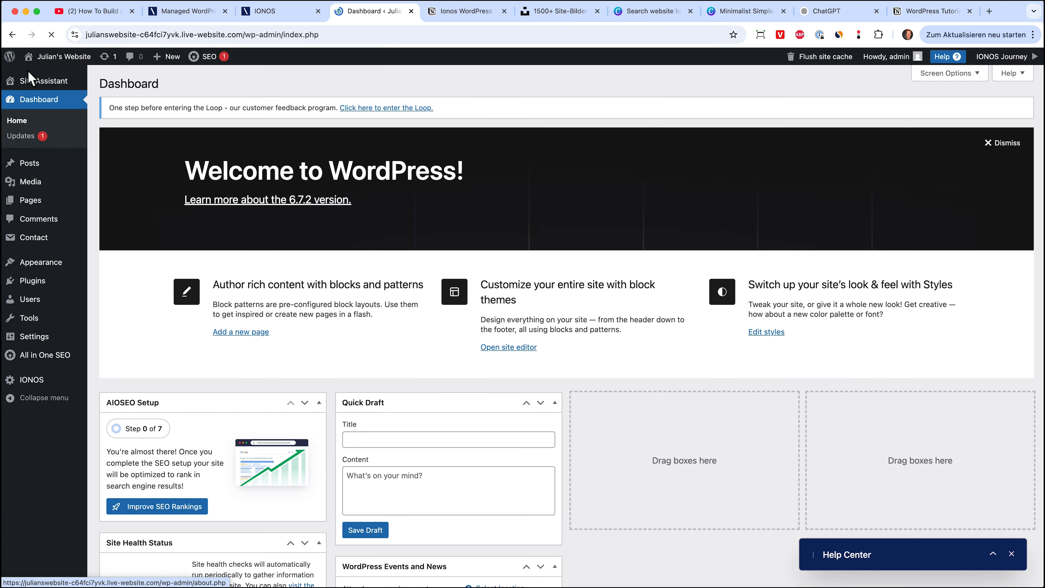
pyautogui.moveTo(83, 66)
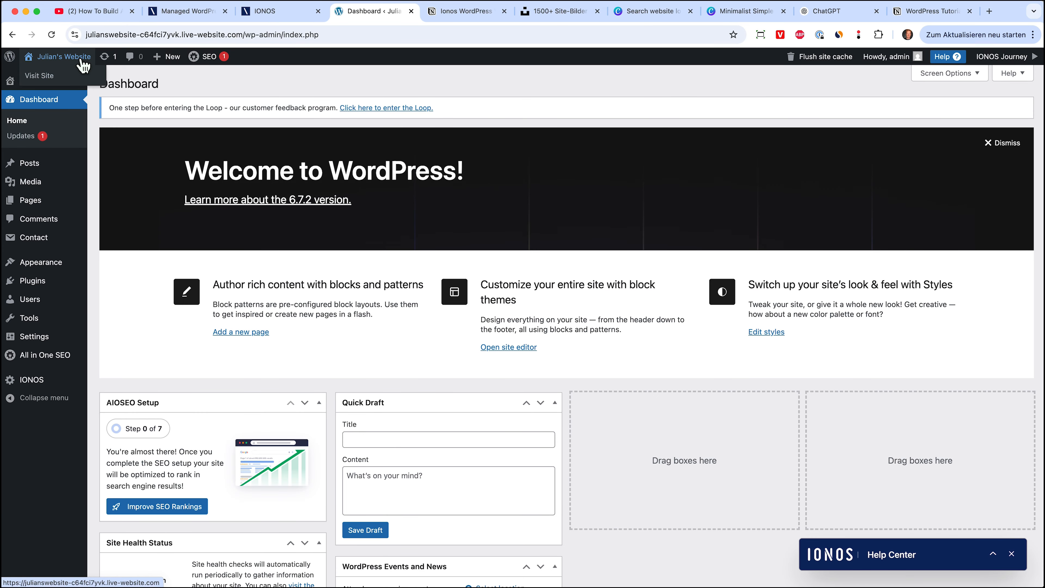
pyautogui.click(41, 78)
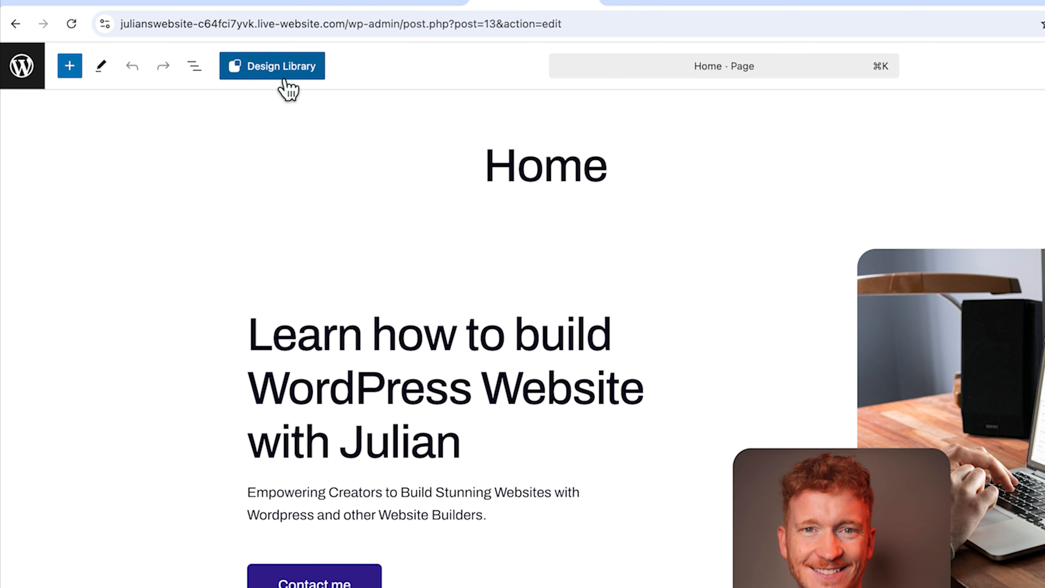
# Step: Open the IONOS Design Library for the Home page and look through all of its designs
pyautogui.click(297, 71)
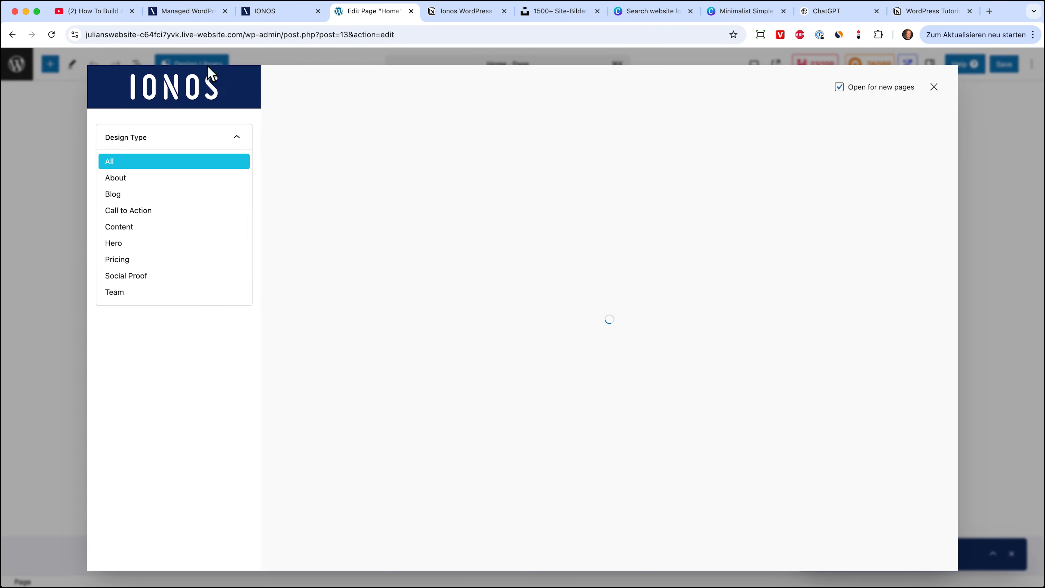
pyautogui.scroll(-5, 512, 305)
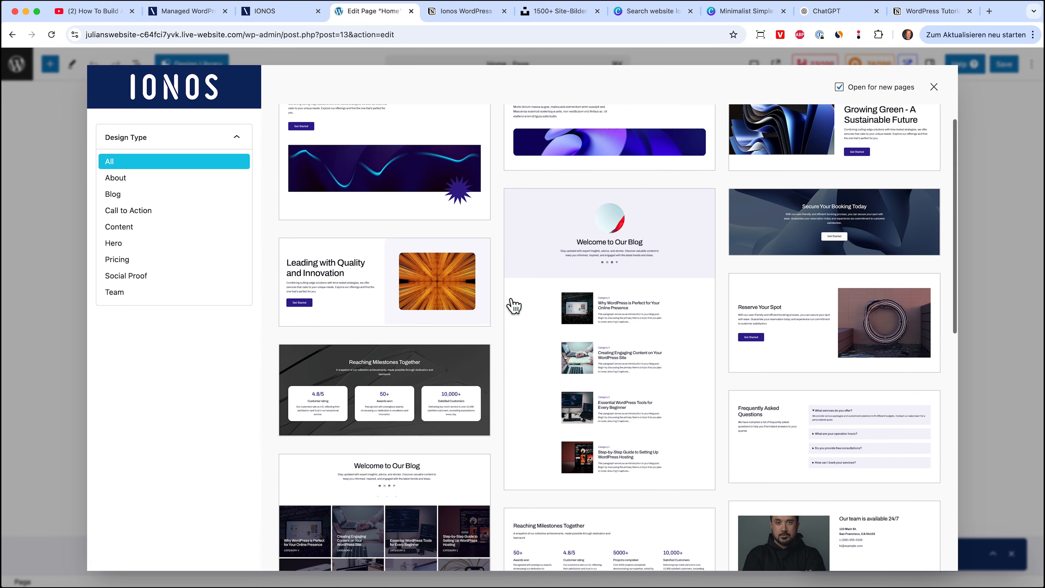
pyautogui.scroll(-15, 513, 305)
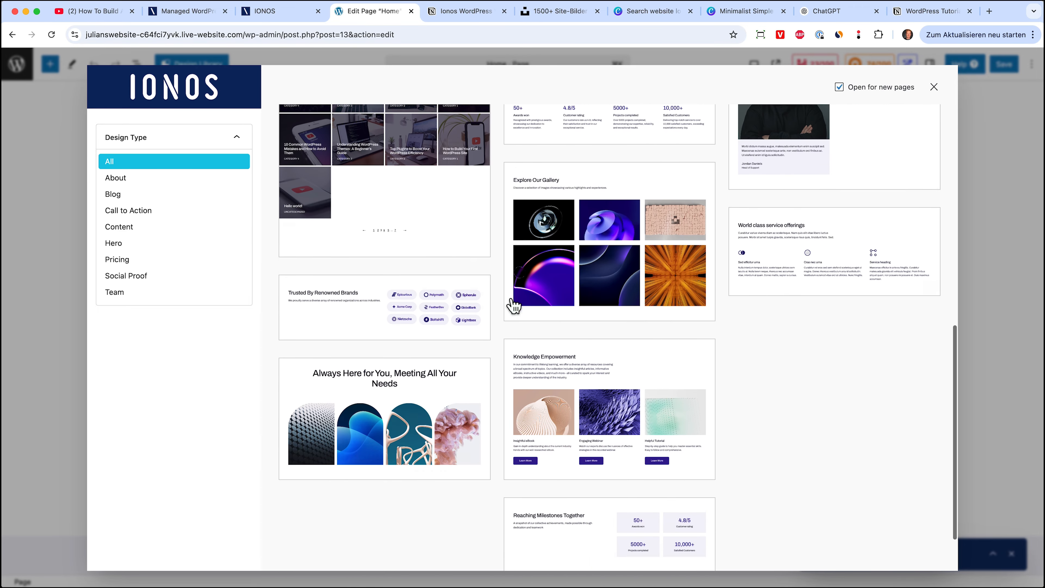
pyautogui.scroll(-5, 513, 305)
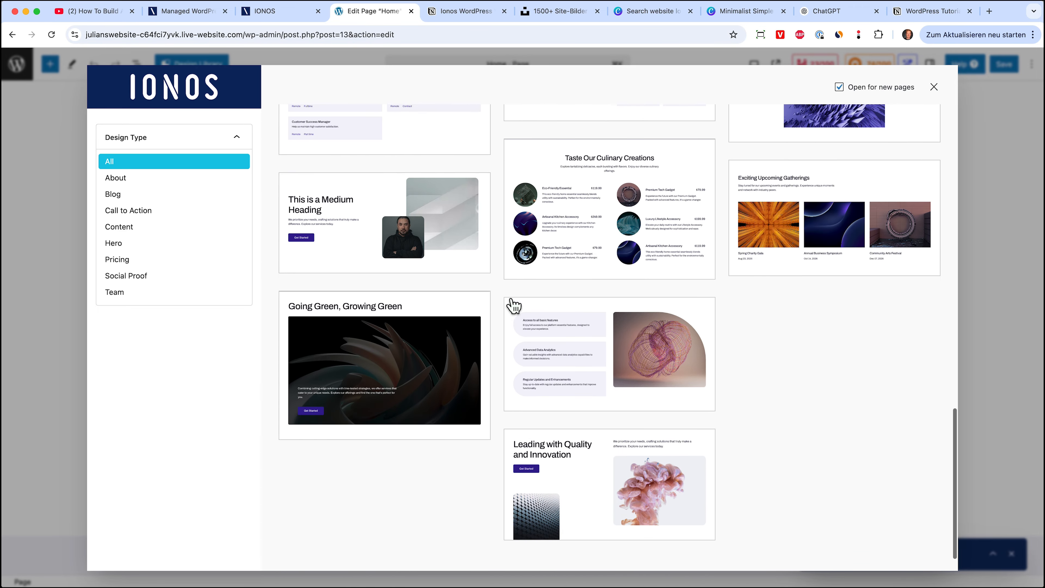
# Step: Examine the Design Library's About, Blog and Call to Action designs and go back to the About type
pyautogui.click(156, 179)
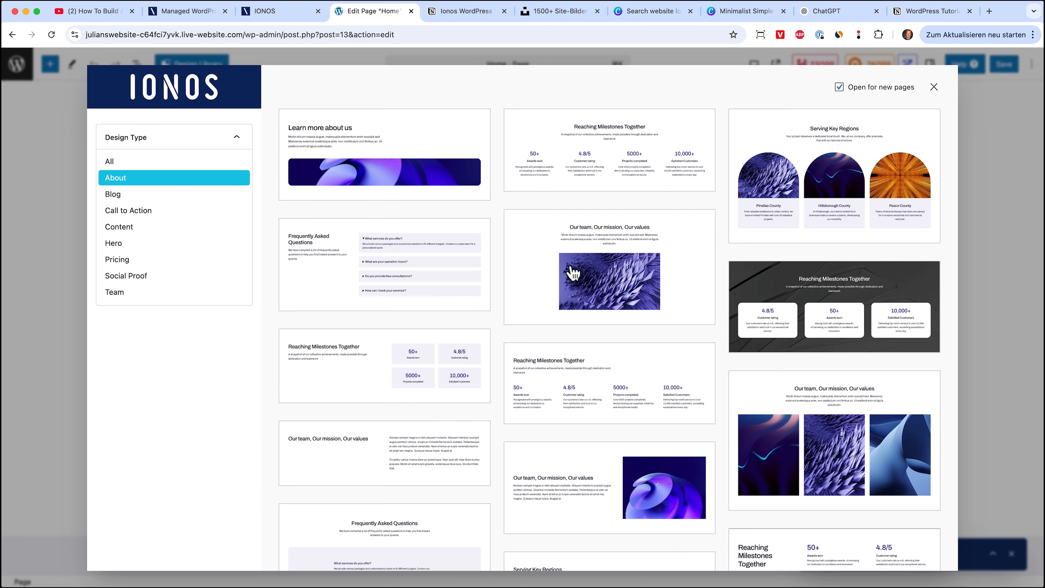
pyautogui.scroll(-8, 573, 273)
pyautogui.scroll(-10, 573, 272)
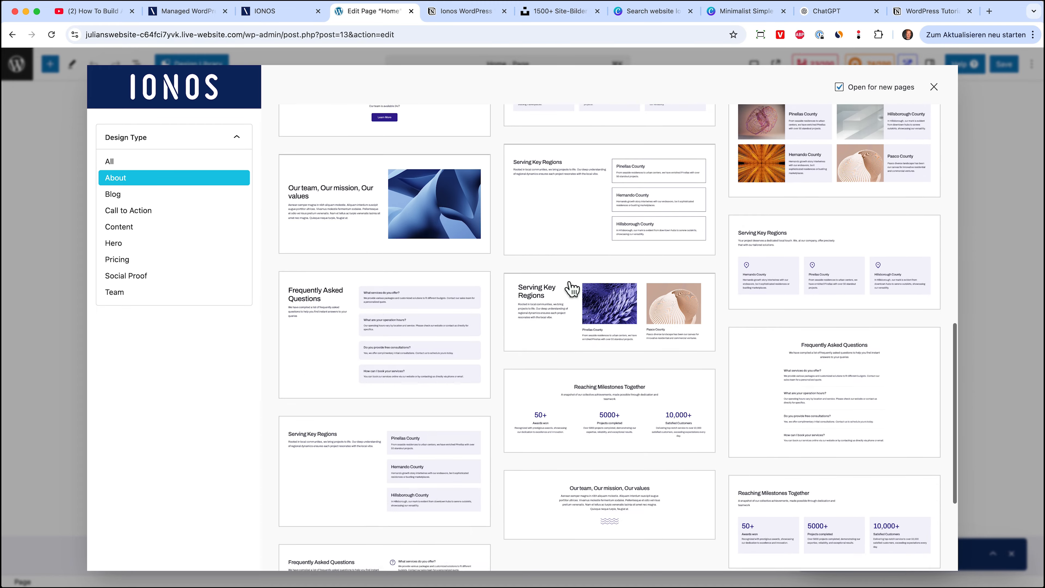
pyautogui.scroll(-5, 570, 424)
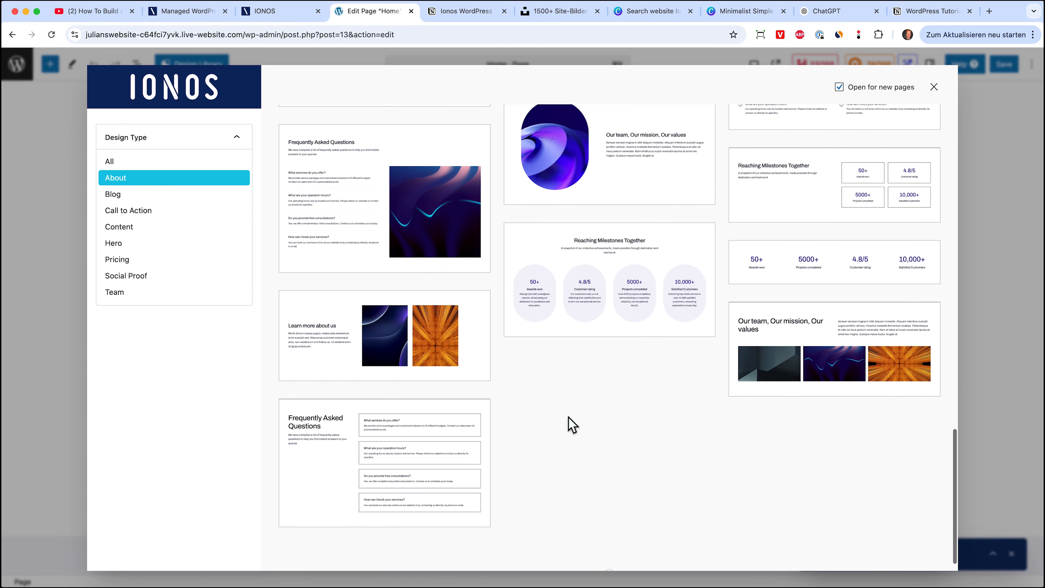
pyautogui.click(170, 197)
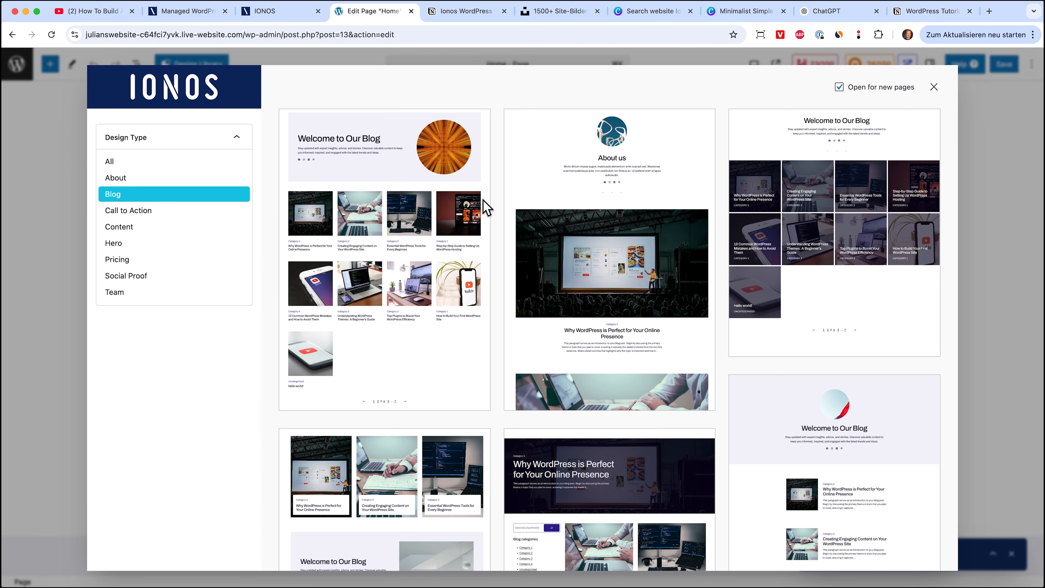
pyautogui.click(190, 215)
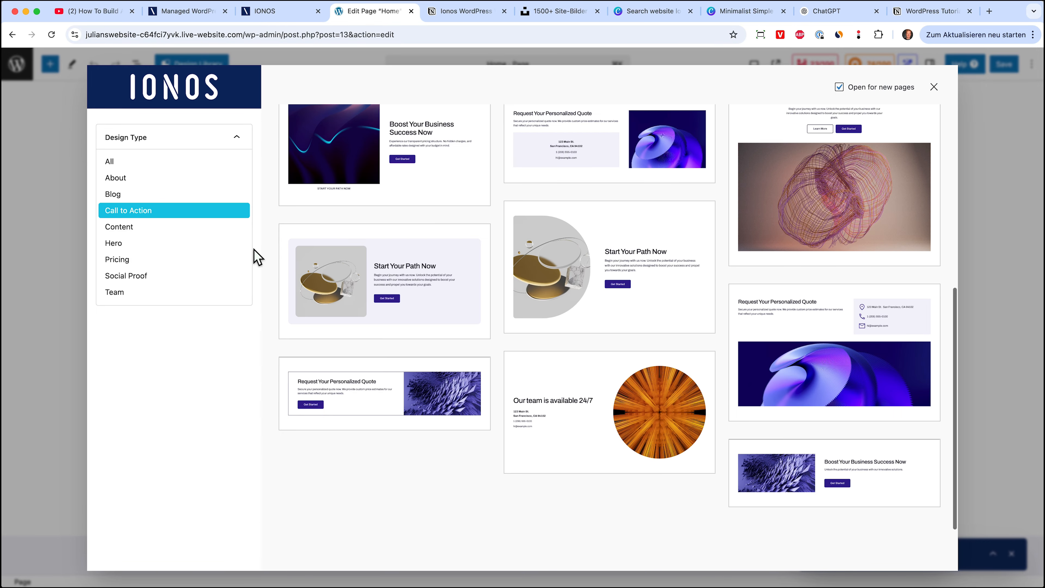
pyautogui.click(153, 183)
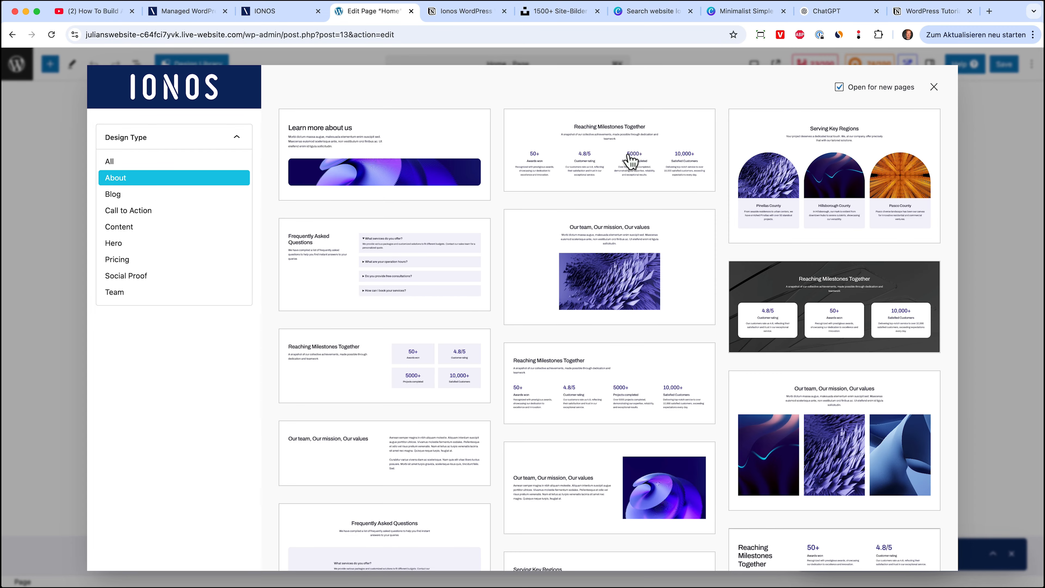
# Step: Insert the centred "Reaching Milestones Together" design into the Home page and move it up above the "Learn WordPress: A Beginner's" section
pyautogui.click(631, 160)
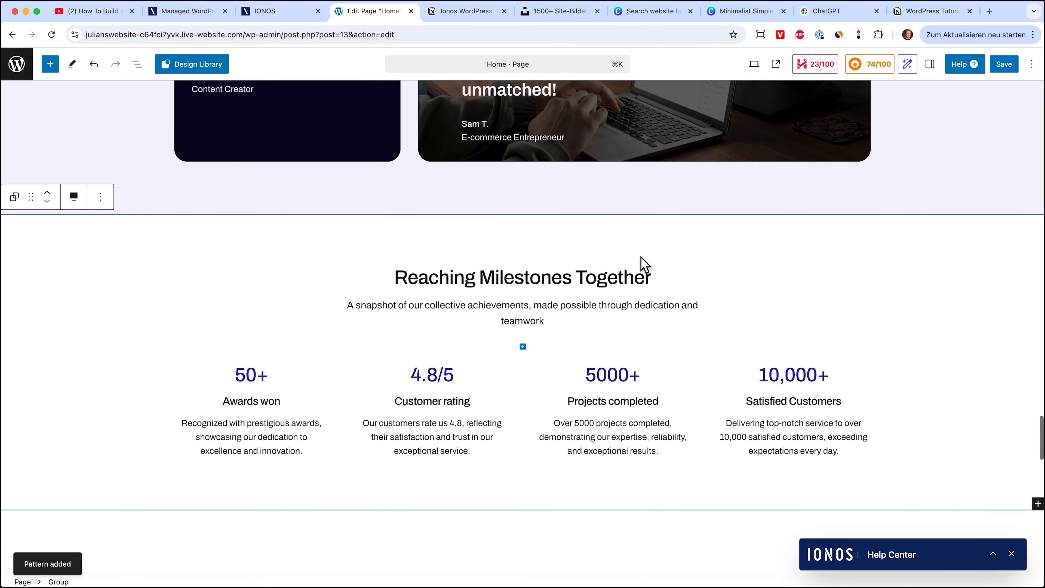
pyautogui.scroll(2, 641, 257)
pyautogui.scroll(-2, 679, 372)
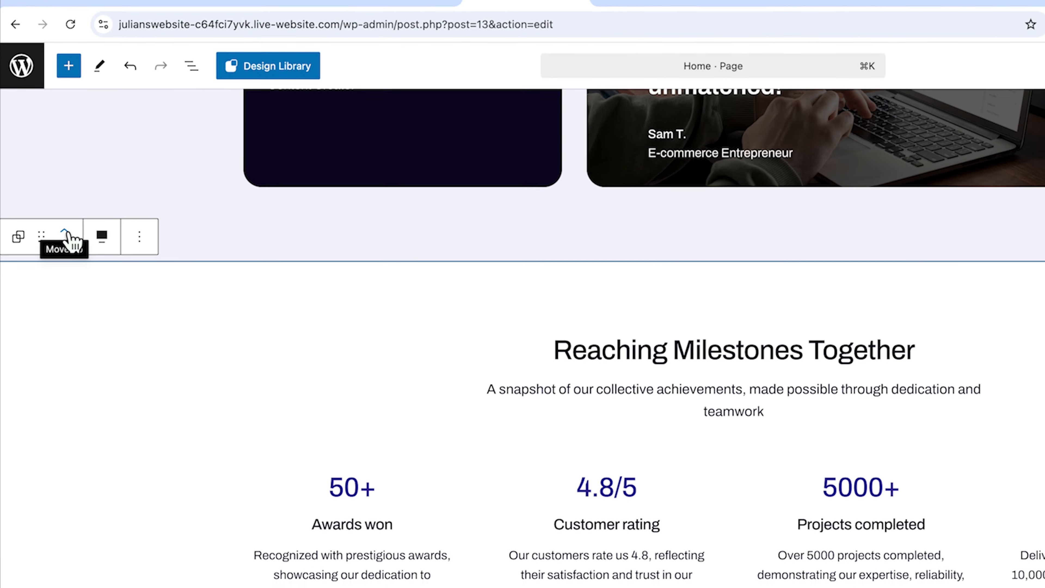
pyautogui.click(66, 235)
pyautogui.click(1023, 140)
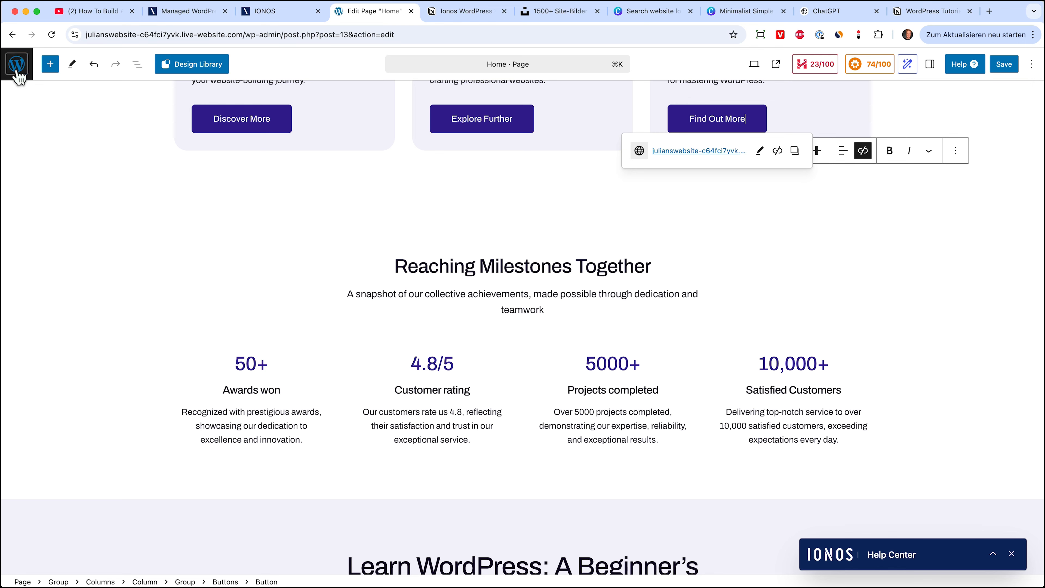
# Step: Leave the page editor and deactivate the All in One SEO plugin among the installed plugins, submitting the feedback form
pyautogui.click(16, 71)
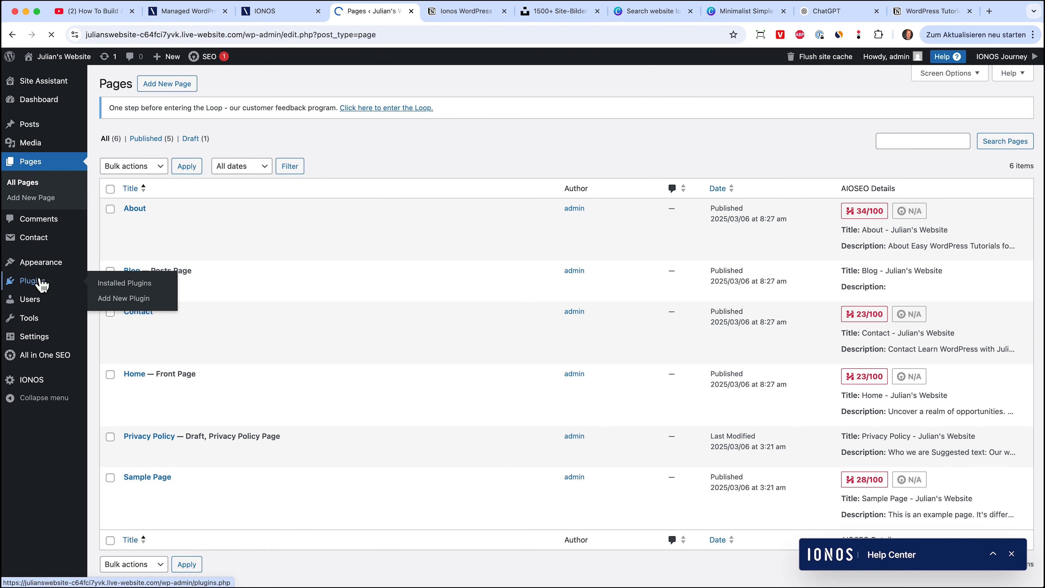
pyautogui.click(41, 283)
pyautogui.click(152, 237)
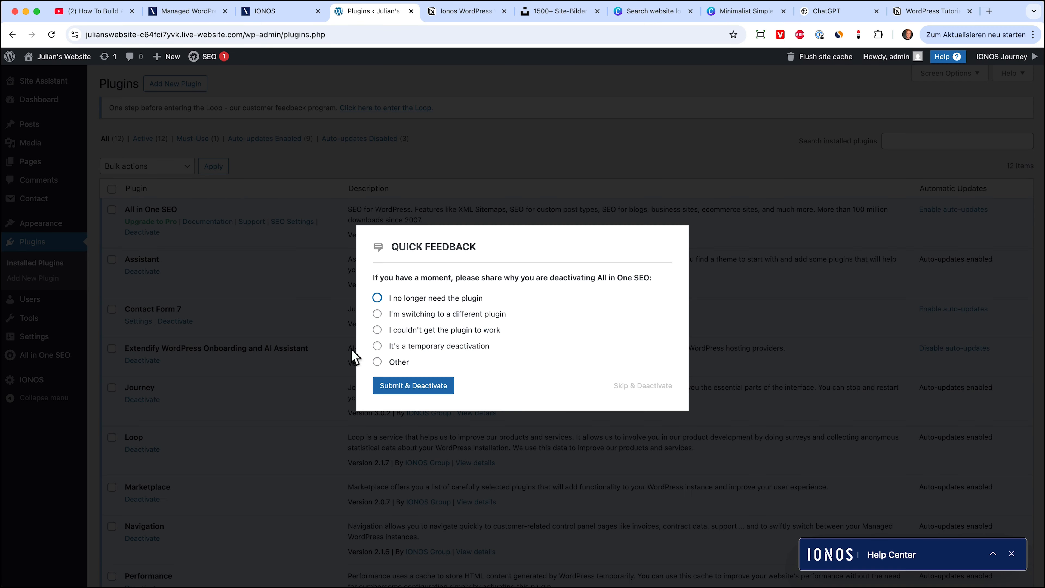
pyautogui.click(415, 387)
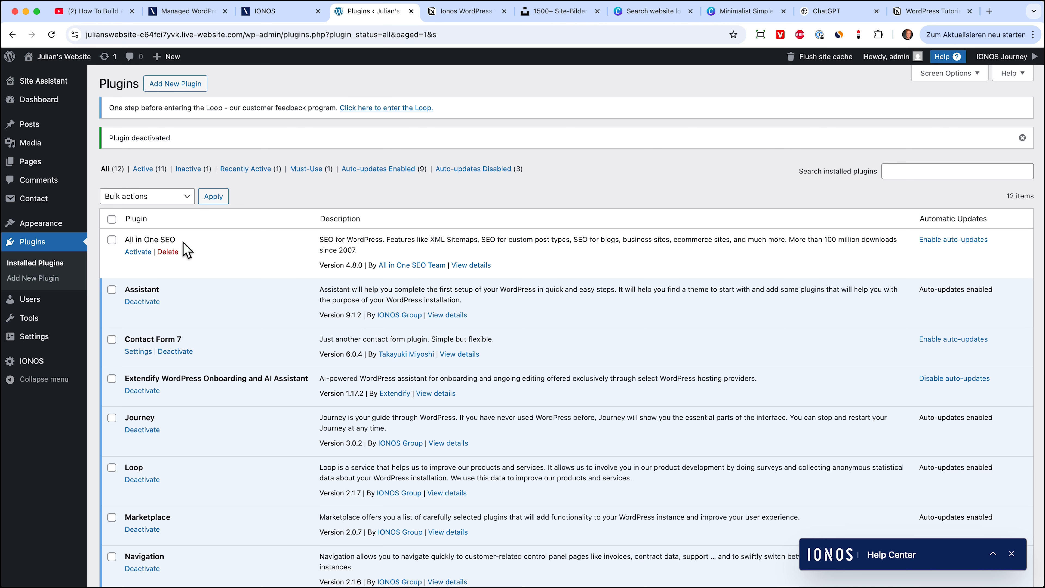
# Step: Reopen the Home page in the page editor and switch to the zoomed-out view of its sections
pyautogui.moveTo(64, 62)
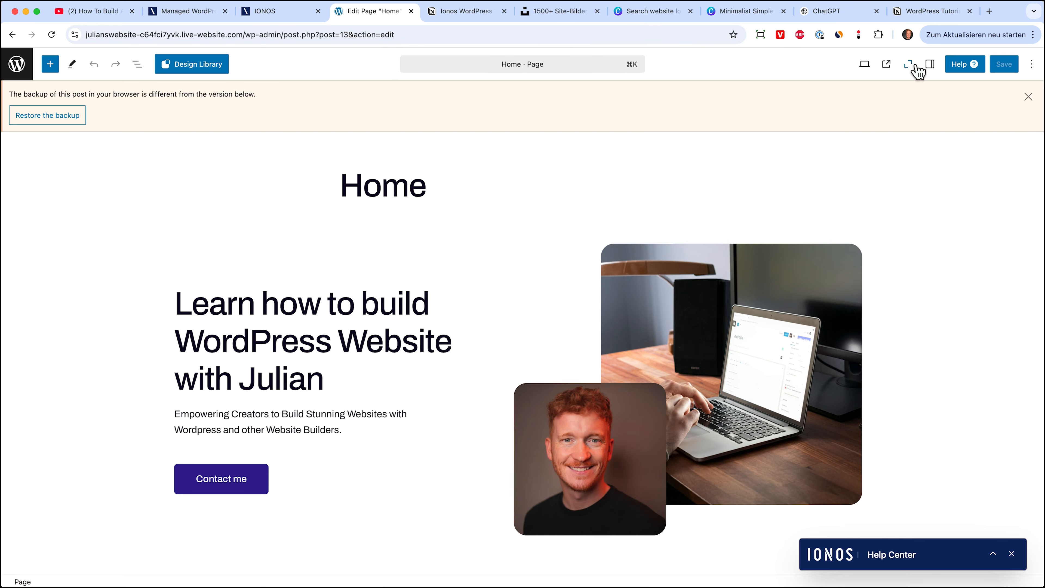
pyautogui.click(911, 66)
pyautogui.scroll(-4, 695, 333)
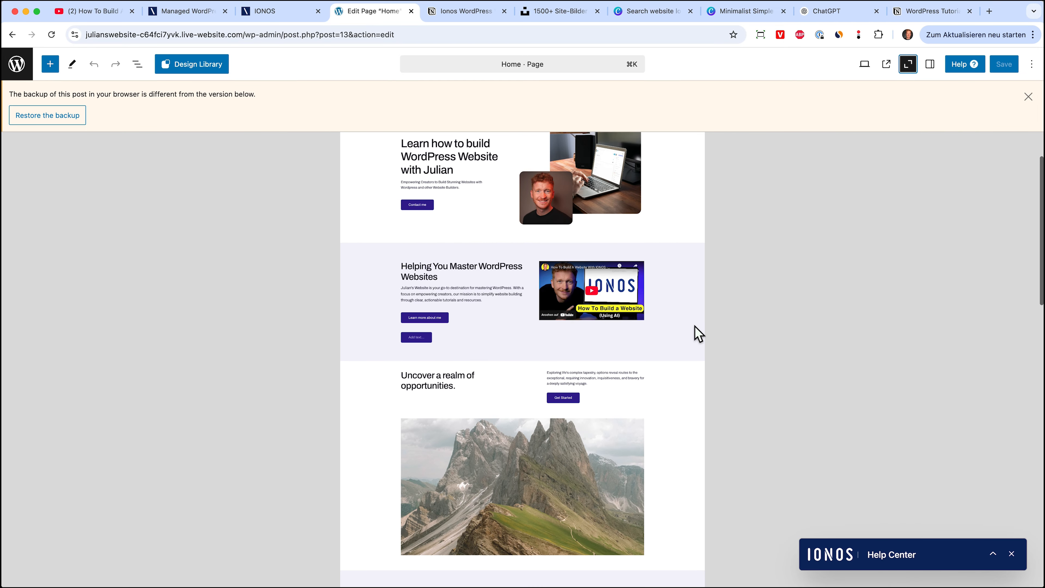
# Step: Move the "Helping You Master WordPress Websites" section below the "Uncover a realm of opportunities" section and back up again
pyautogui.click(624, 249)
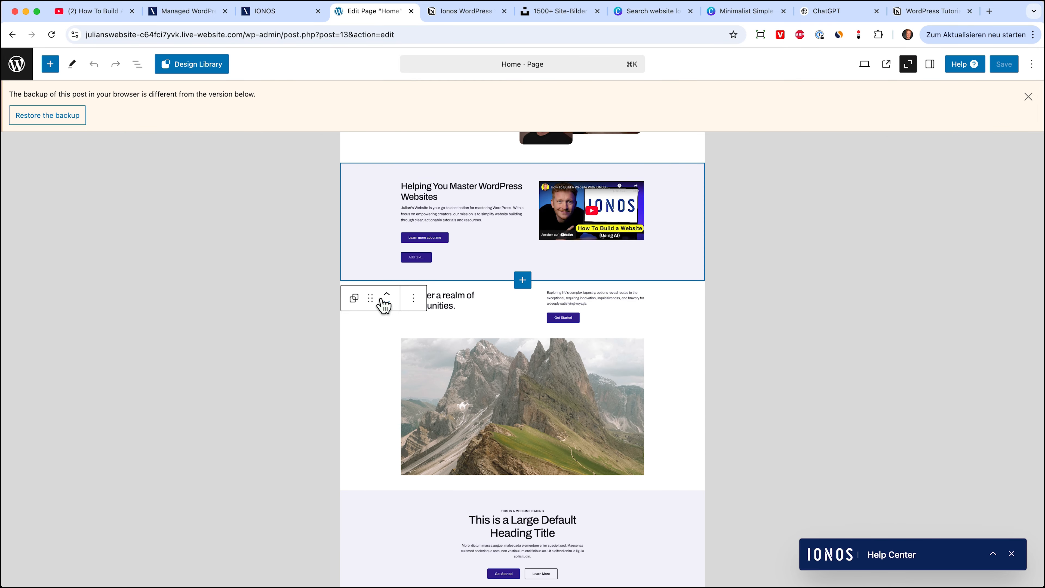
pyautogui.scroll(-5, 394, 313)
pyautogui.scroll(6, 415, 373)
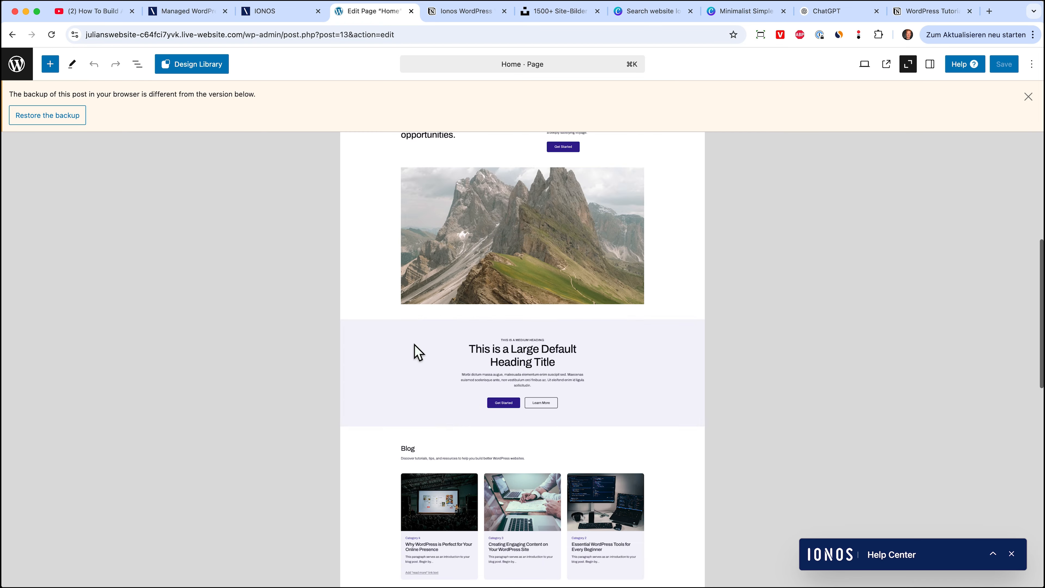
pyautogui.click(386, 194)
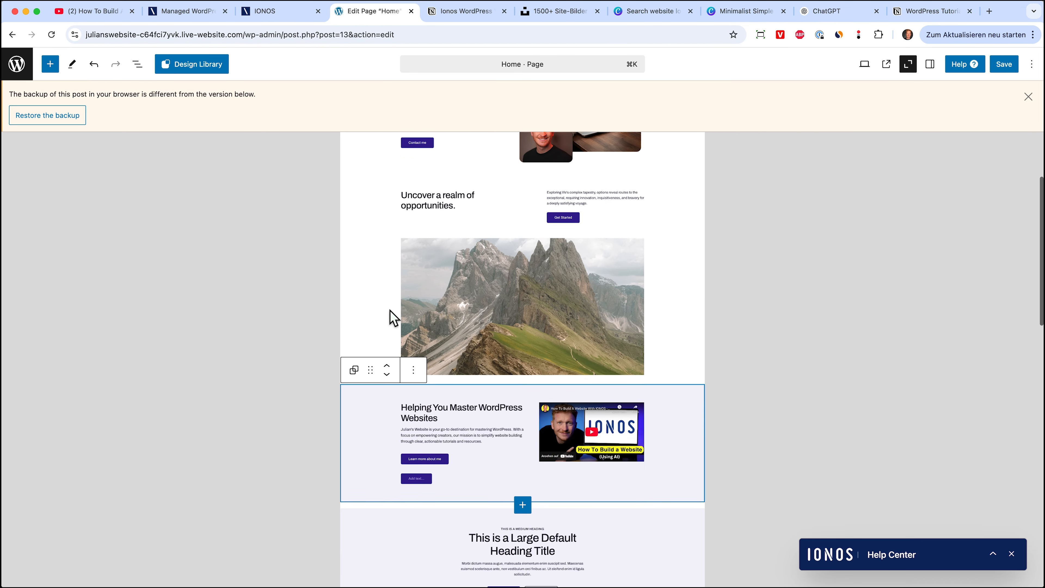
pyautogui.click(388, 185)
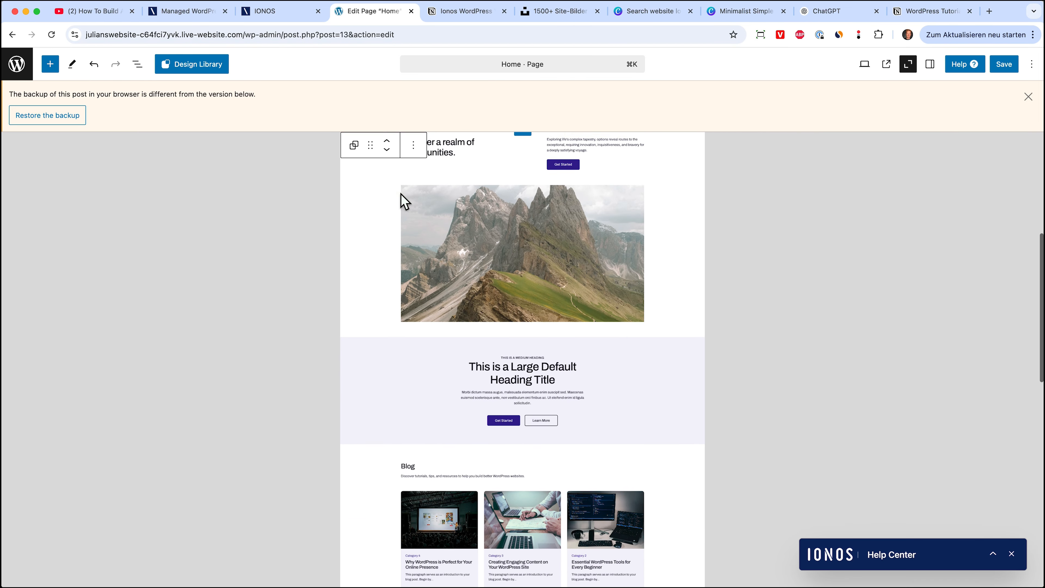
# Step: Save the Home page, dismiss the backup notice and leave the zoomed-out view
pyautogui.click(1006, 65)
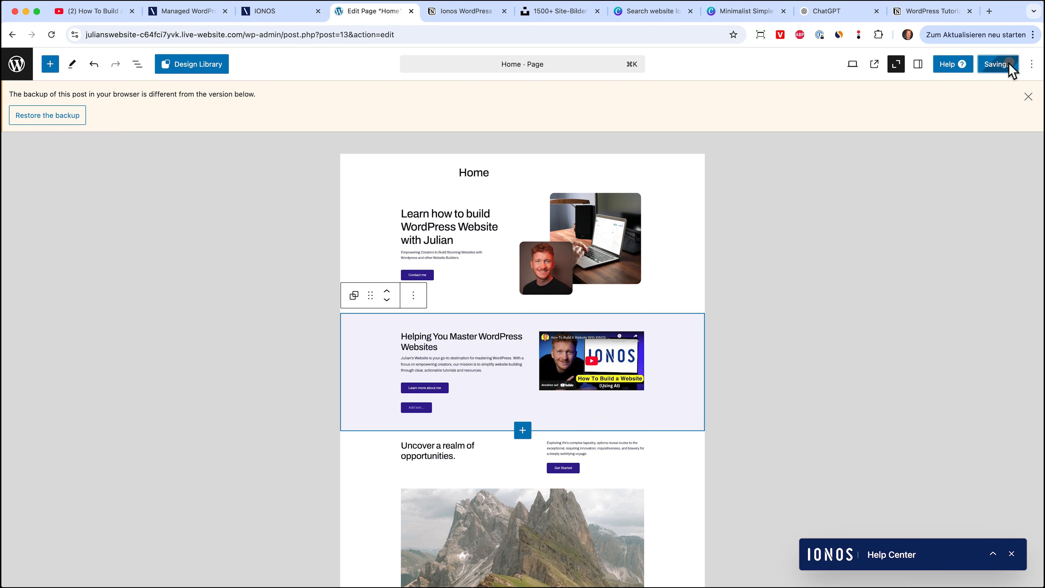
pyautogui.click(1028, 97)
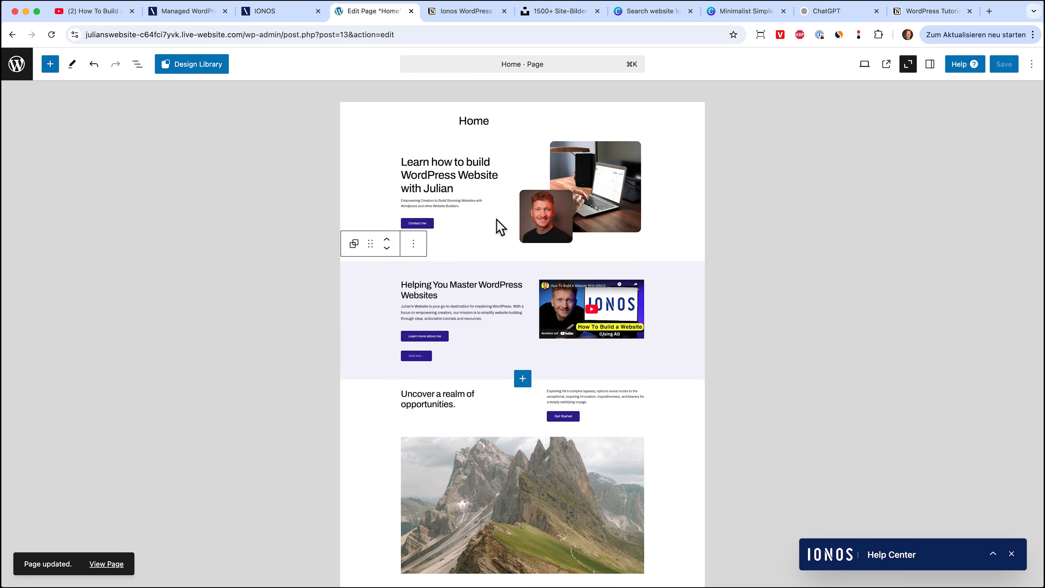
pyautogui.click(907, 64)
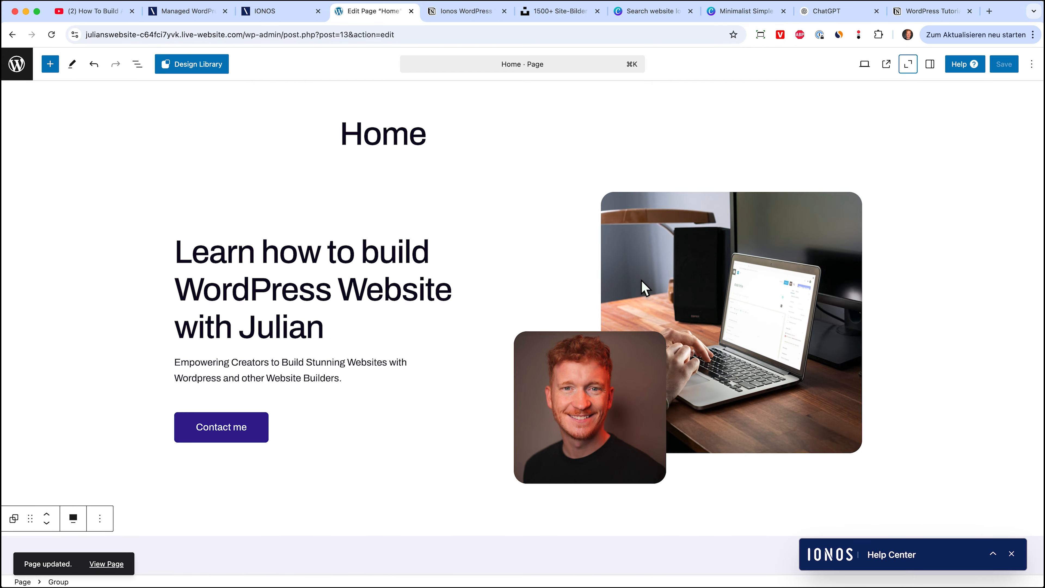
# Step: Examine the Design Library's Content, Hero and Social Proof designs and close the library
pyautogui.scroll(-5, 642, 284)
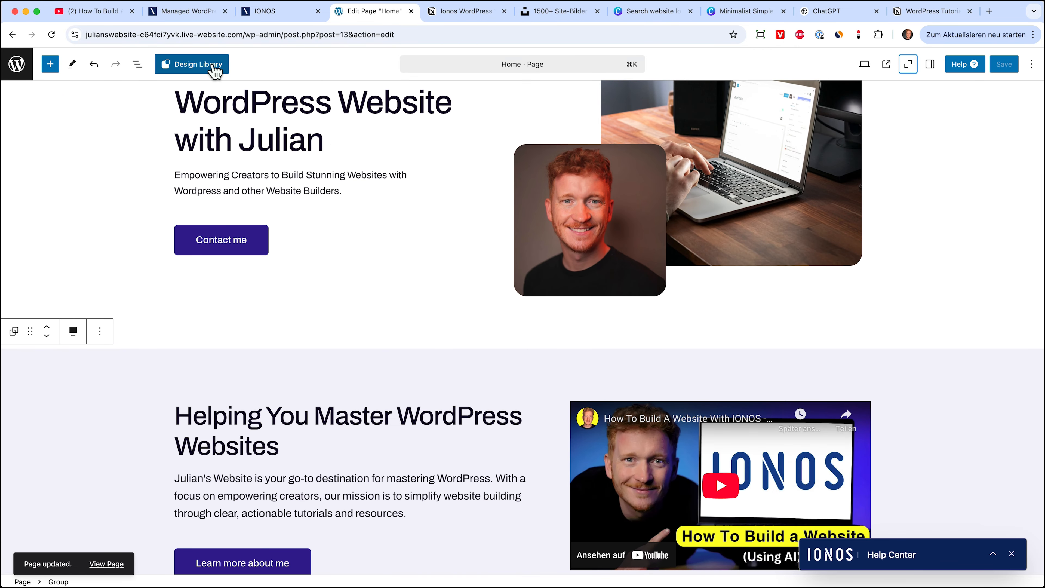
pyautogui.click(196, 64)
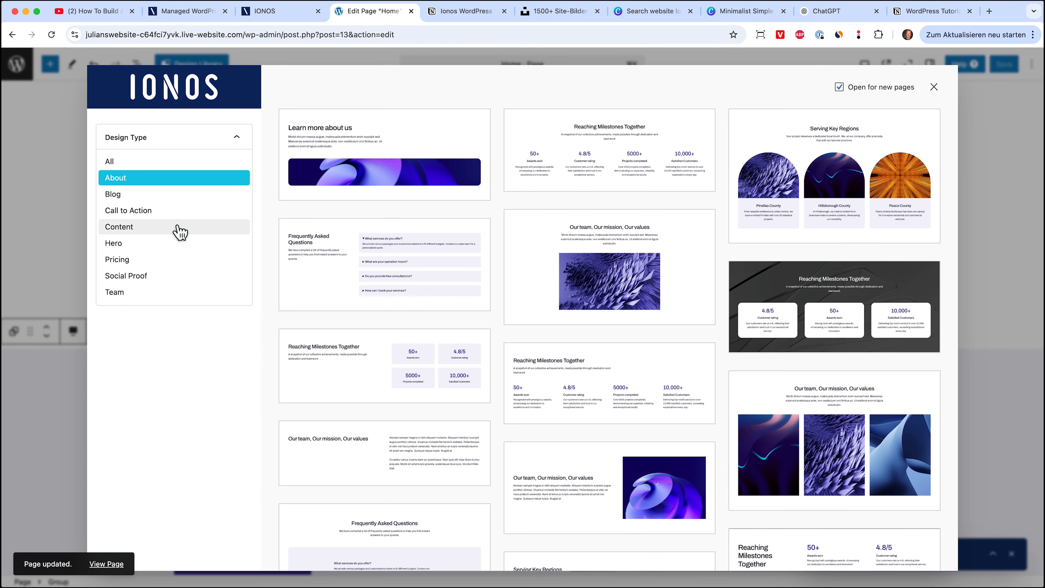
pyautogui.click(169, 230)
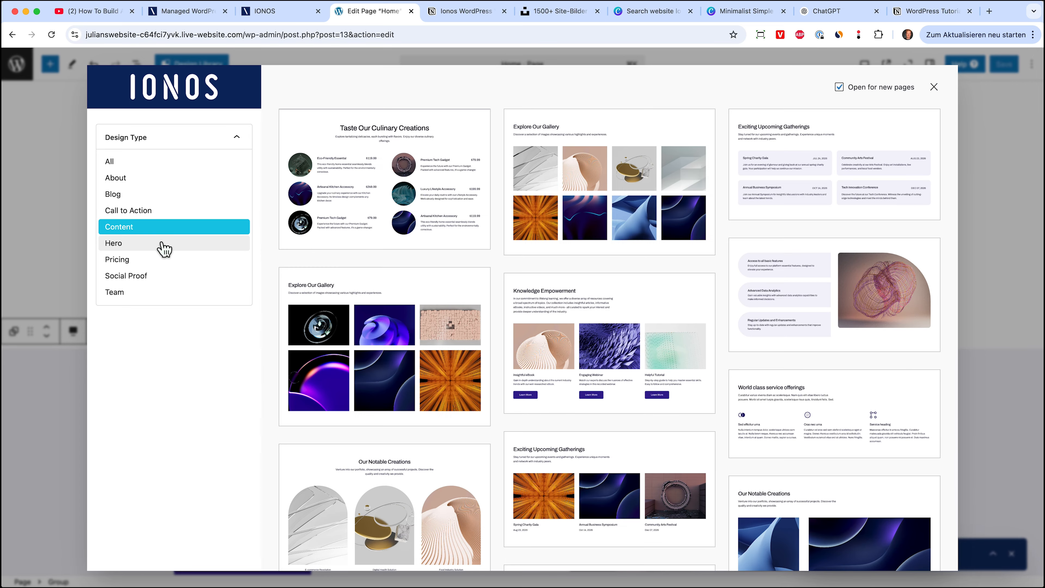
pyautogui.click(162, 244)
pyautogui.click(164, 279)
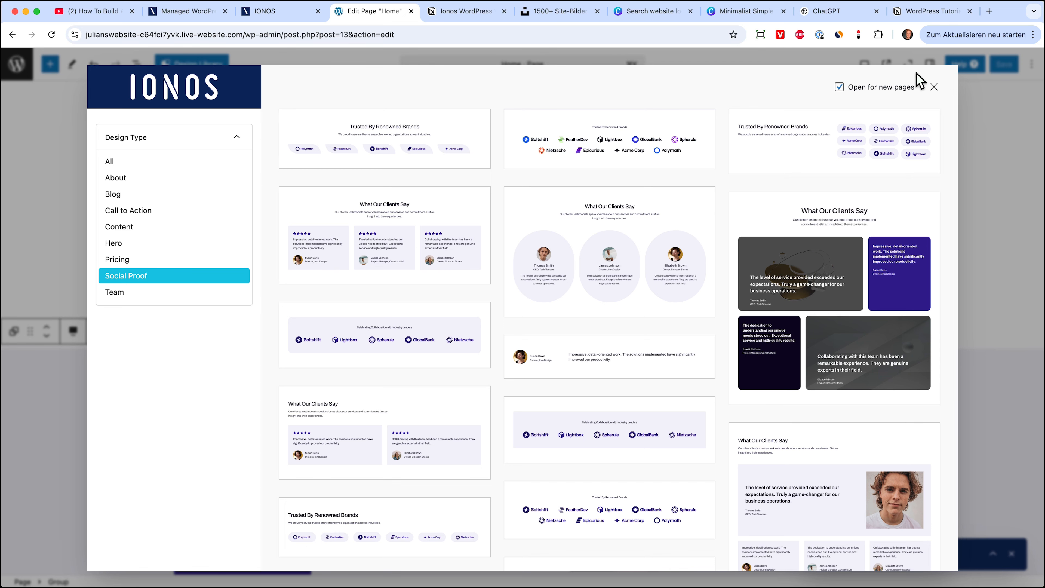
pyautogui.click(930, 88)
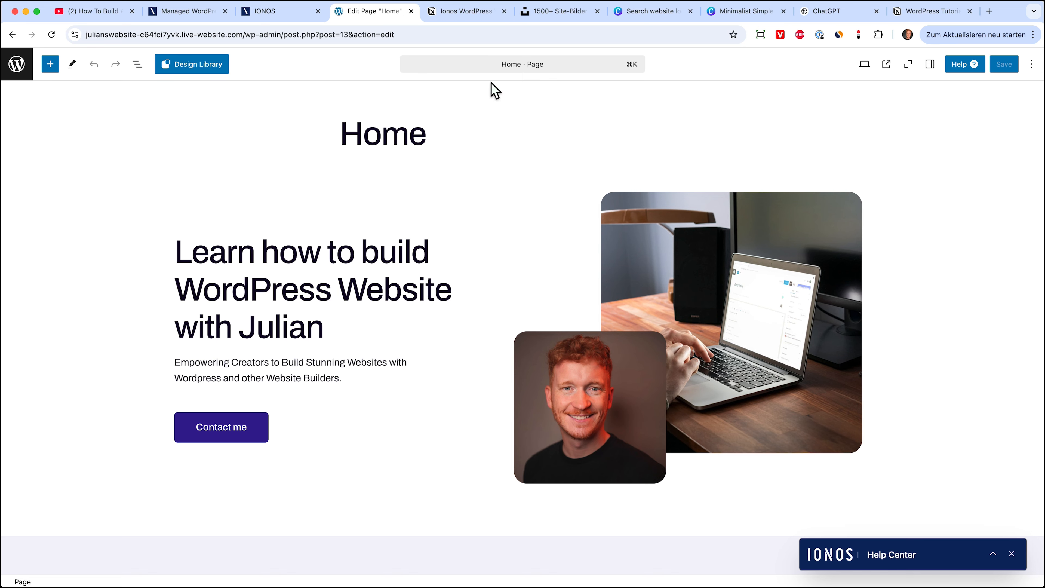
# Step: Search the editor's commands for "contac", open the Contact page for editing and look through its sections
pyautogui.click(520, 65)
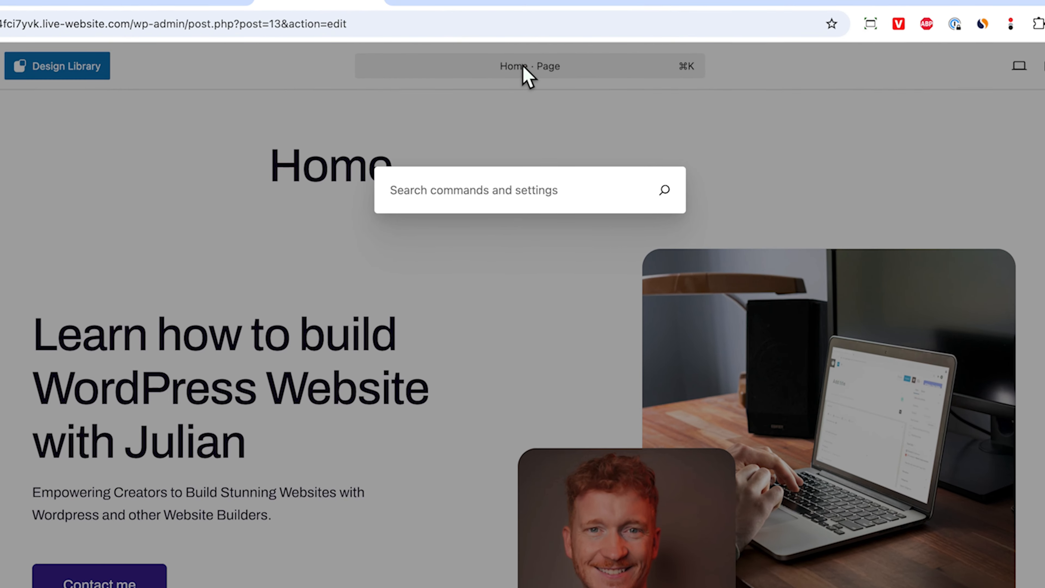
pyautogui.write('cona')
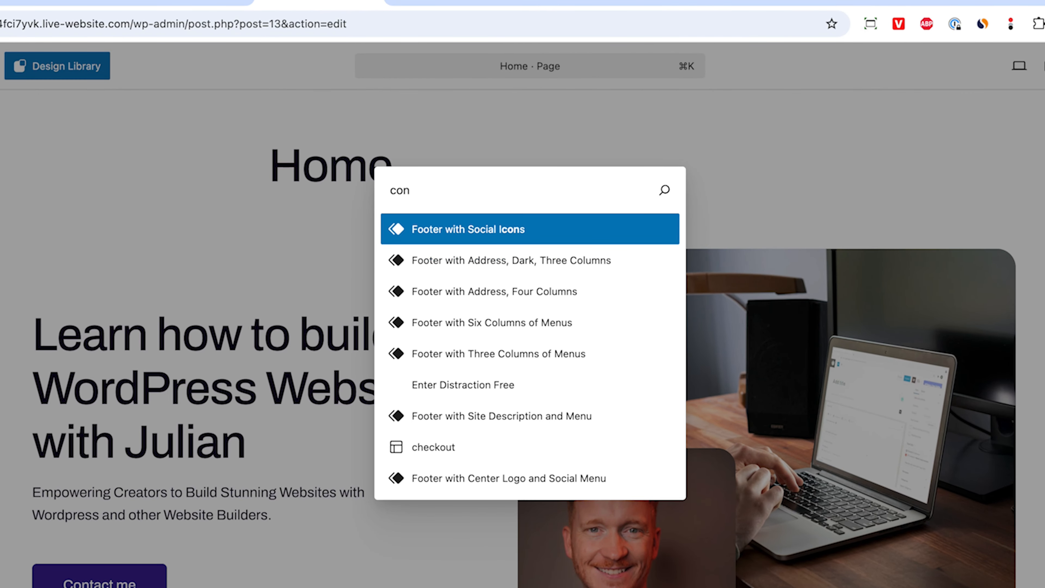
pyautogui.press('BackSpace')
pyautogui.write('tac')
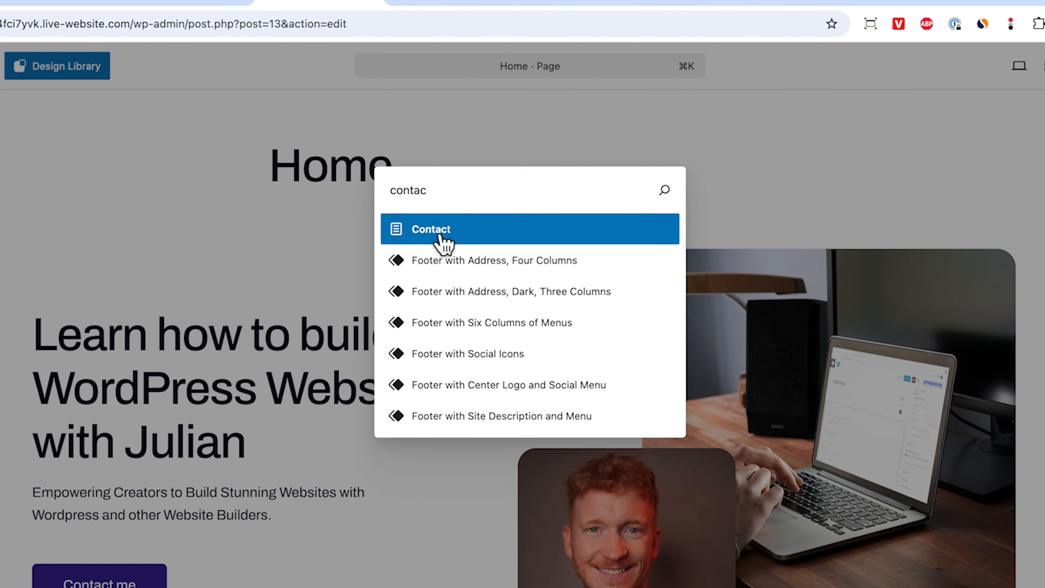
pyautogui.click(439, 236)
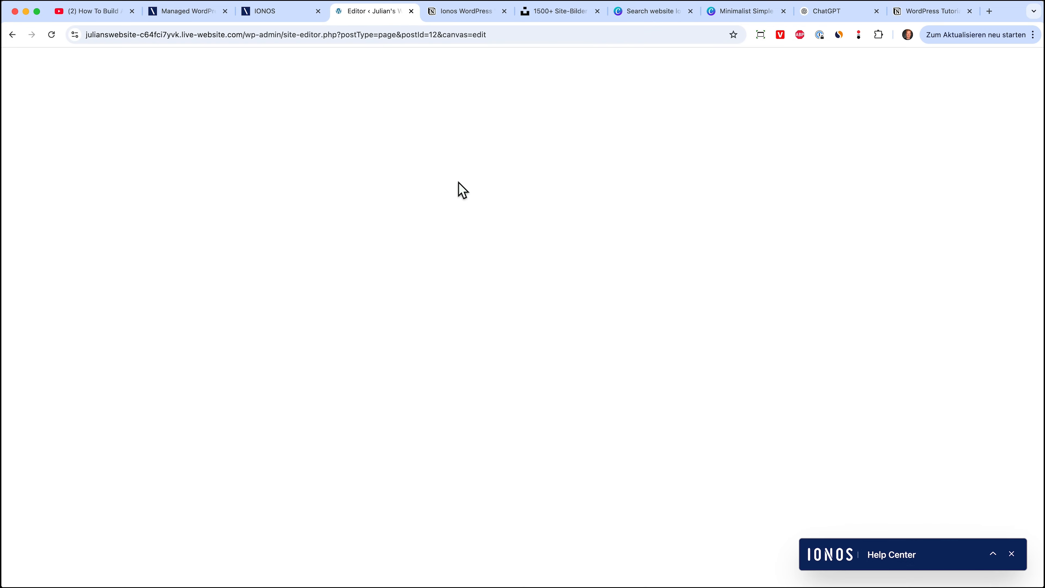
pyautogui.scroll(-10, 576, 306)
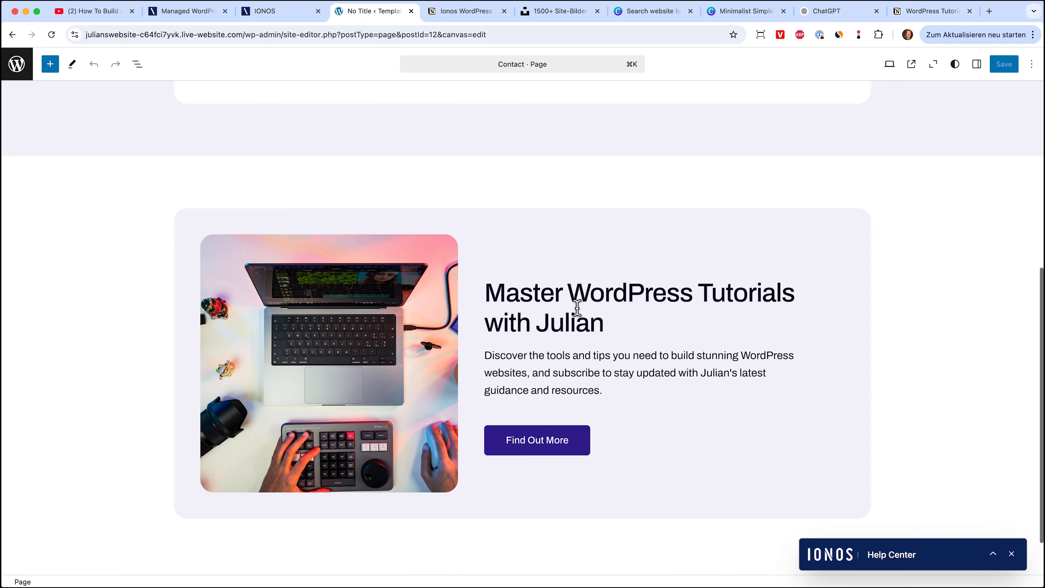
pyautogui.scroll(10, 577, 308)
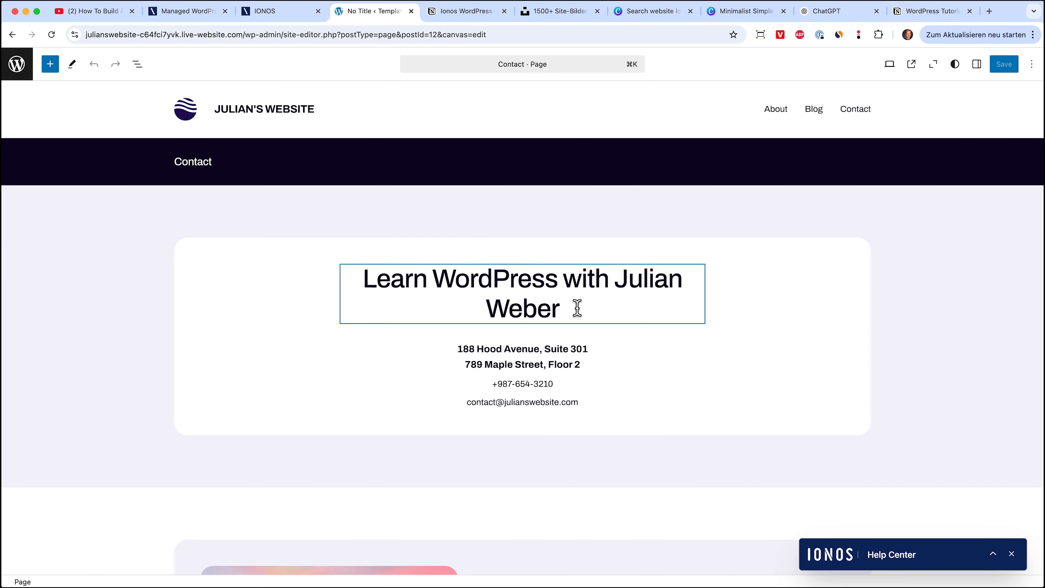
# Step: Add a Contact Form 7 block below the e-mail address in the Contact page's white box and assign Contact form 1 to it
pyautogui.click(548, 420)
pyautogui.scroll(-1, 535, 342)
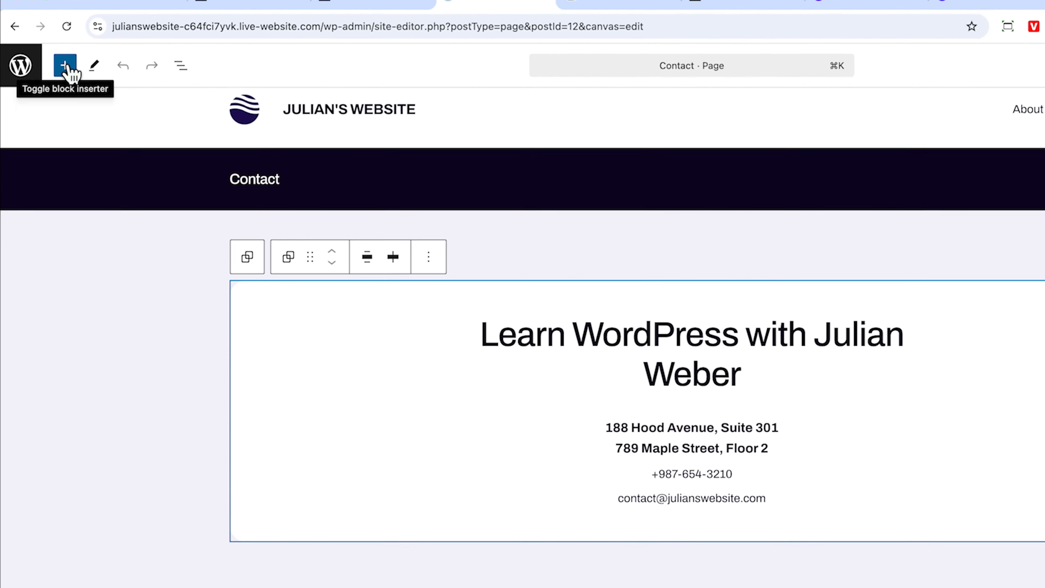
pyautogui.click(52, 64)
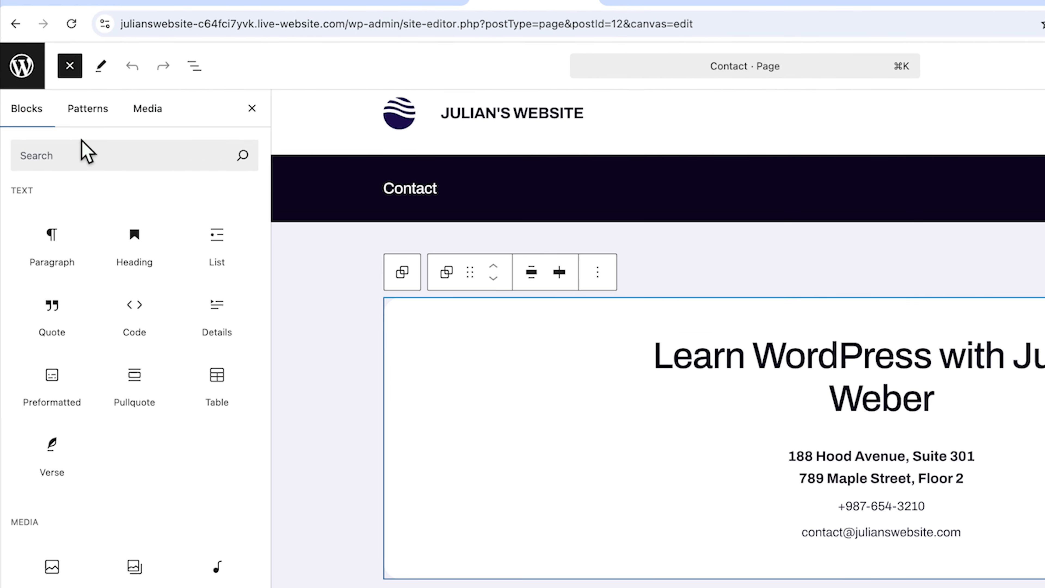
pyautogui.scroll(-2, 137, 382)
pyautogui.scroll(-10, 181, 486)
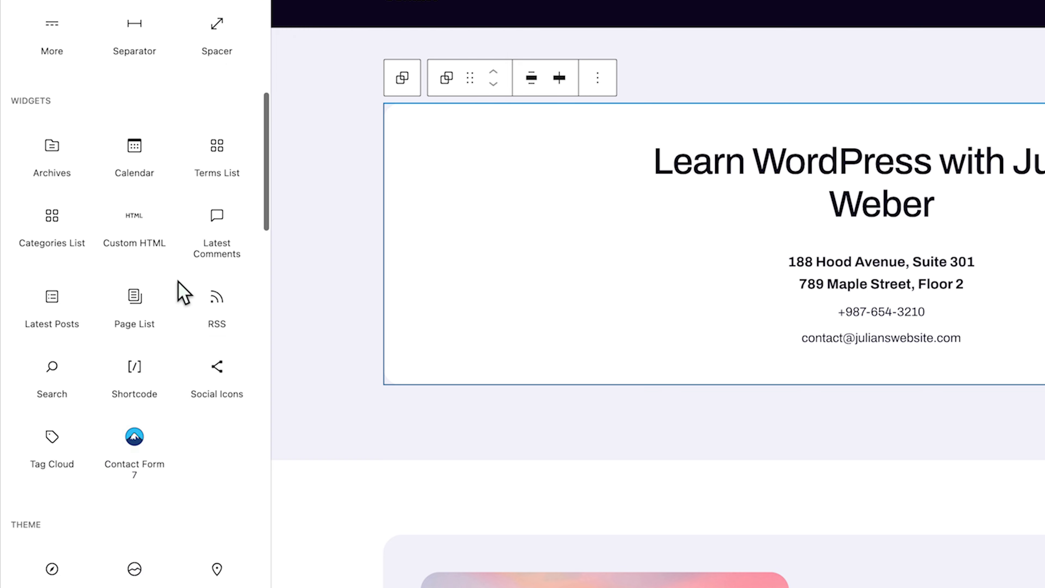
pyautogui.moveTo(136, 366); pyautogui.dragTo(730, 373)
pyautogui.moveTo(416, 370); pyautogui.dragTo(419, 361)
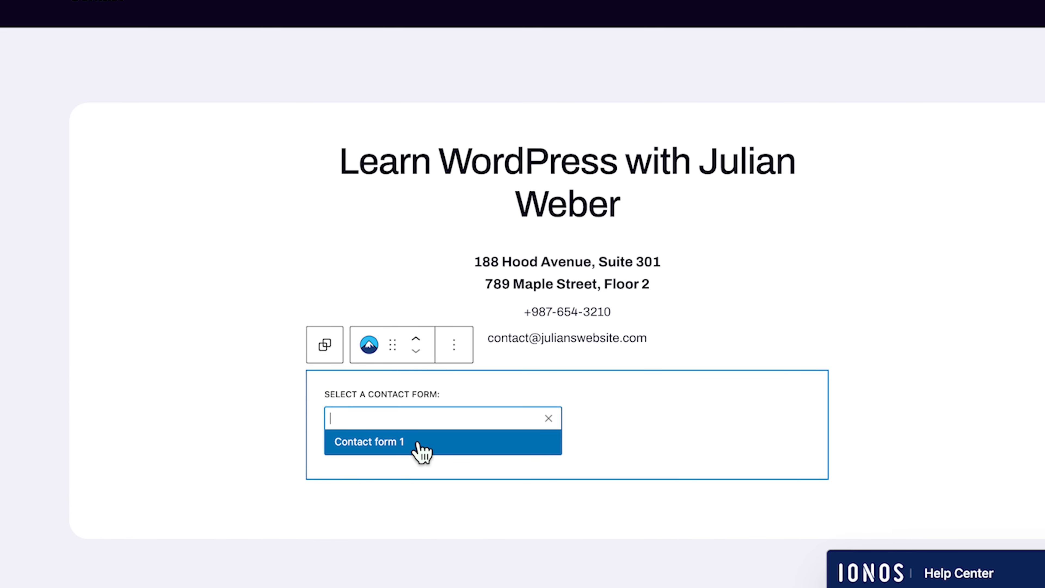
pyautogui.click(382, 445)
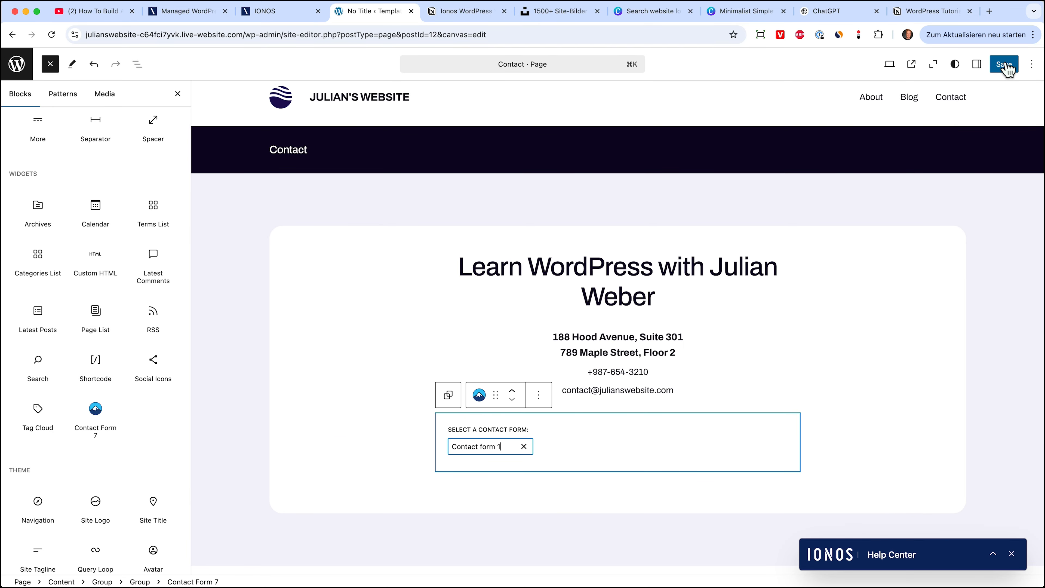
# Step: Save the Contact page and view it on the live site to check the contact form
pyautogui.click(1007, 66)
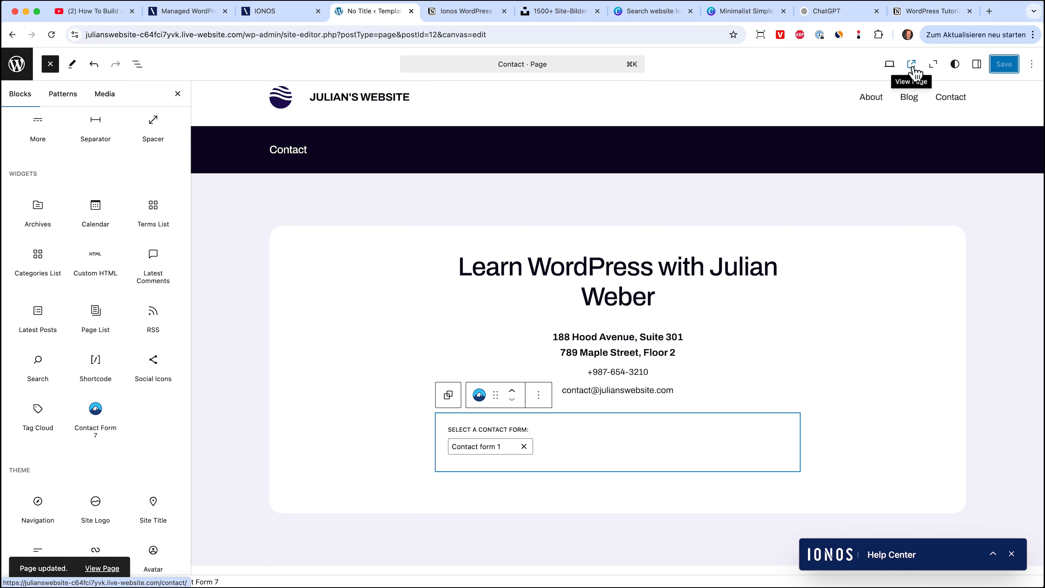
pyautogui.click(913, 68)
pyautogui.scroll(-4, 696, 268)
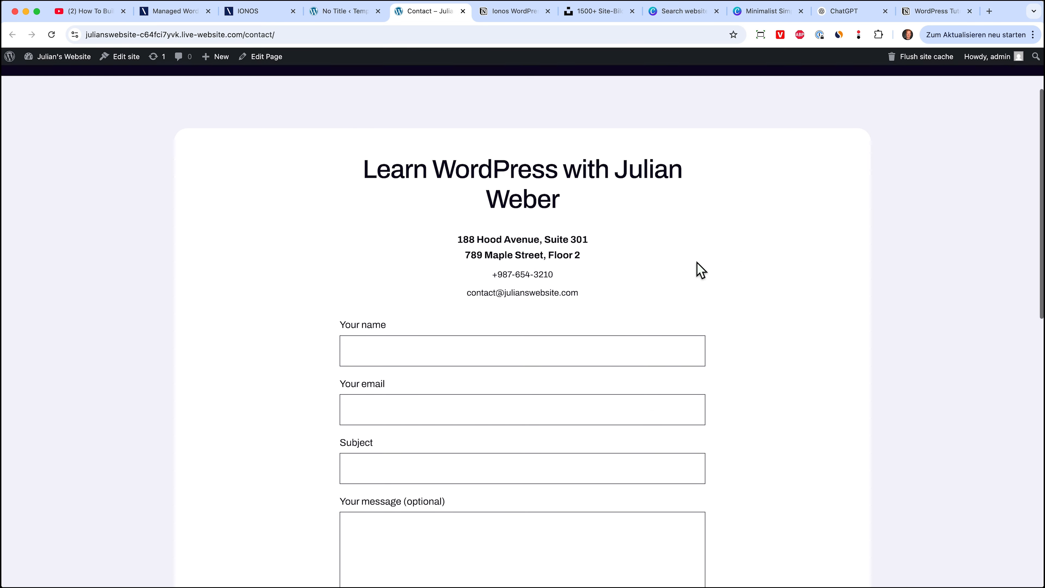
pyautogui.scroll(-10, 460, 328)
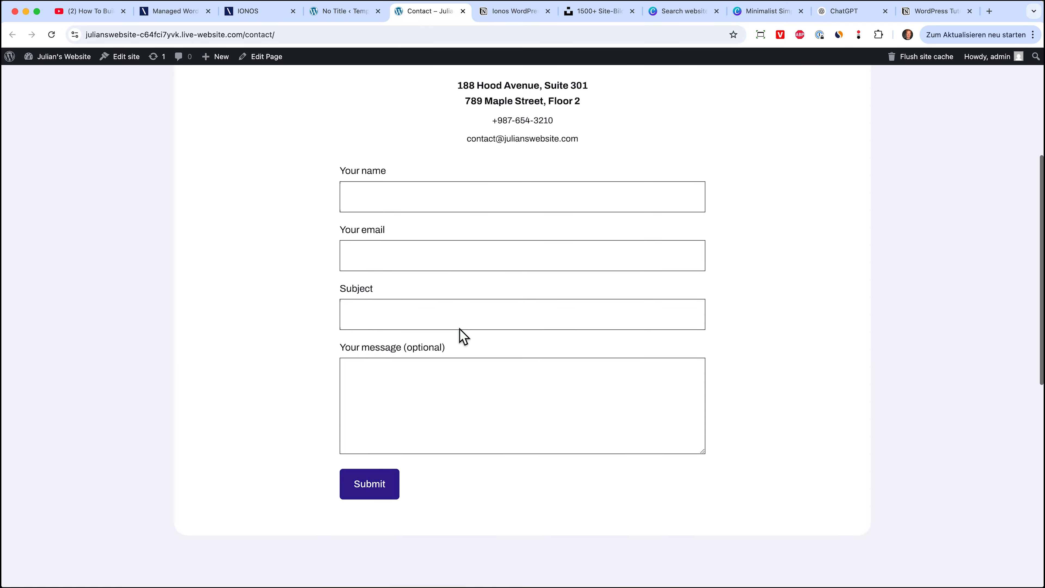
pyautogui.scroll(10, 459, 330)
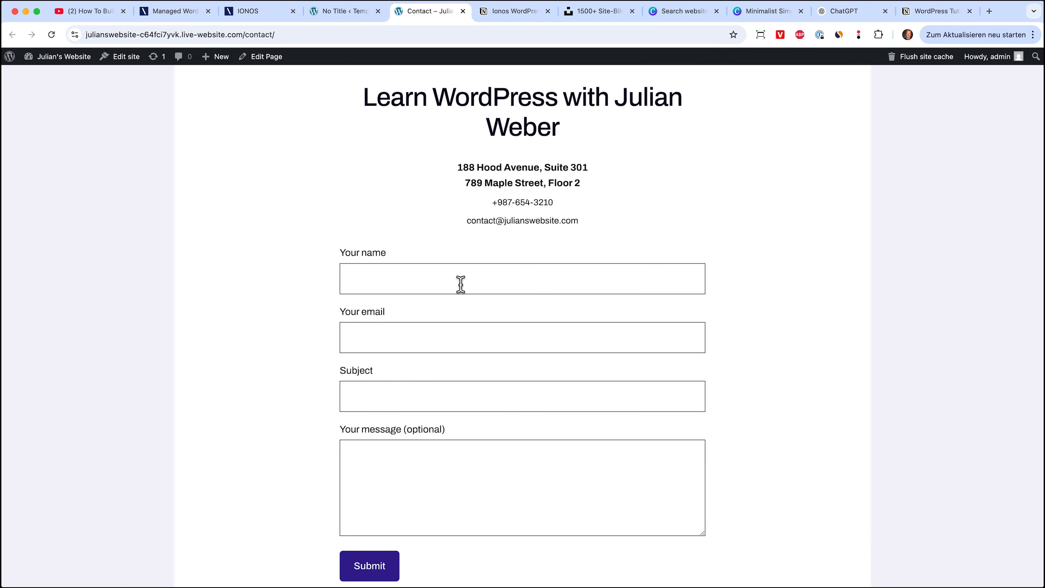
# Step: Look over the address, phone number and e-mail shown above the form on the live Contact page
pyautogui.scroll(3, 460, 284)
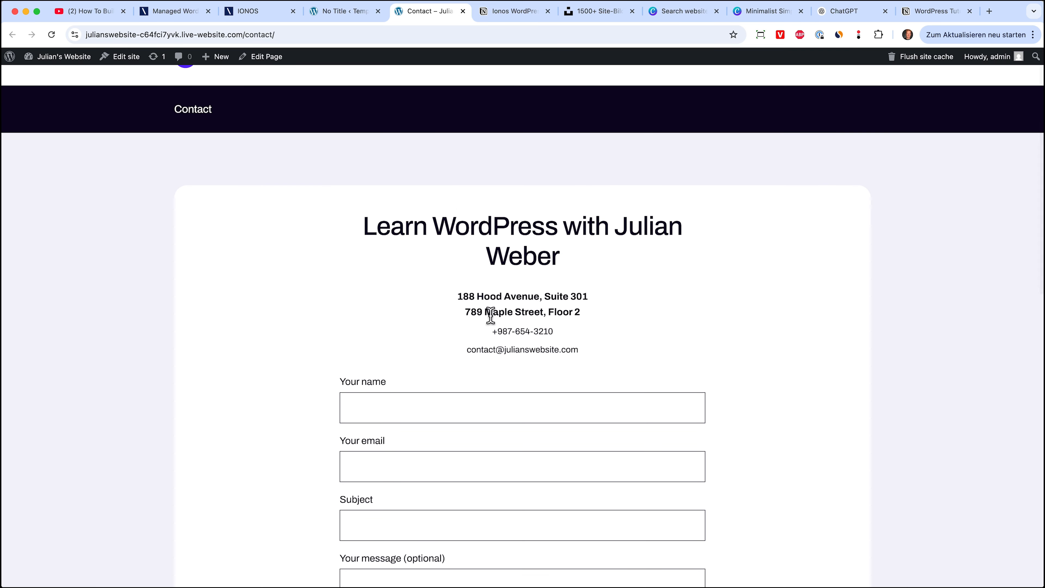
pyautogui.moveTo(464, 295); pyautogui.dragTo(577, 294)
pyautogui.moveTo(493, 332); pyautogui.dragTo(441, 348)
pyautogui.scroll(1, 613, 321)
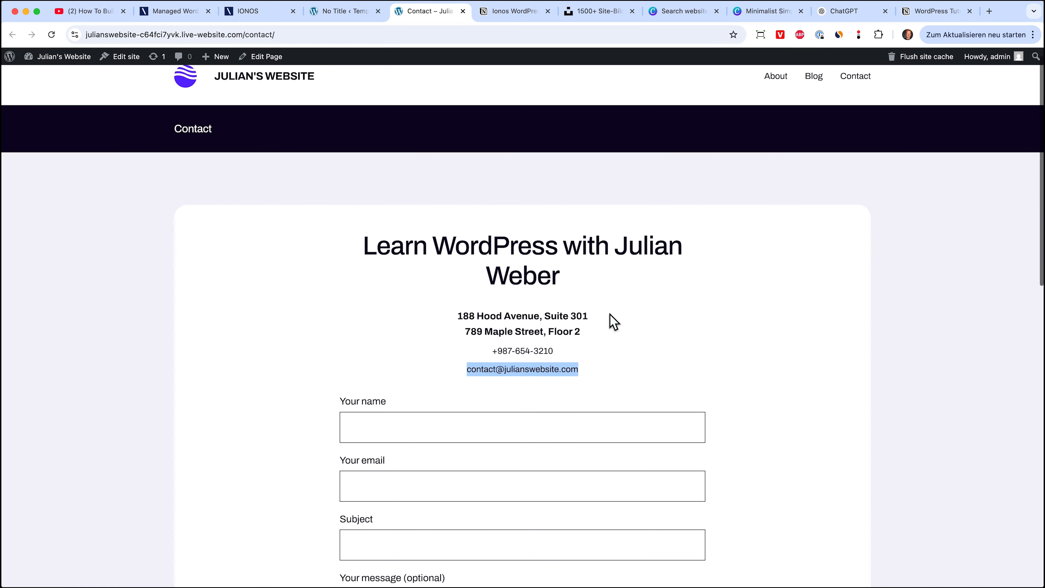
pyautogui.scroll(1, 614, 321)
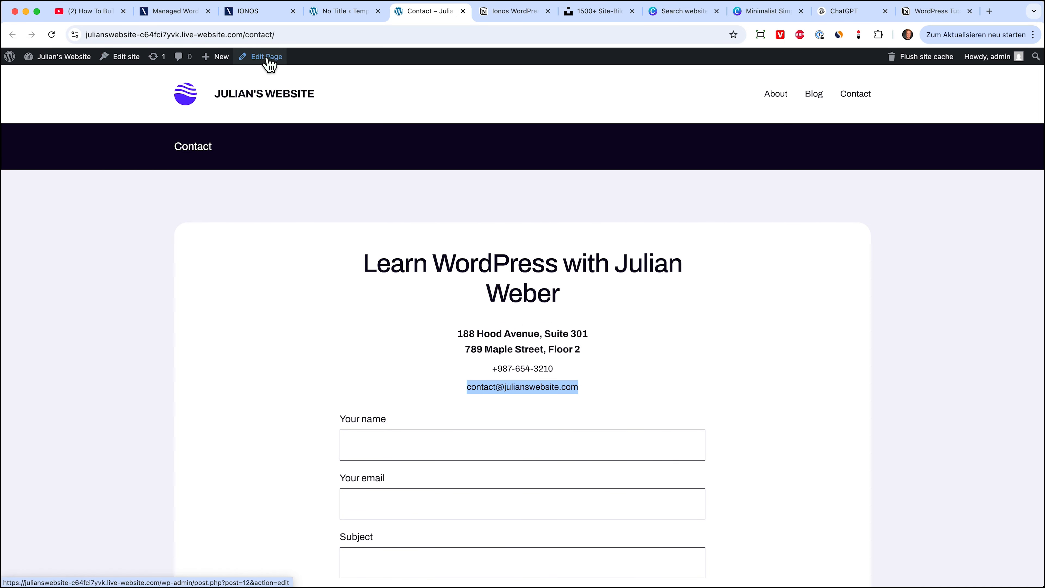
# Step: Open the Contact page for editing, preview its Tablet and Mobile layouts and return to the Desktop view
pyautogui.scroll(-6, 776, 276)
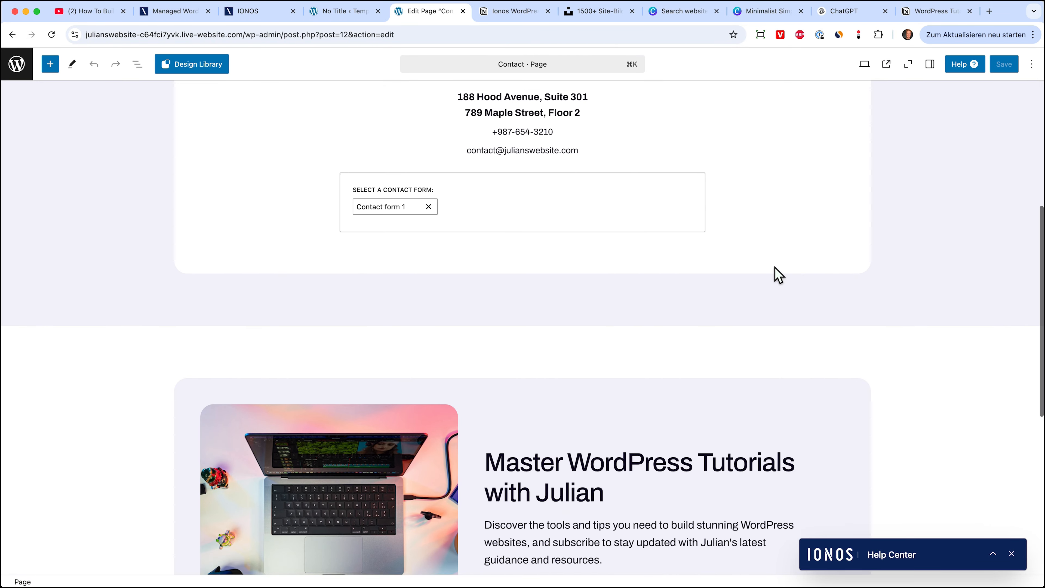
pyautogui.scroll(6, 776, 275)
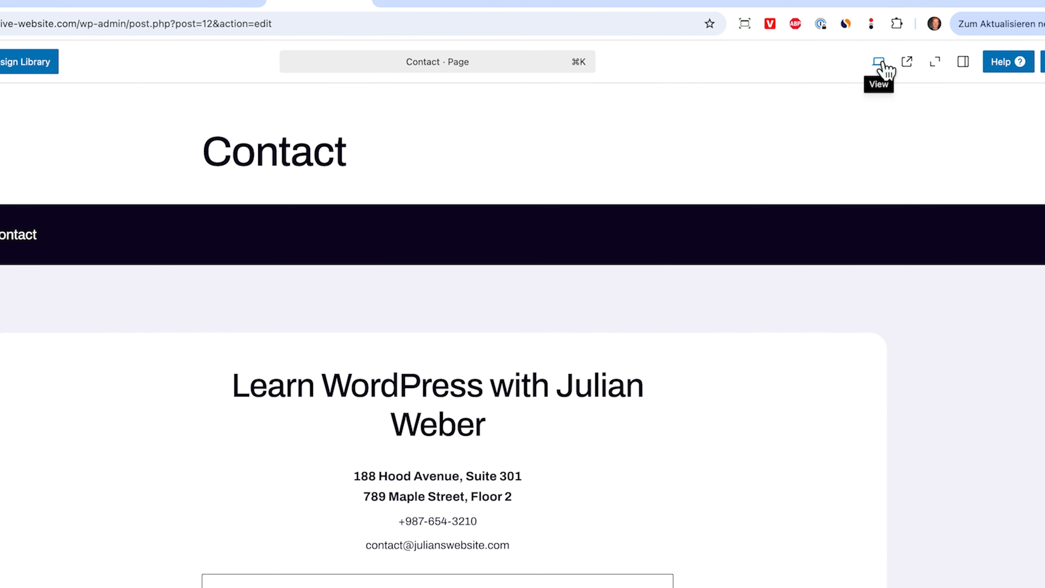
pyautogui.click(881, 62)
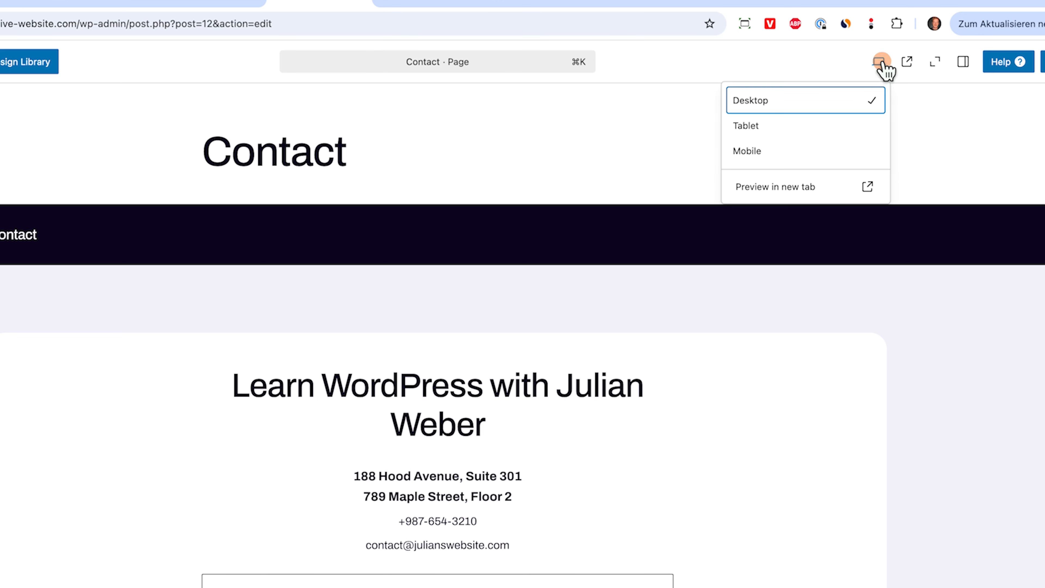
pyautogui.click(784, 134)
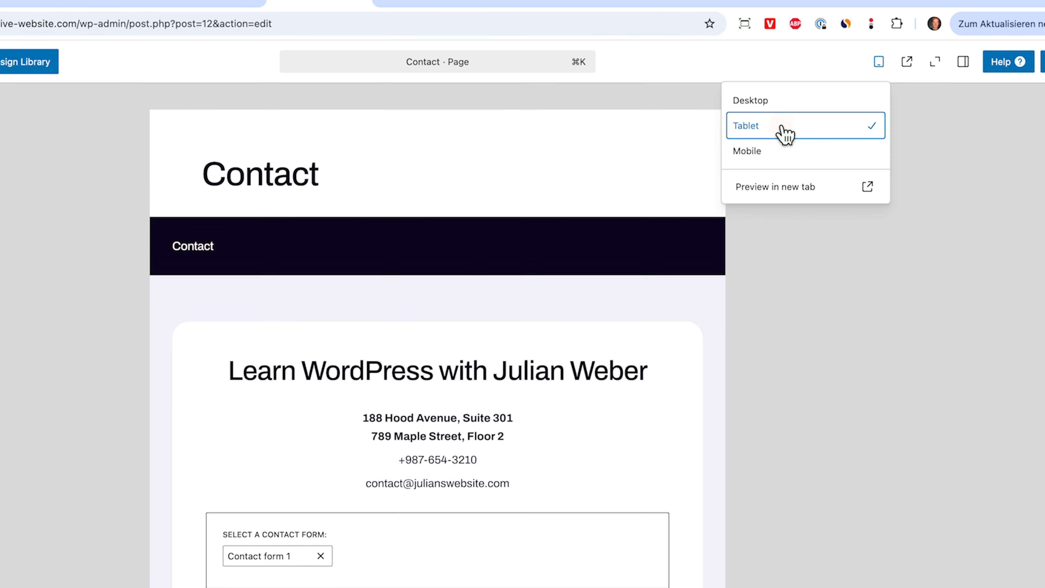
pyautogui.click(775, 153)
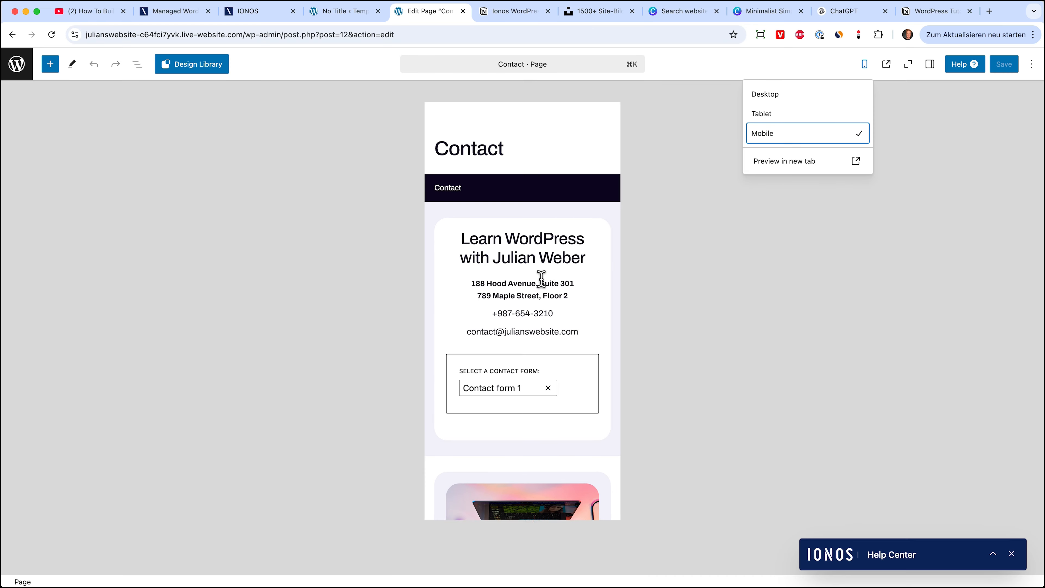
pyautogui.scroll(-10, 463, 341)
pyautogui.scroll(-5, 542, 284)
pyautogui.scroll(6, 543, 287)
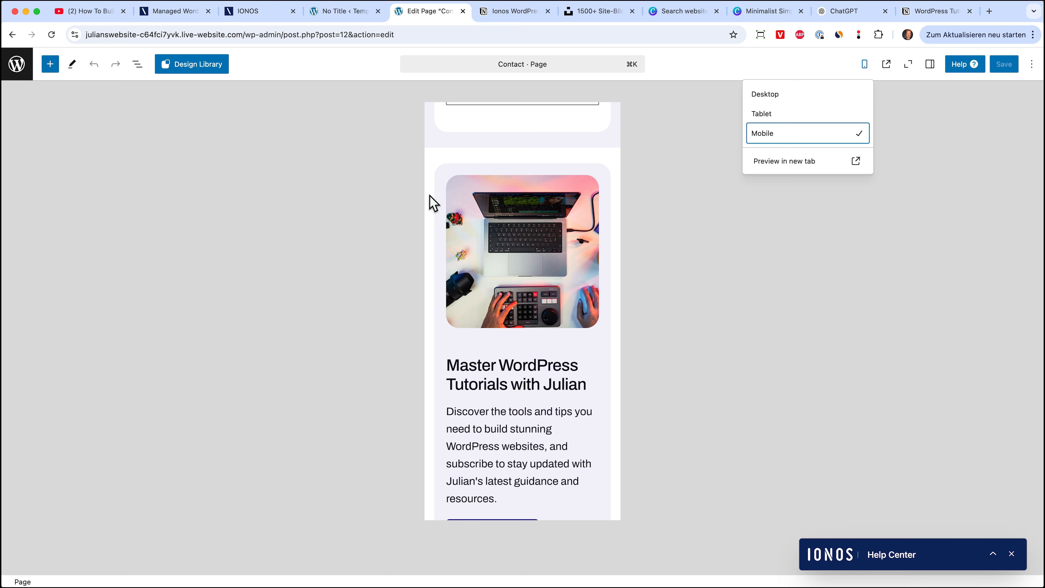
pyautogui.scroll(-4, 487, 300)
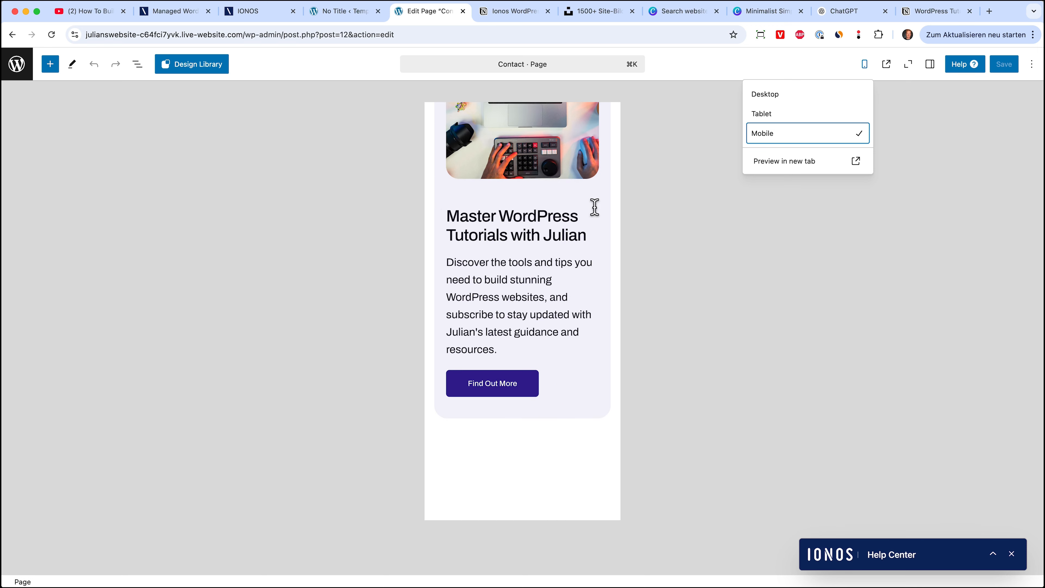
pyautogui.click(768, 101)
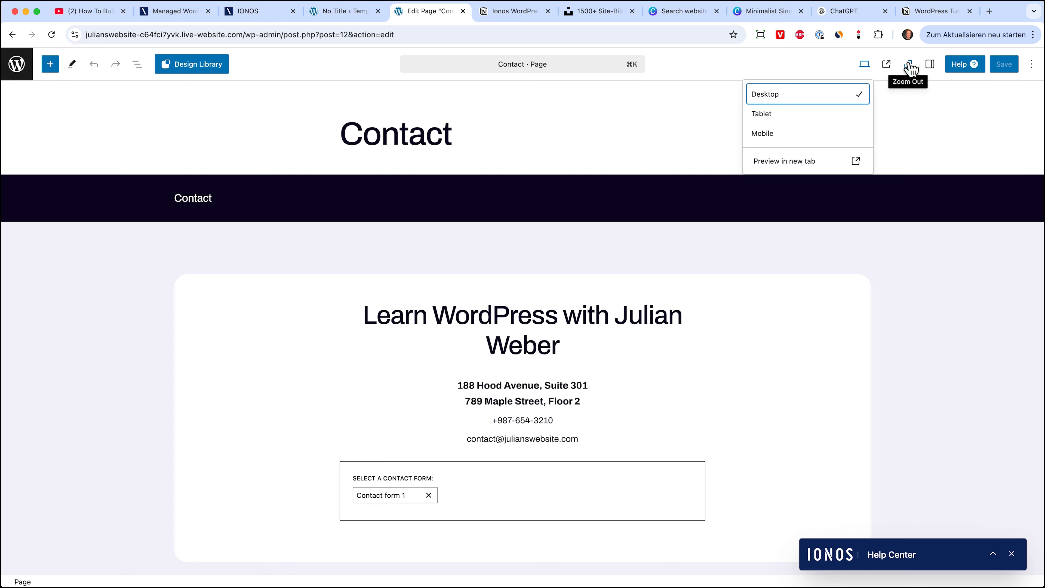
# Step: Leave the Contact page, visit the live site and open the Home page in the site editor
pyautogui.click(21, 65)
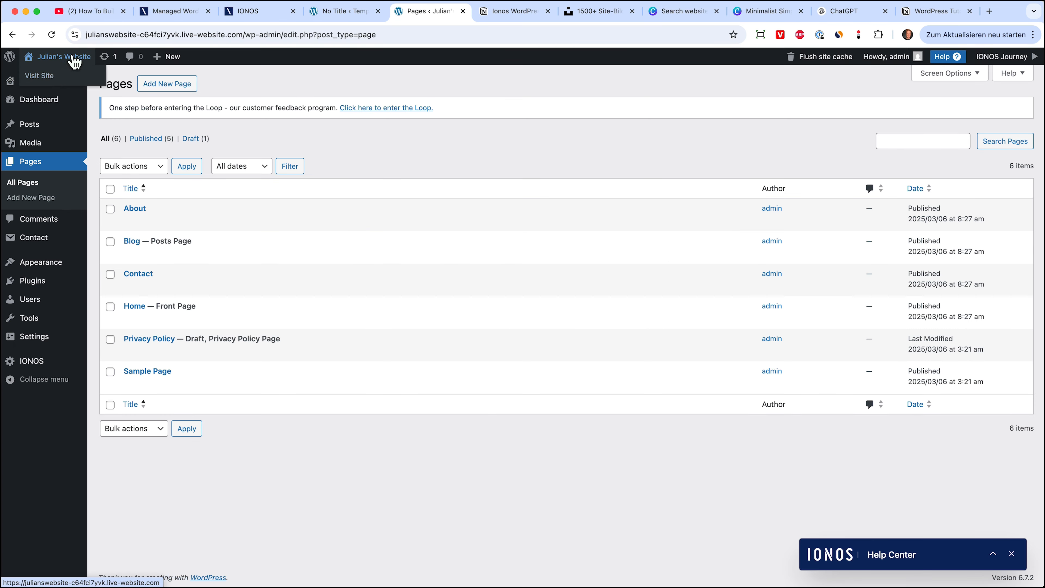
pyautogui.click(61, 76)
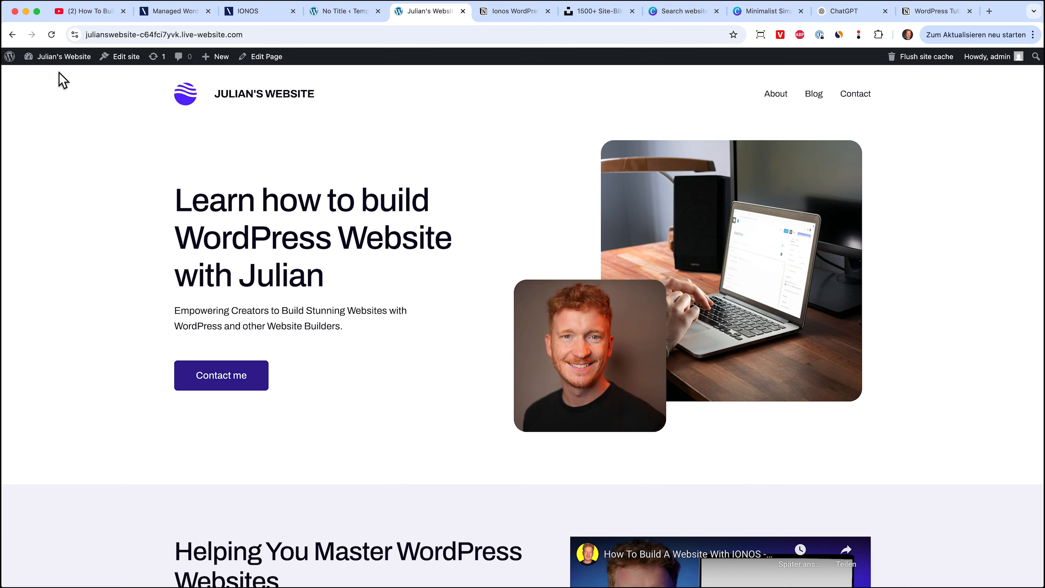
pyautogui.click(139, 63)
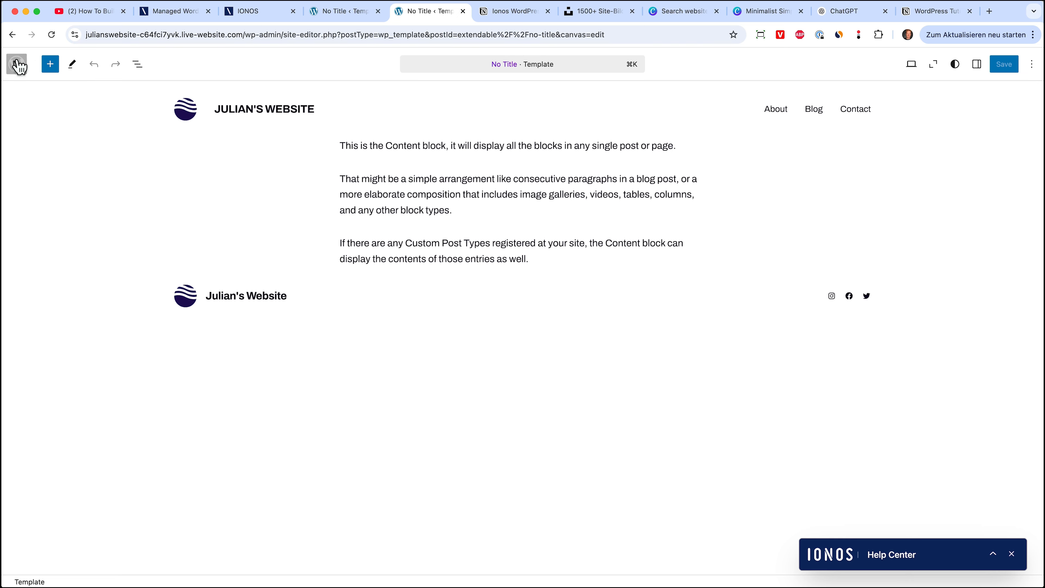
pyautogui.click(17, 64)
pyautogui.click(16, 115)
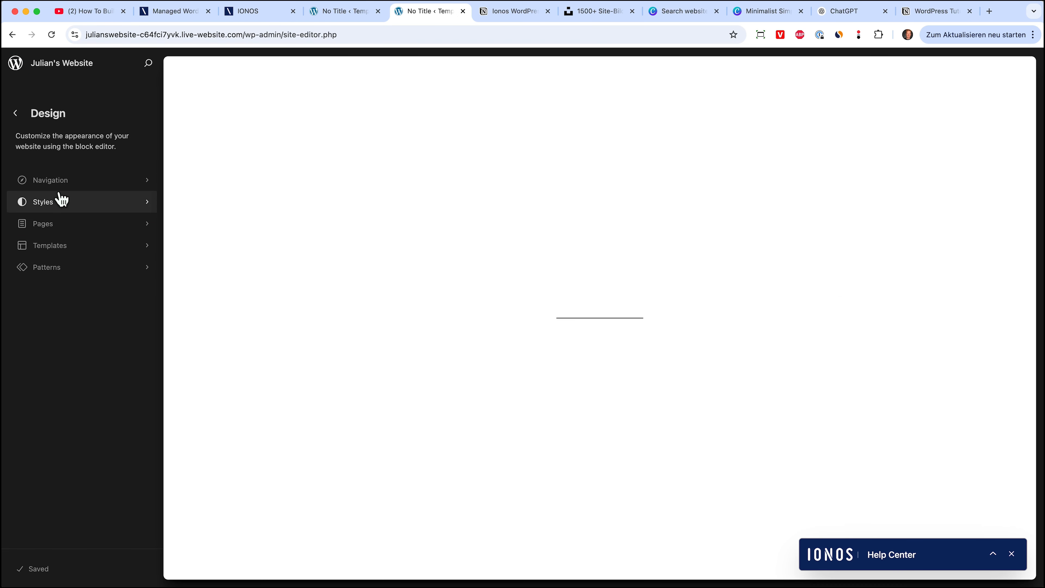
pyautogui.click(43, 224)
pyautogui.click(459, 180)
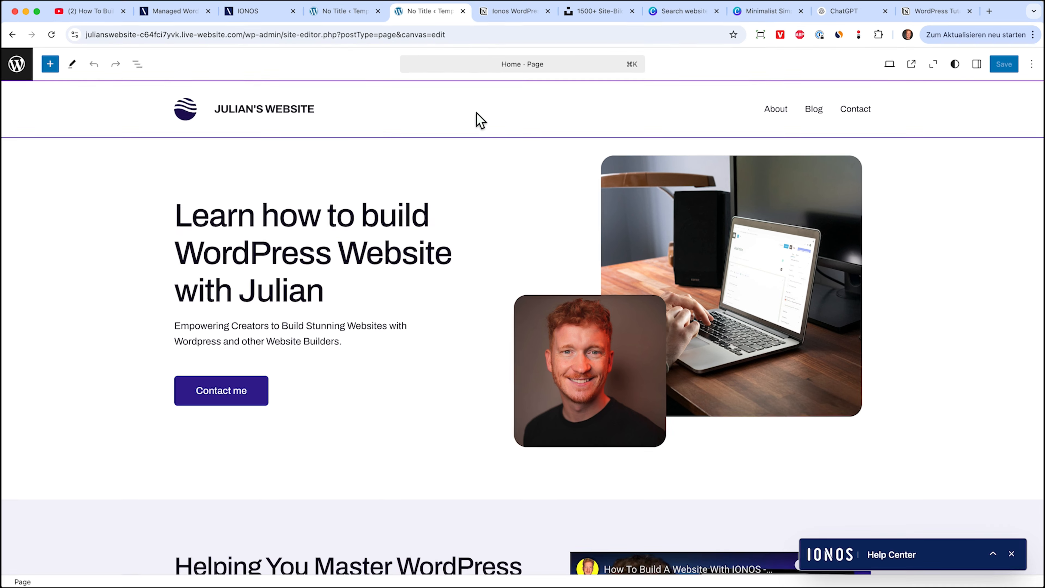
# Step: Open the Home page's header template part for editing and select the site logo
pyautogui.click(478, 121)
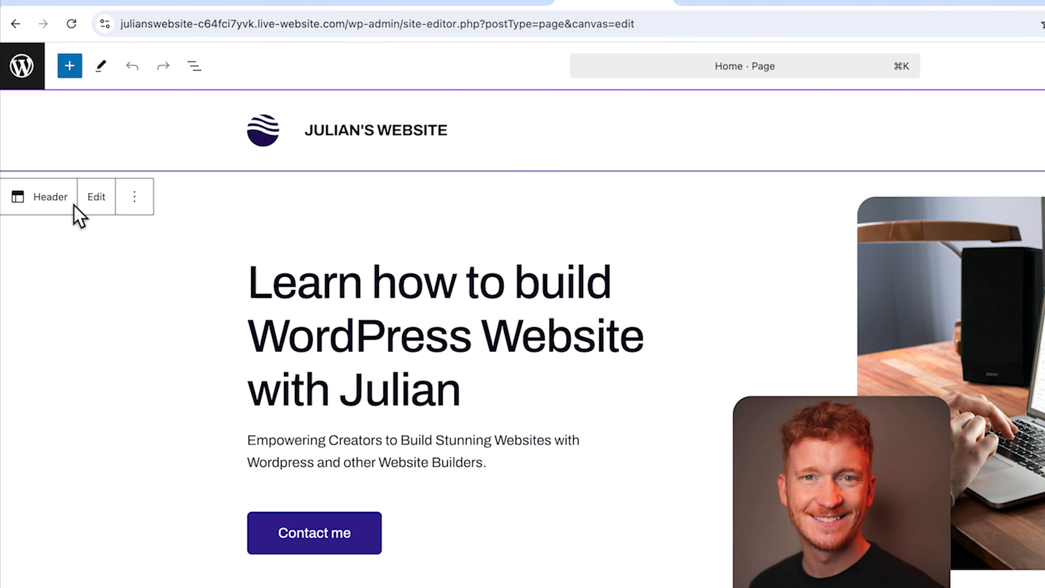
pyautogui.click(96, 199)
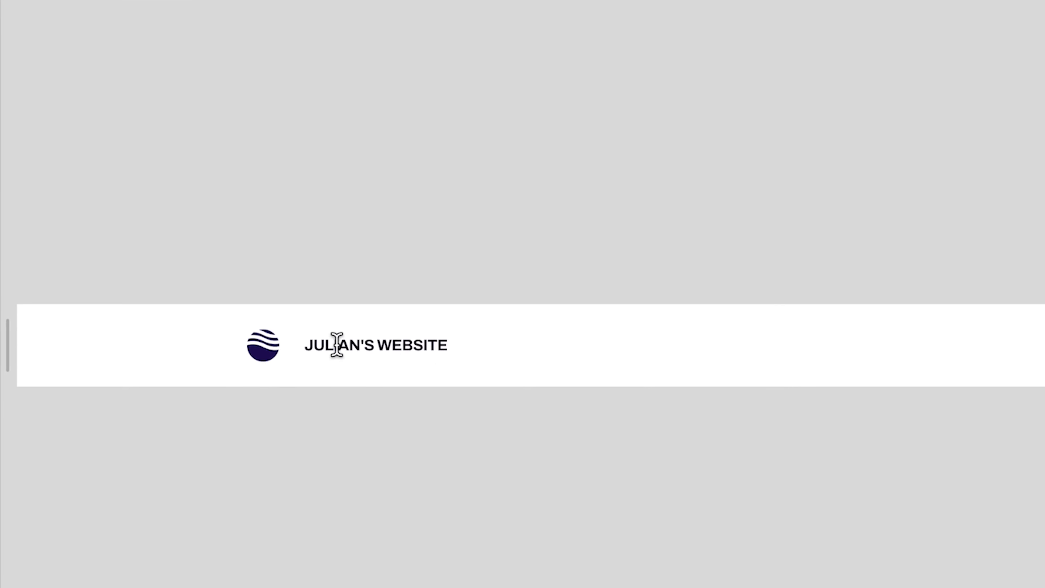
pyautogui.click(269, 264)
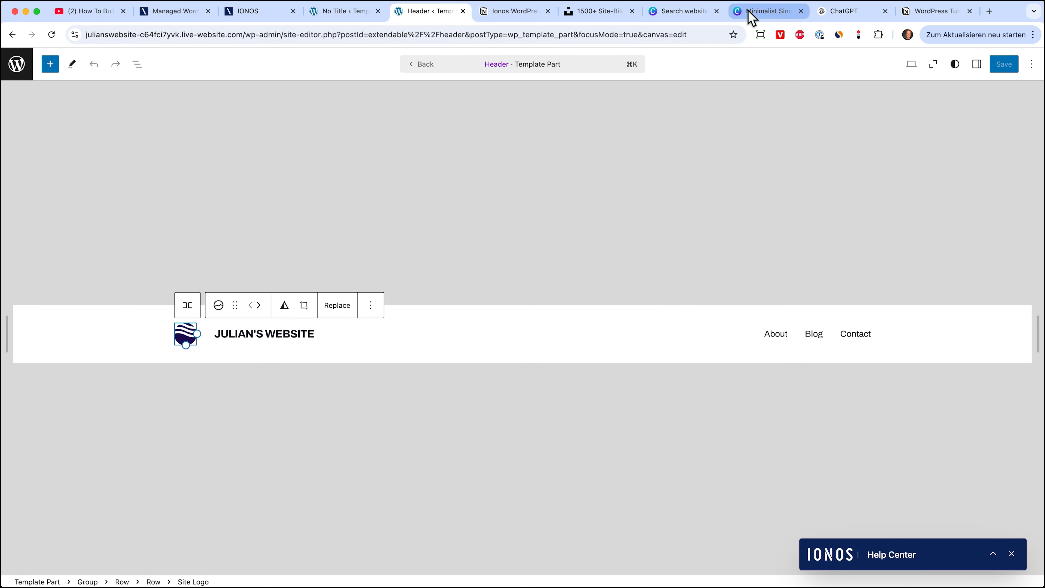
# Step: Switch to the Canva logo design and download page 2, the black laptop, as a PNG with transparent background
pyautogui.click(749, 17)
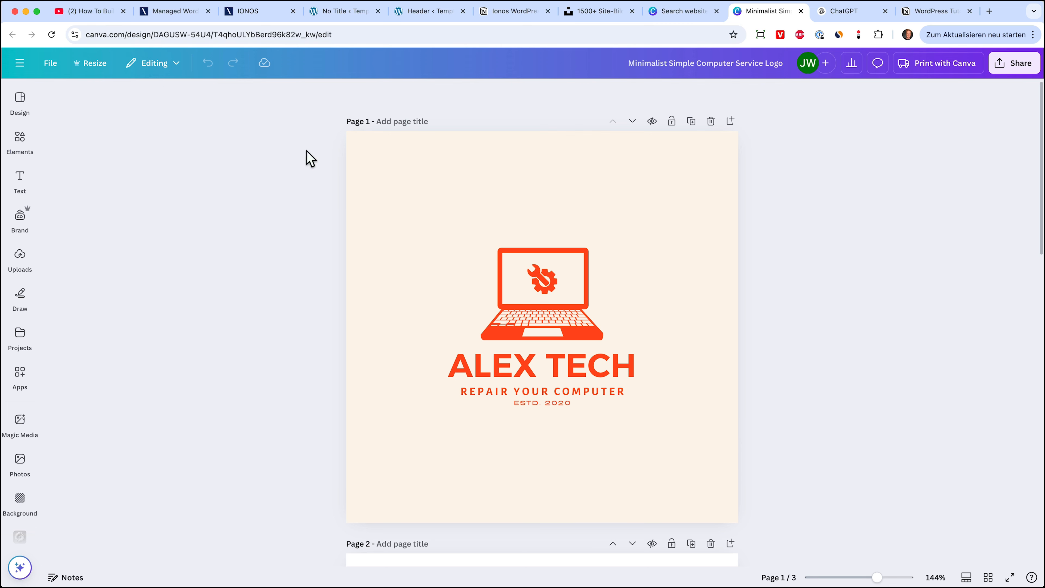
pyautogui.scroll(-2, 484, 296)
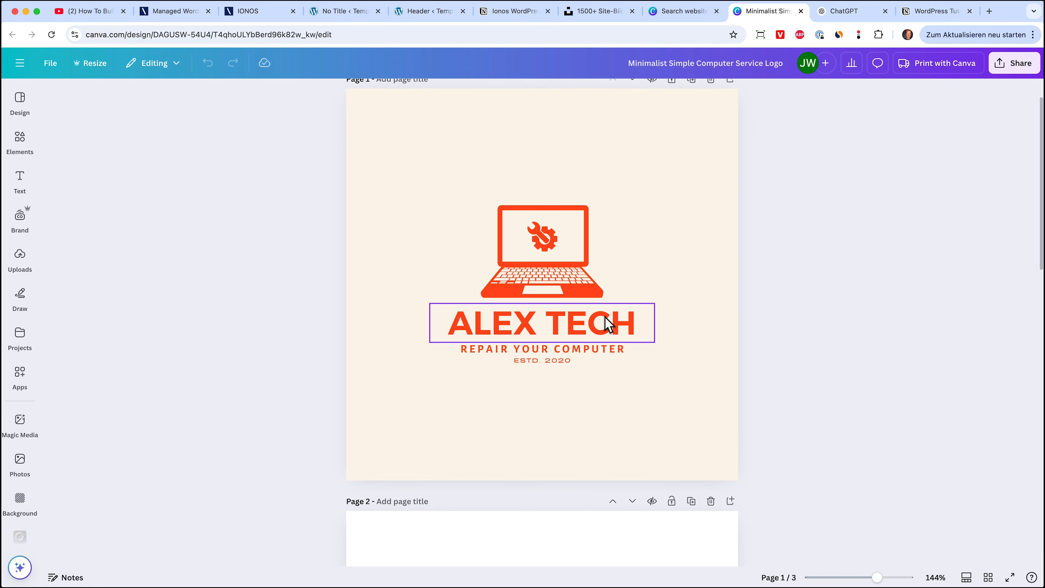
pyautogui.scroll(-15, 608, 326)
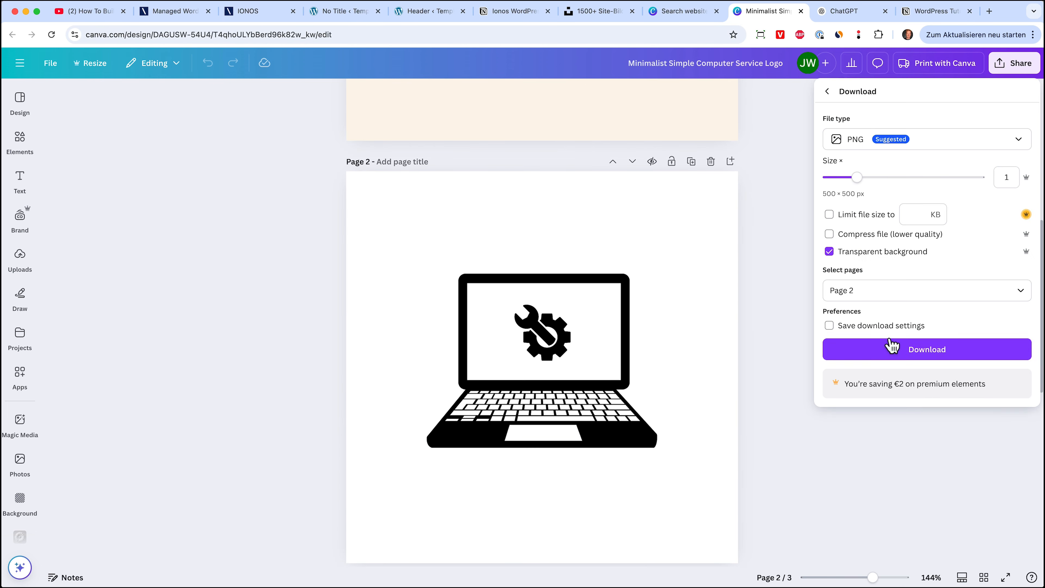
pyautogui.click(891, 349)
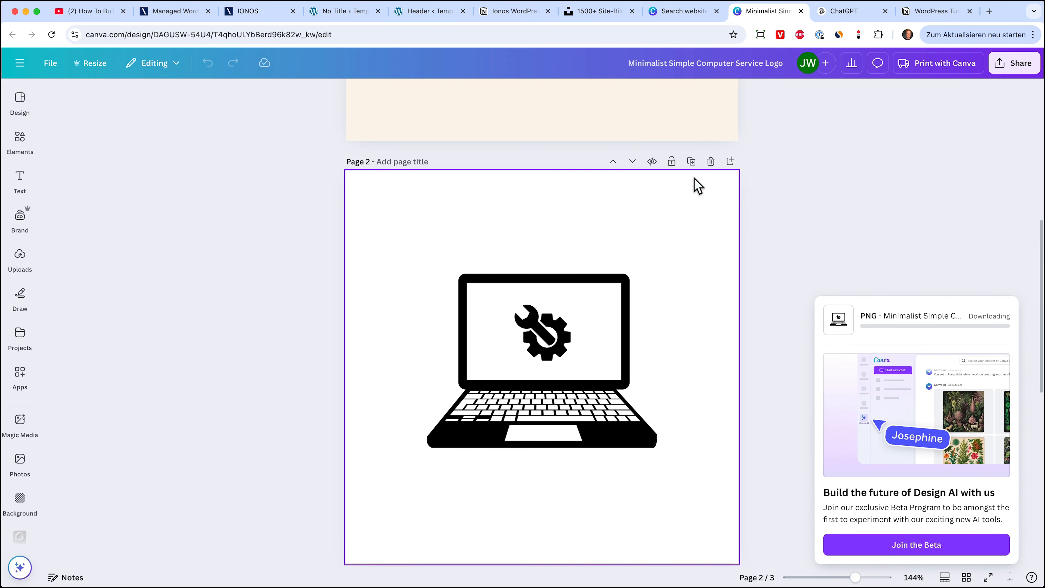
# Step: Return to the WordPress header editor, replace the site logo with the downloaded laptop PNG and make it slightly smaller
pyautogui.click(338, 11)
pyautogui.click(411, 11)
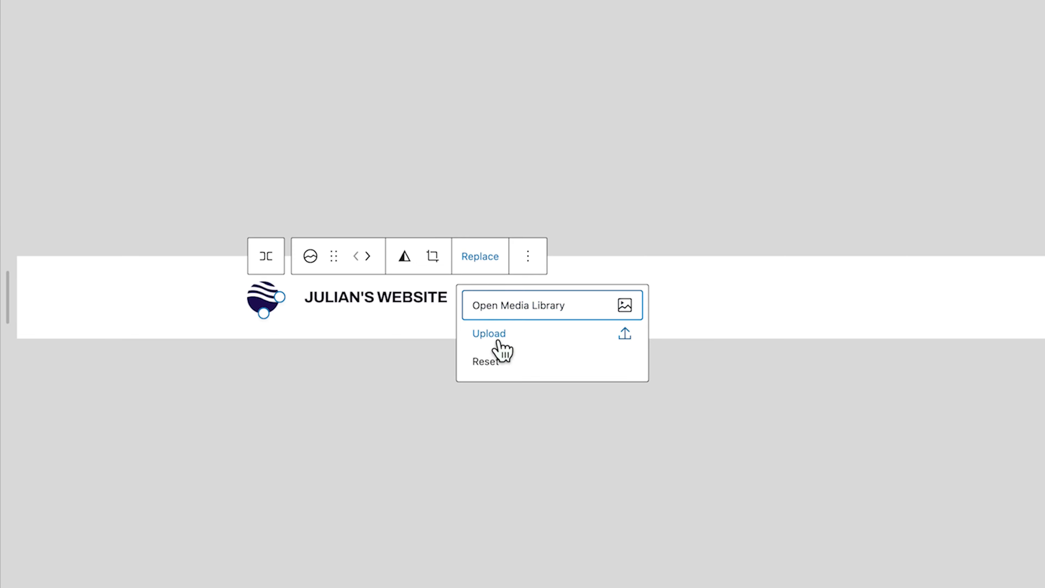
pyautogui.click(494, 330)
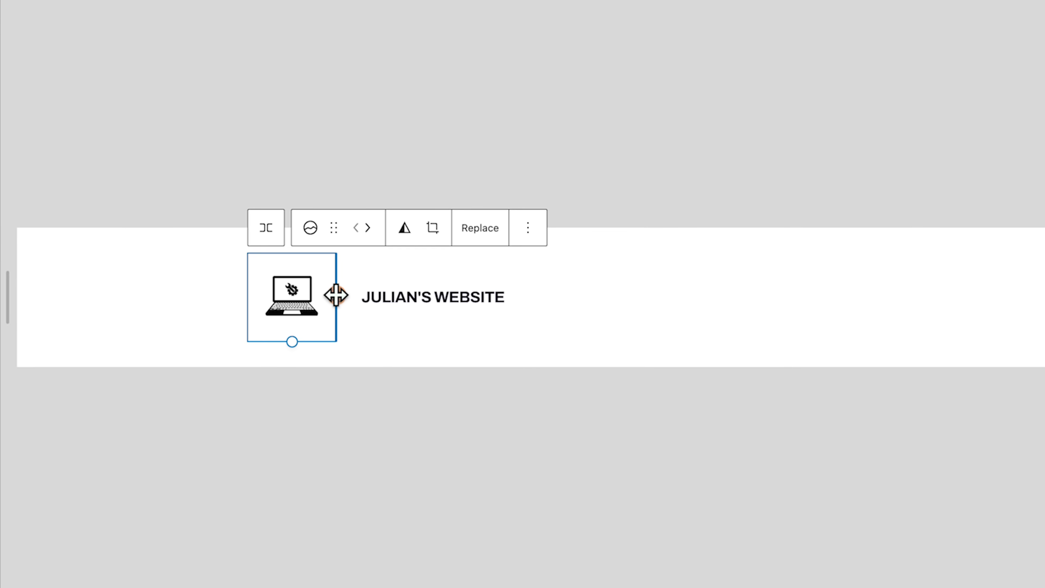
pyautogui.moveTo(337, 295); pyautogui.dragTo(322, 295)
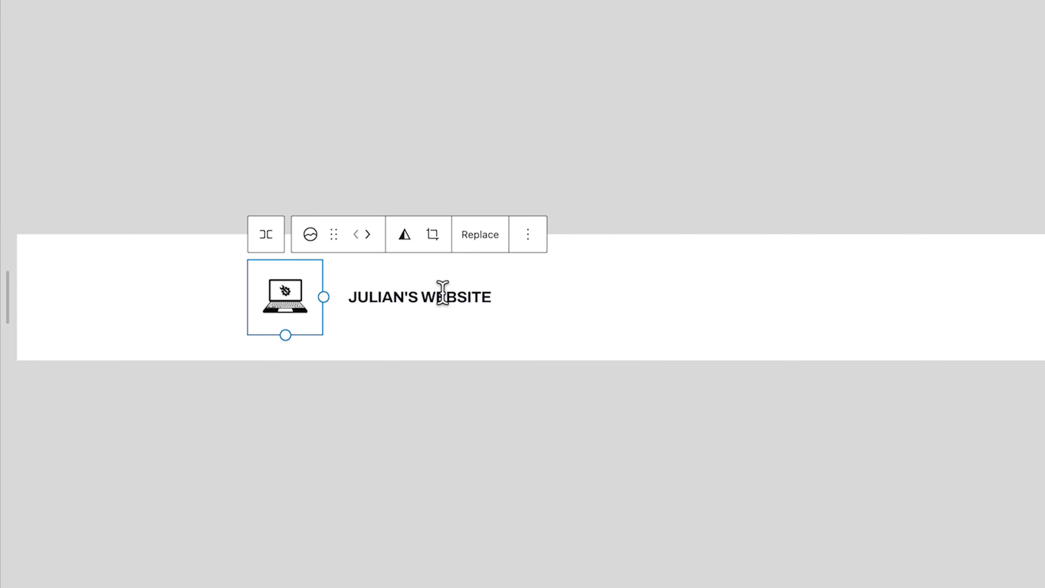
# Step: Add a link to Sample Page after Contact in the header navigation
pyautogui.click(823, 341)
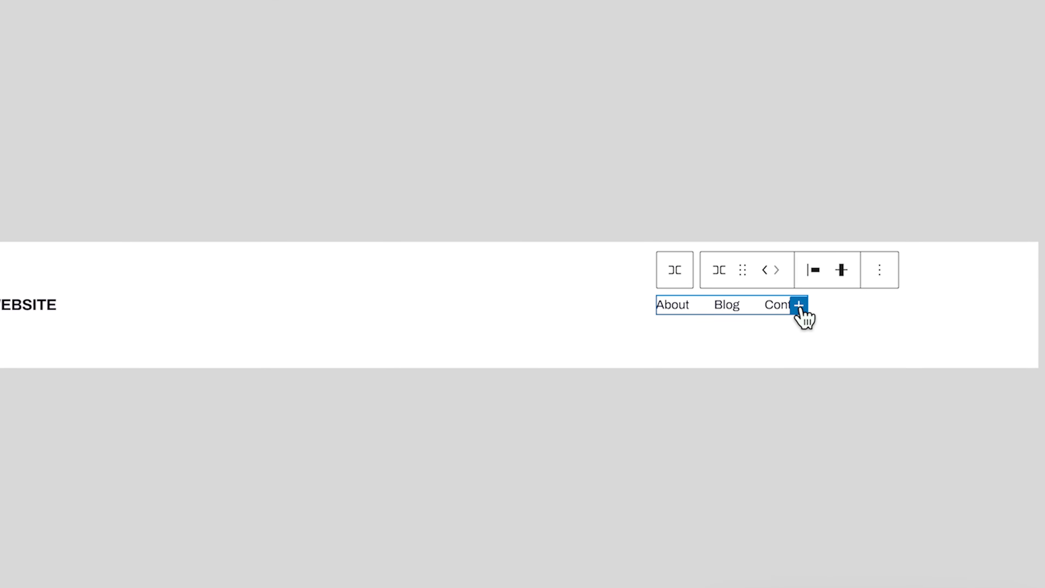
pyautogui.click(793, 307)
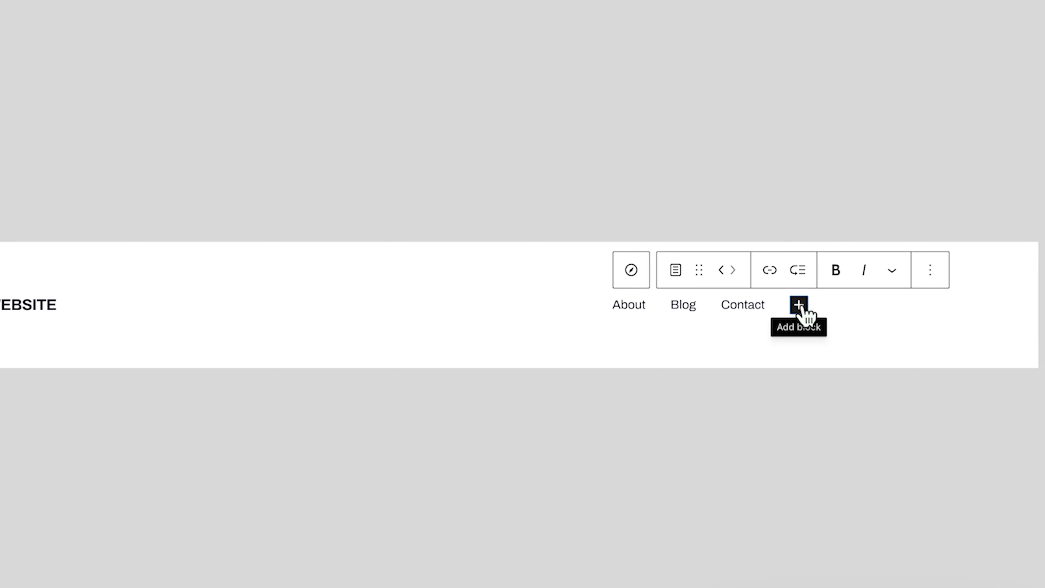
pyautogui.click(803, 309)
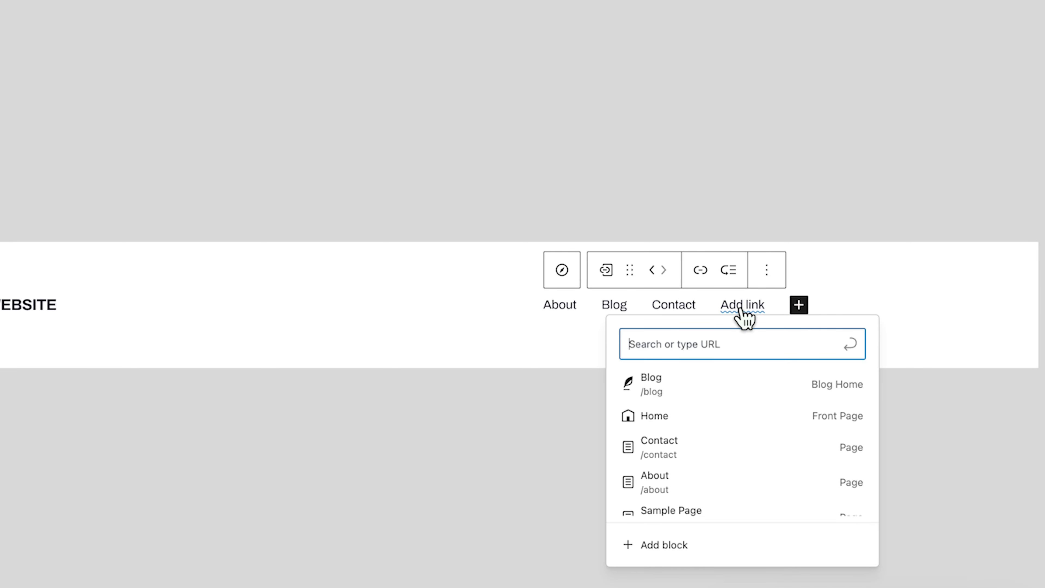
pyautogui.click(671, 510)
# Step: Delete the label text of the Sample Page item in the header navigation
pyautogui.click(758, 303)
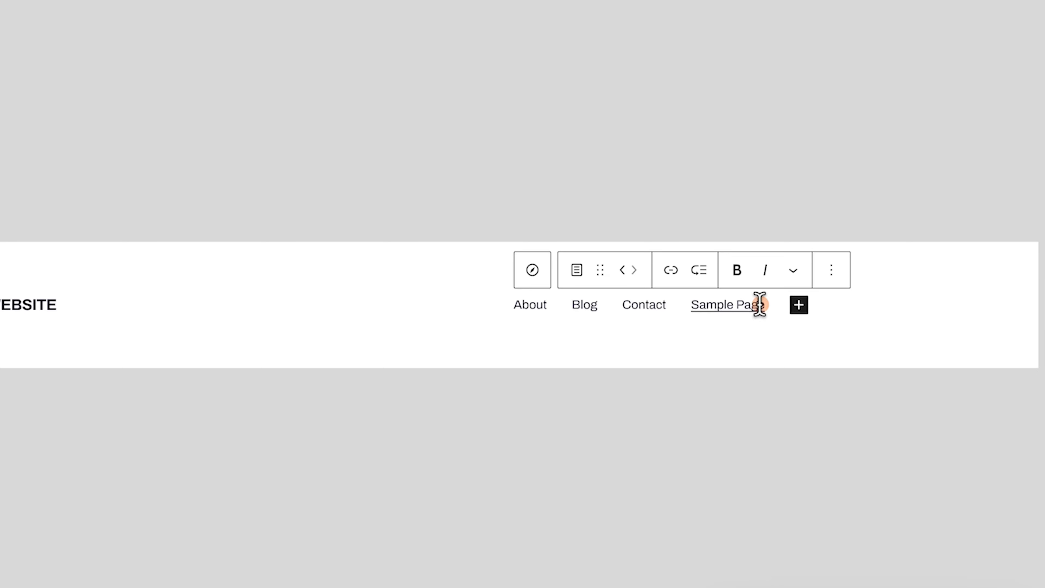
pyautogui.press('BackSpace')
pyautogui.press('BackSpace')
pyautogui.press('BackSpace')
pyautogui.press('BackSpace')
pyautogui.press('BackSpace')
pyautogui.press('BackSpace')
pyautogui.press('BackSpace')
pyautogui.press('BackSpace')
pyautogui.press('BackSpace')
pyautogui.press('Delete')
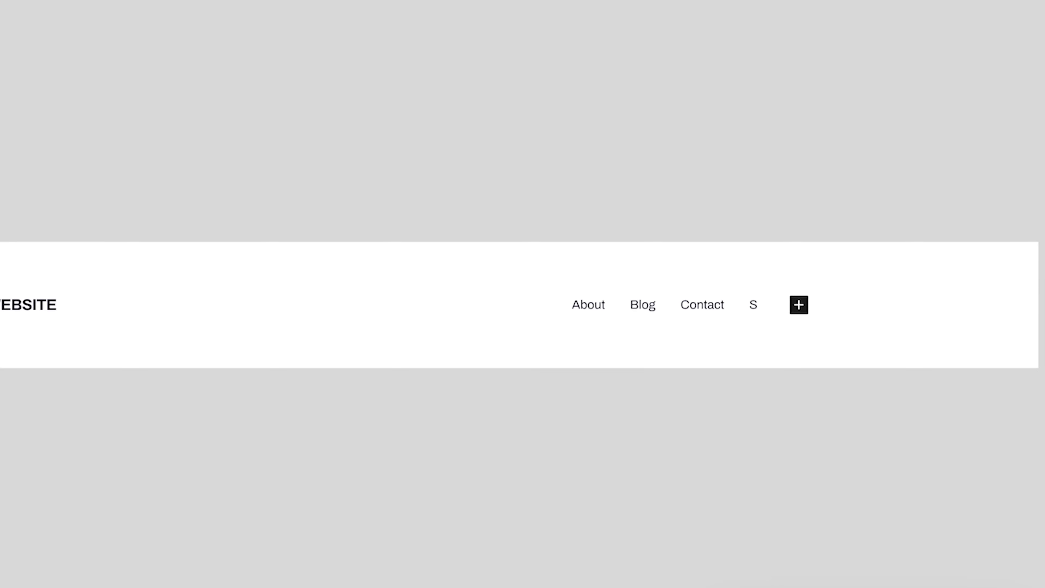
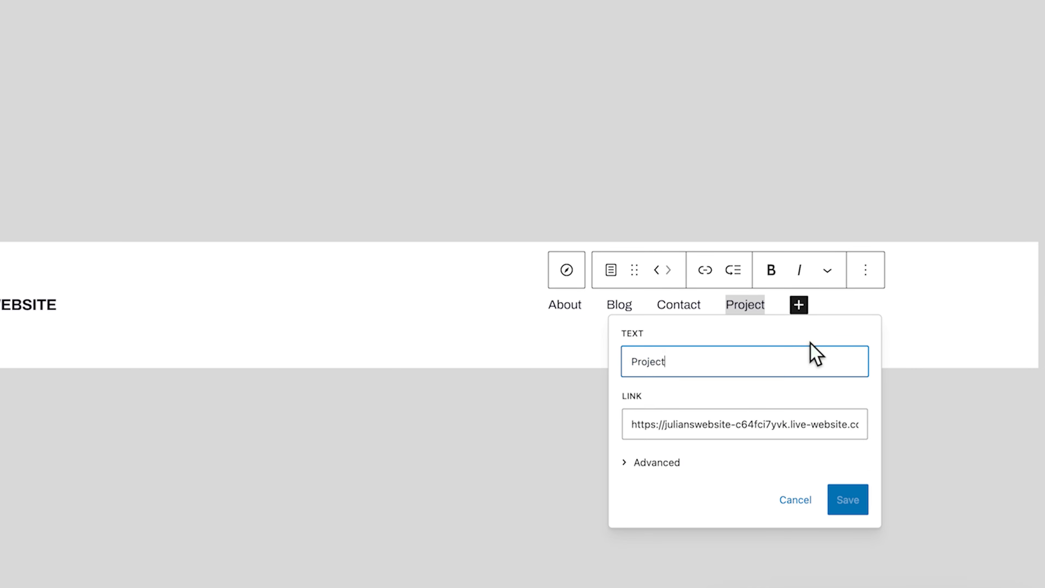
# Step: Replace the link of the Project navigation item with the Projects page, searching for "pro"
pyautogui.click(735, 421)
pyautogui.press('super+a')
pyautogui.press('BackSpace')
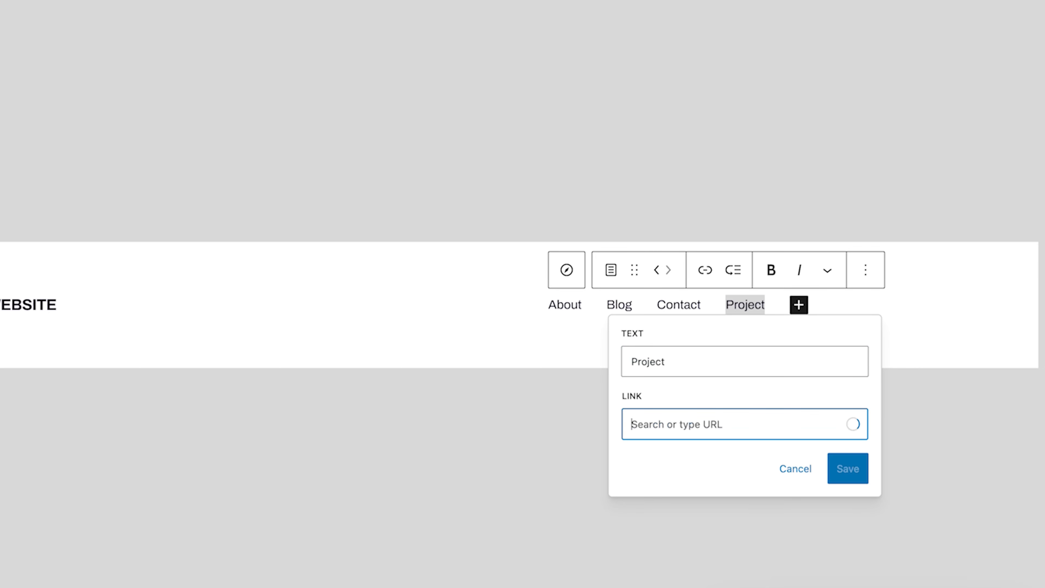
pyautogui.write('prjo')
pyautogui.press('BackSpace')
pyautogui.press('BackSpace')
pyautogui.write('o')
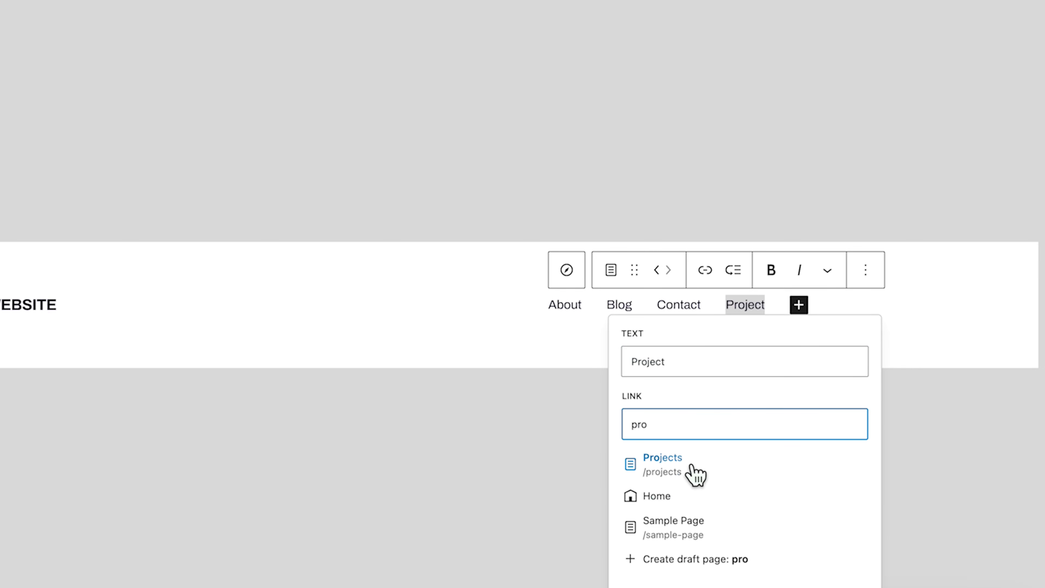
pyautogui.click(691, 469)
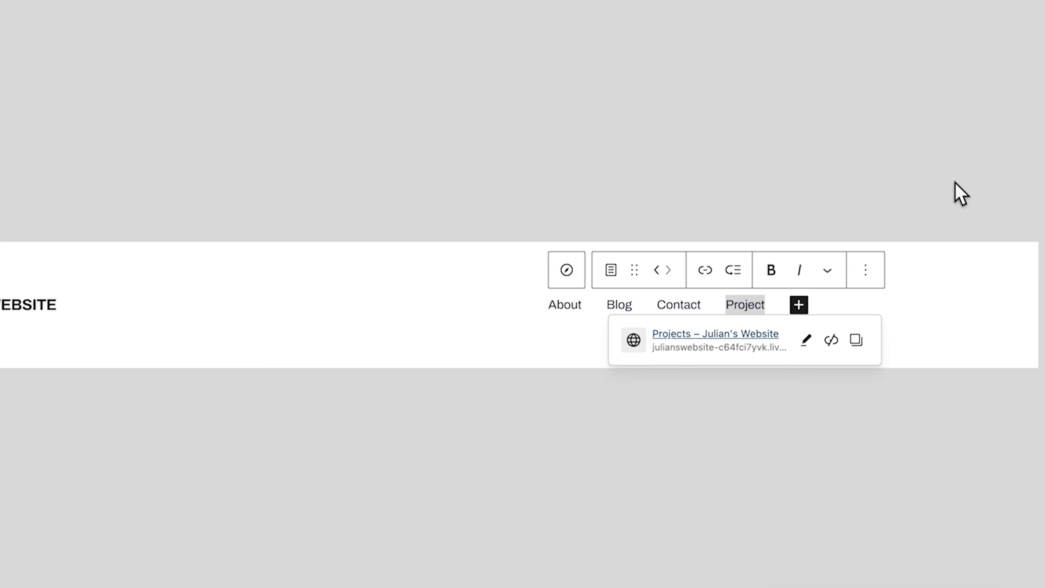
# Step: Save the header changes and open the live website from the Home page editor
pyautogui.click(1011, 69)
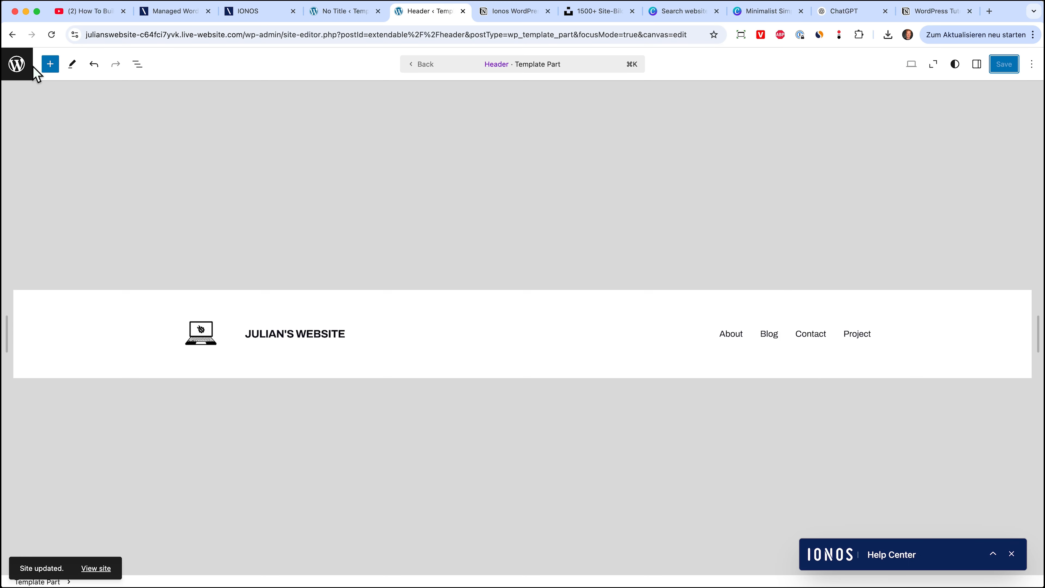
pyautogui.click(25, 67)
pyautogui.click(16, 121)
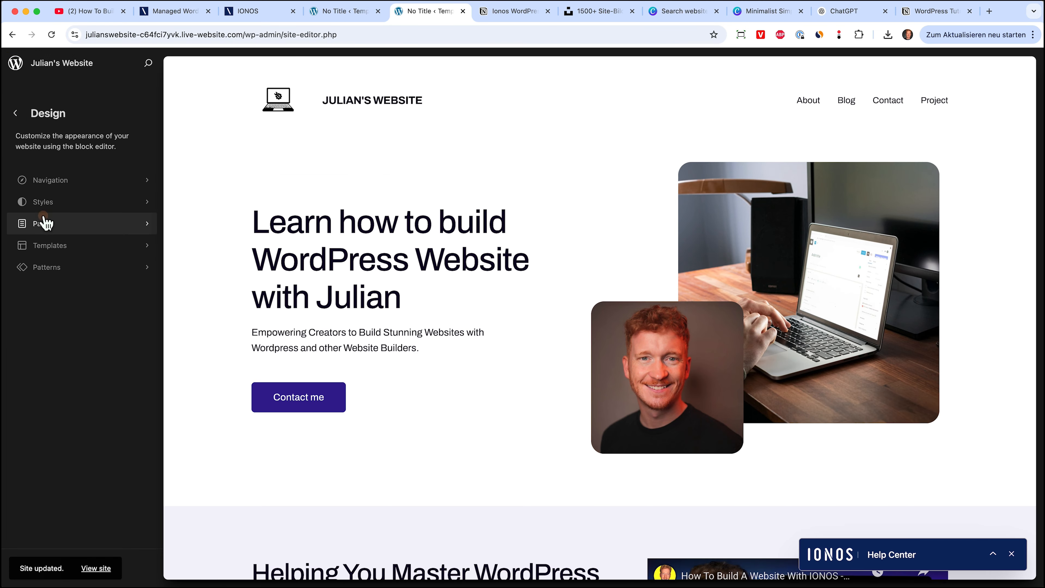
pyautogui.click(42, 222)
pyautogui.click(395, 158)
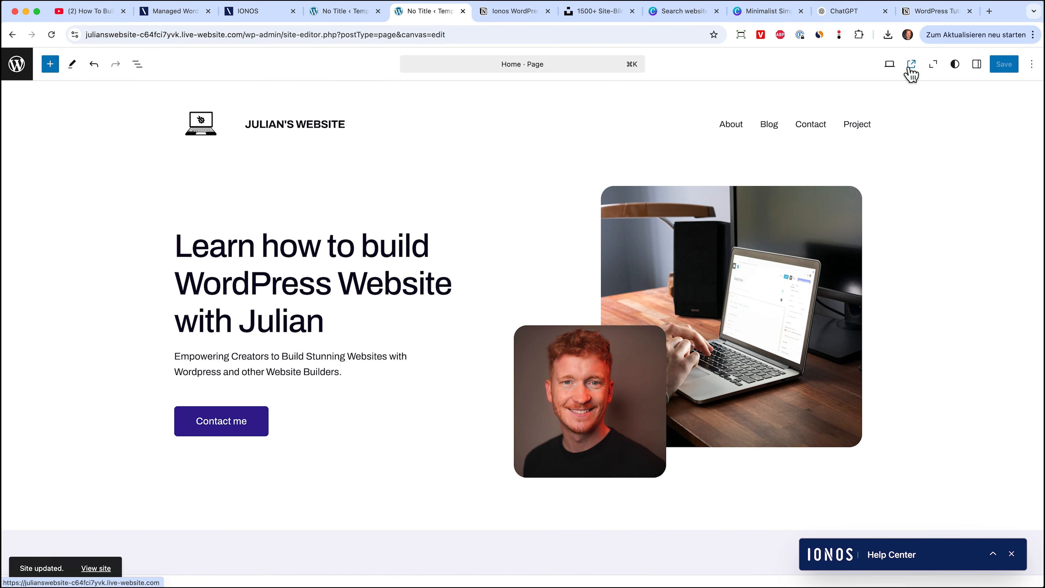
pyautogui.click(911, 65)
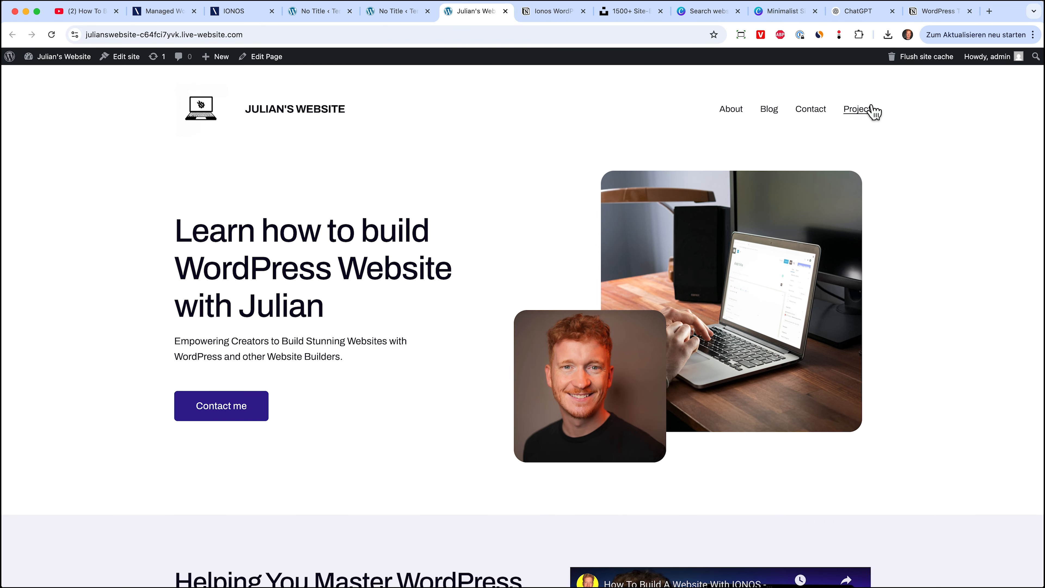
# Step: Test the Project, About and Contact links in the live site's header navigation
pyautogui.click(847, 109)
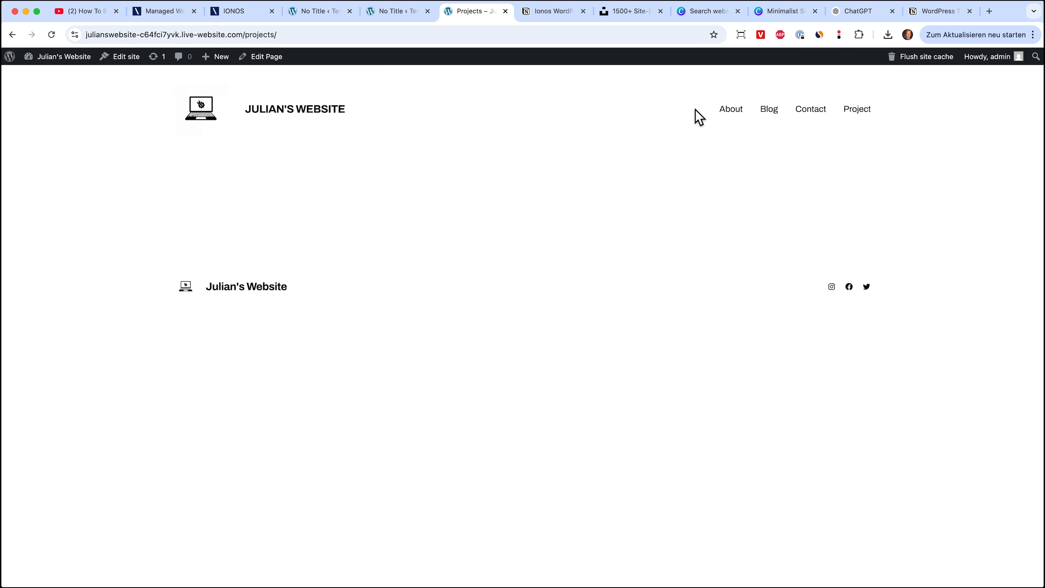
pyautogui.click(732, 114)
pyautogui.click(820, 114)
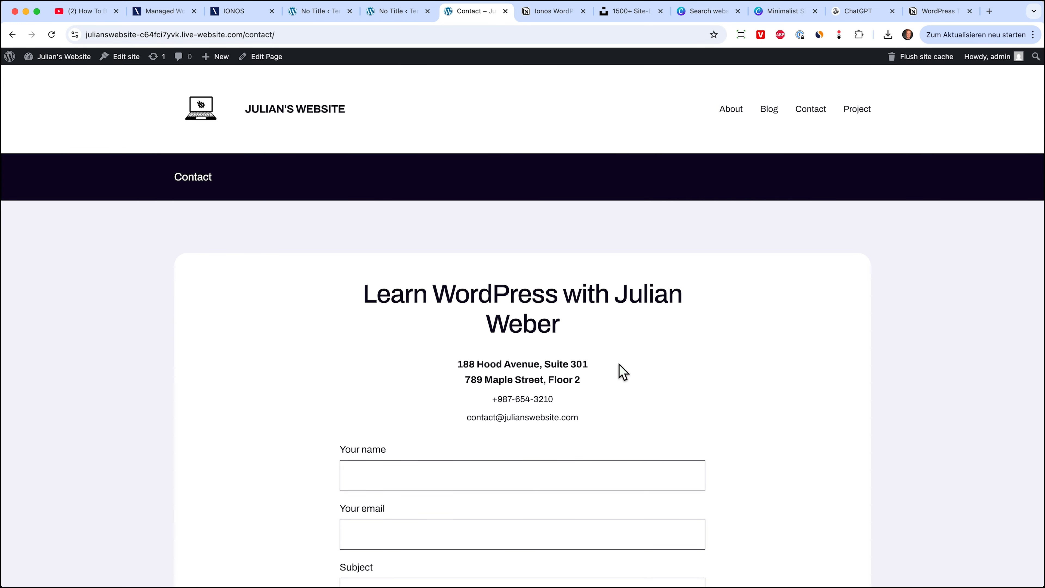
# Step: Return to the home page through the header logo and look through its sections
pyautogui.click(204, 110)
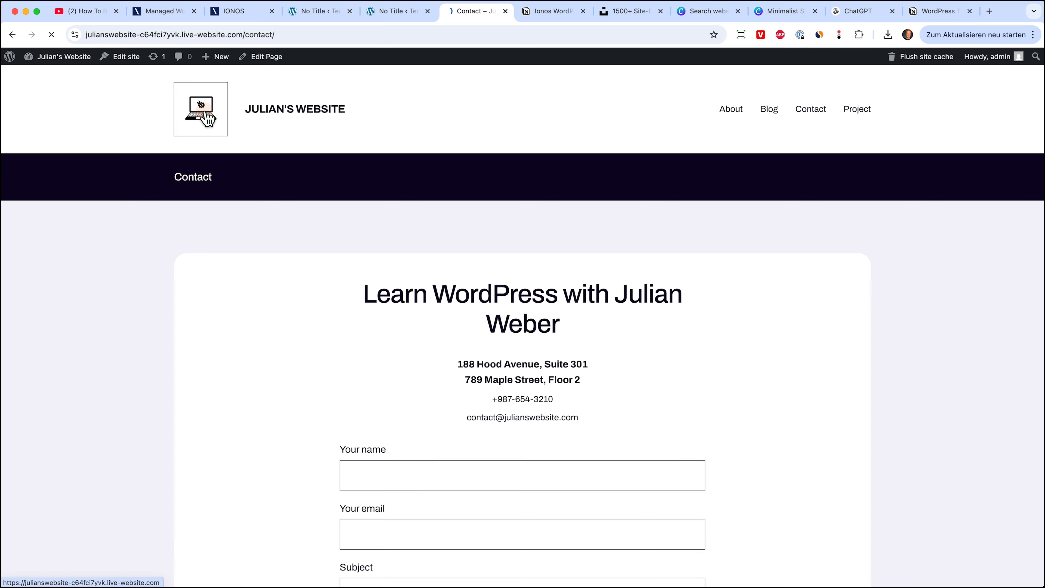
pyautogui.scroll(-1, 405, 313)
pyautogui.scroll(-5, 406, 313)
pyautogui.scroll(5, 463, 276)
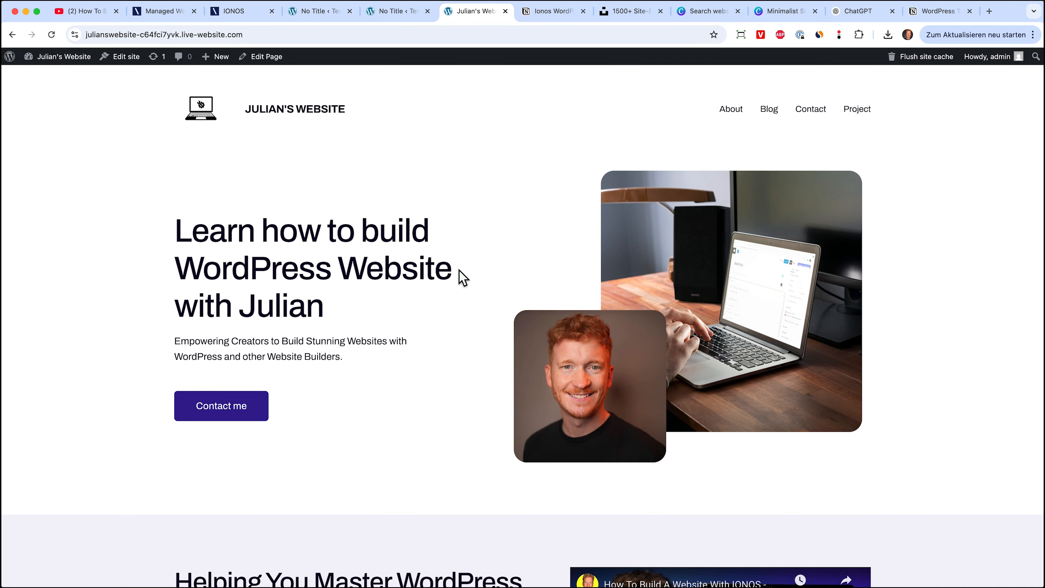
pyautogui.scroll(-15, 462, 276)
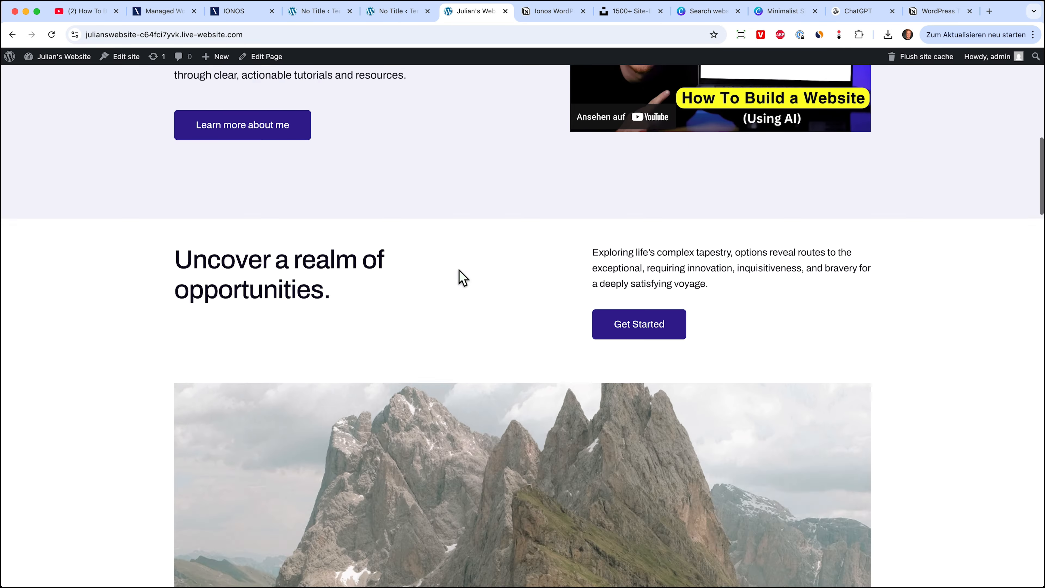
pyautogui.scroll(-15, 463, 276)
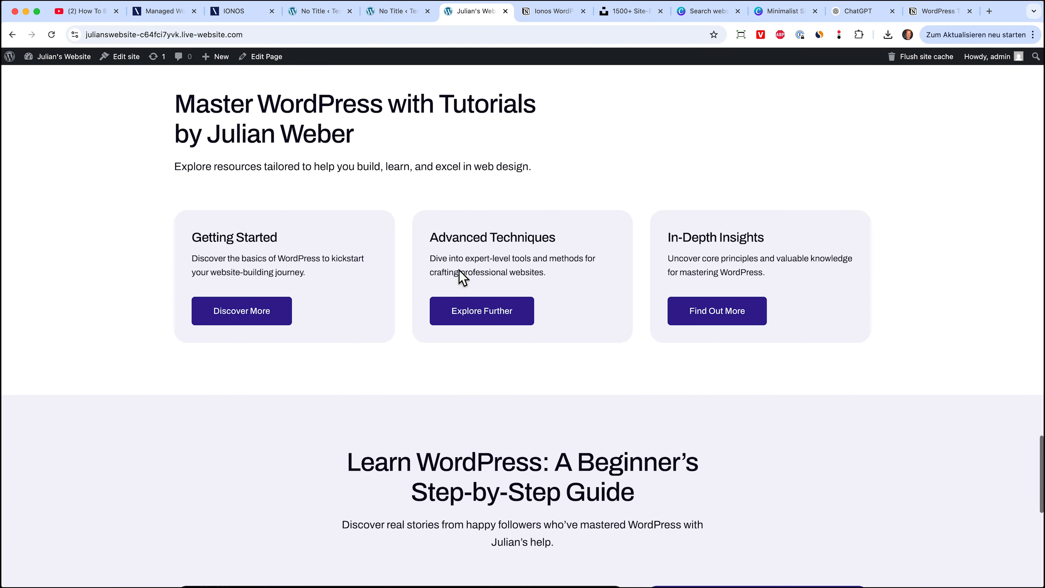
pyautogui.scroll(20, 462, 277)
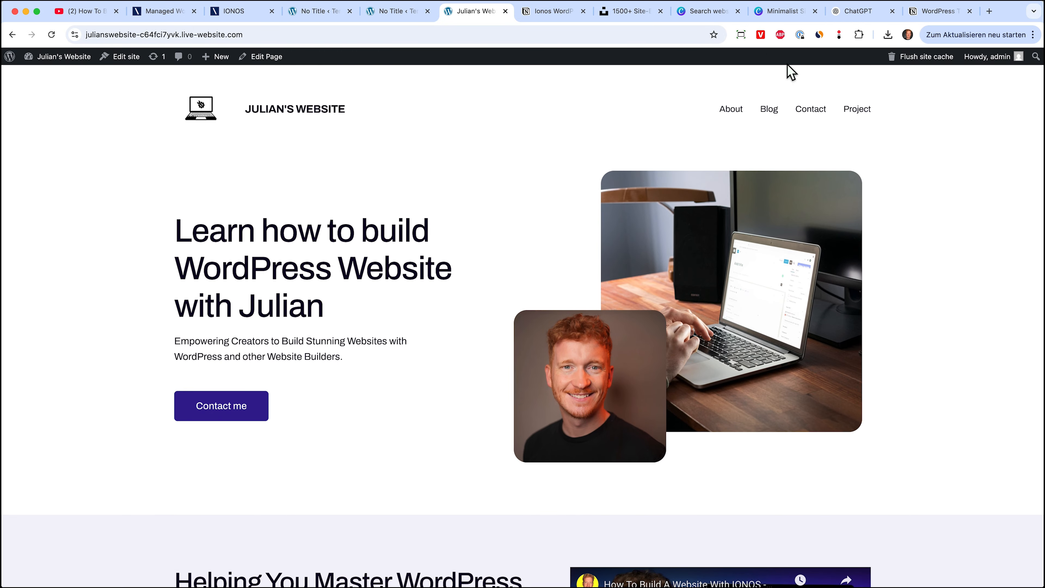
# Step: Open the post "Why WordPress is Perfect for Your Online Presence" from the live Blog page and read through it
pyautogui.click(766, 116)
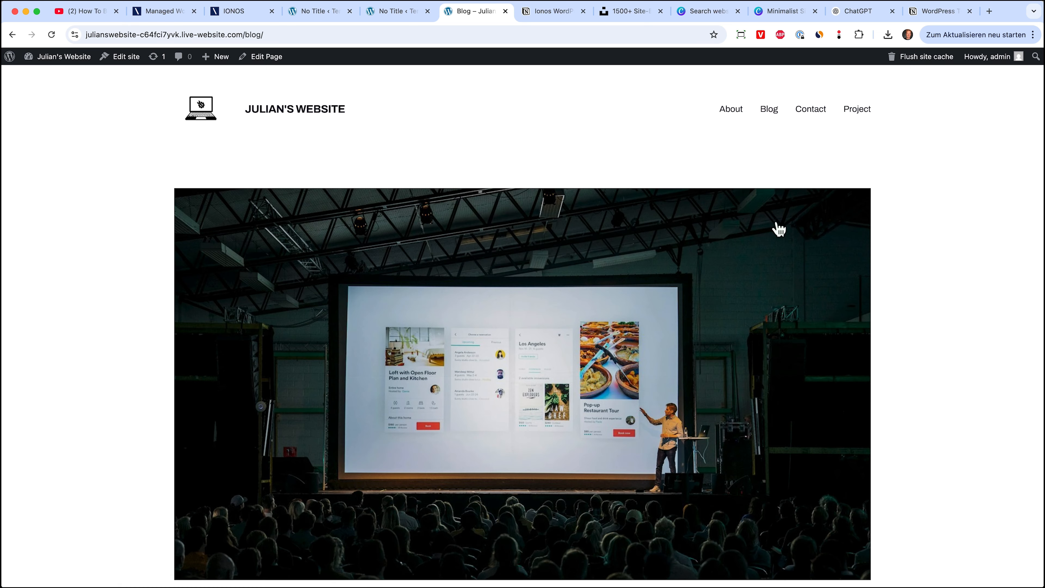
pyautogui.scroll(-1, 791, 292)
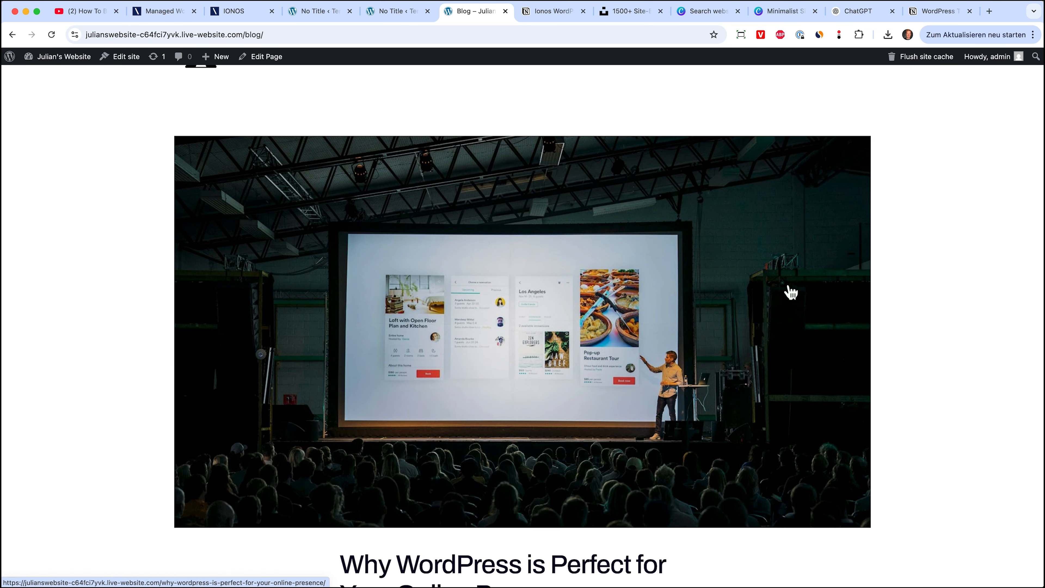
pyautogui.scroll(-5, 788, 290)
pyautogui.click(474, 280)
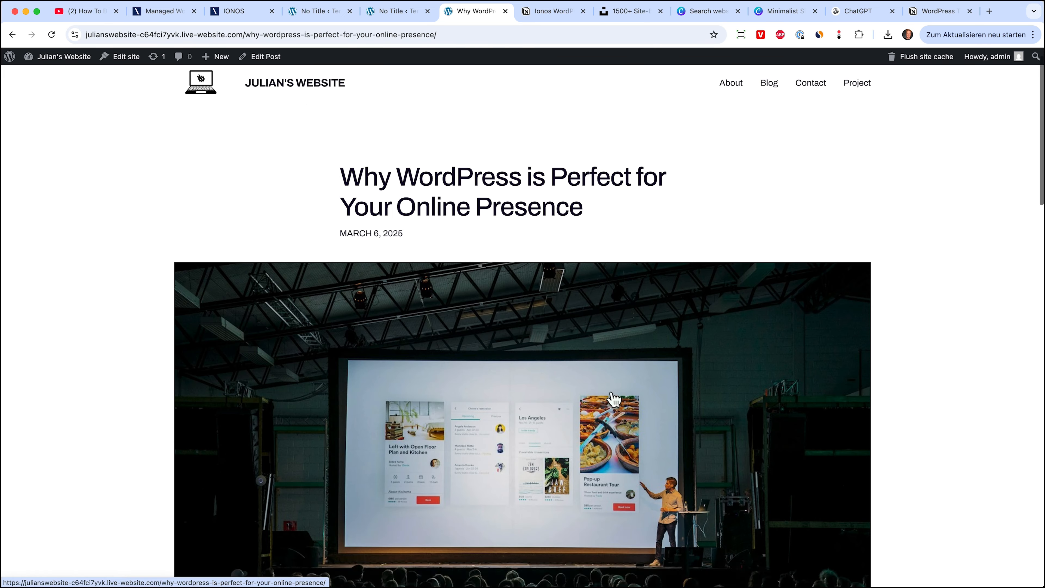
pyautogui.scroll(-15, 611, 397)
pyautogui.scroll(-10, 611, 399)
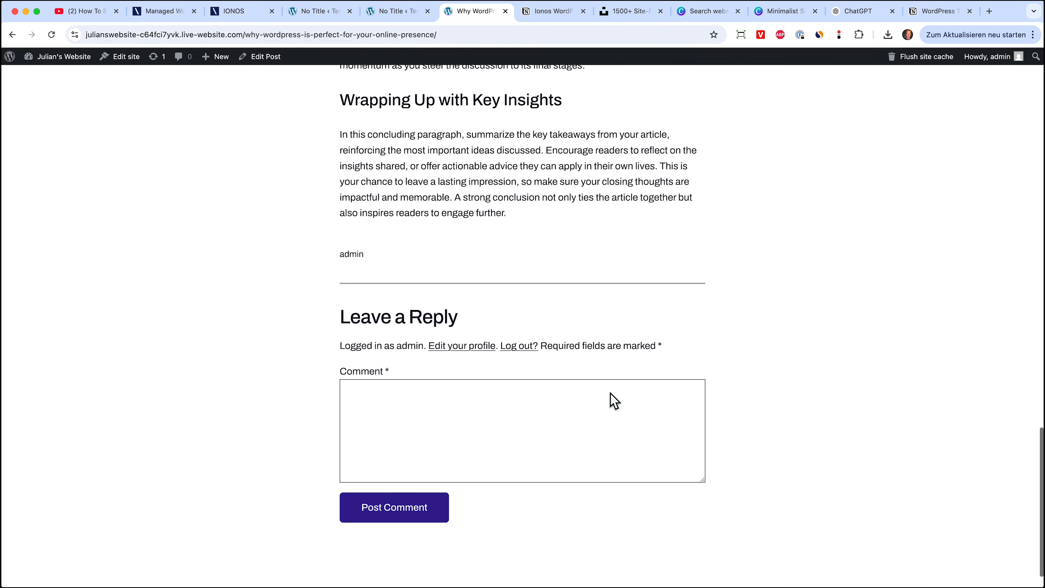
pyautogui.scroll(20, 607, 285)
pyautogui.scroll(3, 608, 286)
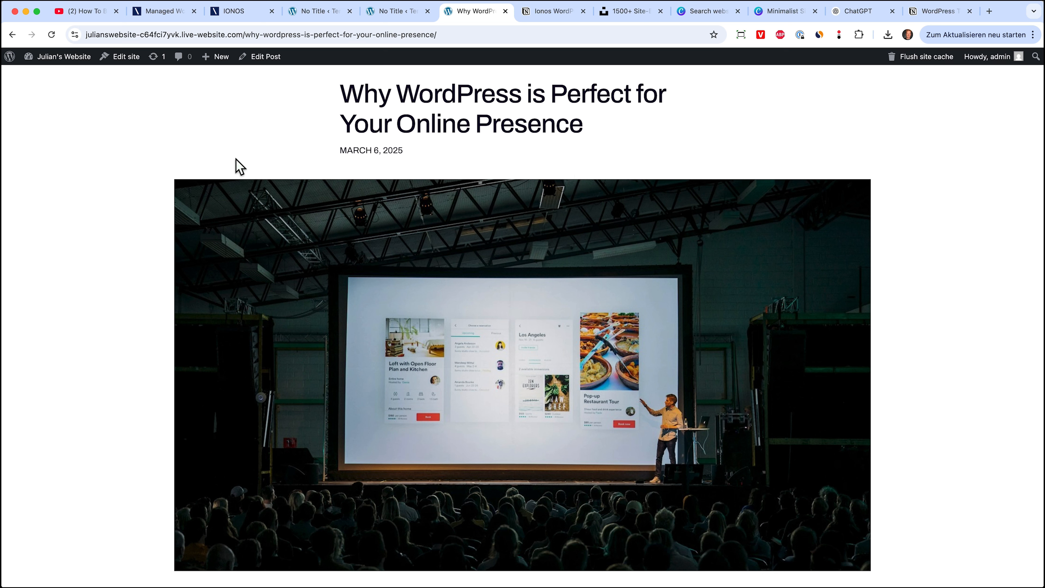
# Step: Go to the posts in the WordPress admin and open "10 Common WordPress Mistakes and How to Avoid Them" for editing
pyautogui.click(14, 63)
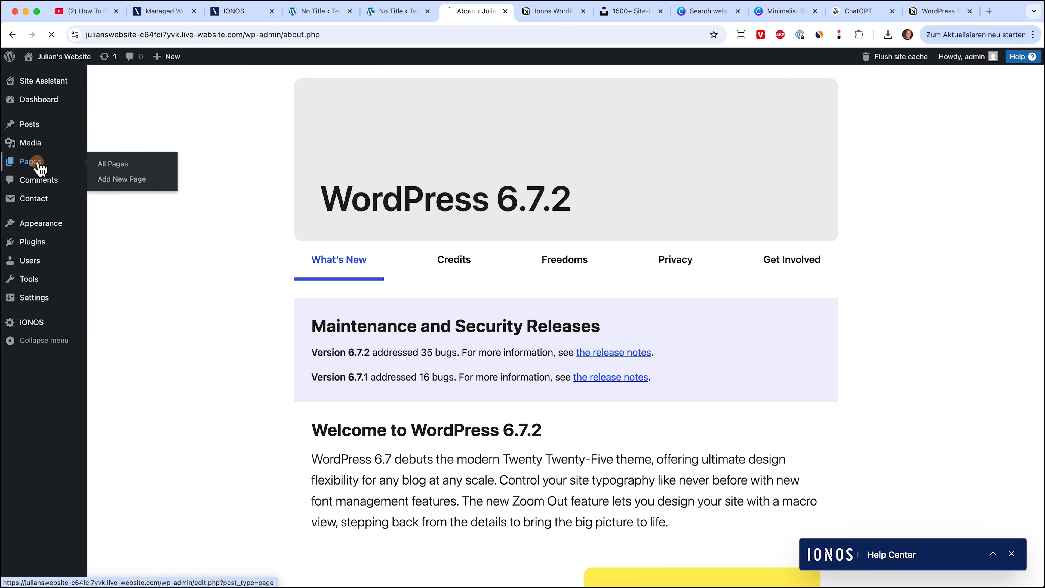
pyautogui.click(38, 164)
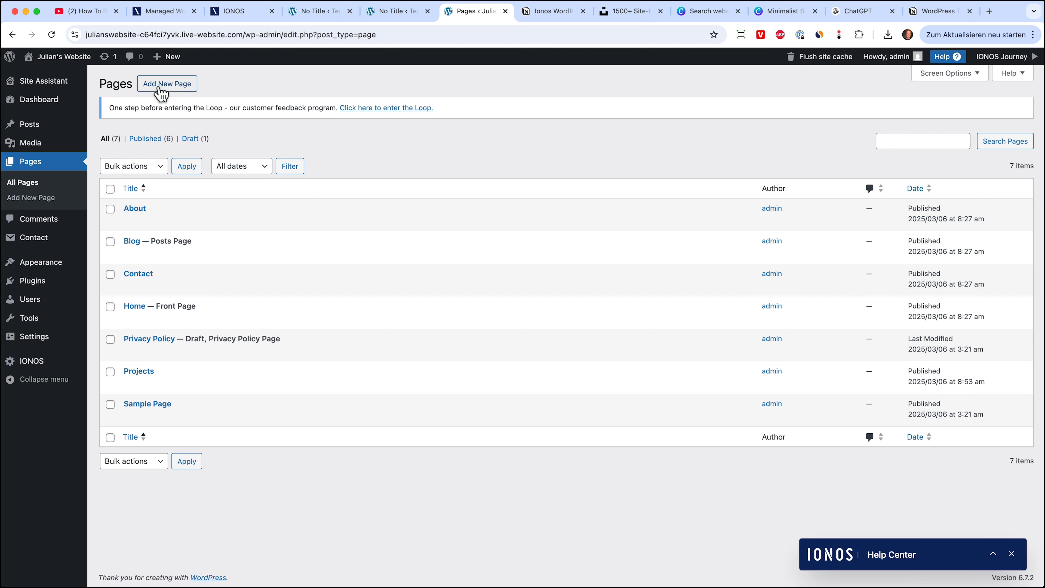
pyautogui.moveTo(49, 126)
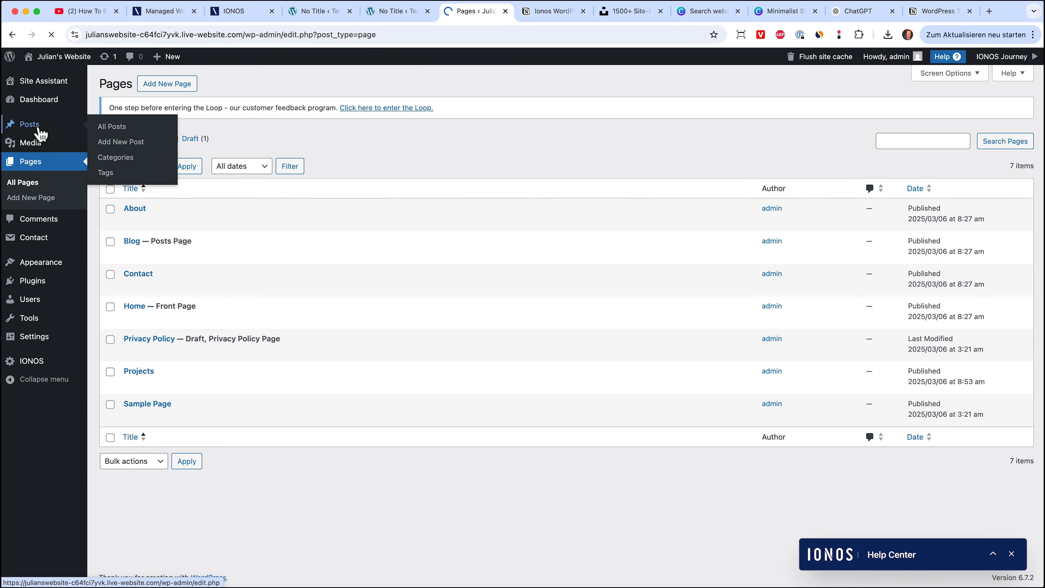
pyautogui.click(39, 128)
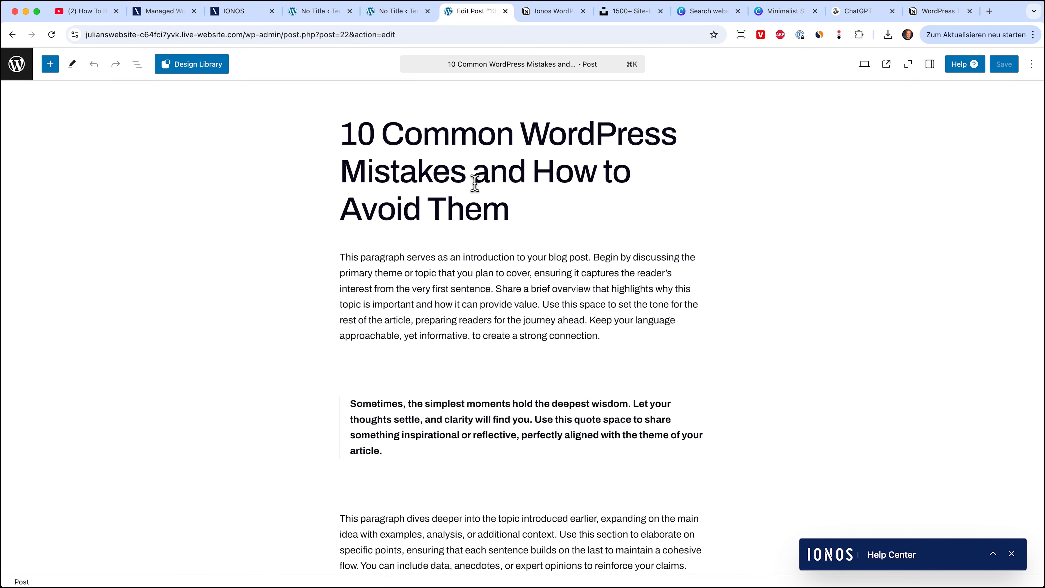
# Step: Look through the post's introduction, quote, body paragraphs and images in the editor
pyautogui.moveTo(505, 305); pyautogui.dragTo(431, 257)
pyautogui.click(435, 414)
pyautogui.scroll(-10, 469, 321)
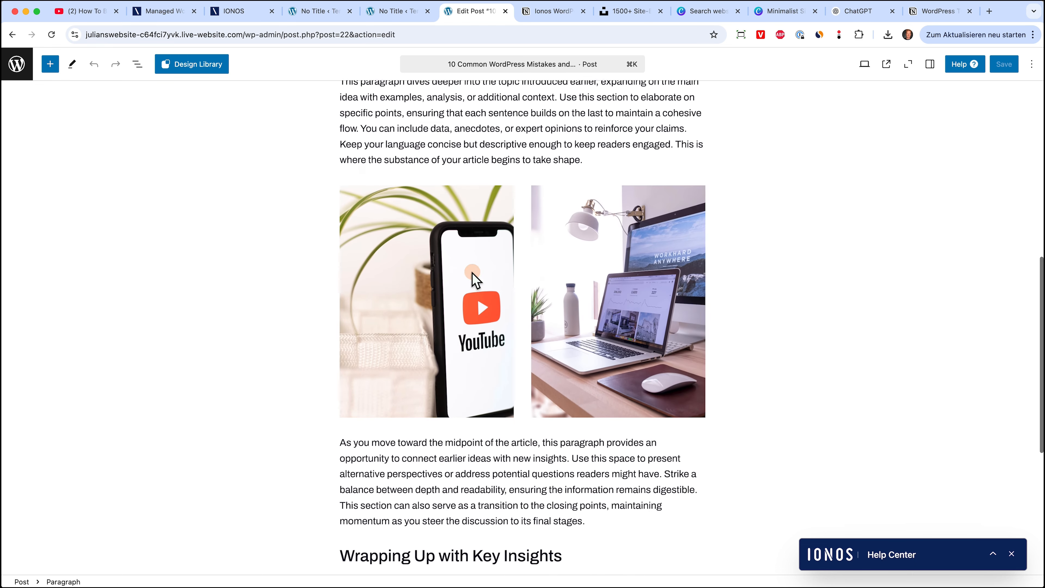
pyautogui.scroll(6, 472, 272)
pyautogui.click(462, 306)
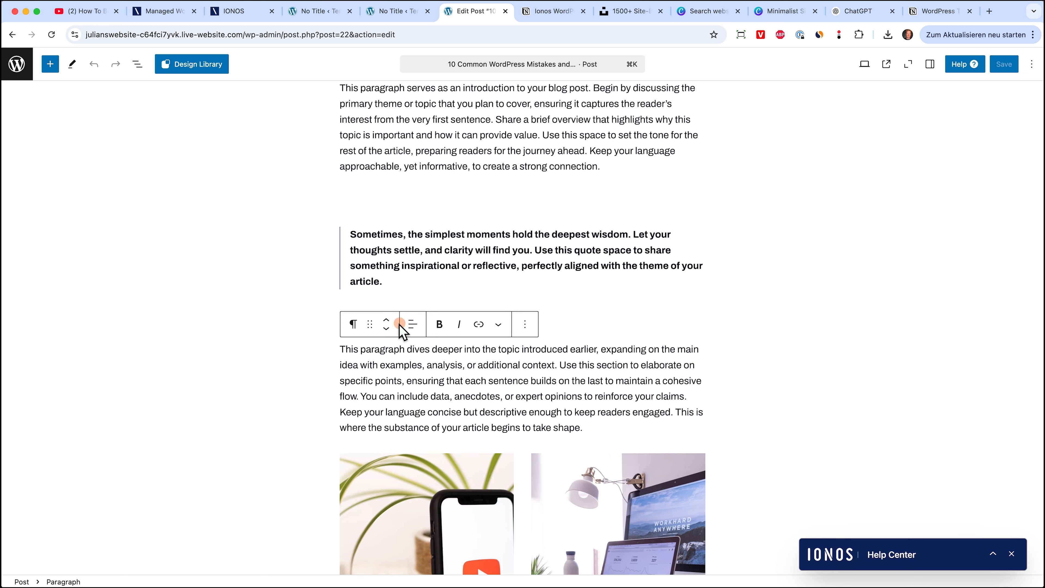
pyautogui.click(416, 291)
# Step: Add the paragraph "ufkbsnkjdbfjsbn" after the one beginning "This paragraph dives deeper", followed by an empty block
pyautogui.click(340, 347)
pyautogui.click(601, 428)
pyautogui.press('Return')
pyautogui.write('ufkbsnkjdbfjsbn')
pyautogui.press('Return')
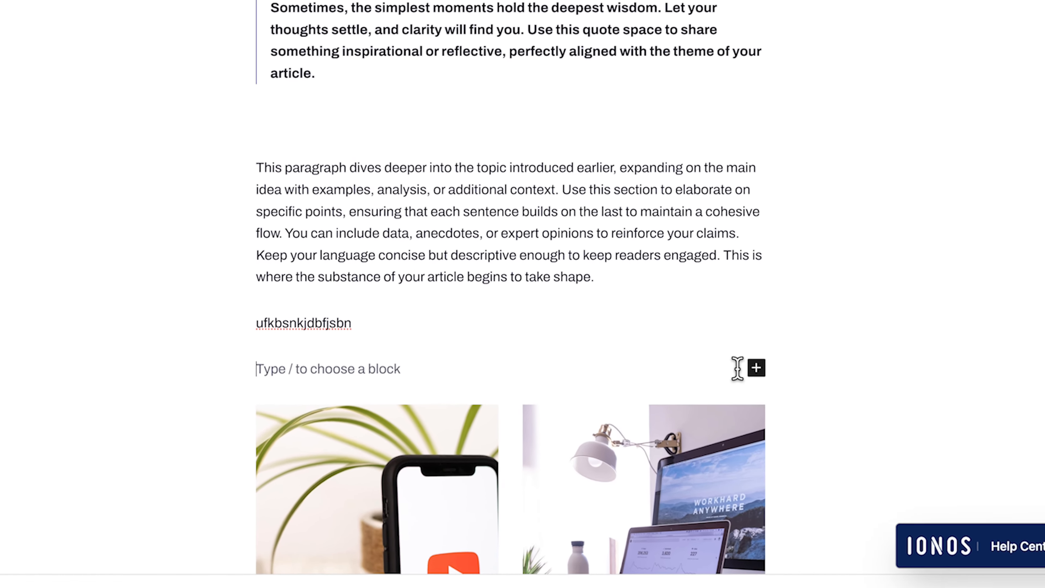
# Step: Embed the IONOS tutorial video below the new paragraph with a YouTube Embed block, using the URL copied from its YouTube page
pyautogui.click(765, 362)
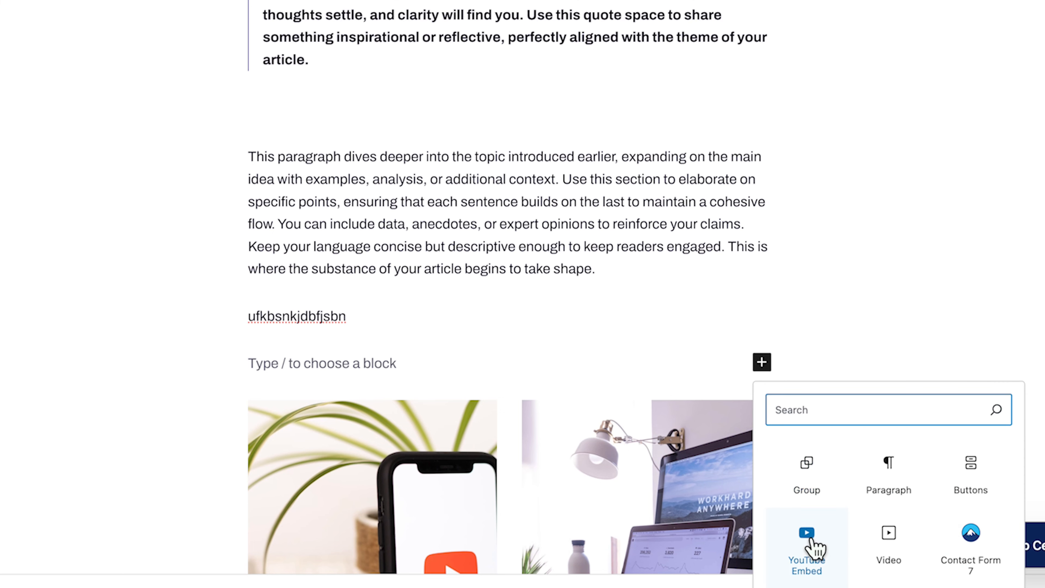
pyautogui.click(809, 538)
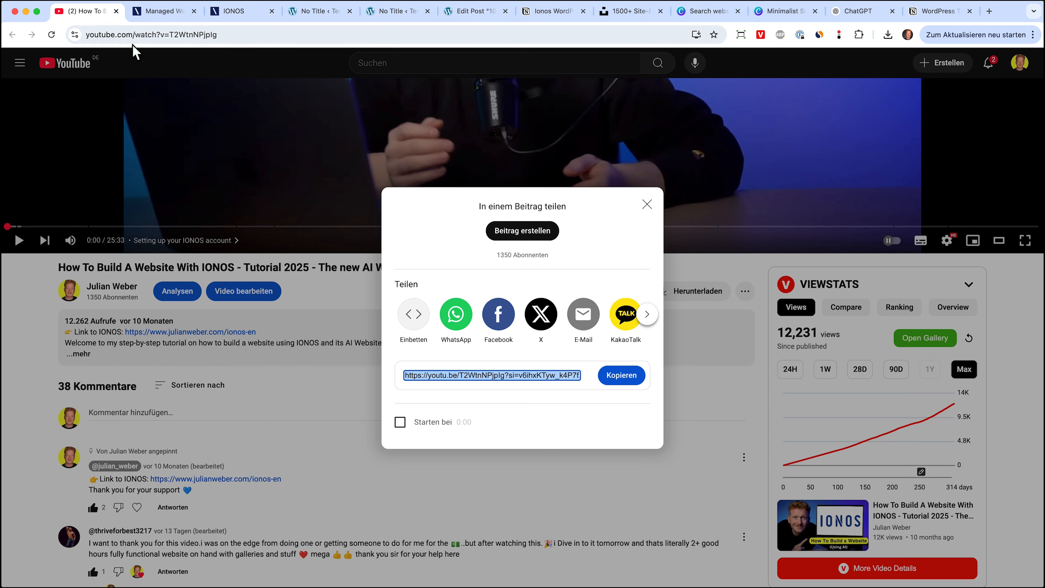
pyautogui.click(133, 41)
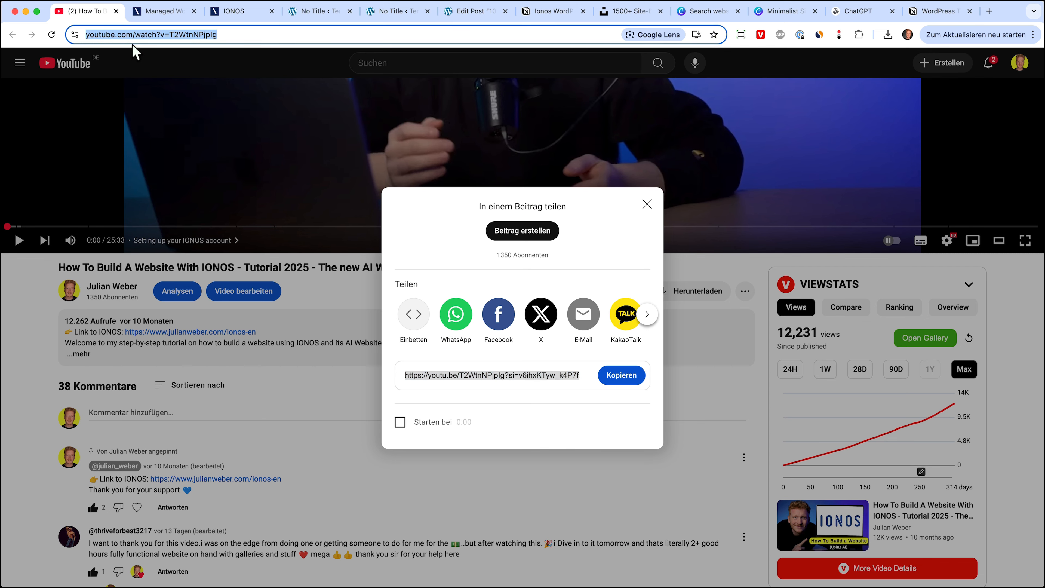
pyautogui.click(393, 12)
pyautogui.click(478, 11)
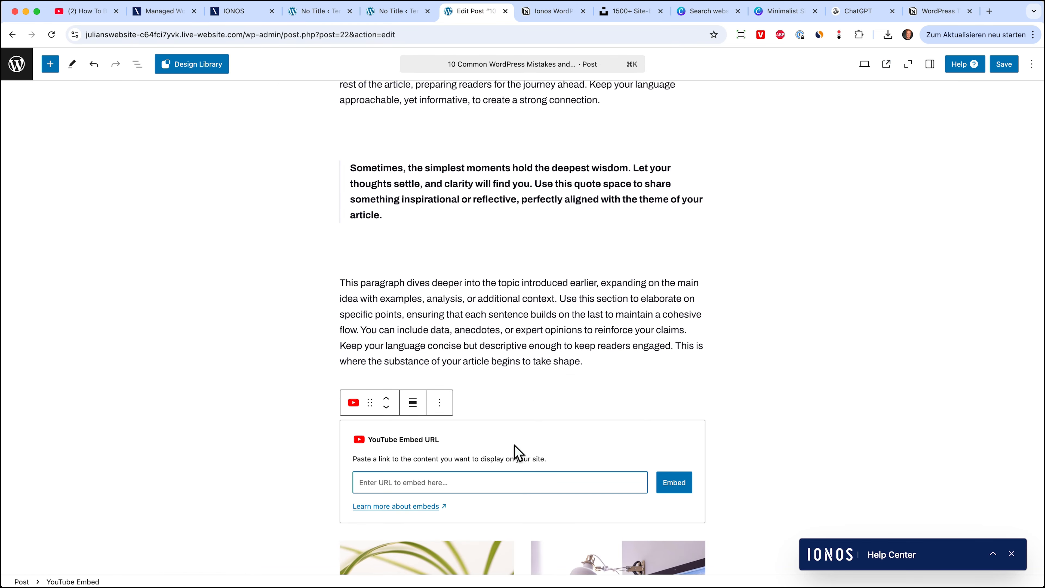
pyautogui.press('super+v')
pyautogui.click(683, 485)
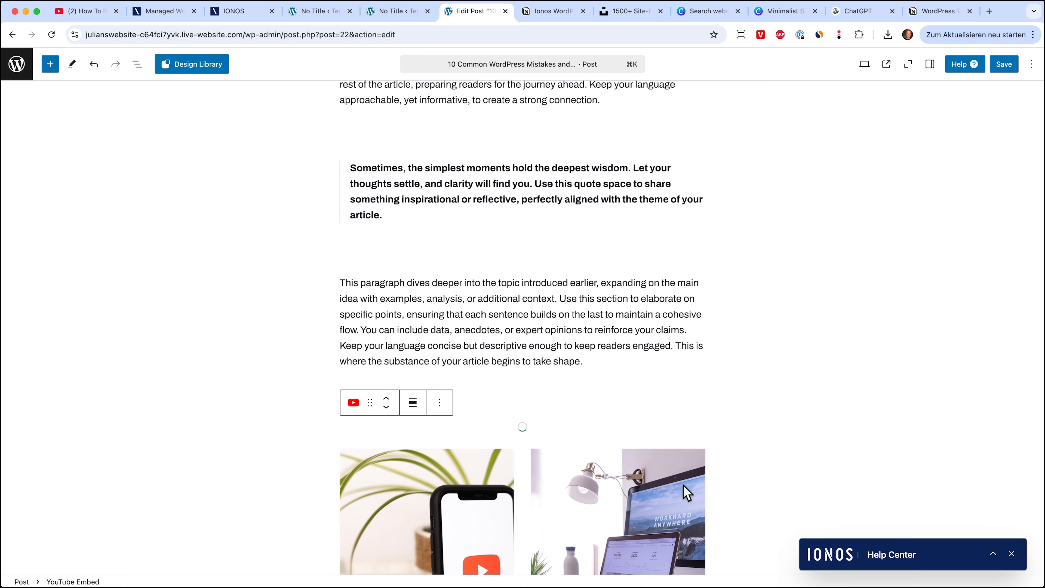
# Step: Insert an empty paragraph between "ufkbsnkjdbfjsbn" and the video, and browse the full list of blocks without adding one
pyautogui.scroll(-4, 684, 485)
pyautogui.click(539, 207)
pyautogui.write('ufkbsnkjdbfjsbn')
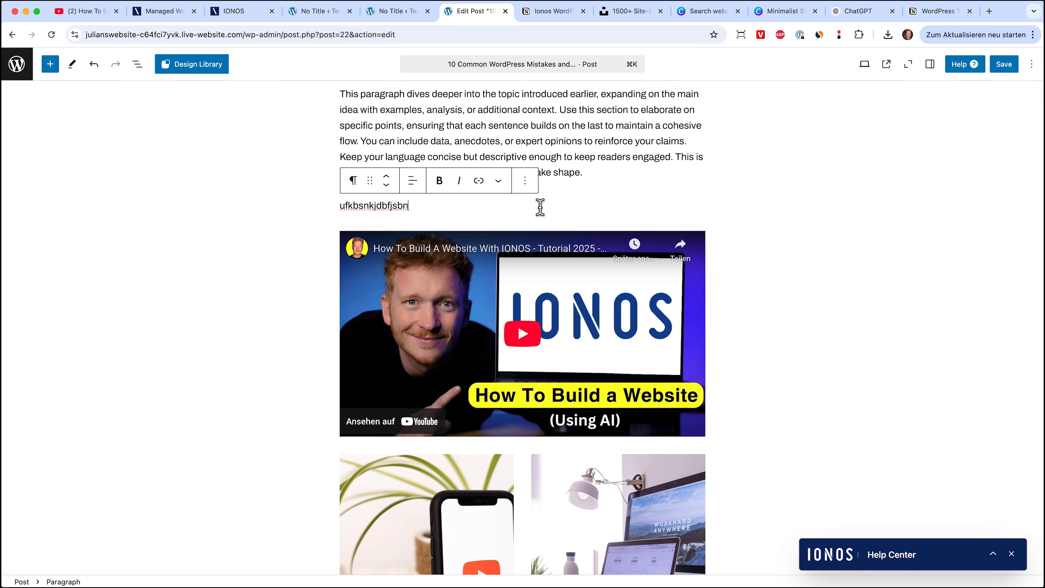
pyautogui.press('Return')
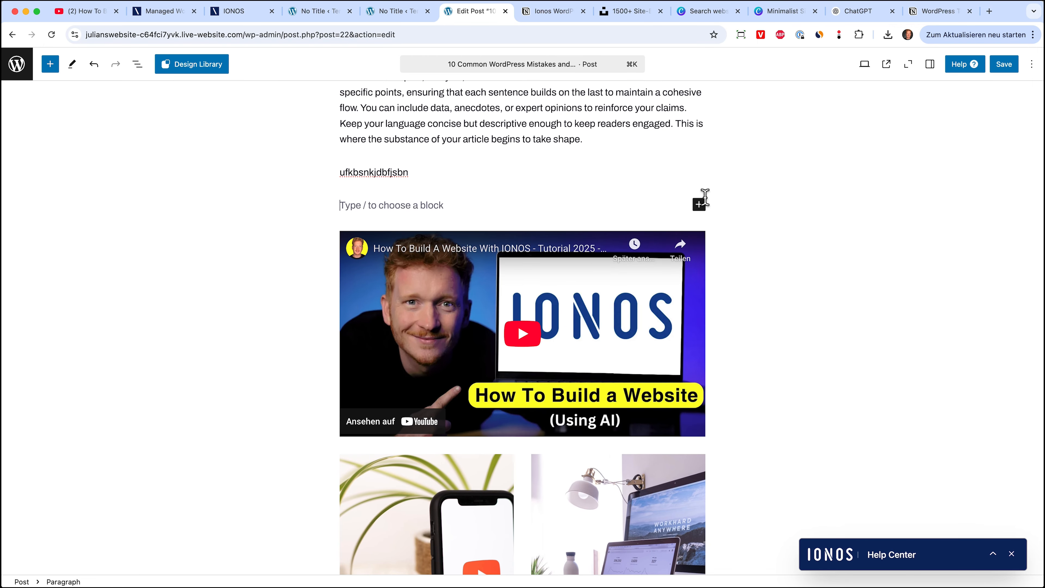
pyautogui.click(700, 204)
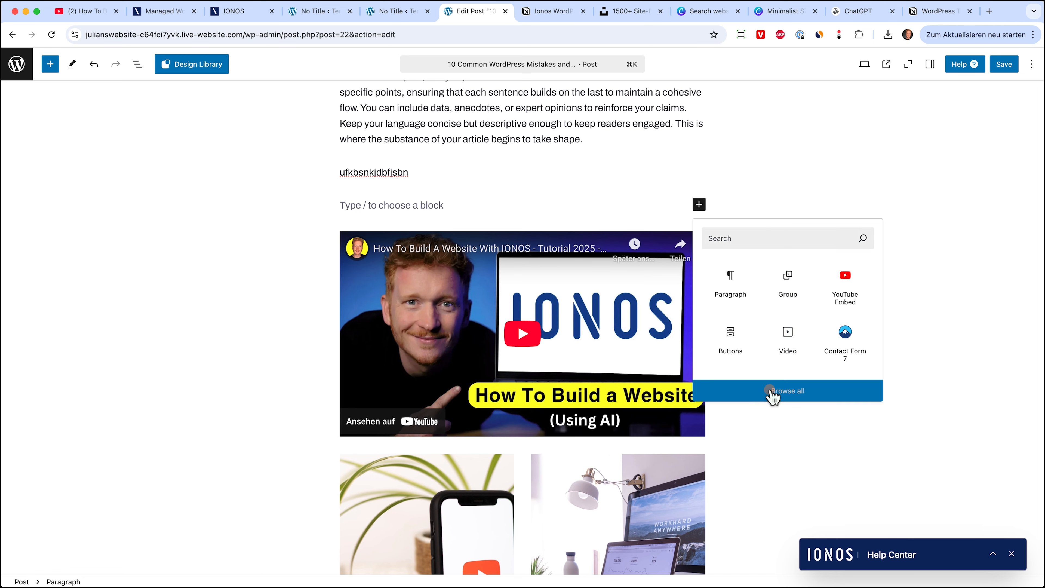
pyautogui.click(770, 391)
pyautogui.scroll(-1, 87, 383)
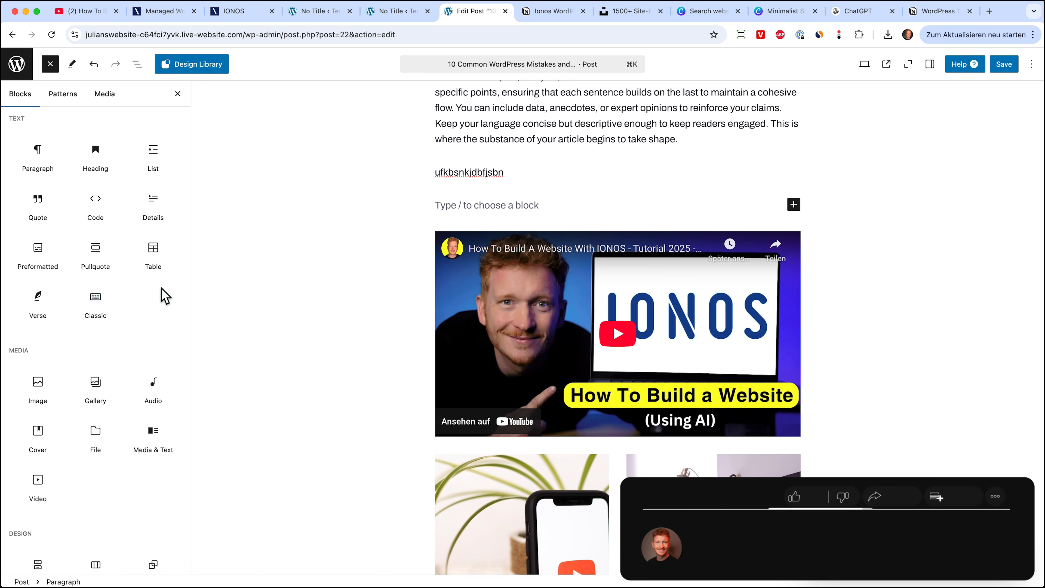
pyautogui.click(386, 308)
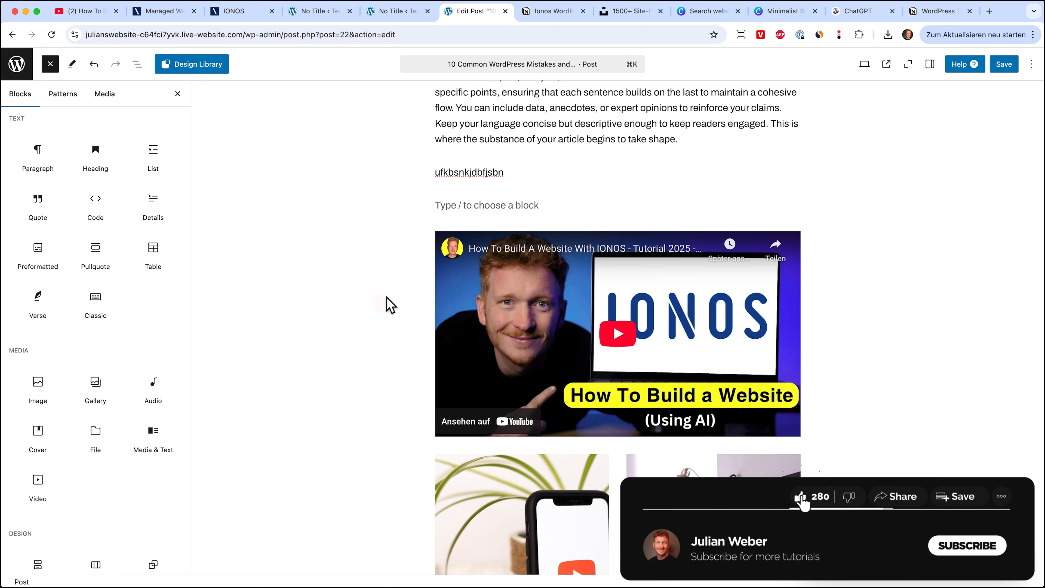
pyautogui.click(641, 172)
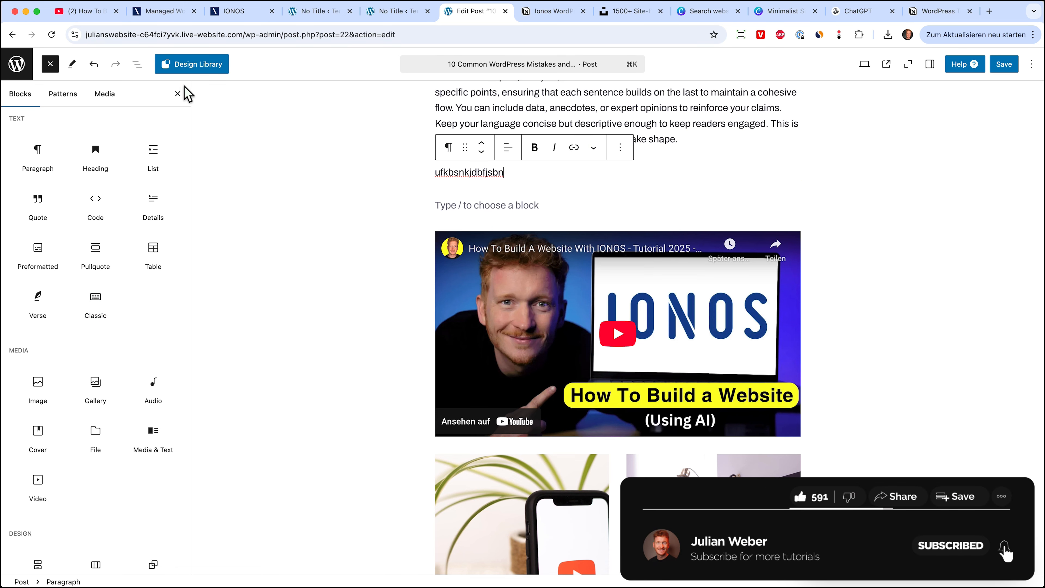
pyautogui.click(177, 93)
pyautogui.click(663, 100)
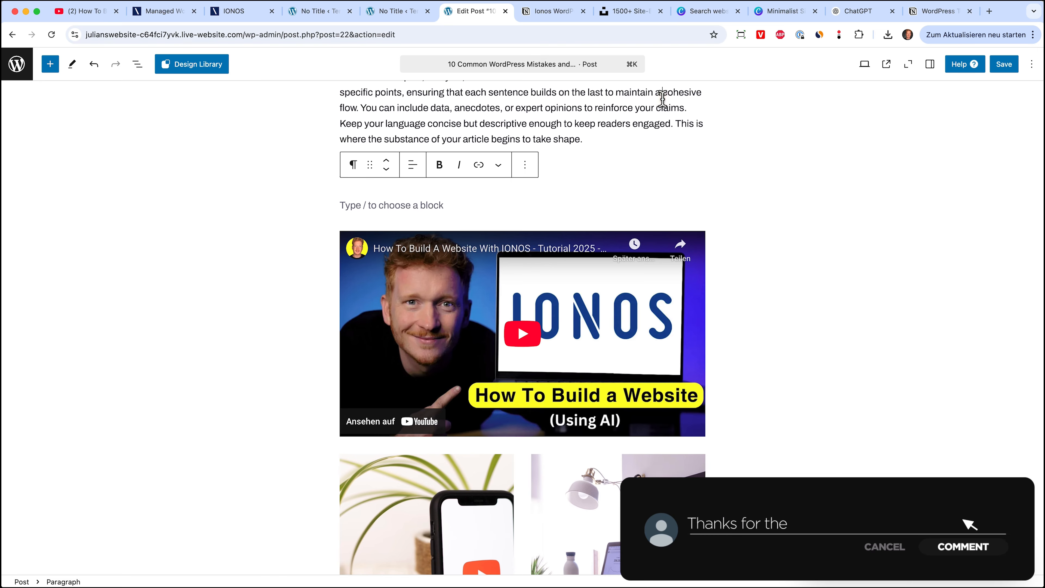
# Step: Check the edited post "10 Common WordPress Mistakes and How to Avoid Them", save its changes and return to the list of posts
pyautogui.scroll(10, 662, 99)
pyautogui.scroll(-15, 699, 333)
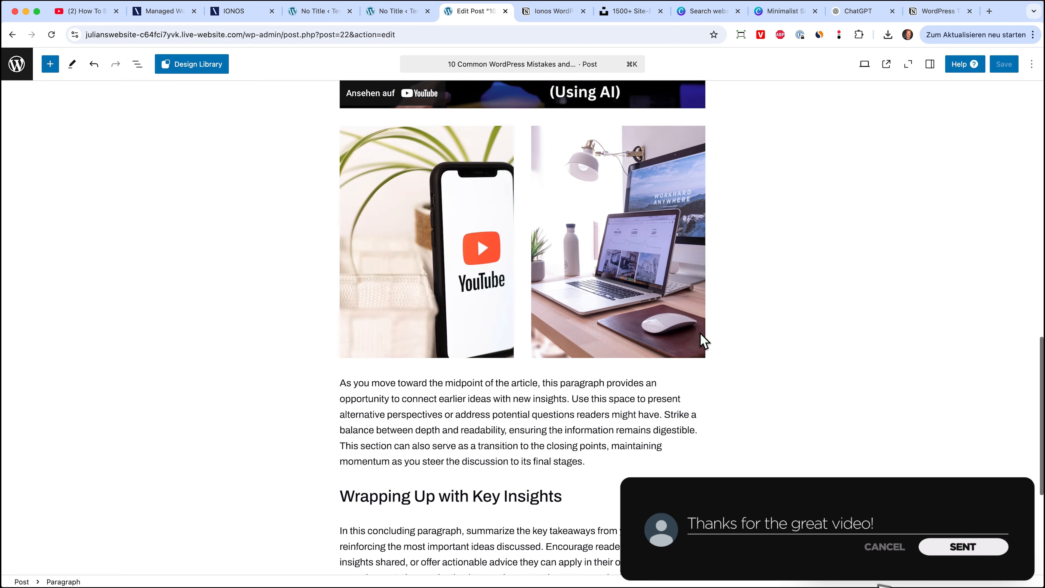
pyautogui.scroll(15, 699, 332)
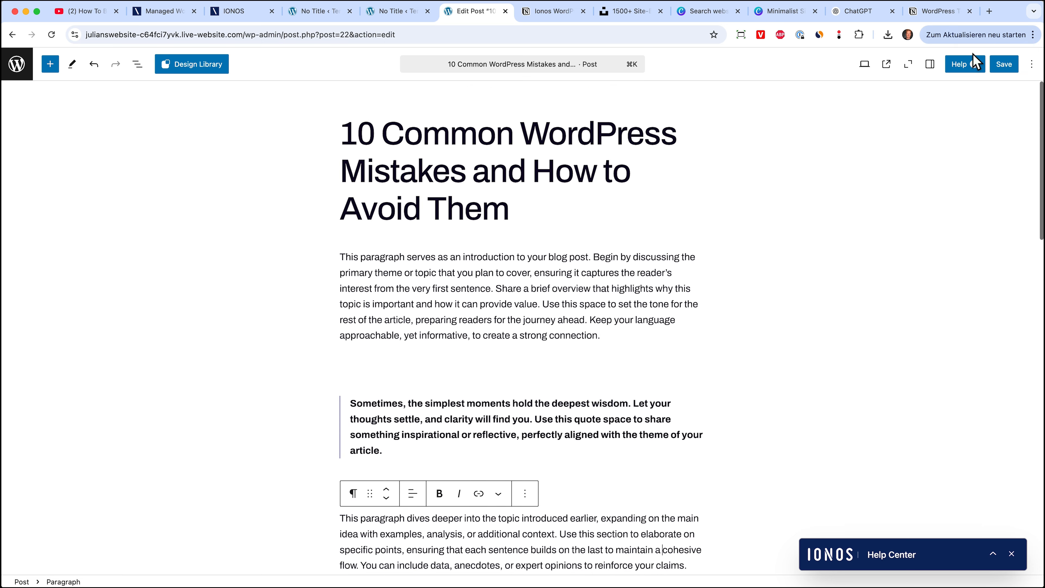
pyautogui.click(1003, 65)
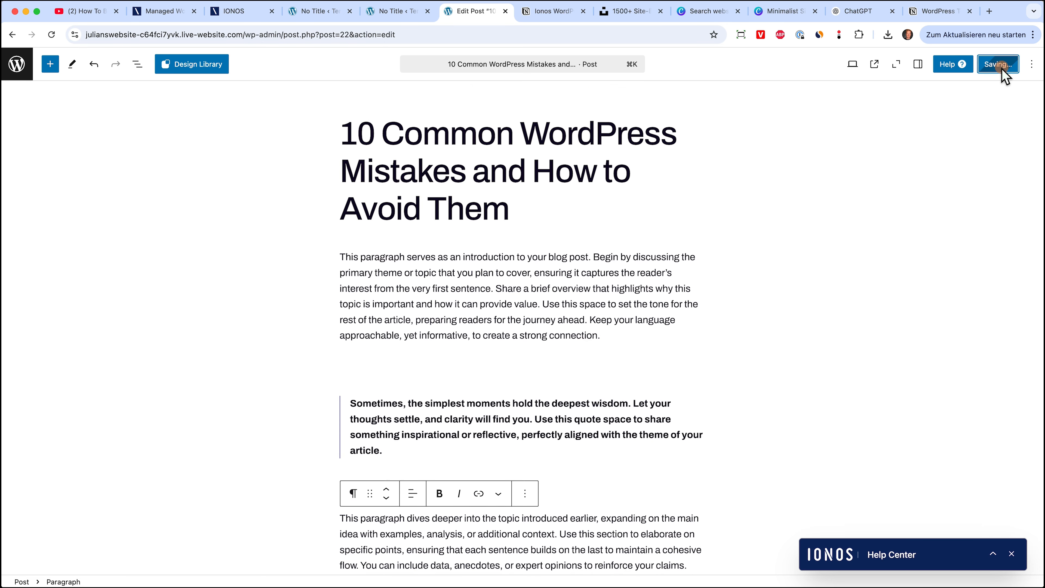
pyautogui.click(22, 74)
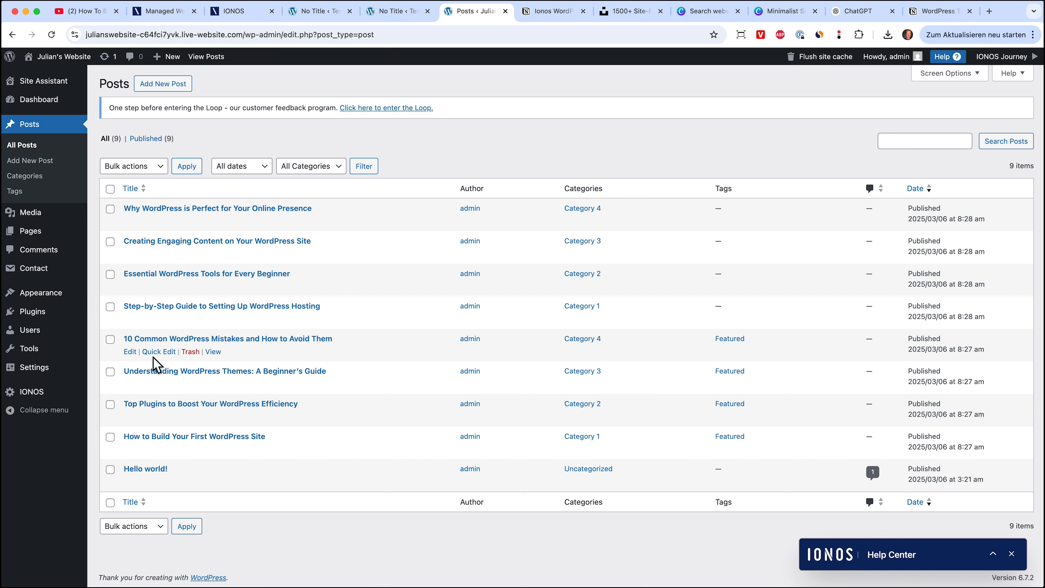
# Step: View the published post "10 Common WordPress Mistakes and How to Avoid Them" and briefly play and pause its embedded YouTube video
pyautogui.click(213, 352)
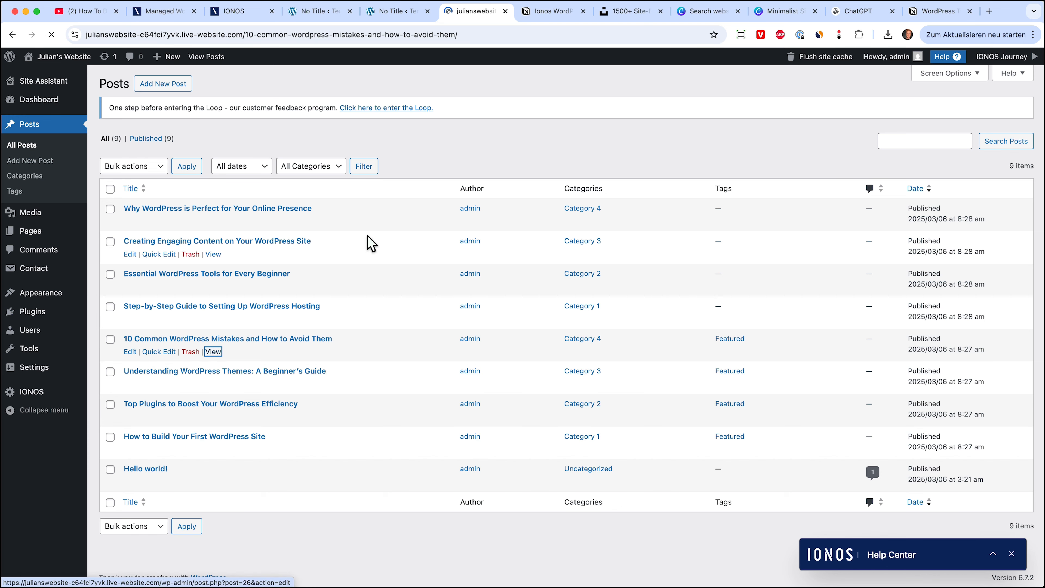
pyautogui.scroll(-15, 449, 375)
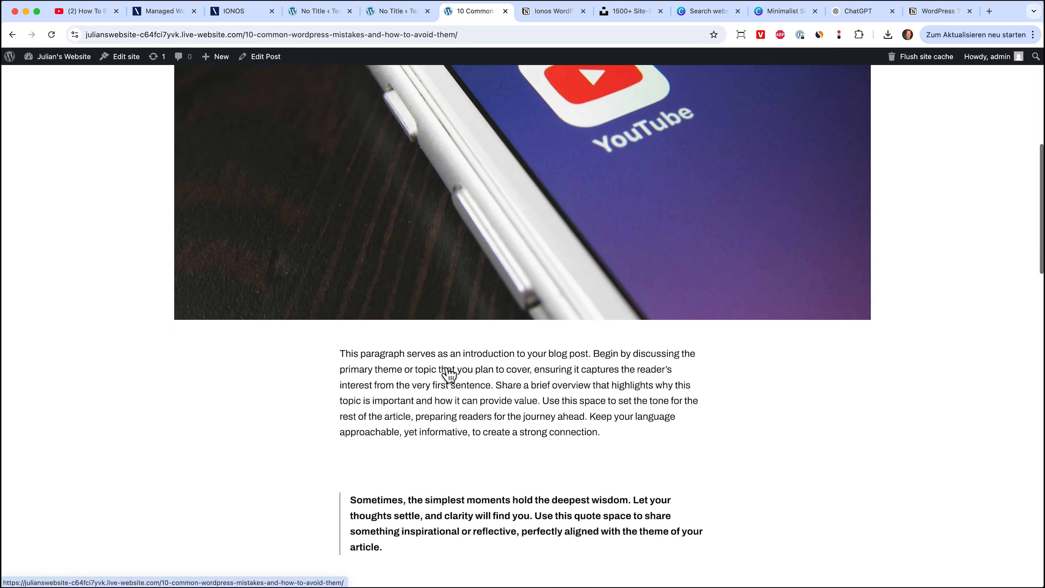
pyautogui.scroll(-9, 449, 376)
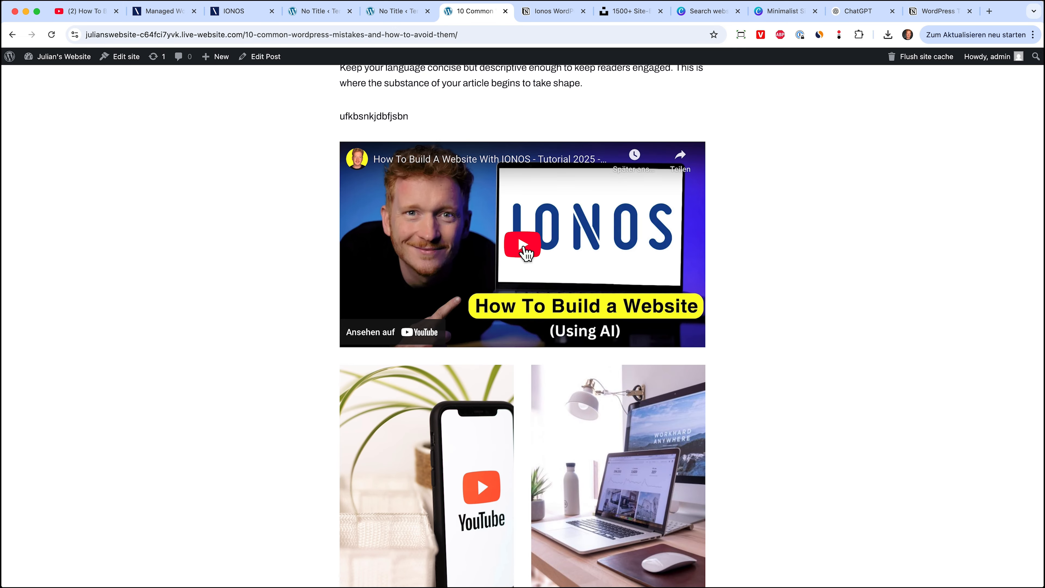
pyautogui.click(524, 249)
pyautogui.click(362, 338)
pyautogui.click(683, 250)
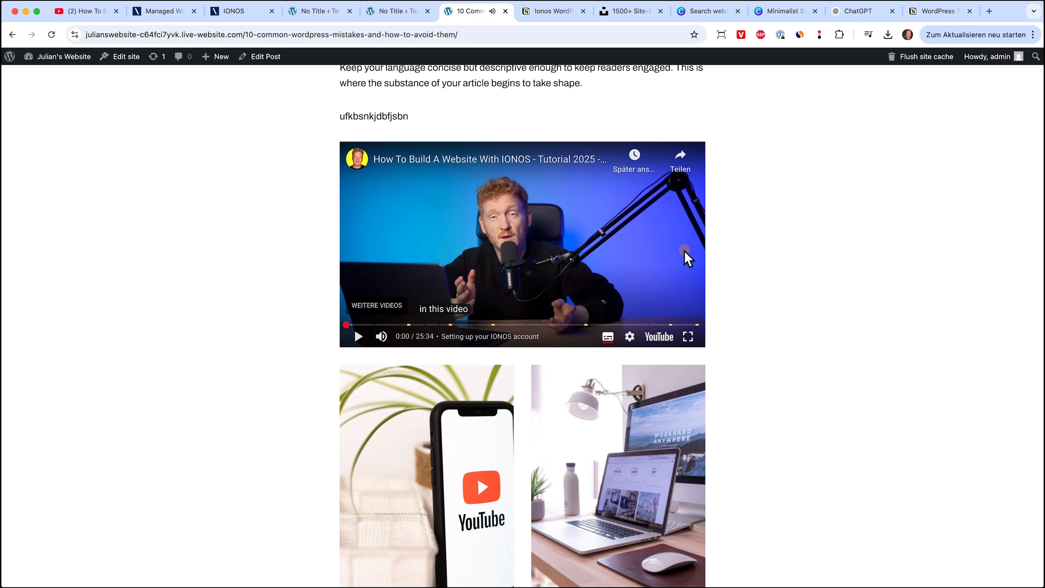
# Step: Go through the site's home page to the Blog page and open the post "Why WordPress is Perfect for Your Online Presence"
pyautogui.scroll(20, 678, 266)
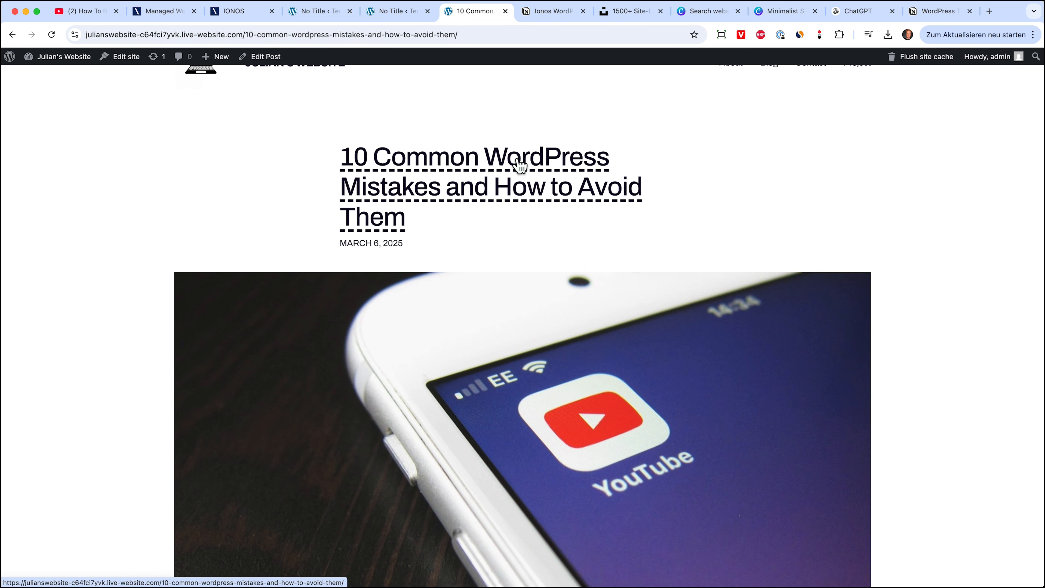
pyautogui.scroll(3, 520, 164)
pyautogui.click(193, 105)
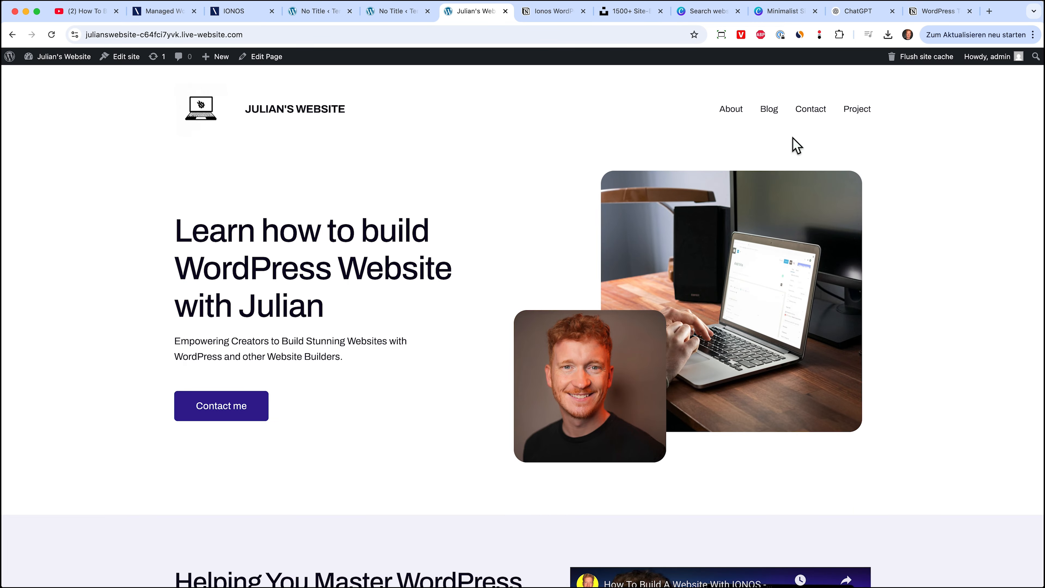
pyautogui.click(768, 108)
pyautogui.scroll(-10, 528, 313)
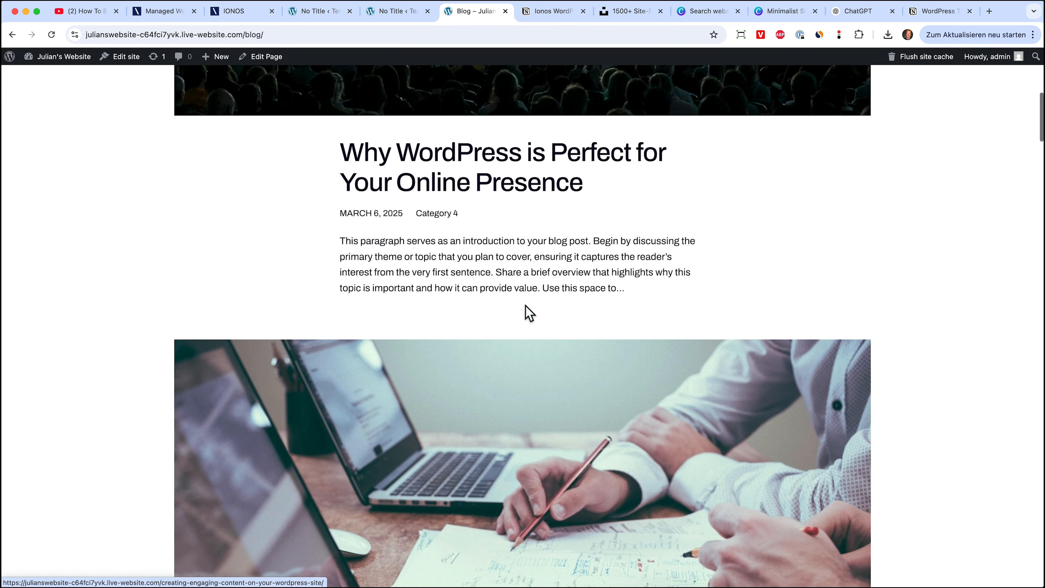
pyautogui.click(484, 170)
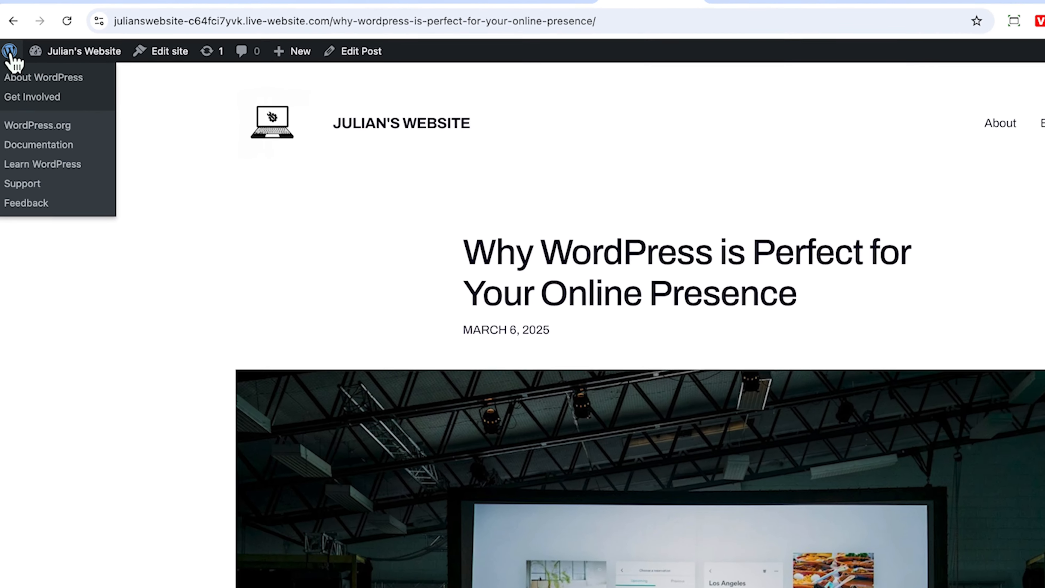
# Step: Return to the WordPress admin dashboard and view the installed themes
pyautogui.click(10, 58)
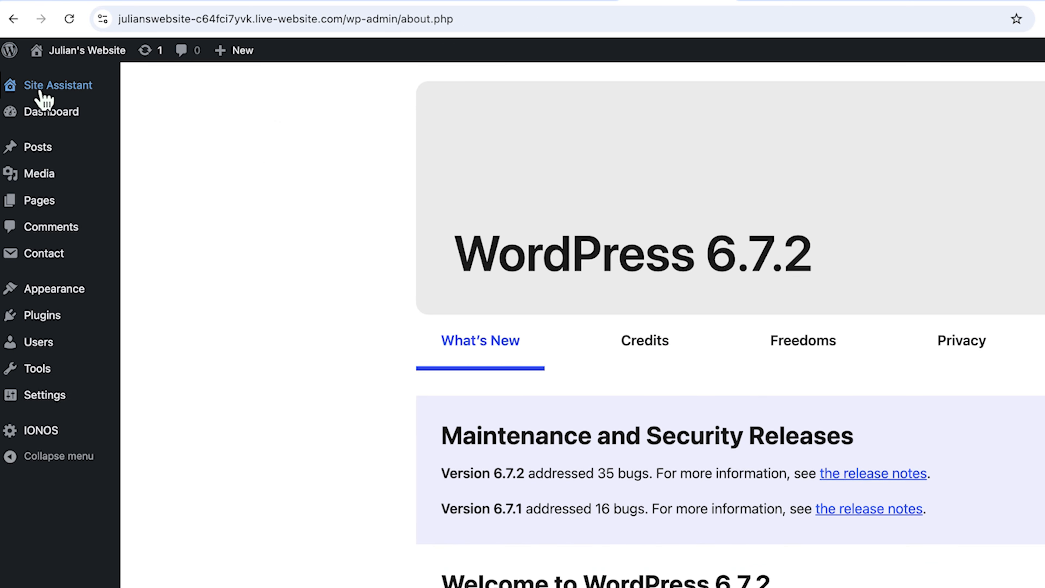
pyautogui.click(47, 113)
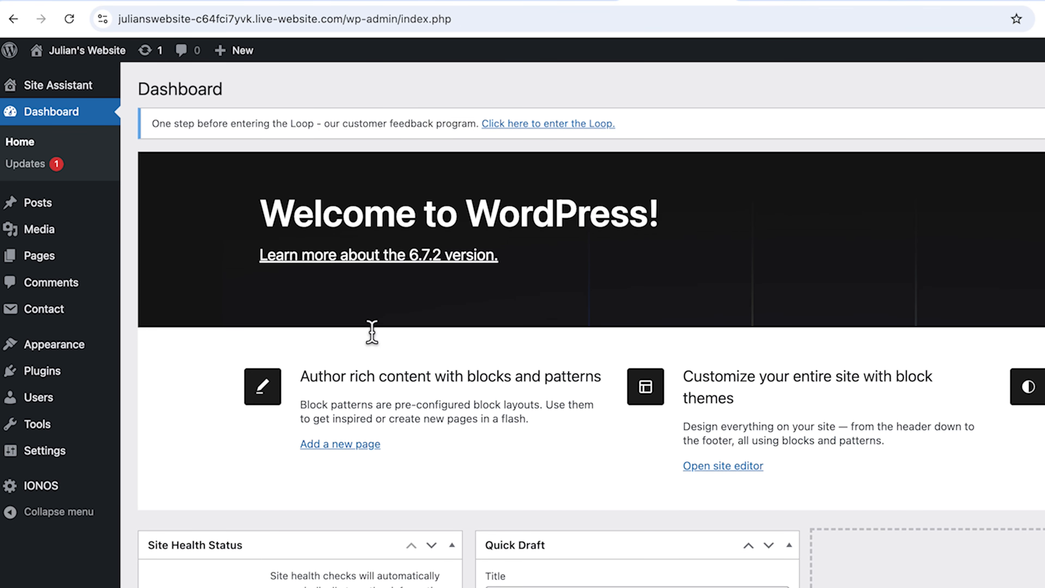
pyautogui.moveTo(46, 211)
pyautogui.click(54, 345)
pyautogui.moveTo(289, 207)
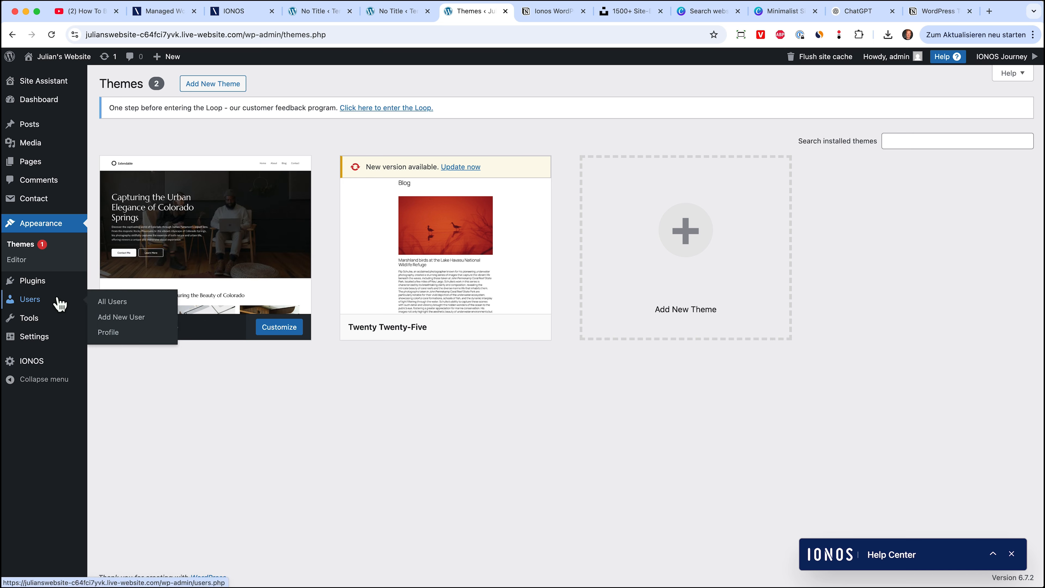
# Step: Look through the list of installed plugins
pyautogui.moveTo(58, 289)
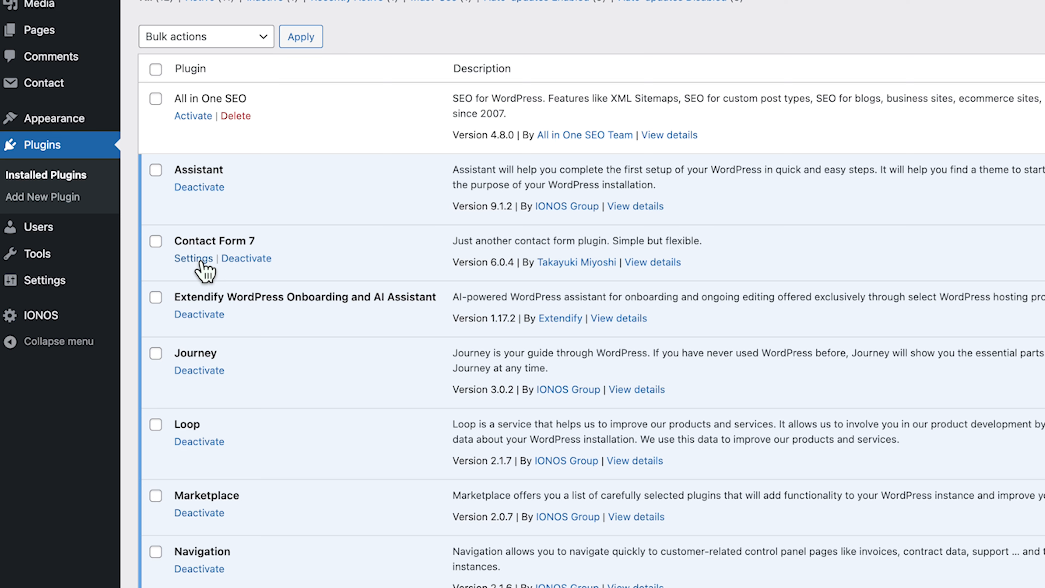
pyautogui.moveTo(56, 92)
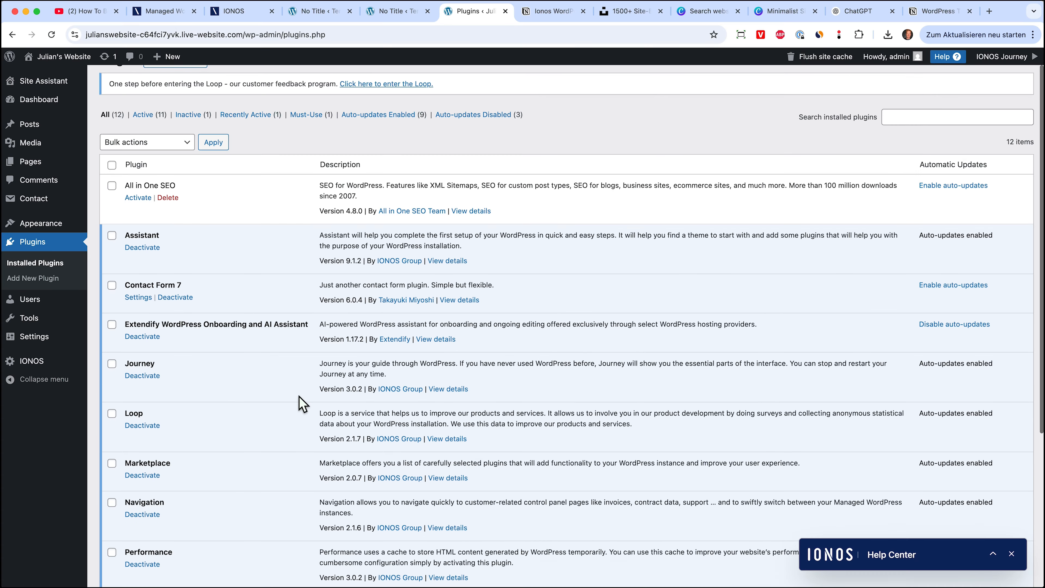
pyautogui.scroll(2, 422, 390)
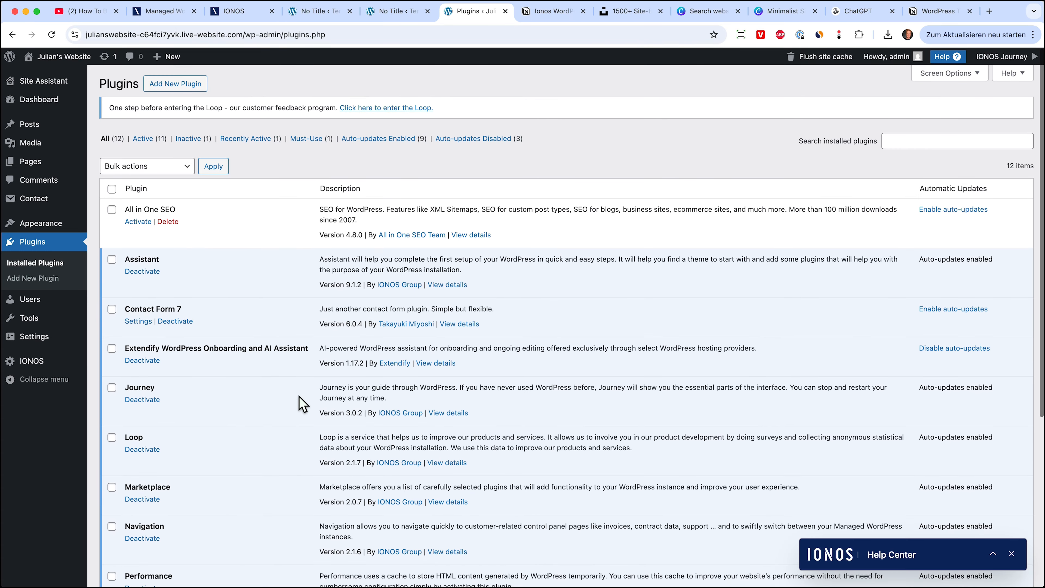
# Step: Browse the plugins available to add, looking through both the IONOS recommendations and the popular ones
pyautogui.click(203, 85)
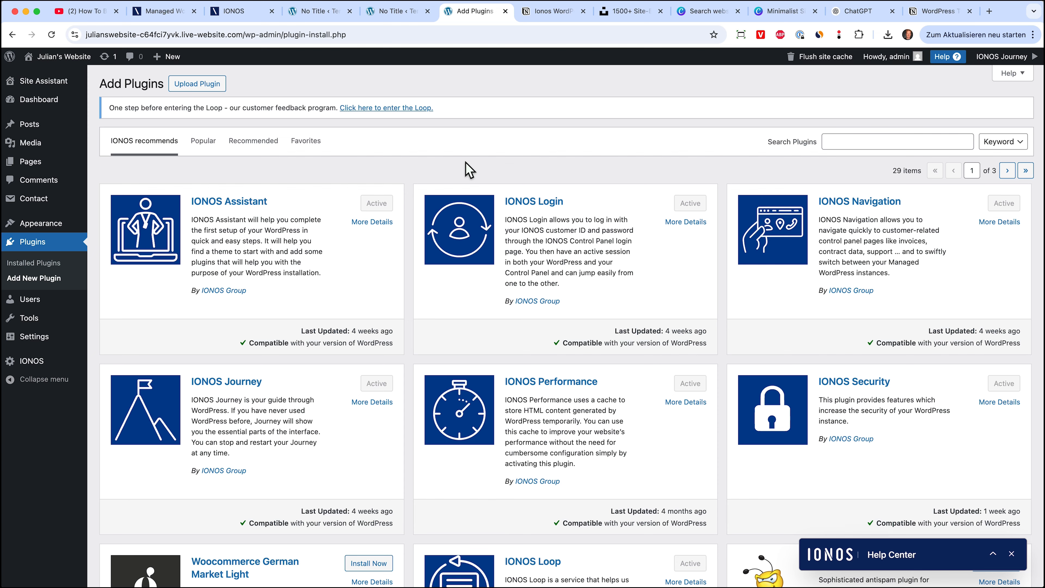
pyautogui.scroll(-8, 798, 243)
pyautogui.scroll(8, 799, 243)
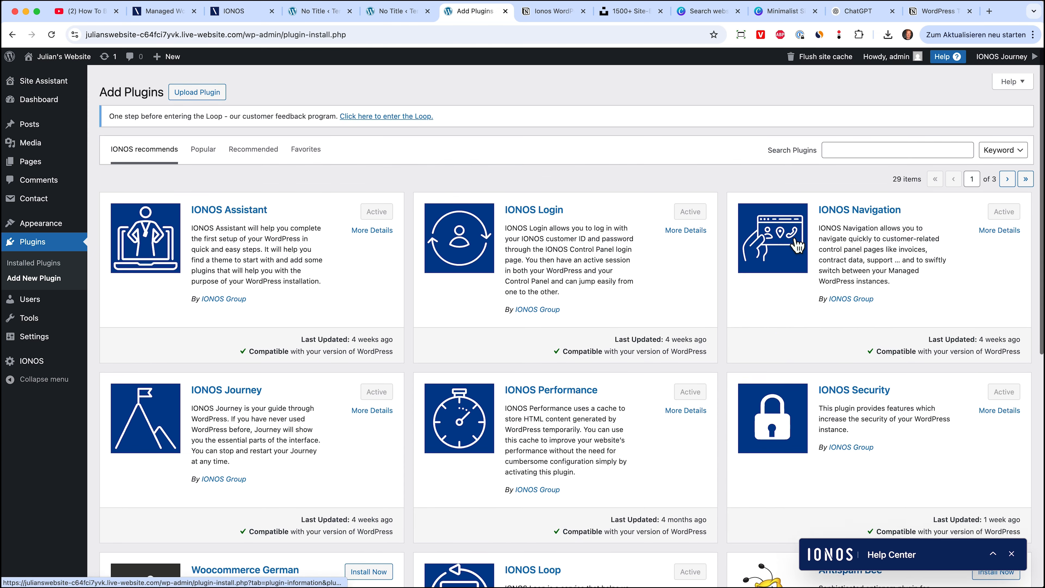
pyautogui.click(202, 142)
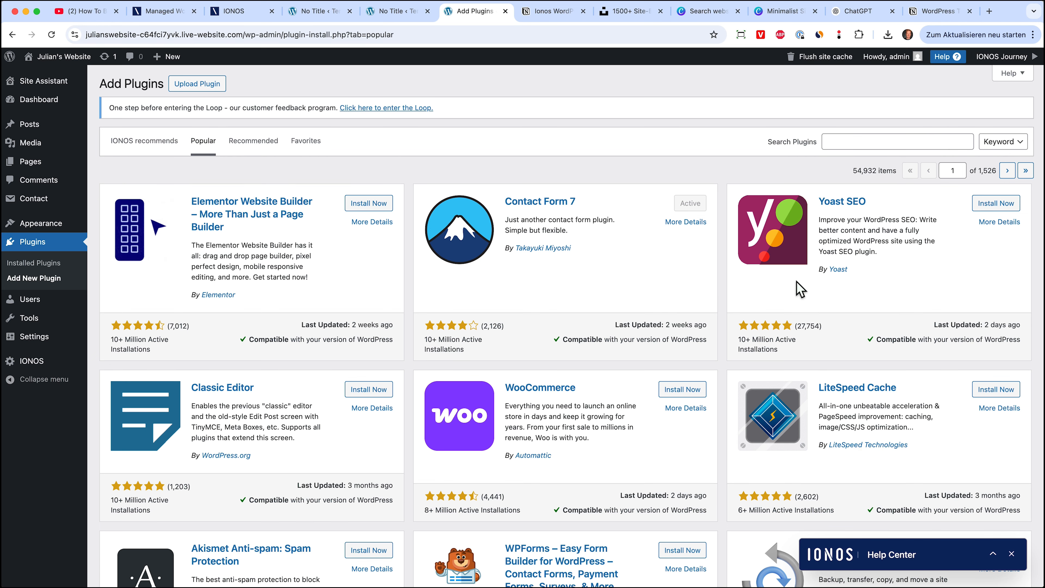
pyautogui.scroll(-10, 803, 327)
pyautogui.scroll(-12, 806, 330)
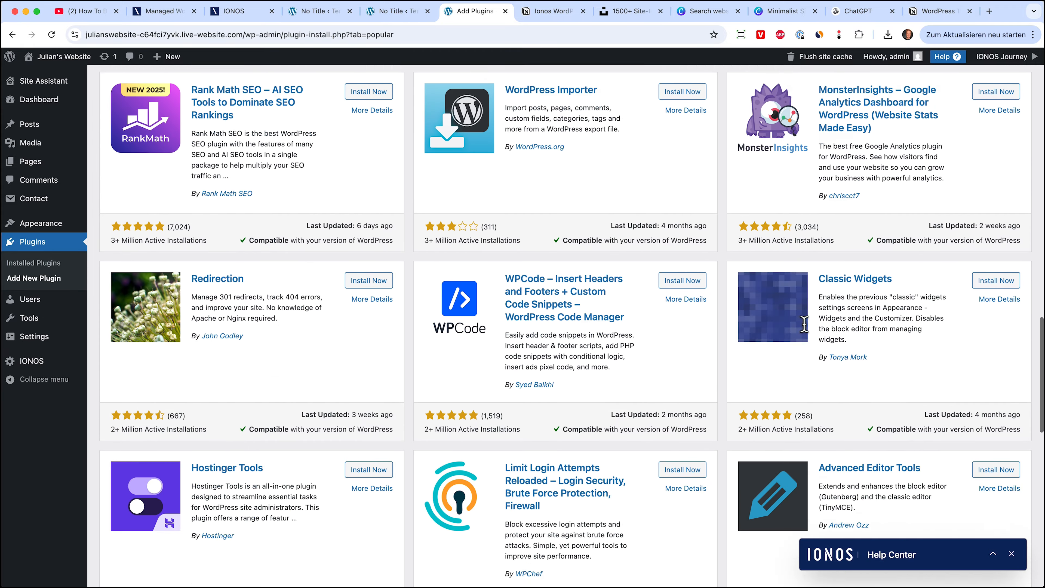
pyautogui.scroll(20, 805, 326)
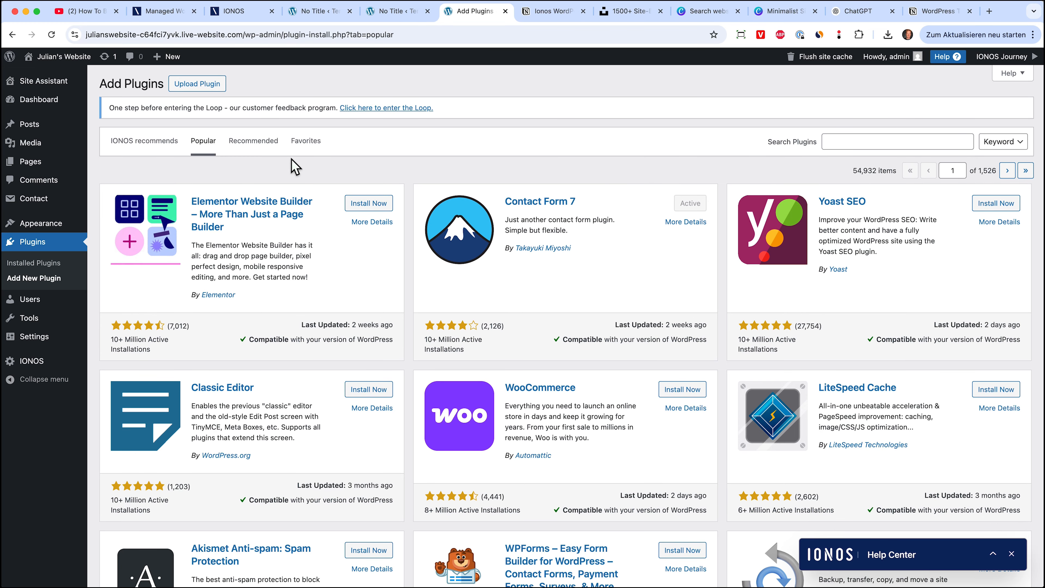
# Step: Review the admin areas and the Site Assistant's site guide and quick links, and visit the site's front page
pyautogui.moveTo(86, 103)
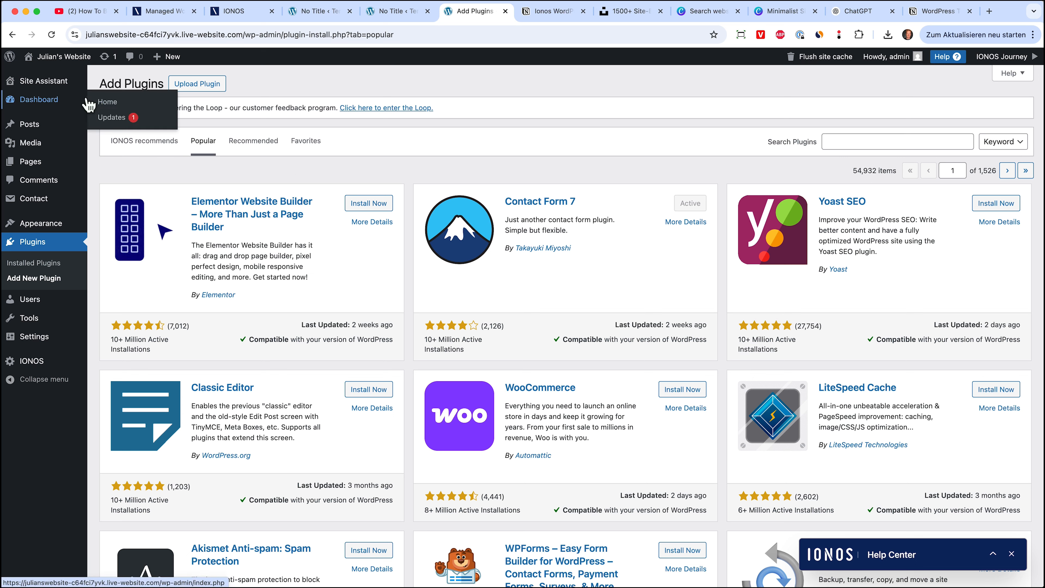
pyautogui.moveTo(50, 121)
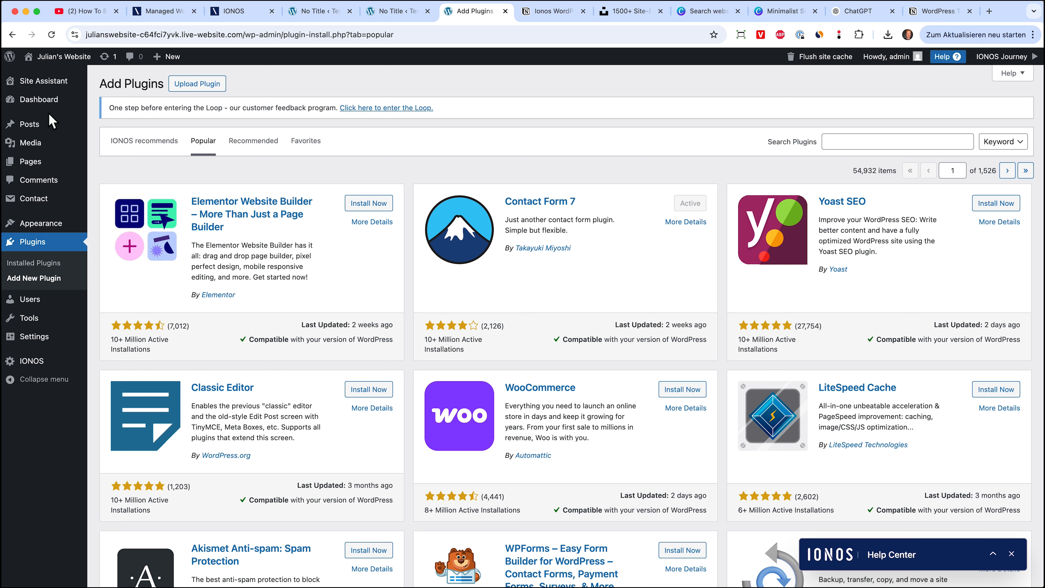
pyautogui.moveTo(35, 346)
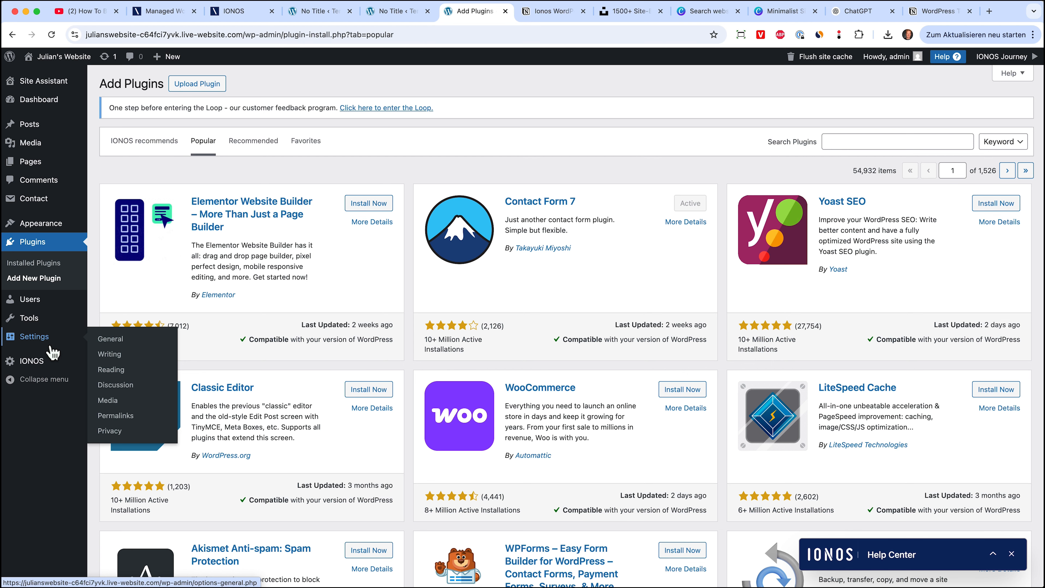
pyautogui.click(43, 81)
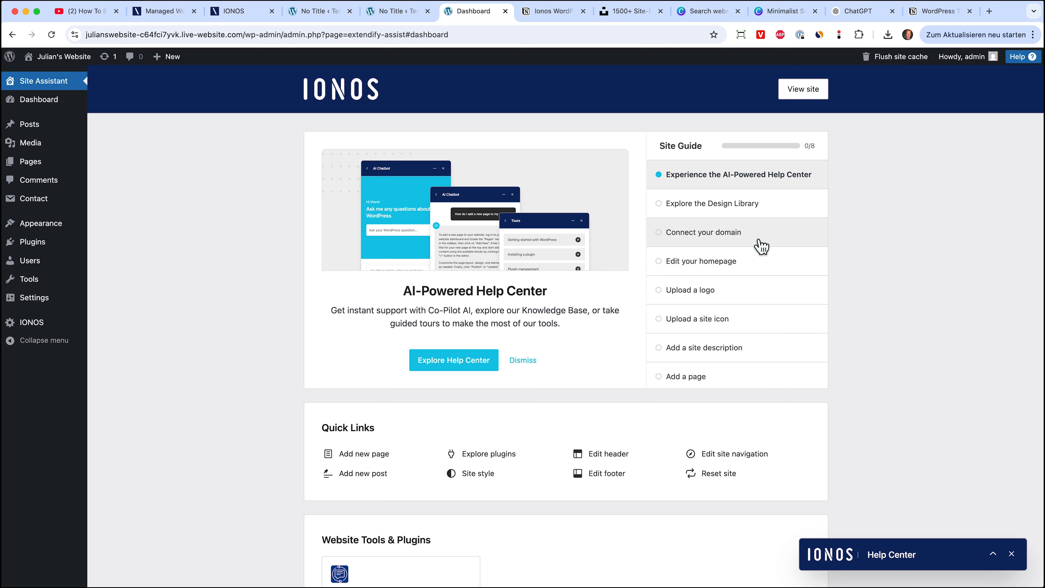
pyautogui.click(48, 78)
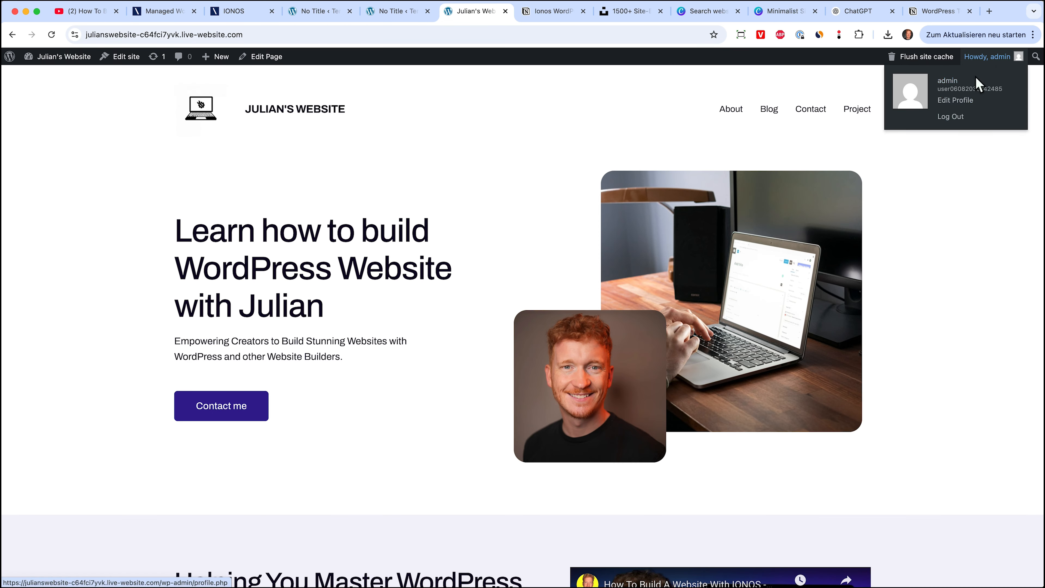
# Step: Open the Home page for editing in the site editor
pyautogui.click(132, 59)
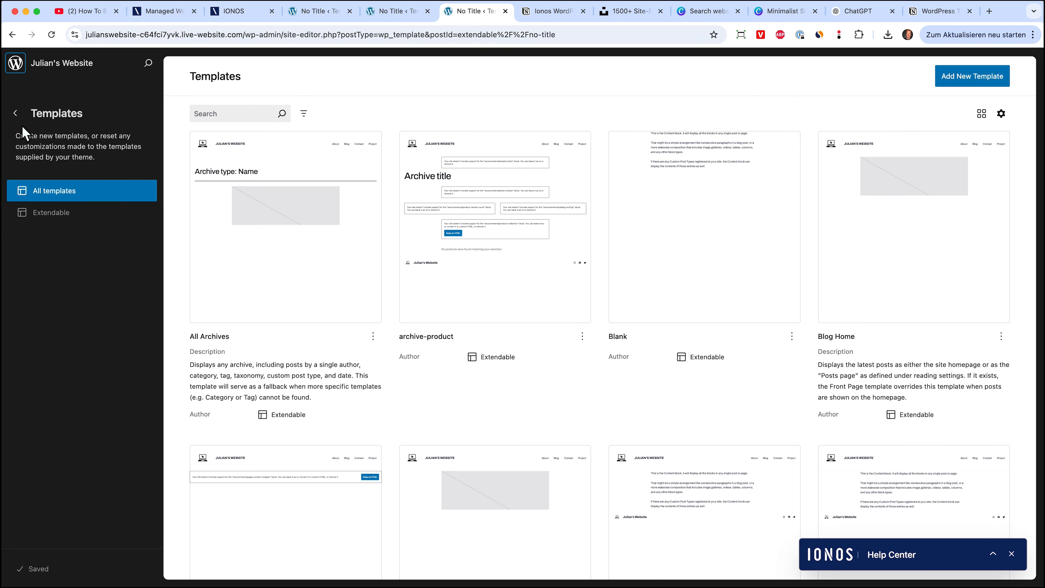
pyautogui.click(17, 112)
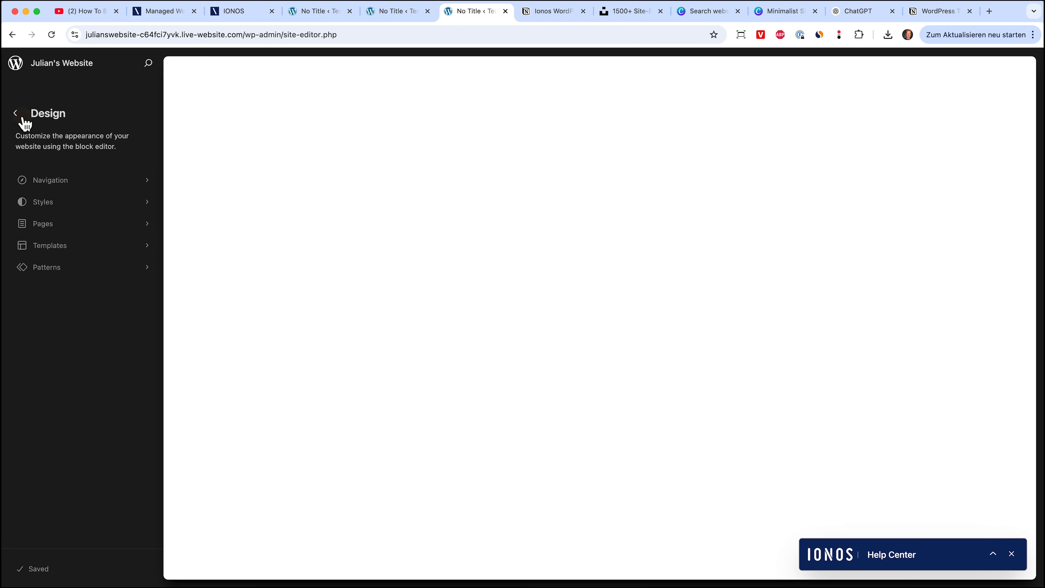
pyautogui.click(65, 224)
pyautogui.click(466, 198)
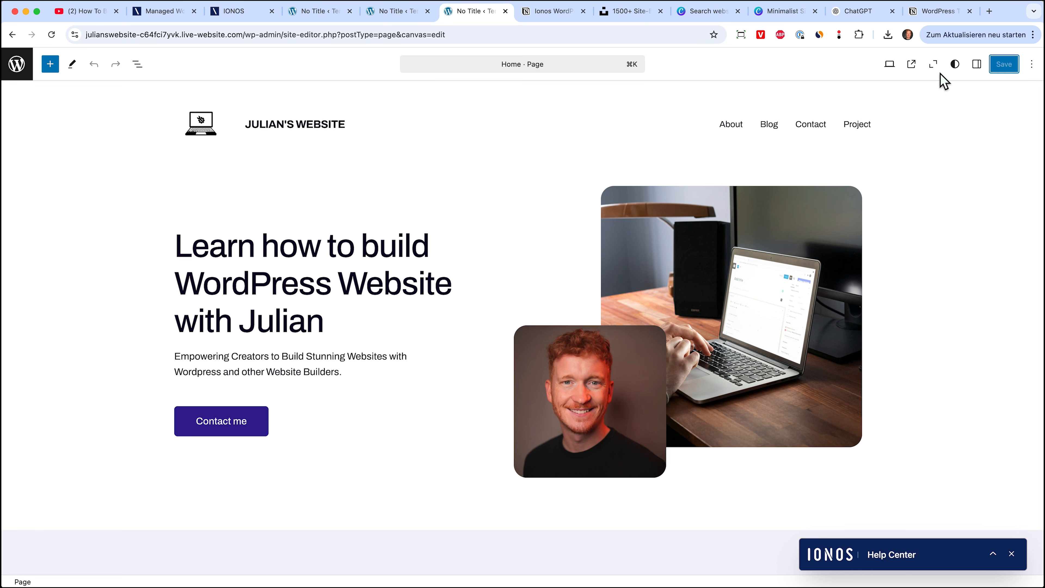
# Step: View the Home page on the live site and highlight its subdomain and full web address
pyautogui.click(911, 66)
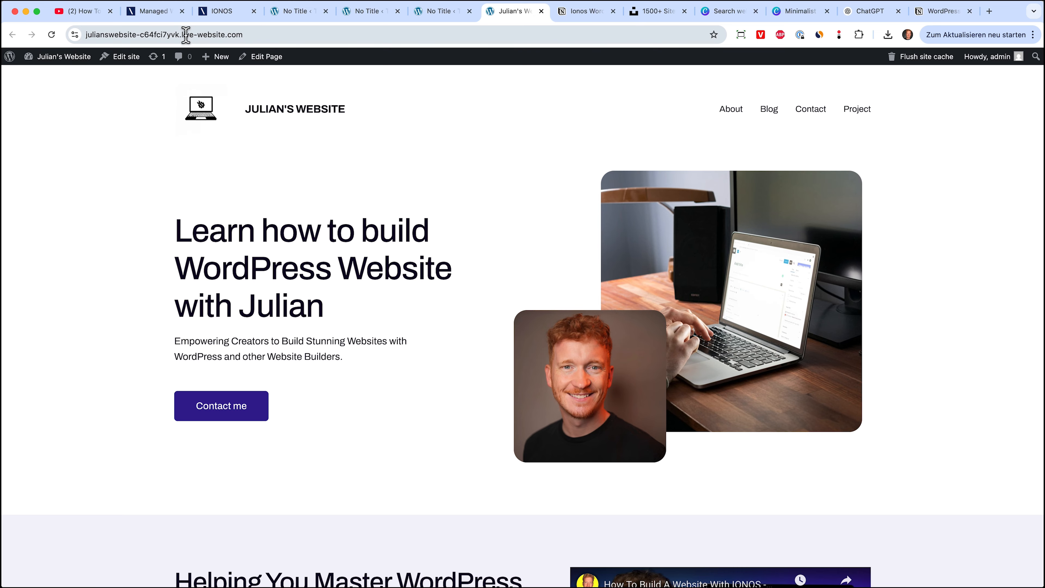
pyautogui.moveTo(181, 36); pyautogui.dragTo(84, 36)
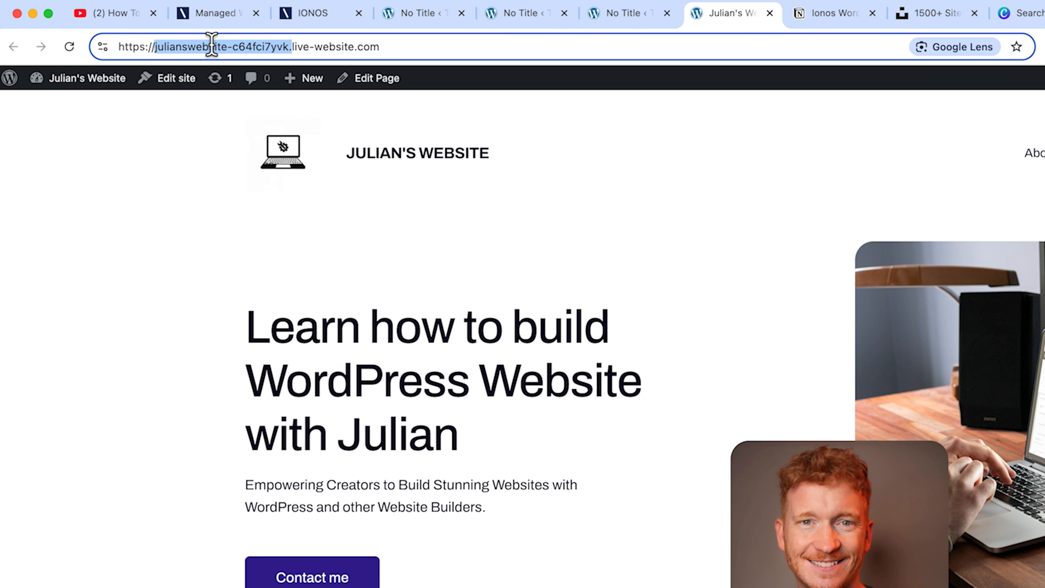
pyautogui.click(408, 42)
pyautogui.moveTo(430, 41); pyautogui.dragTo(119, 41)
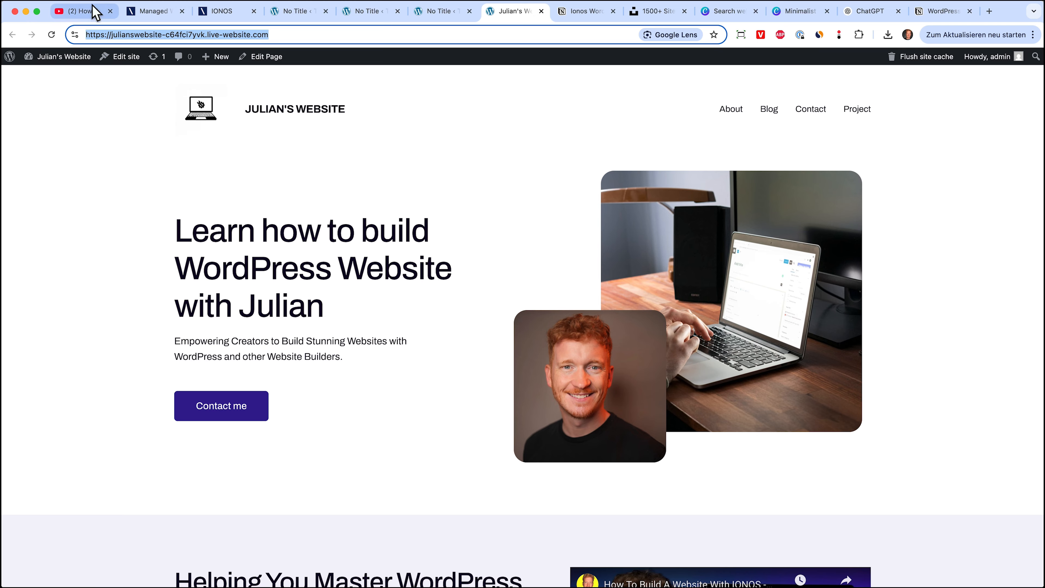
# Step: Switch to the YouTube page of the IONOS tutorial and look through the video's comments
pyautogui.click(93, 16)
pyautogui.click(648, 205)
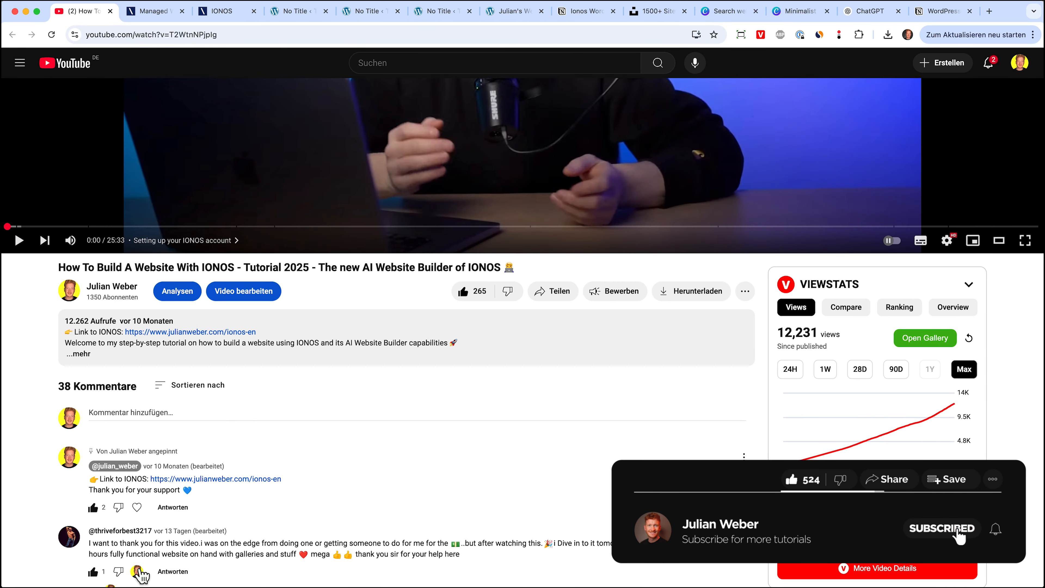
pyautogui.scroll(-2, 144, 574)
pyautogui.scroll(-3, 214, 529)
pyautogui.scroll(9, 247, 428)
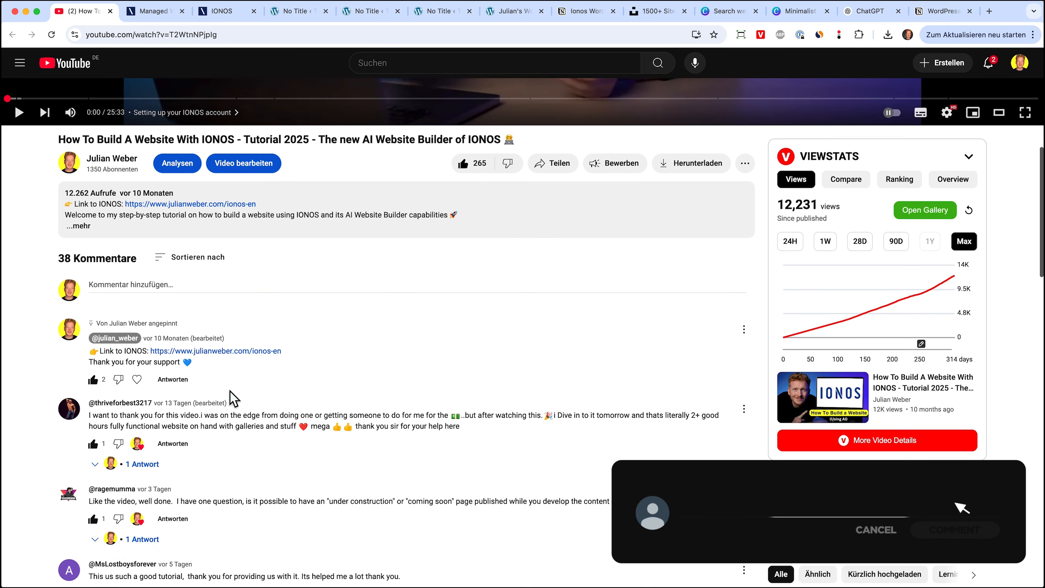